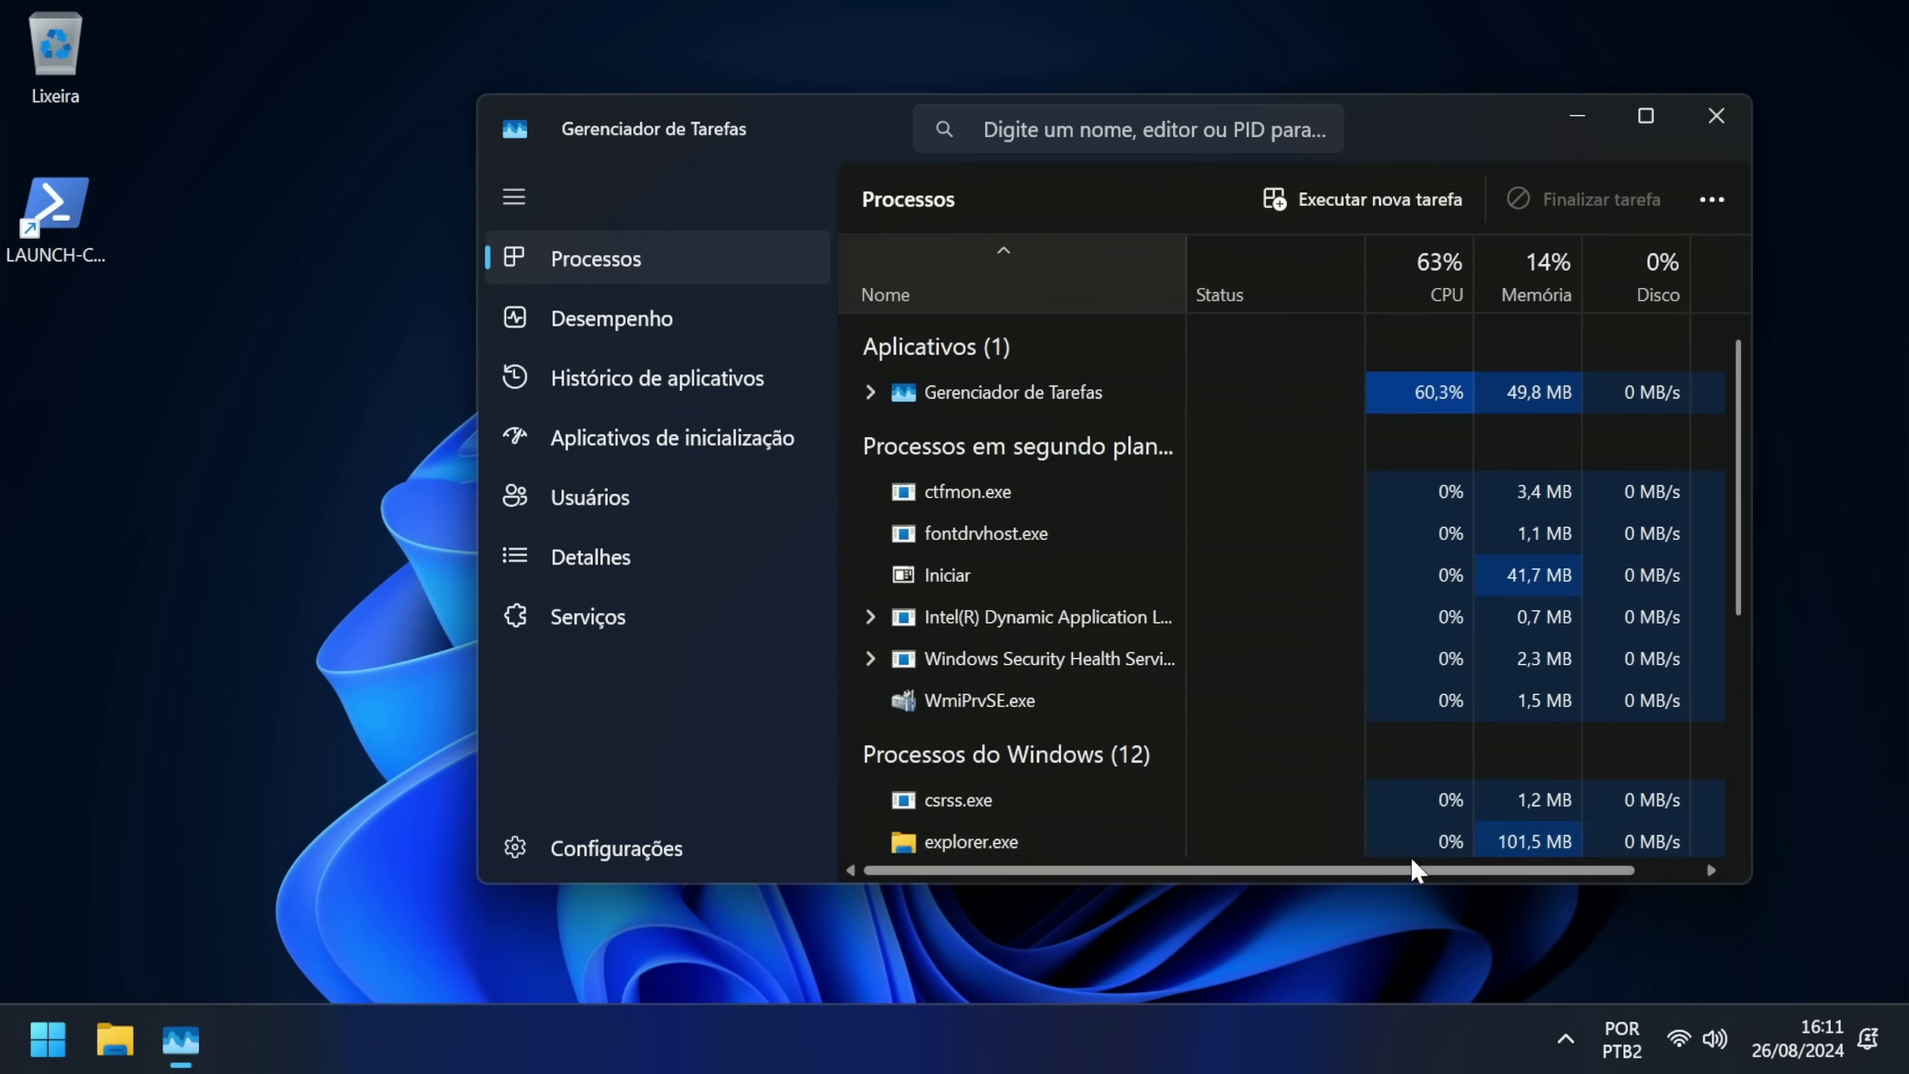
Step: Check the Memória, Disco 0 (C:) and CPU panels on Task Manager's Desempenho page
{"action": "left_click", "coordinate": [641, 318]}
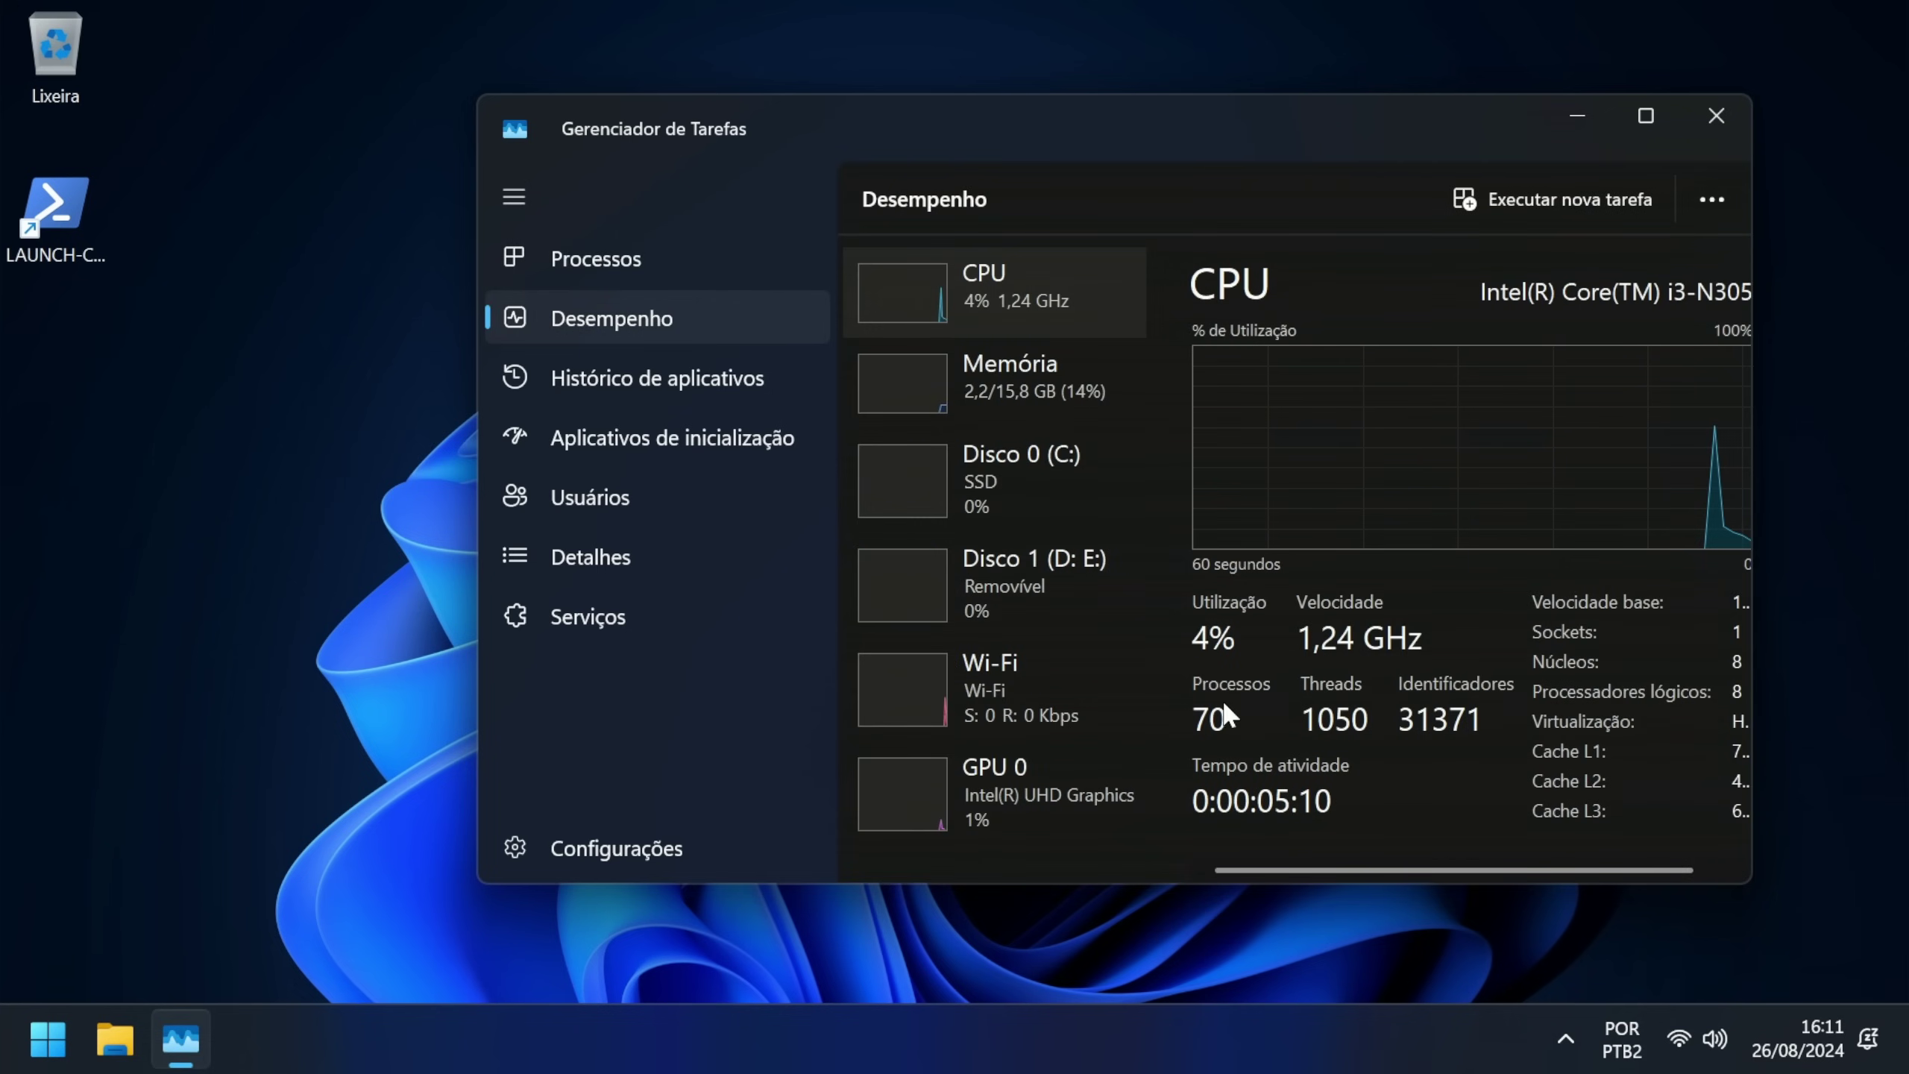
{"action": "left_click", "coordinate": [1057, 406]}
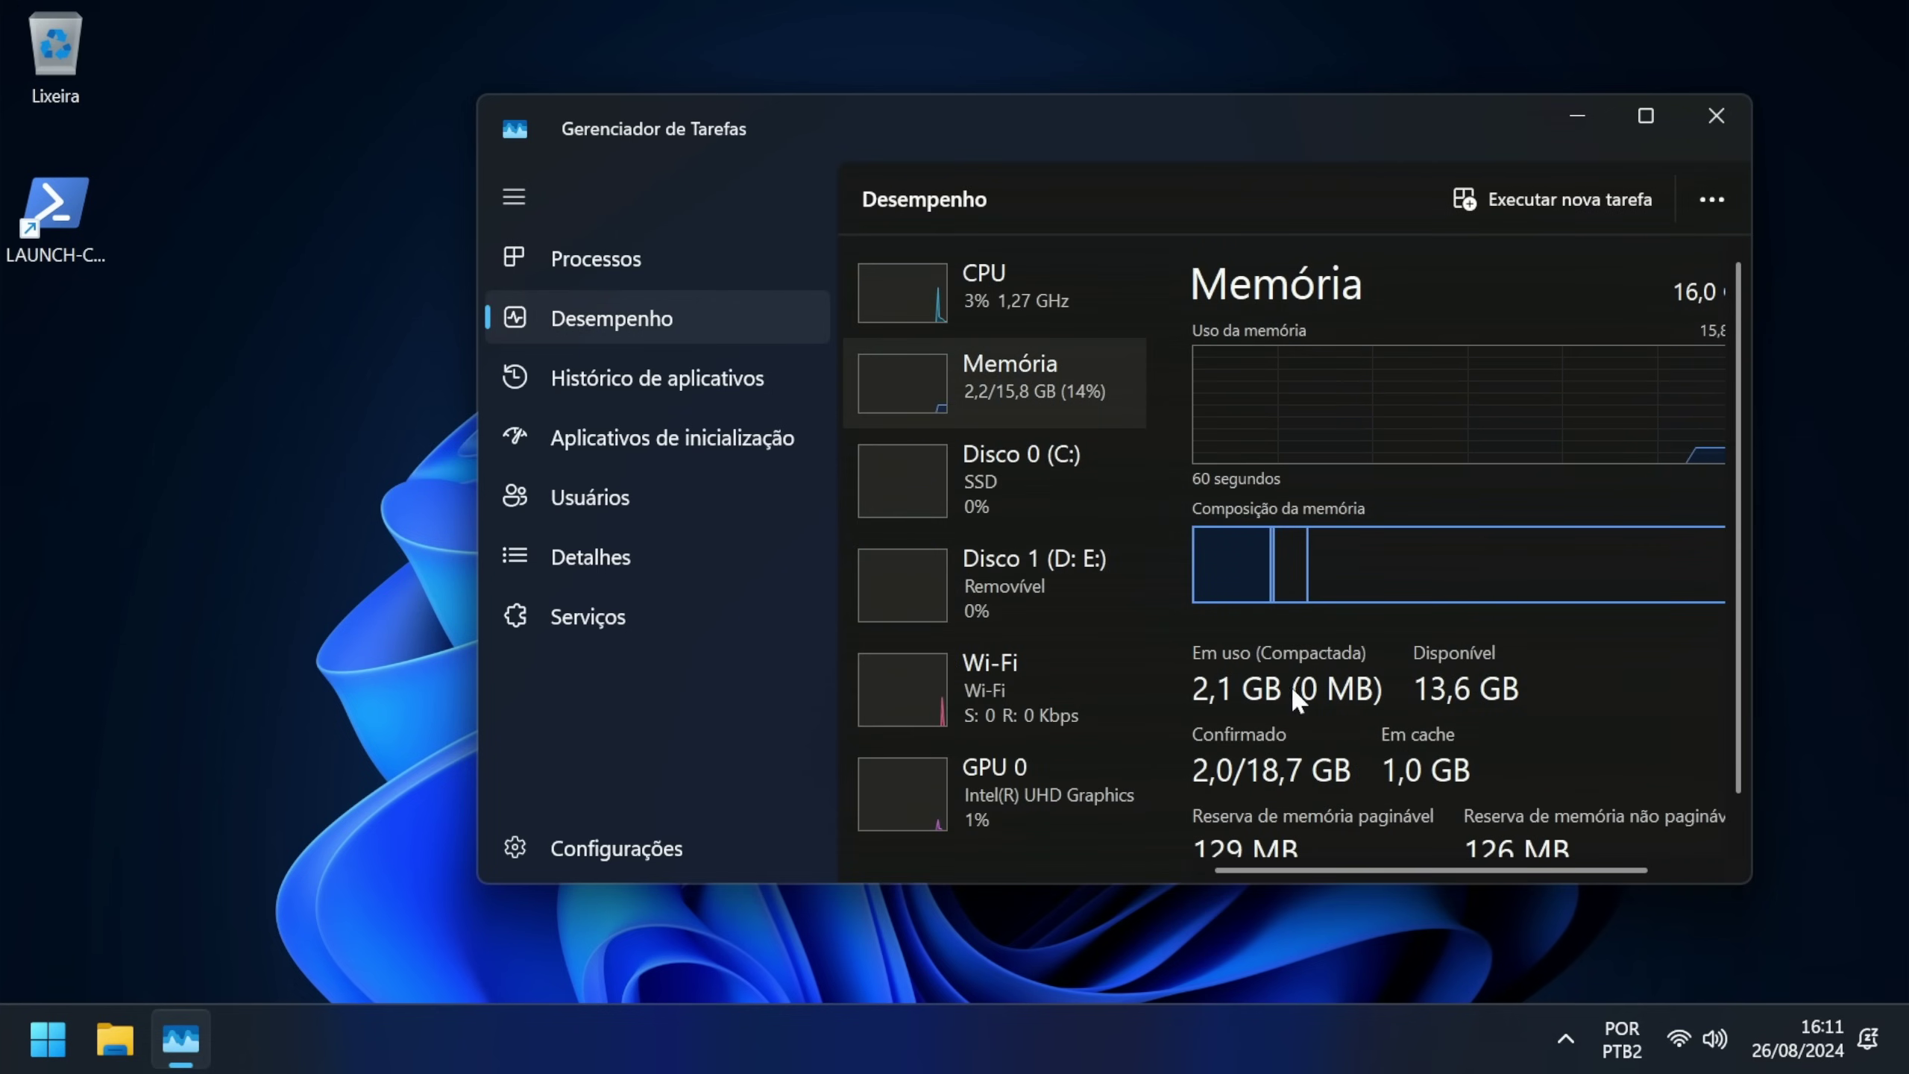
{"action": "left_click", "coordinate": [1081, 508]}
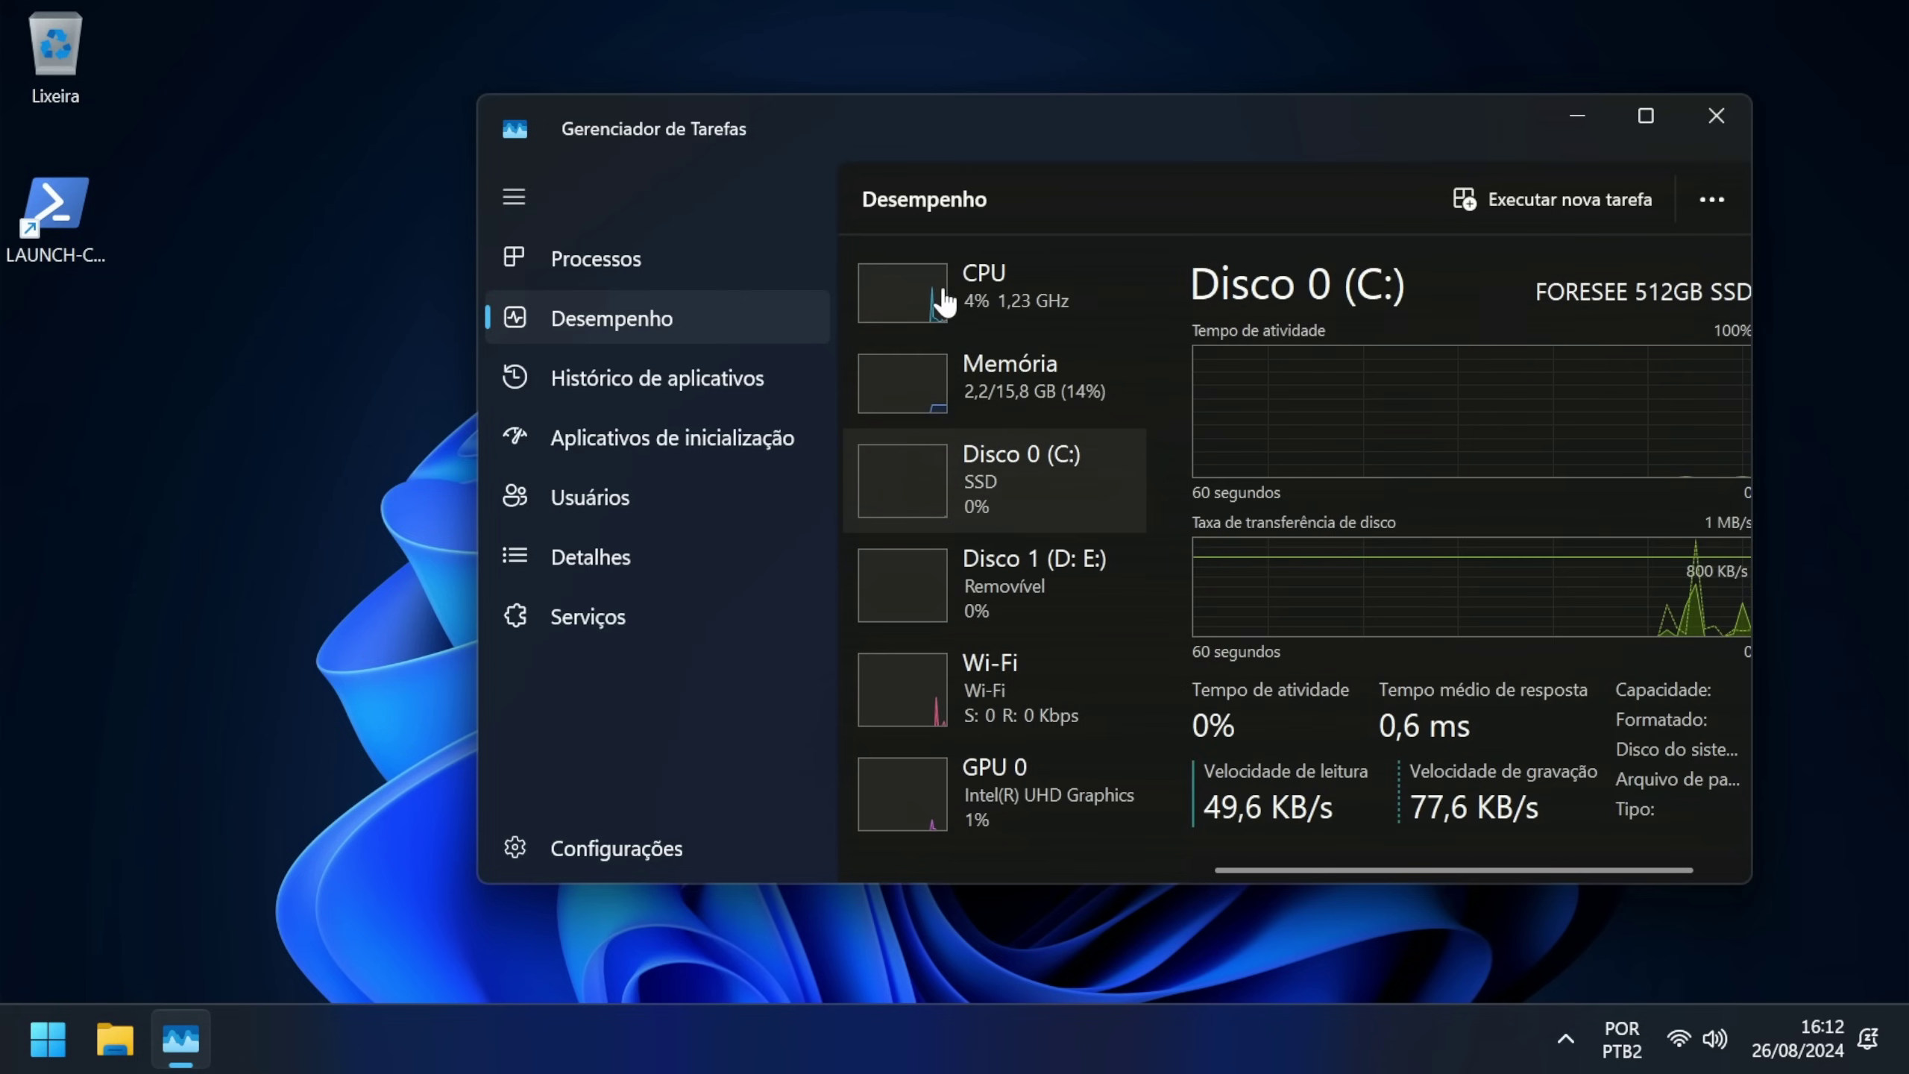
{"action": "left_click", "coordinate": [973, 297]}
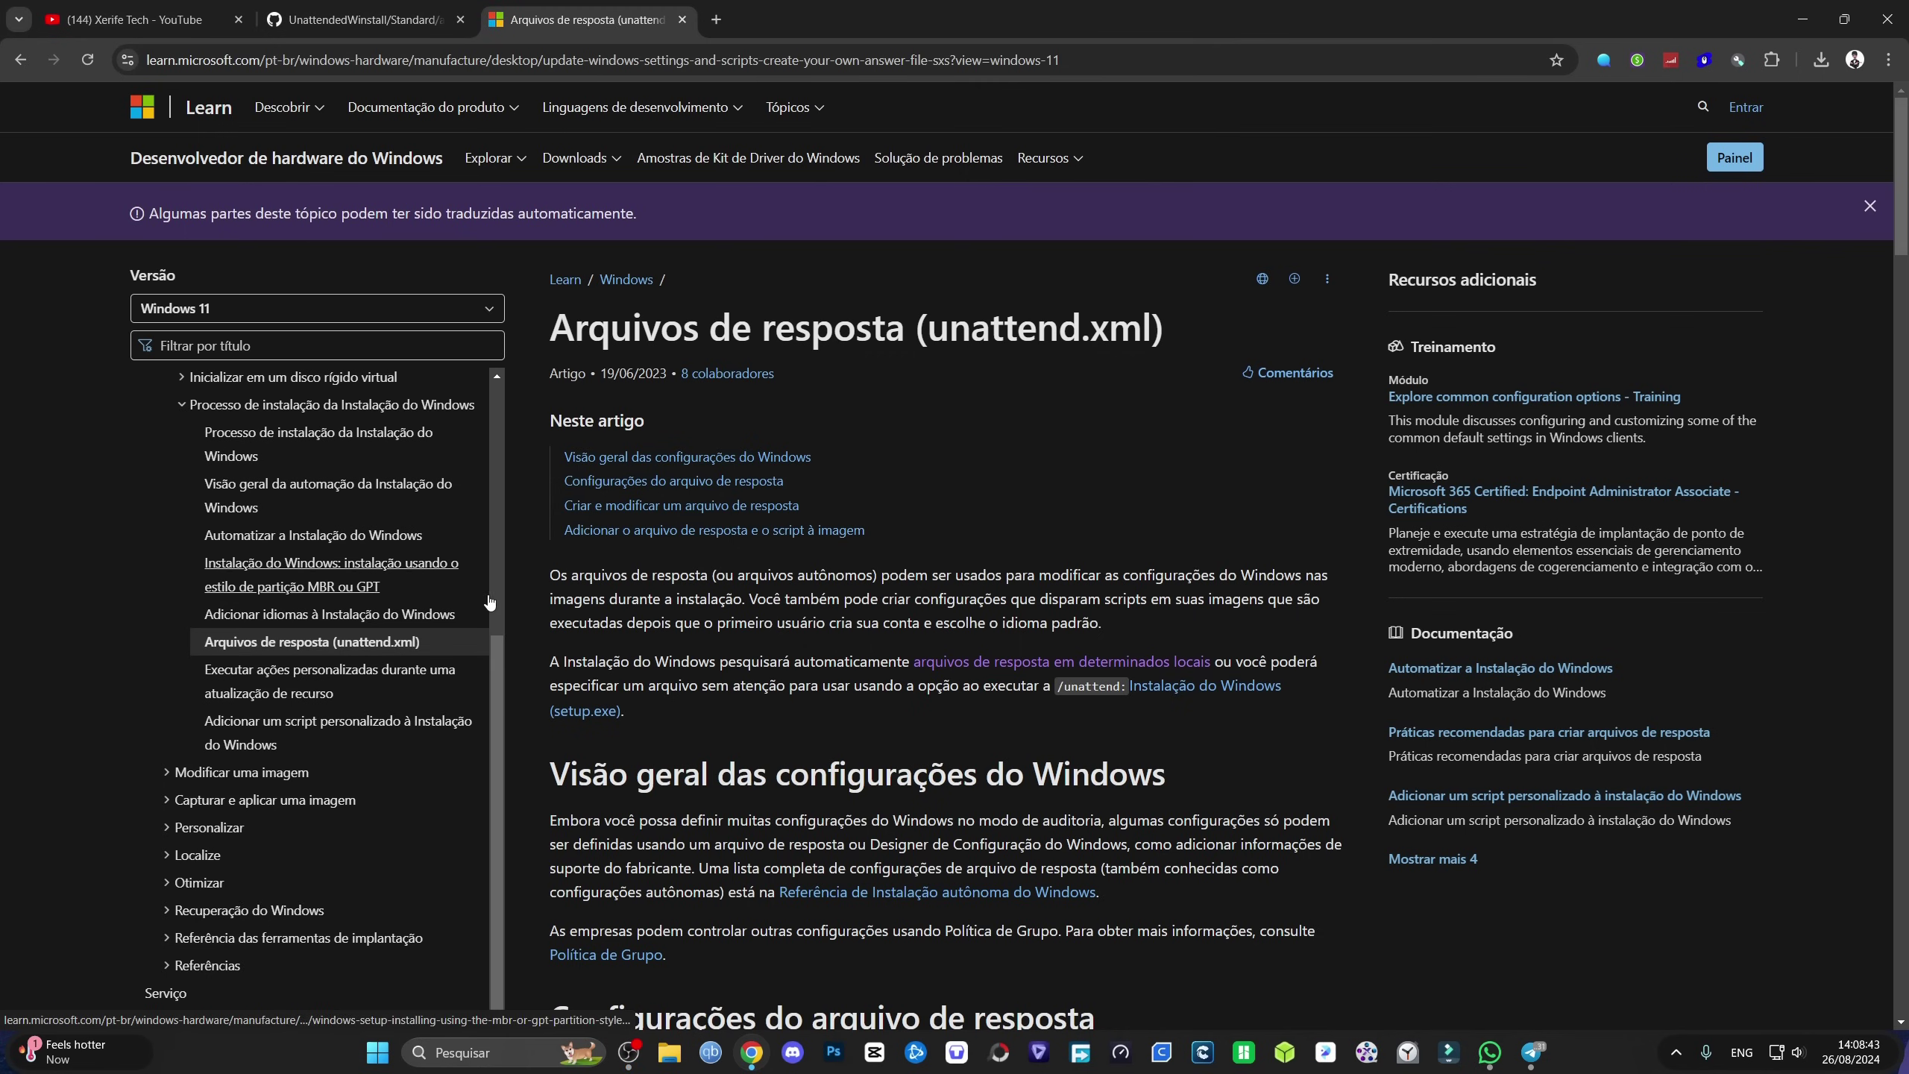
Step: Skim the unattend.xml answer-files article, then switch to the UnattendedWinstall GitHub tab
{"action": "scroll", "coordinate": [941, 490], "scroll_direction": "down", "scroll_amount": 5}
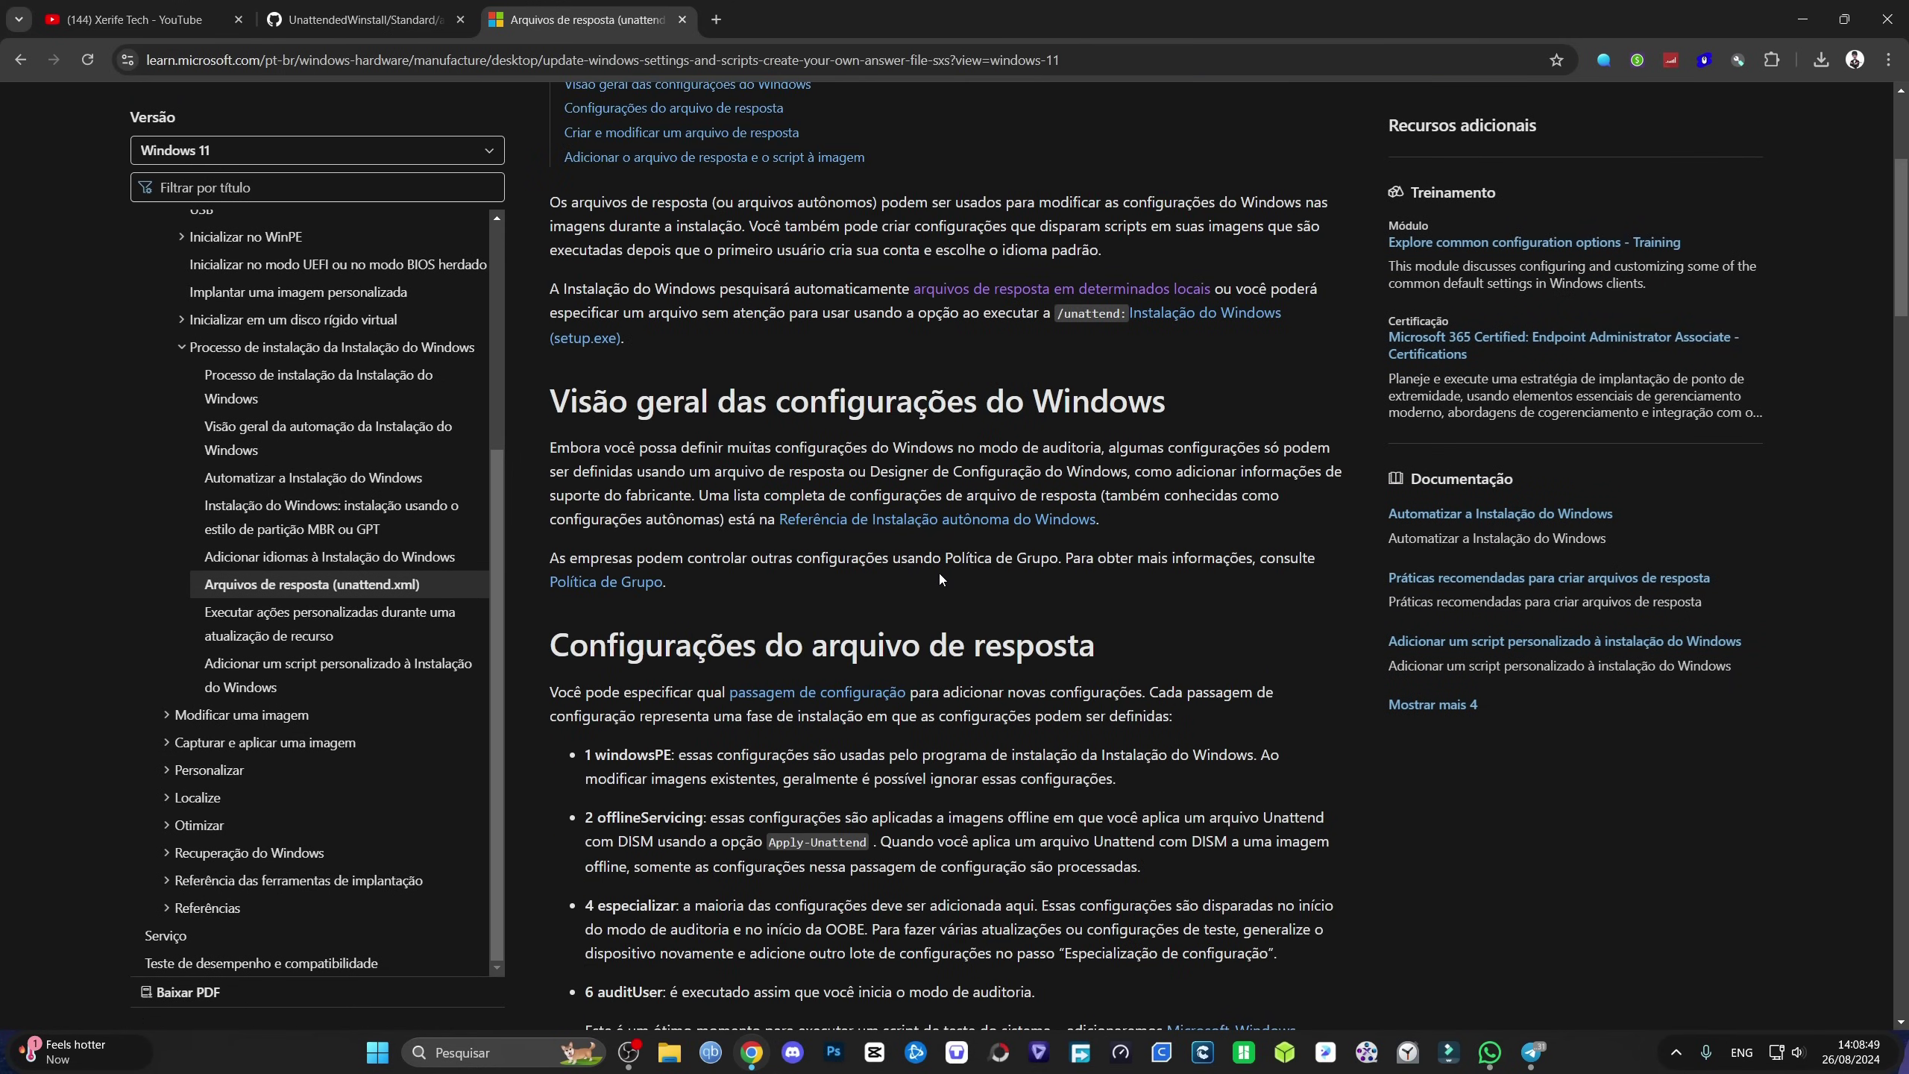
{"action": "scroll", "coordinate": [939, 578], "scroll_direction": "up", "scroll_amount": 5}
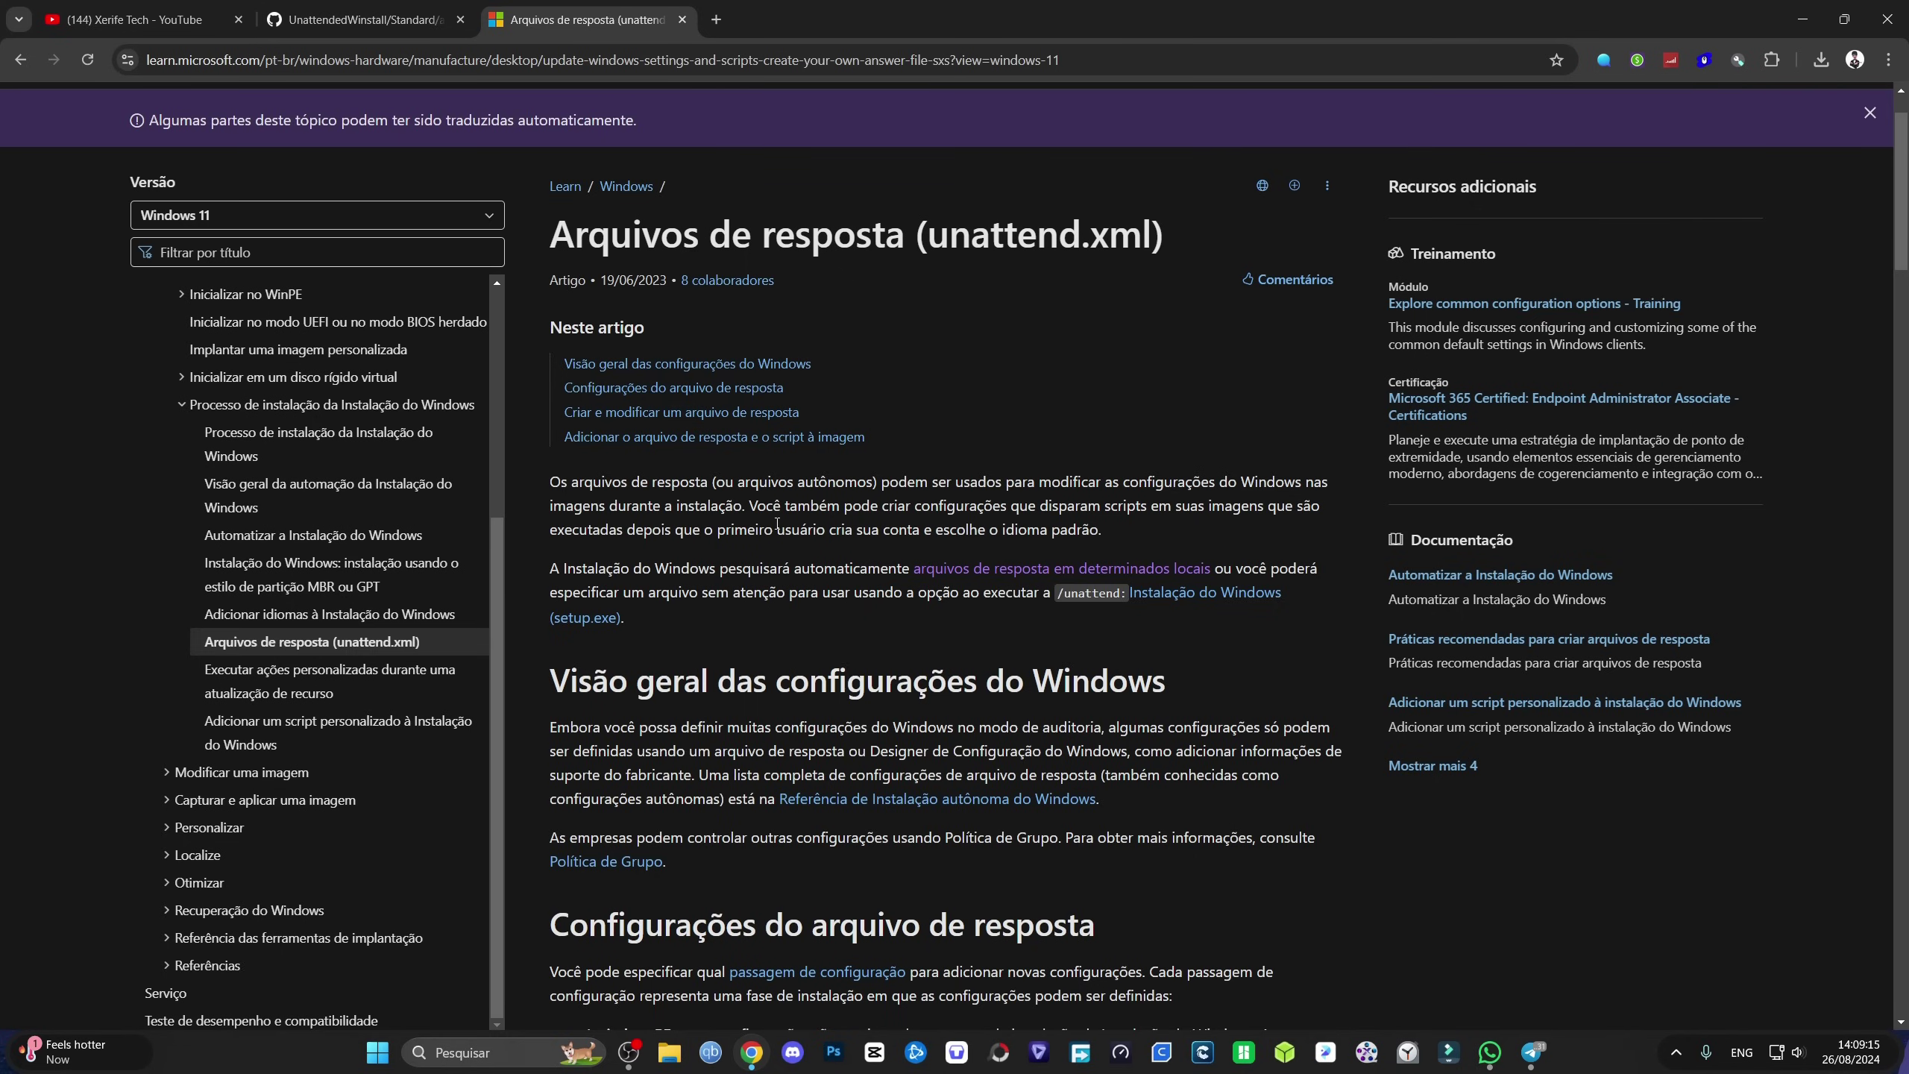
{"action": "left_click", "coordinate": [361, 20]}
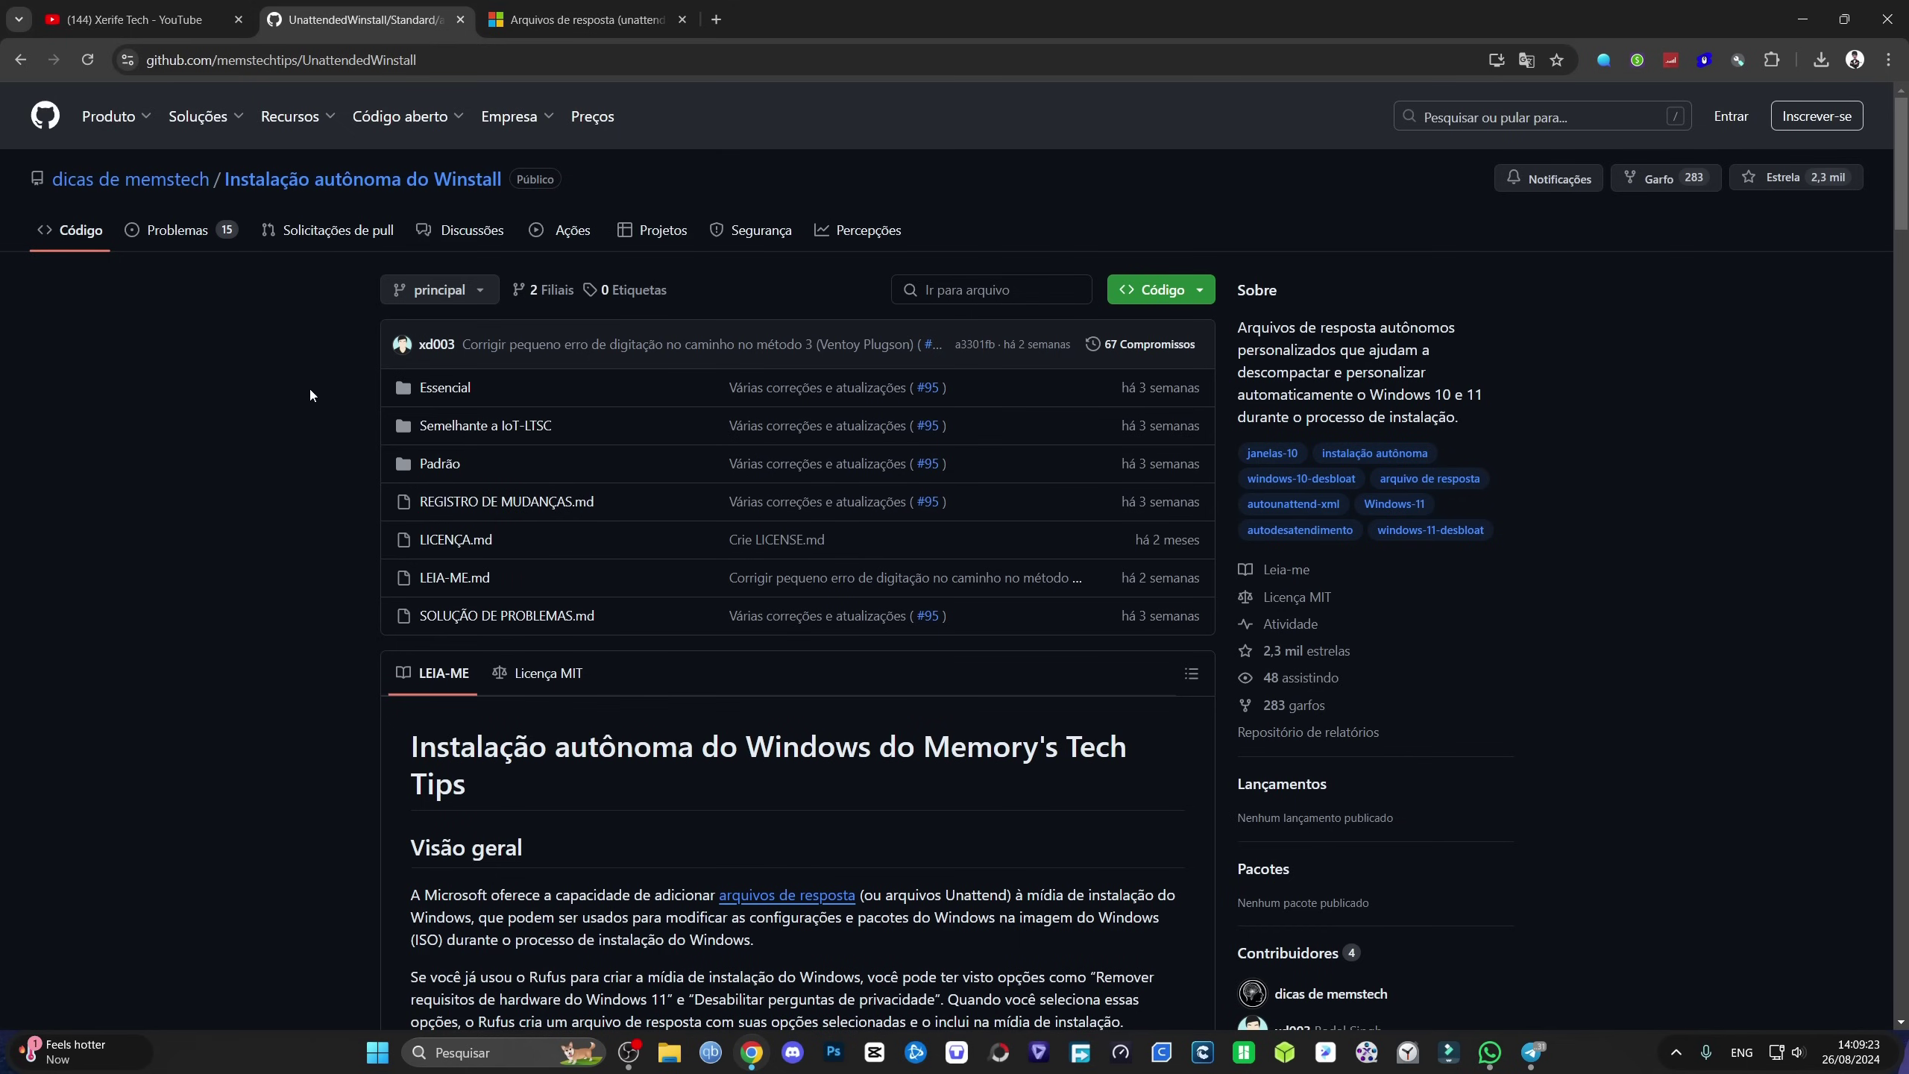
Step: Scroll the UnattendedWinstall README down to the IoT-LTSC-like, Padrão and Essencial variant descriptions
{"action": "scroll", "coordinate": [699, 476], "scroll_direction": "down", "scroll_amount": 3}
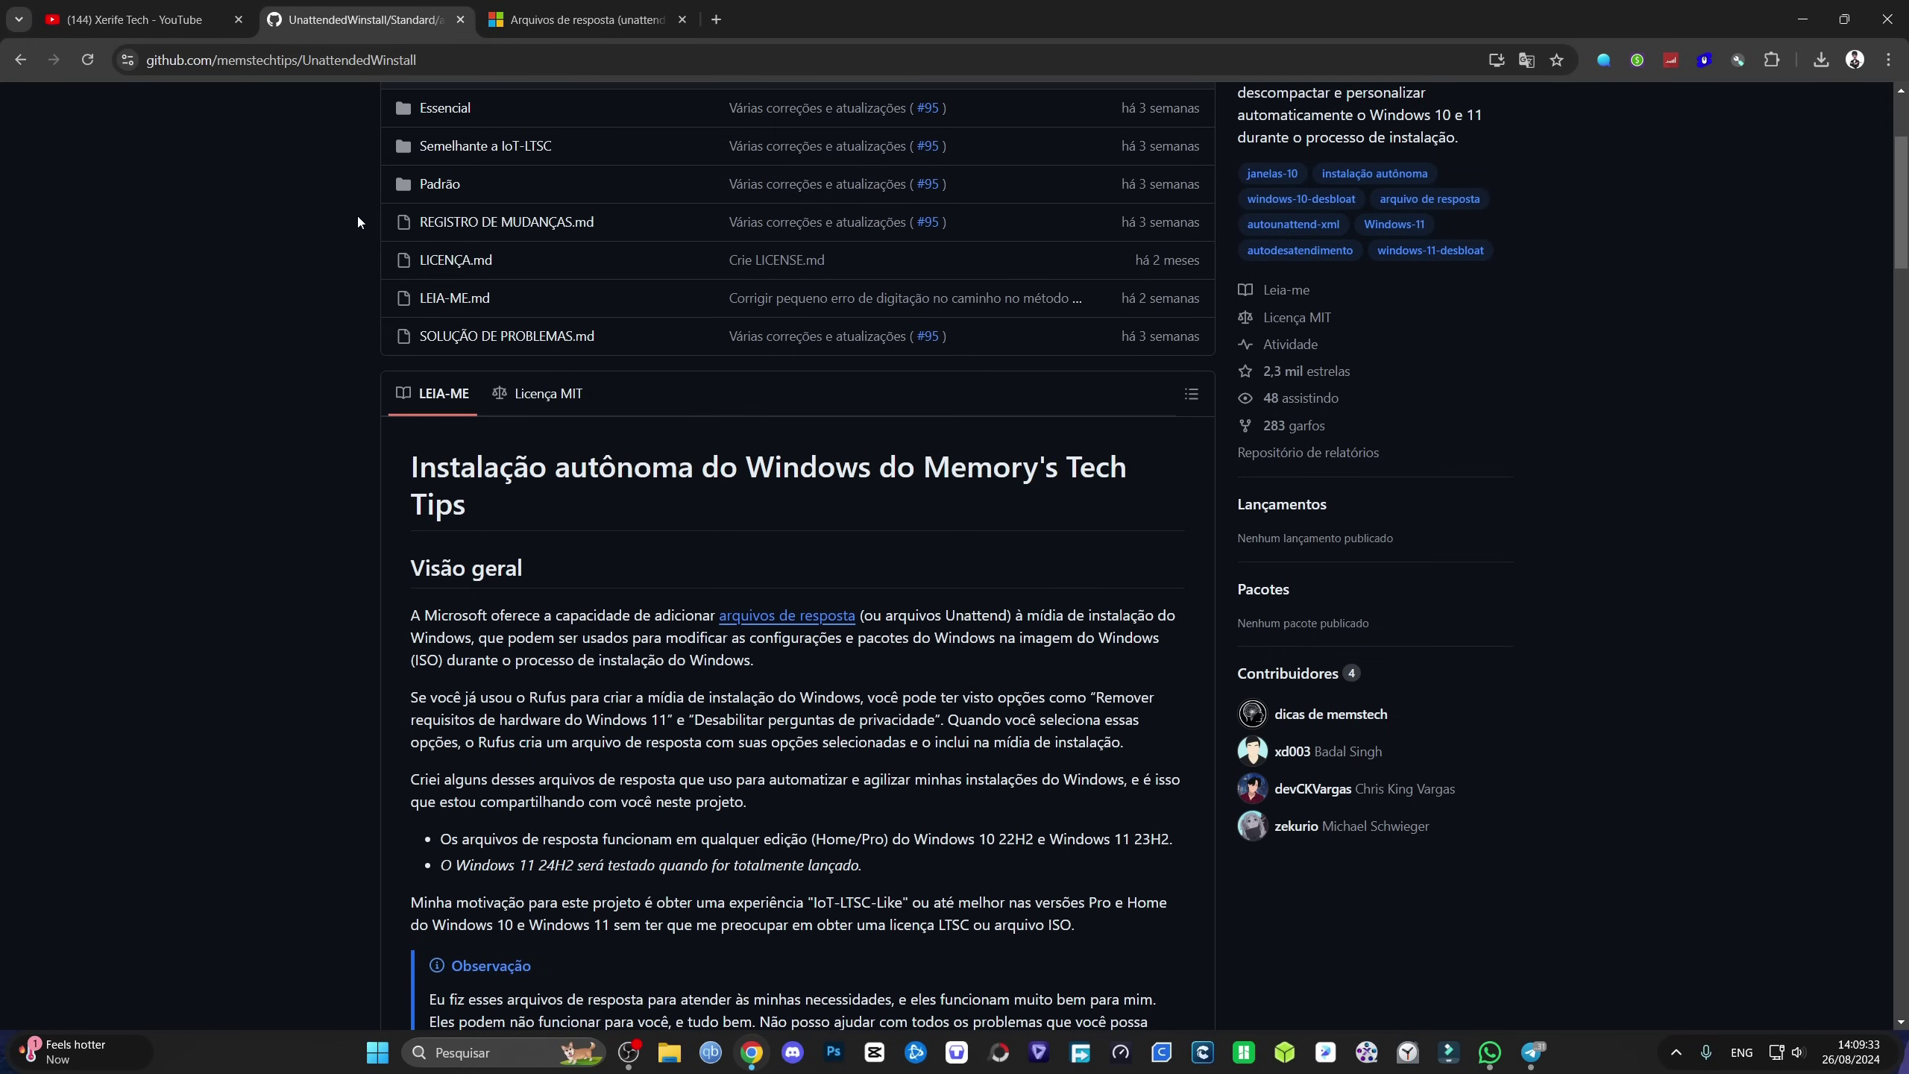
{"action": "scroll", "coordinate": [351, 223], "scroll_direction": "up", "scroll_amount": 3}
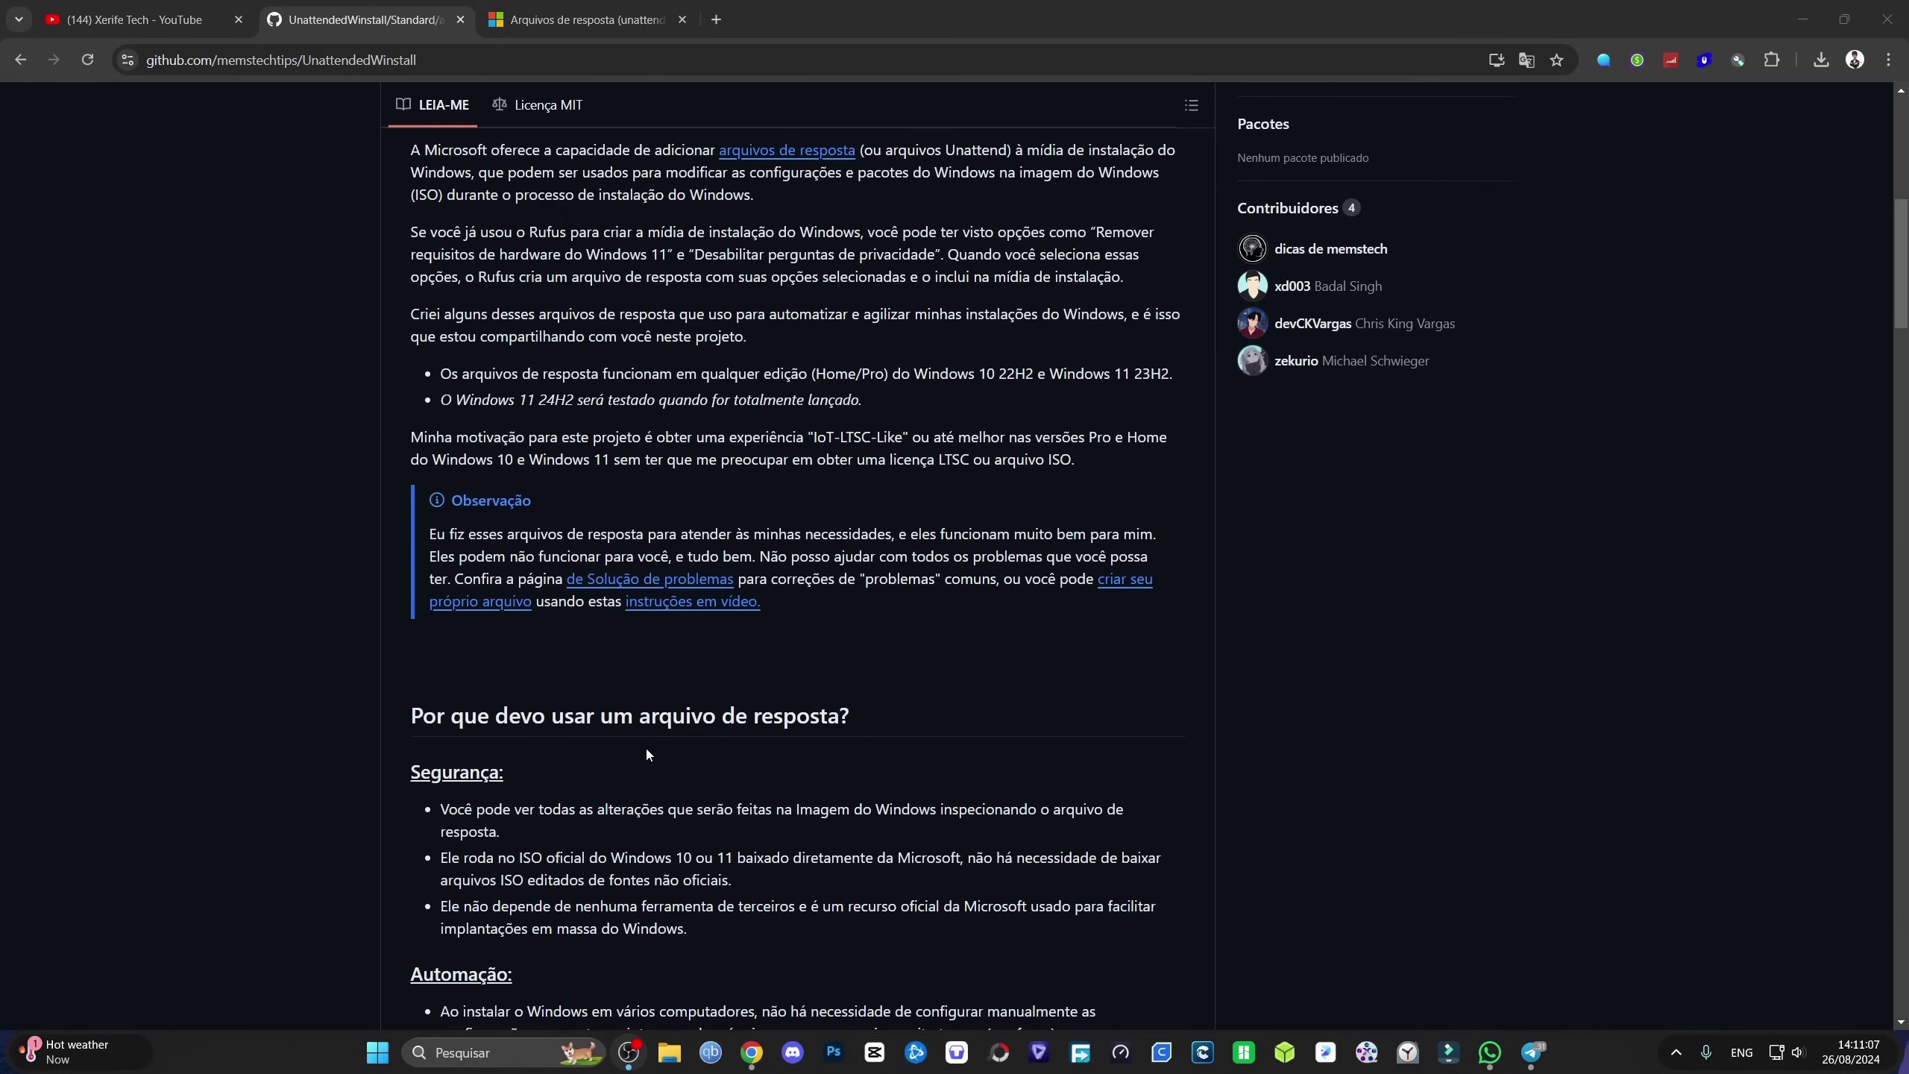
{"action": "scroll", "coordinate": [644, 746], "scroll_direction": "down", "scroll_amount": 8}
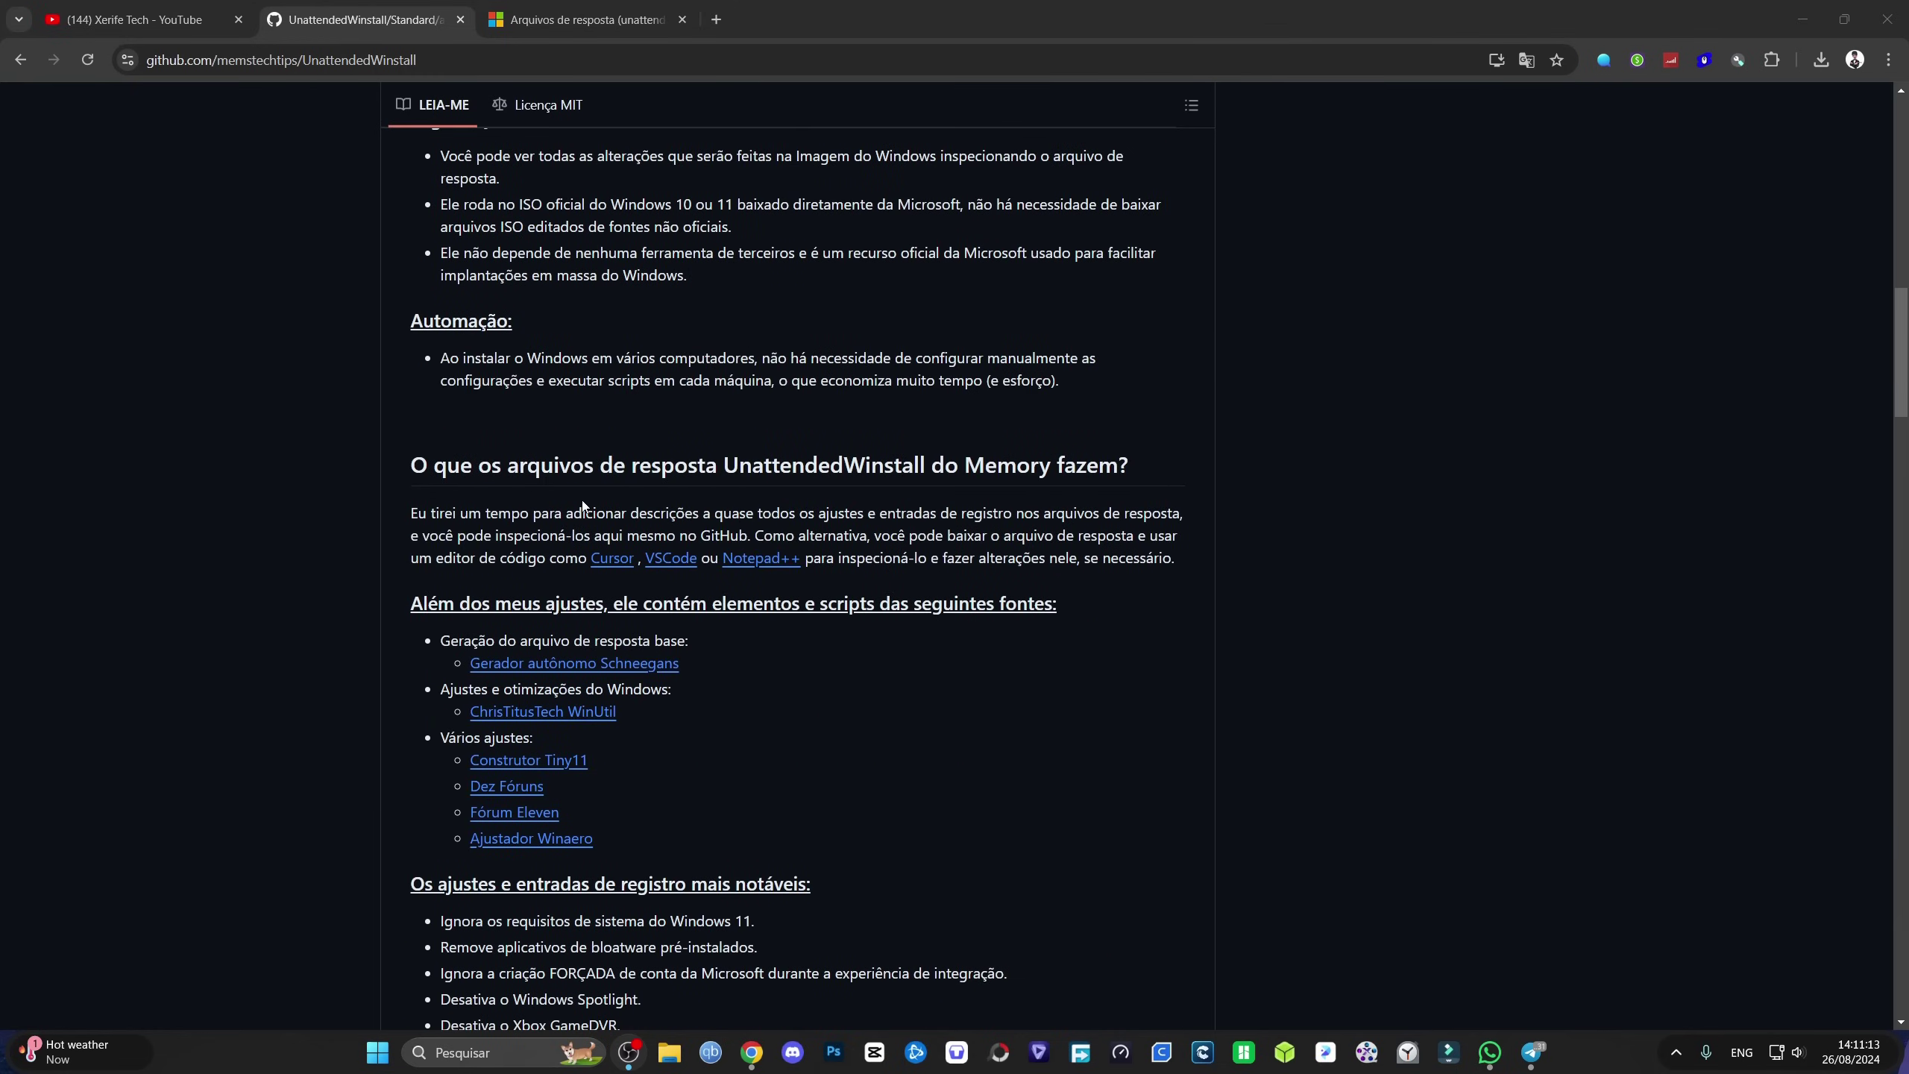
{"action": "scroll", "coordinate": [528, 606], "scroll_direction": "down", "scroll_amount": 1}
{"action": "scroll", "coordinate": [527, 606], "scroll_direction": "down", "scroll_amount": 5}
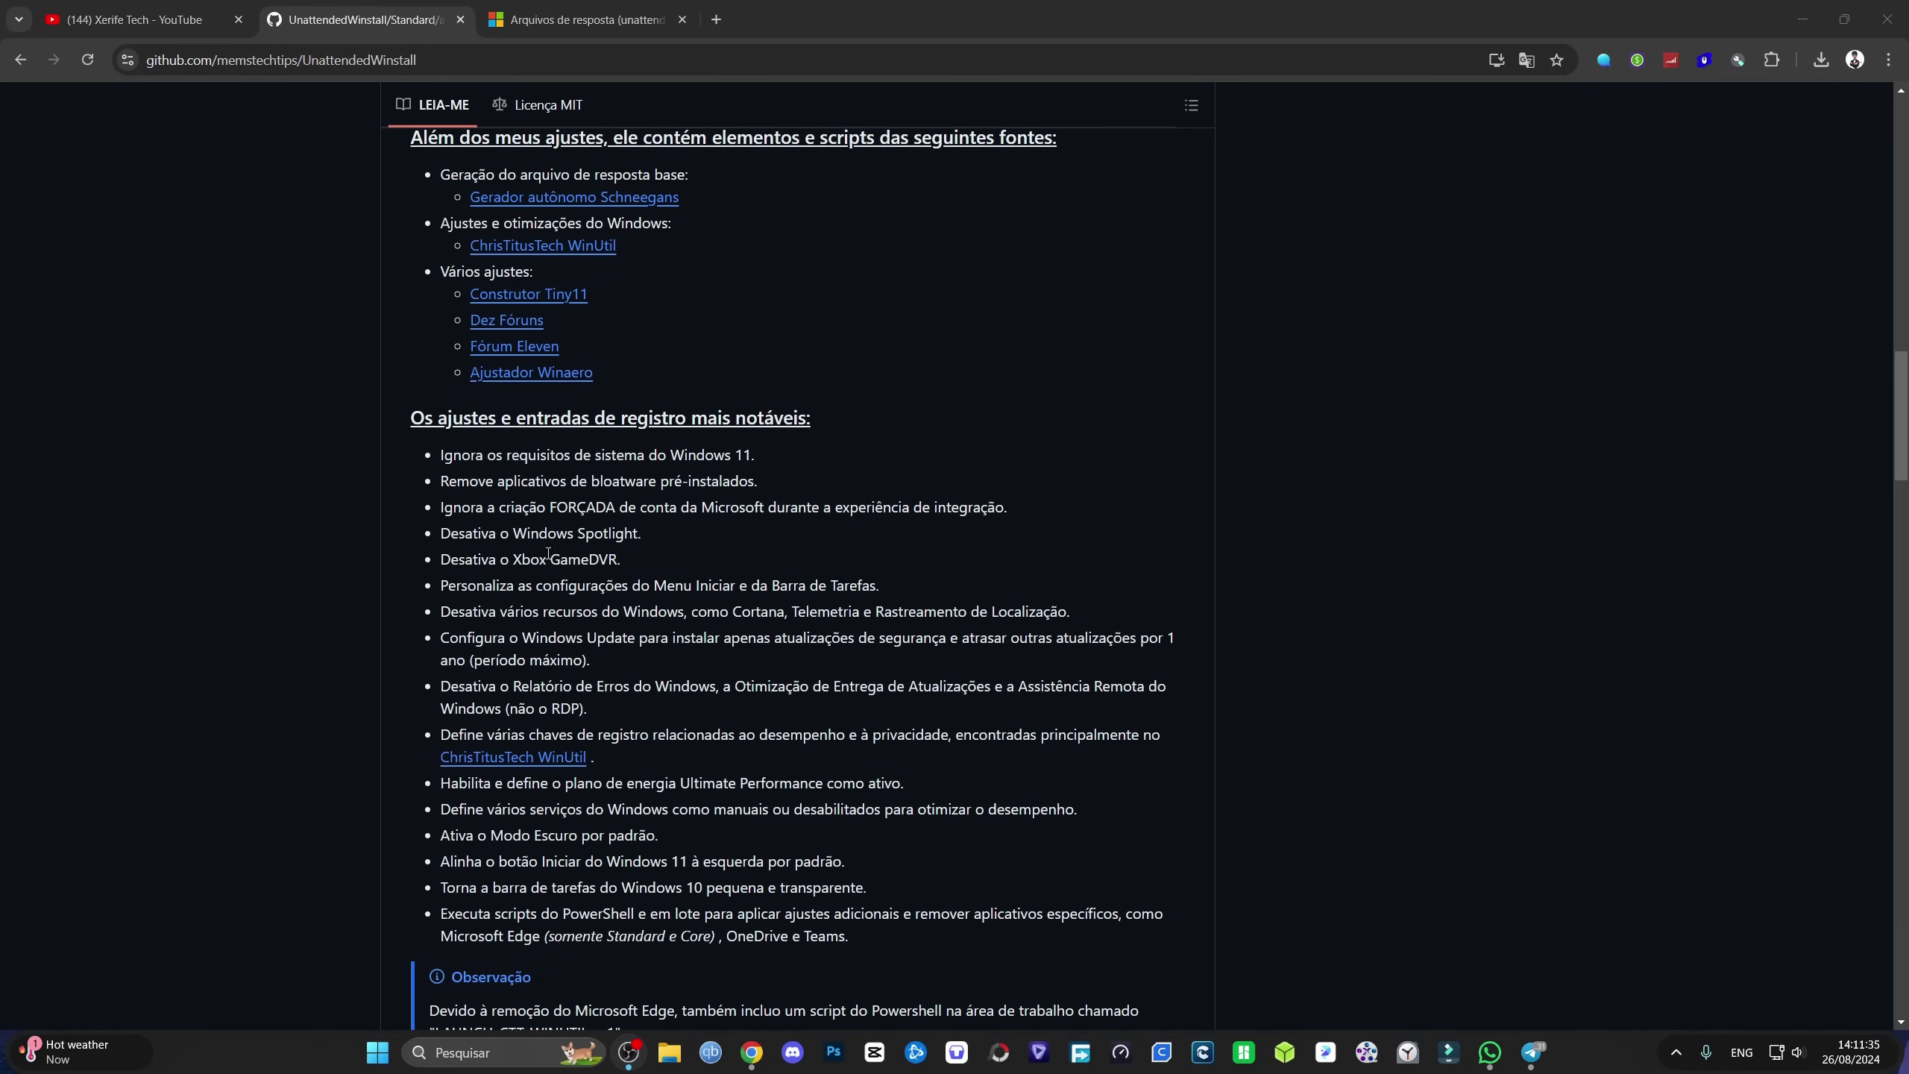
{"action": "scroll", "coordinate": [604, 620], "scroll_direction": "down", "scroll_amount": 3}
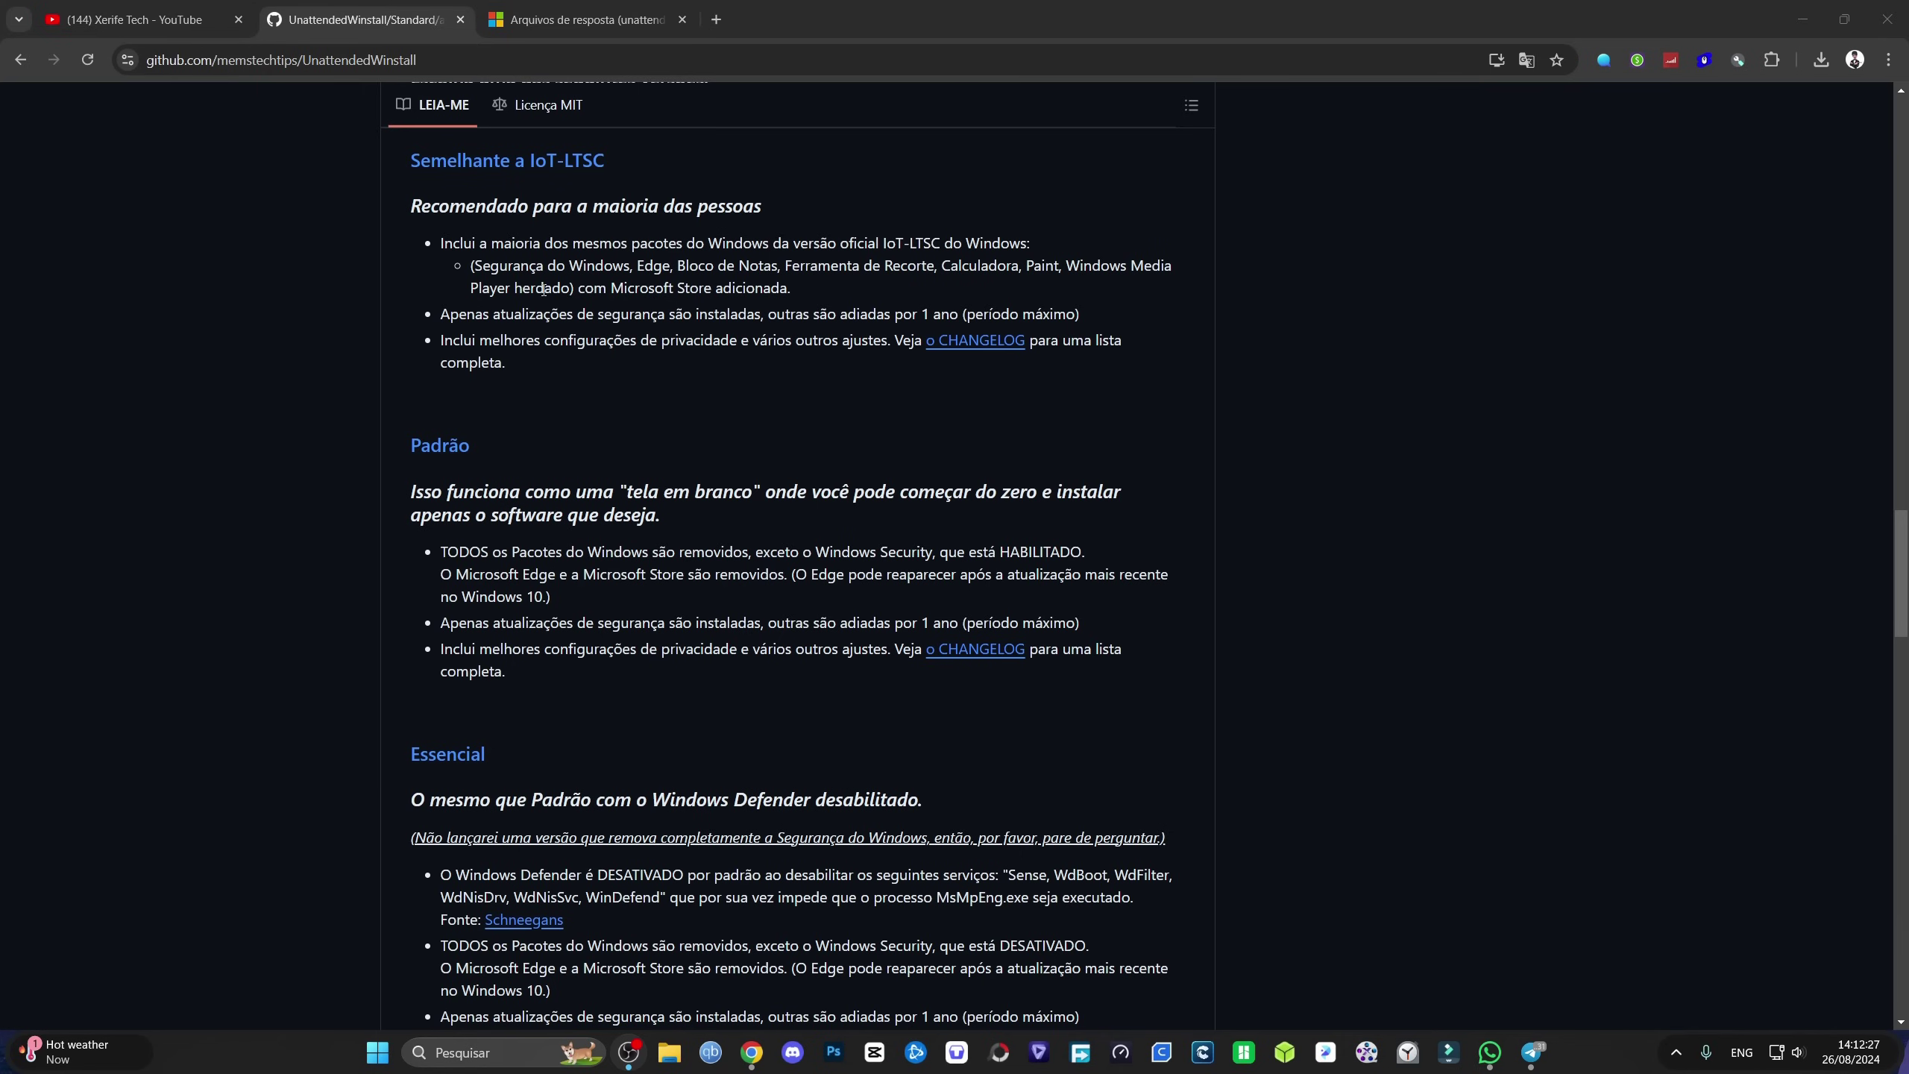
Step: Highlight the Microsoft Store, Windows Security and Windows Defender mentions in the version descriptions
{"action": "left_click_drag", "start_coordinate": [624, 288], "coordinate": [699, 288]}
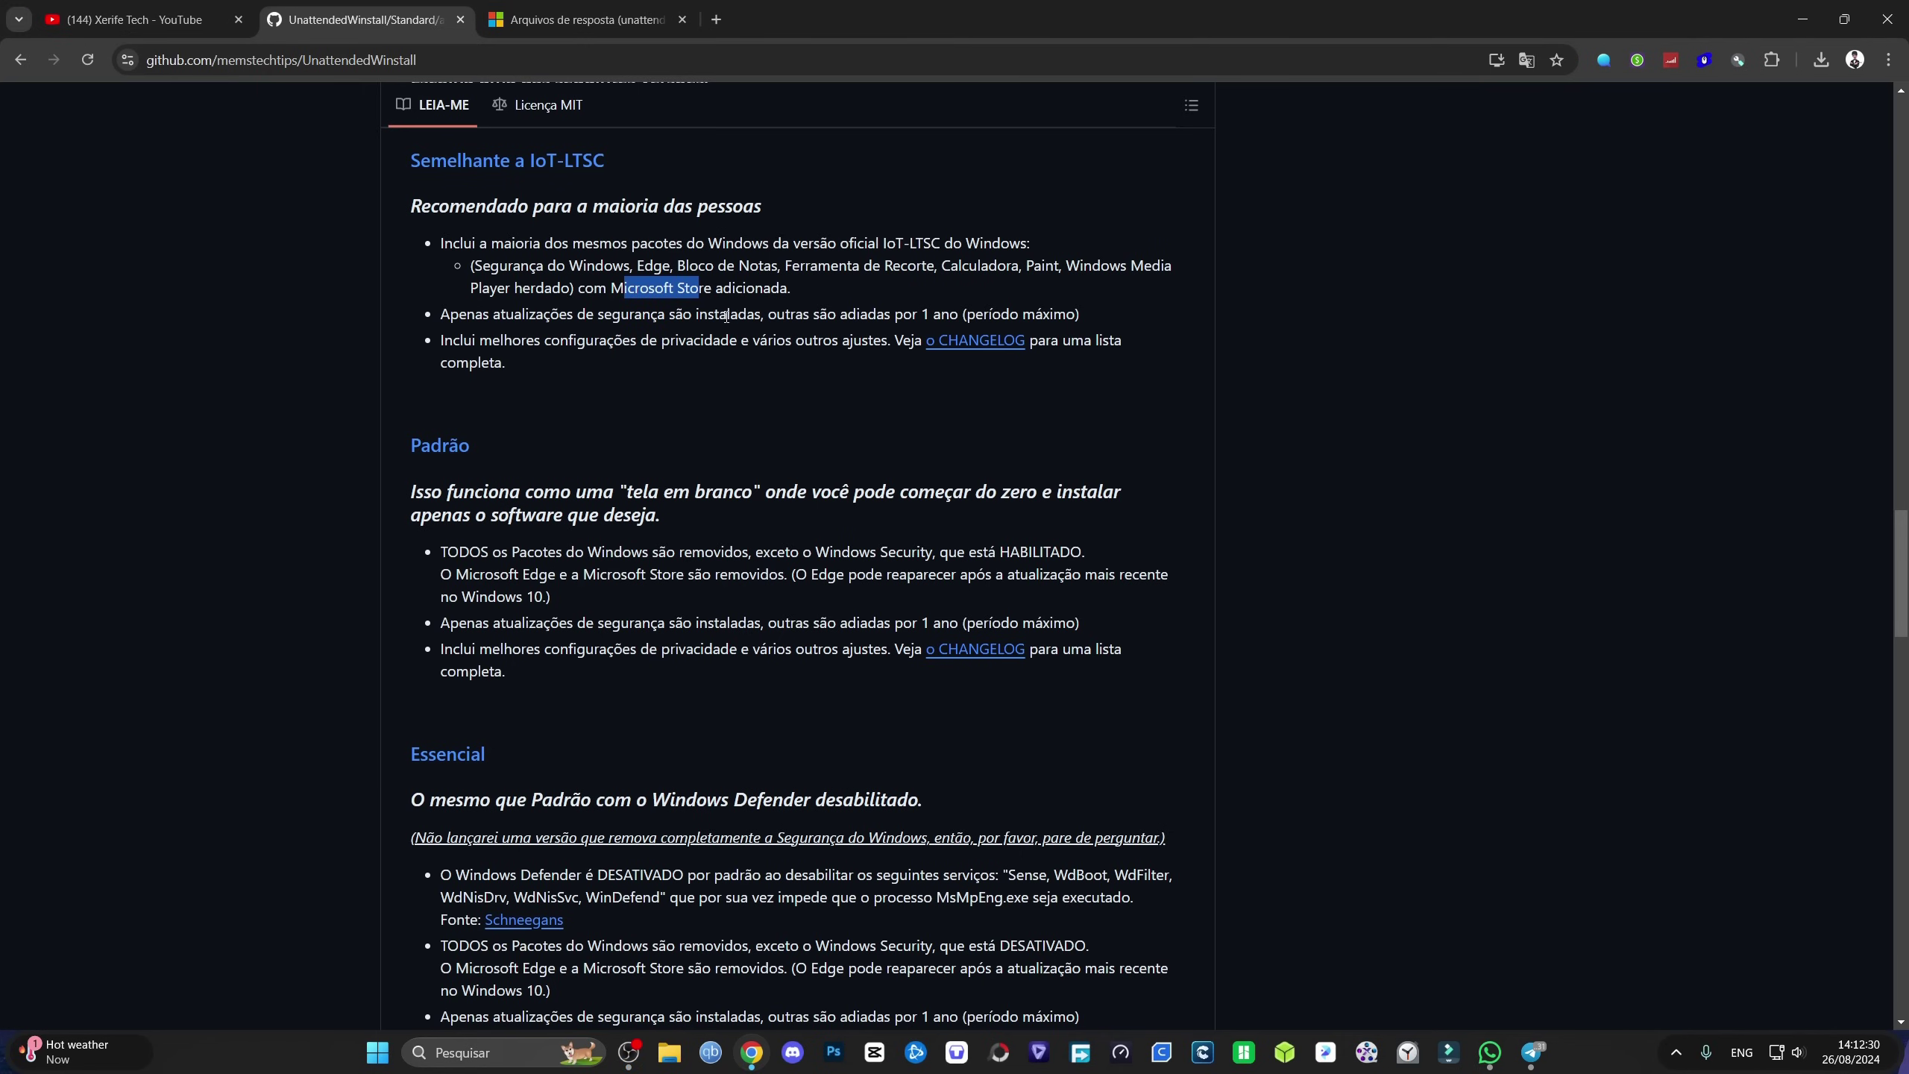
{"action": "left_click", "coordinate": [657, 314]}
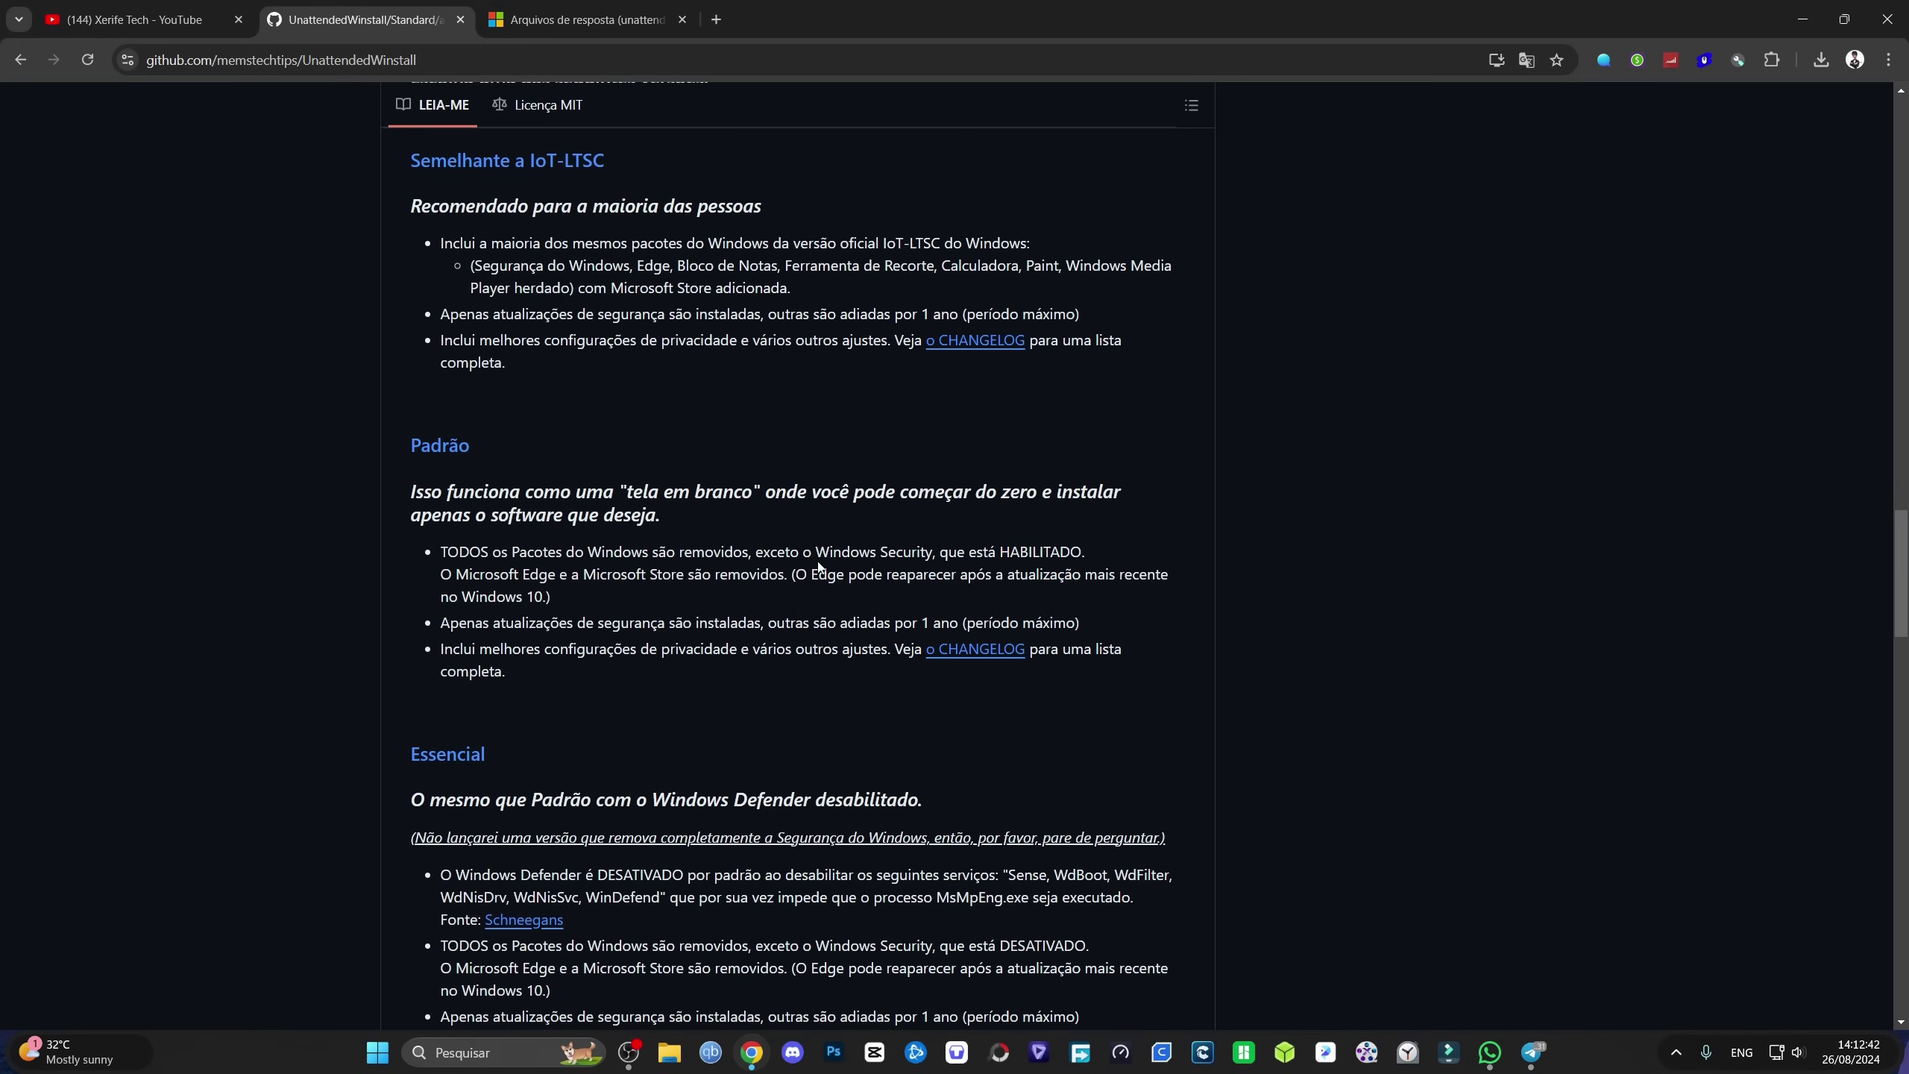
{"action": "left_click_drag", "start_coordinate": [817, 546], "coordinate": [926, 542]}
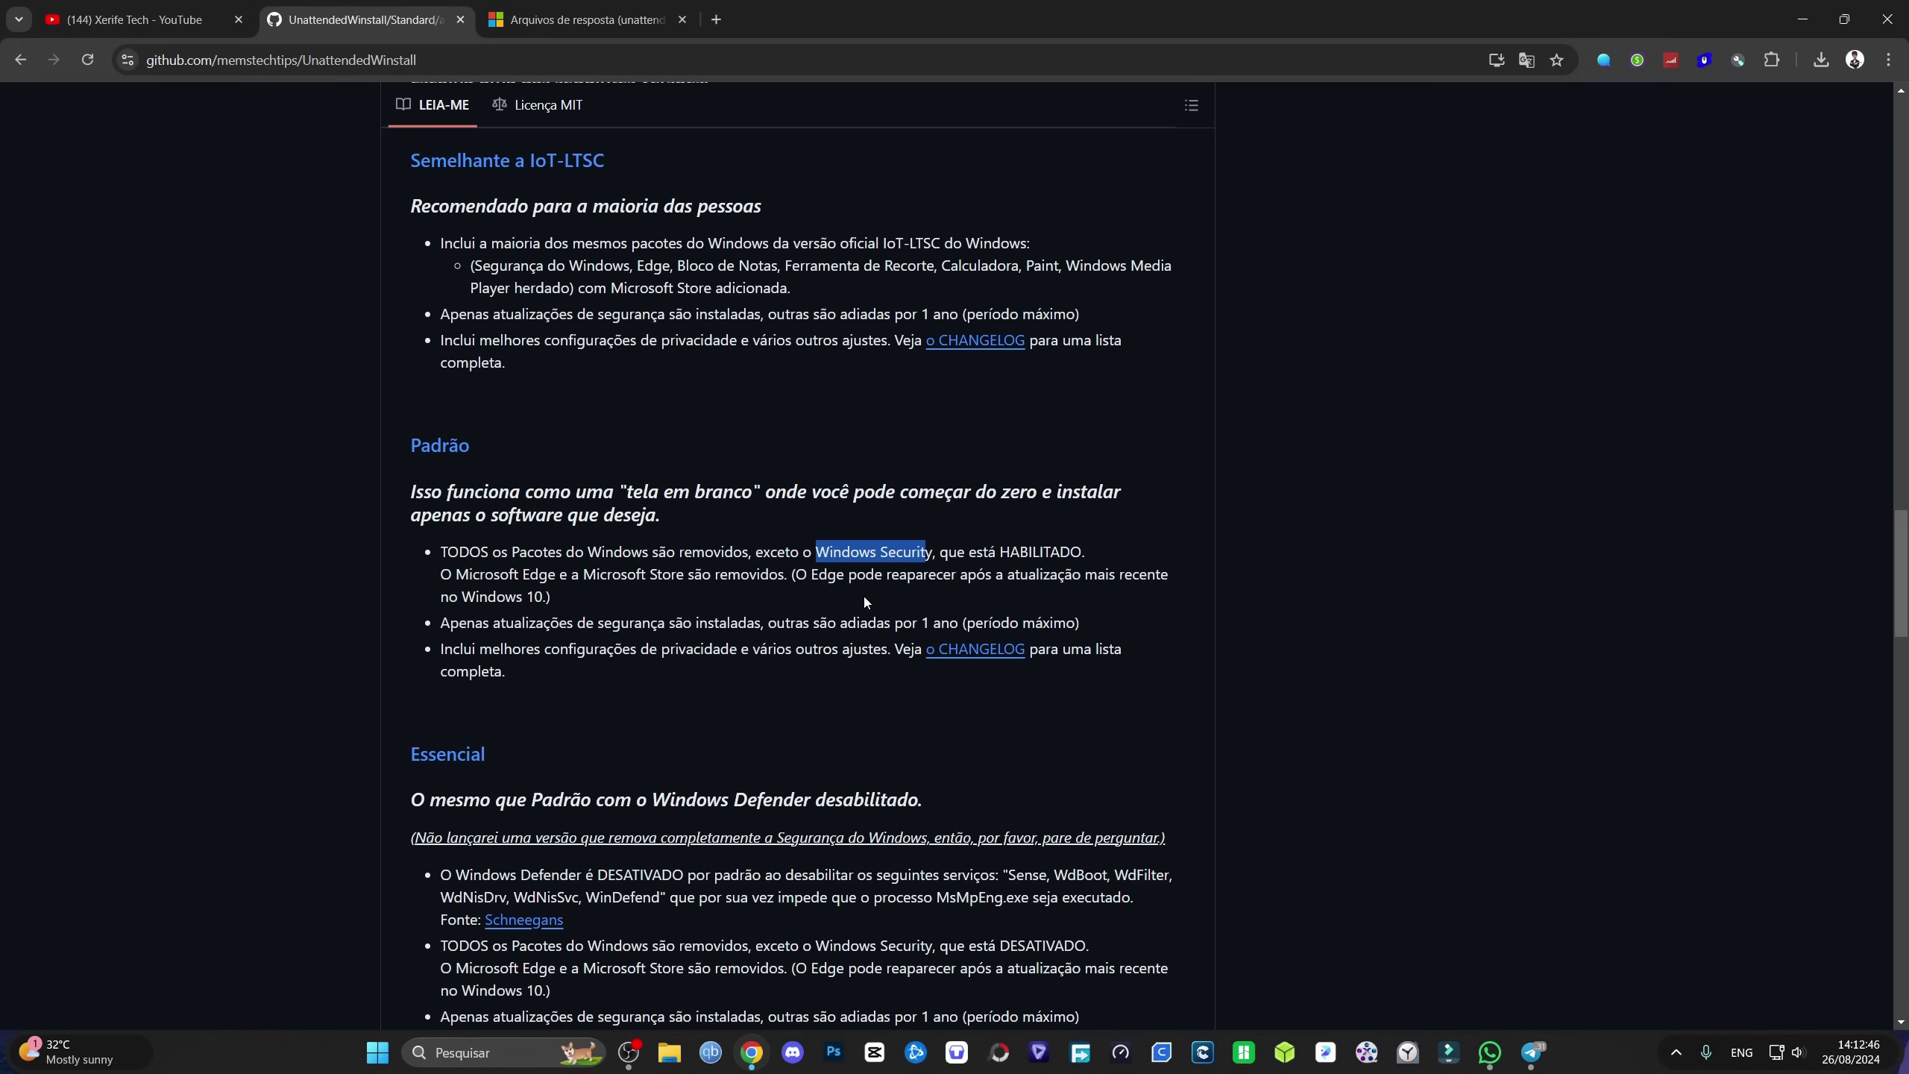
{"action": "scroll", "coordinate": [838, 653], "scroll_direction": "down", "scroll_amount": 2}
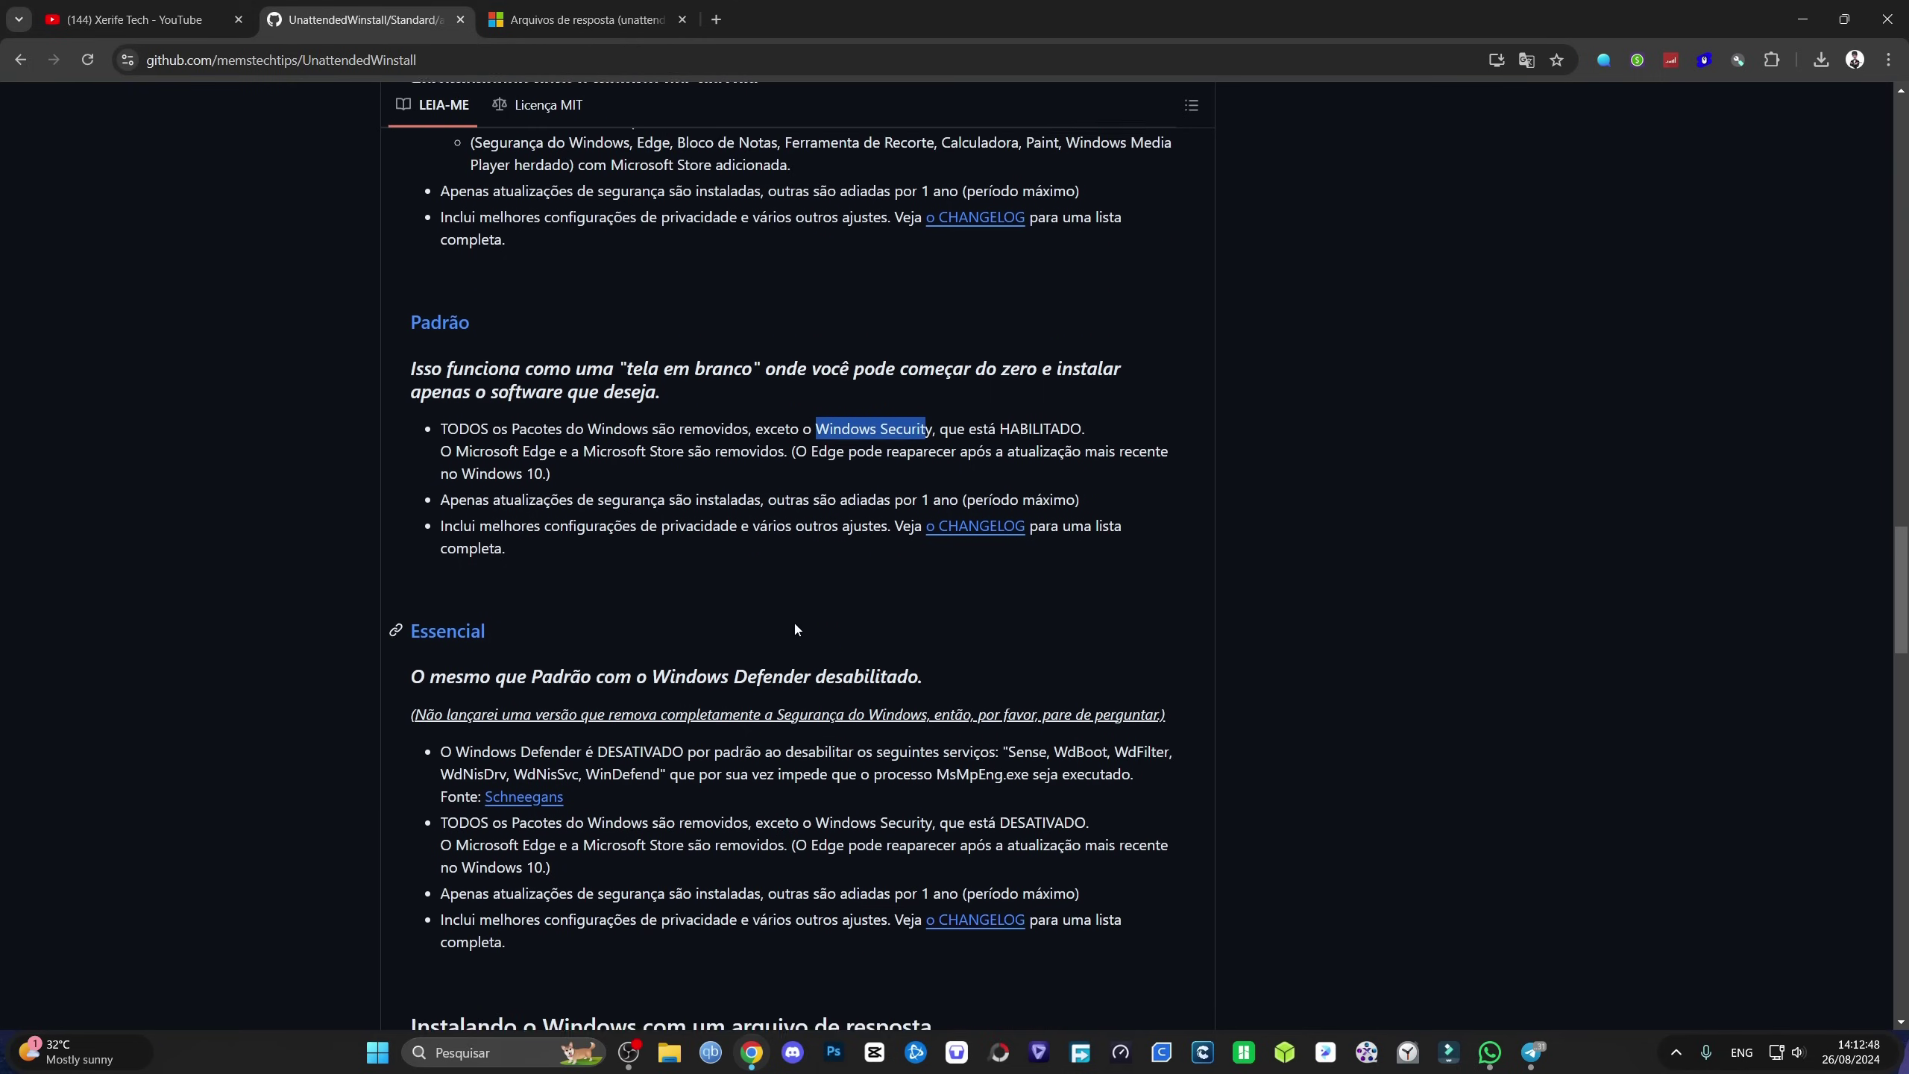
{"action": "left_click_drag", "start_coordinate": [502, 565], "coordinate": [422, 564]}
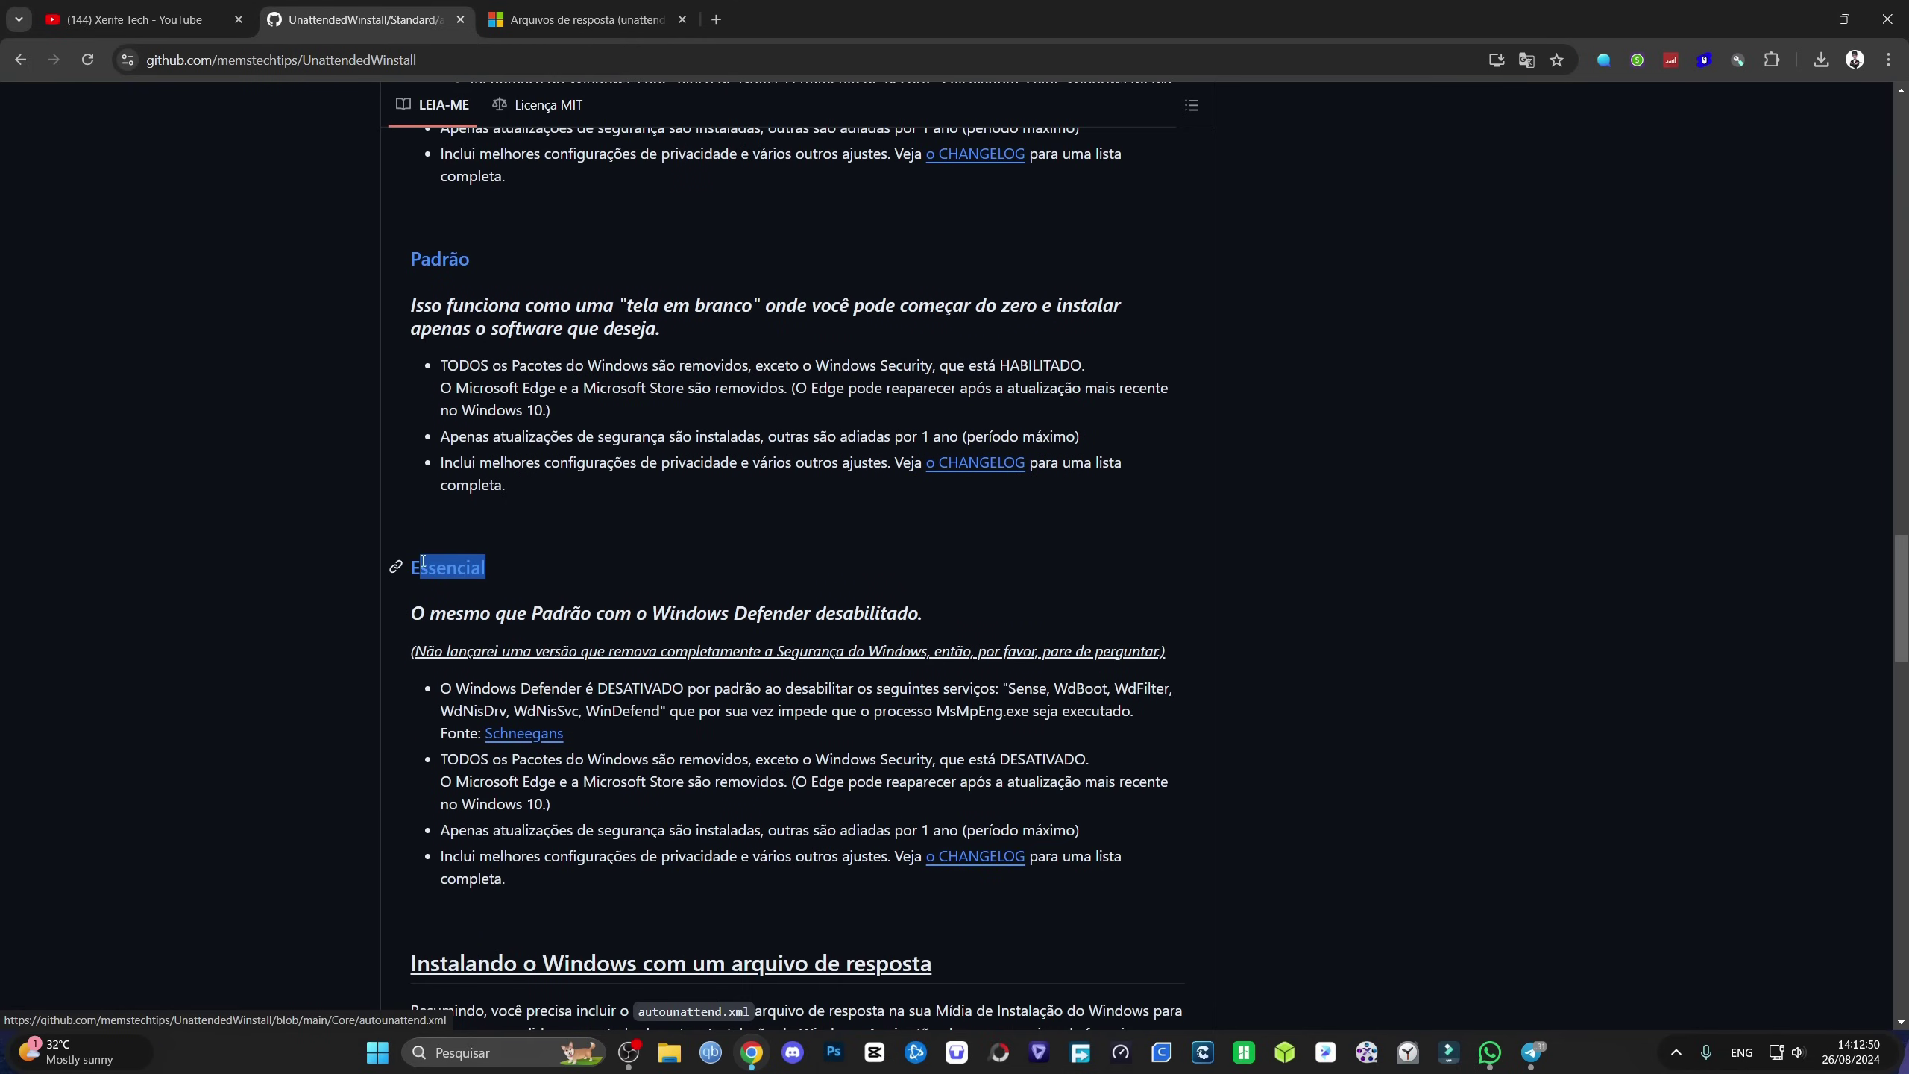
{"action": "left_click", "coordinate": [610, 551]}
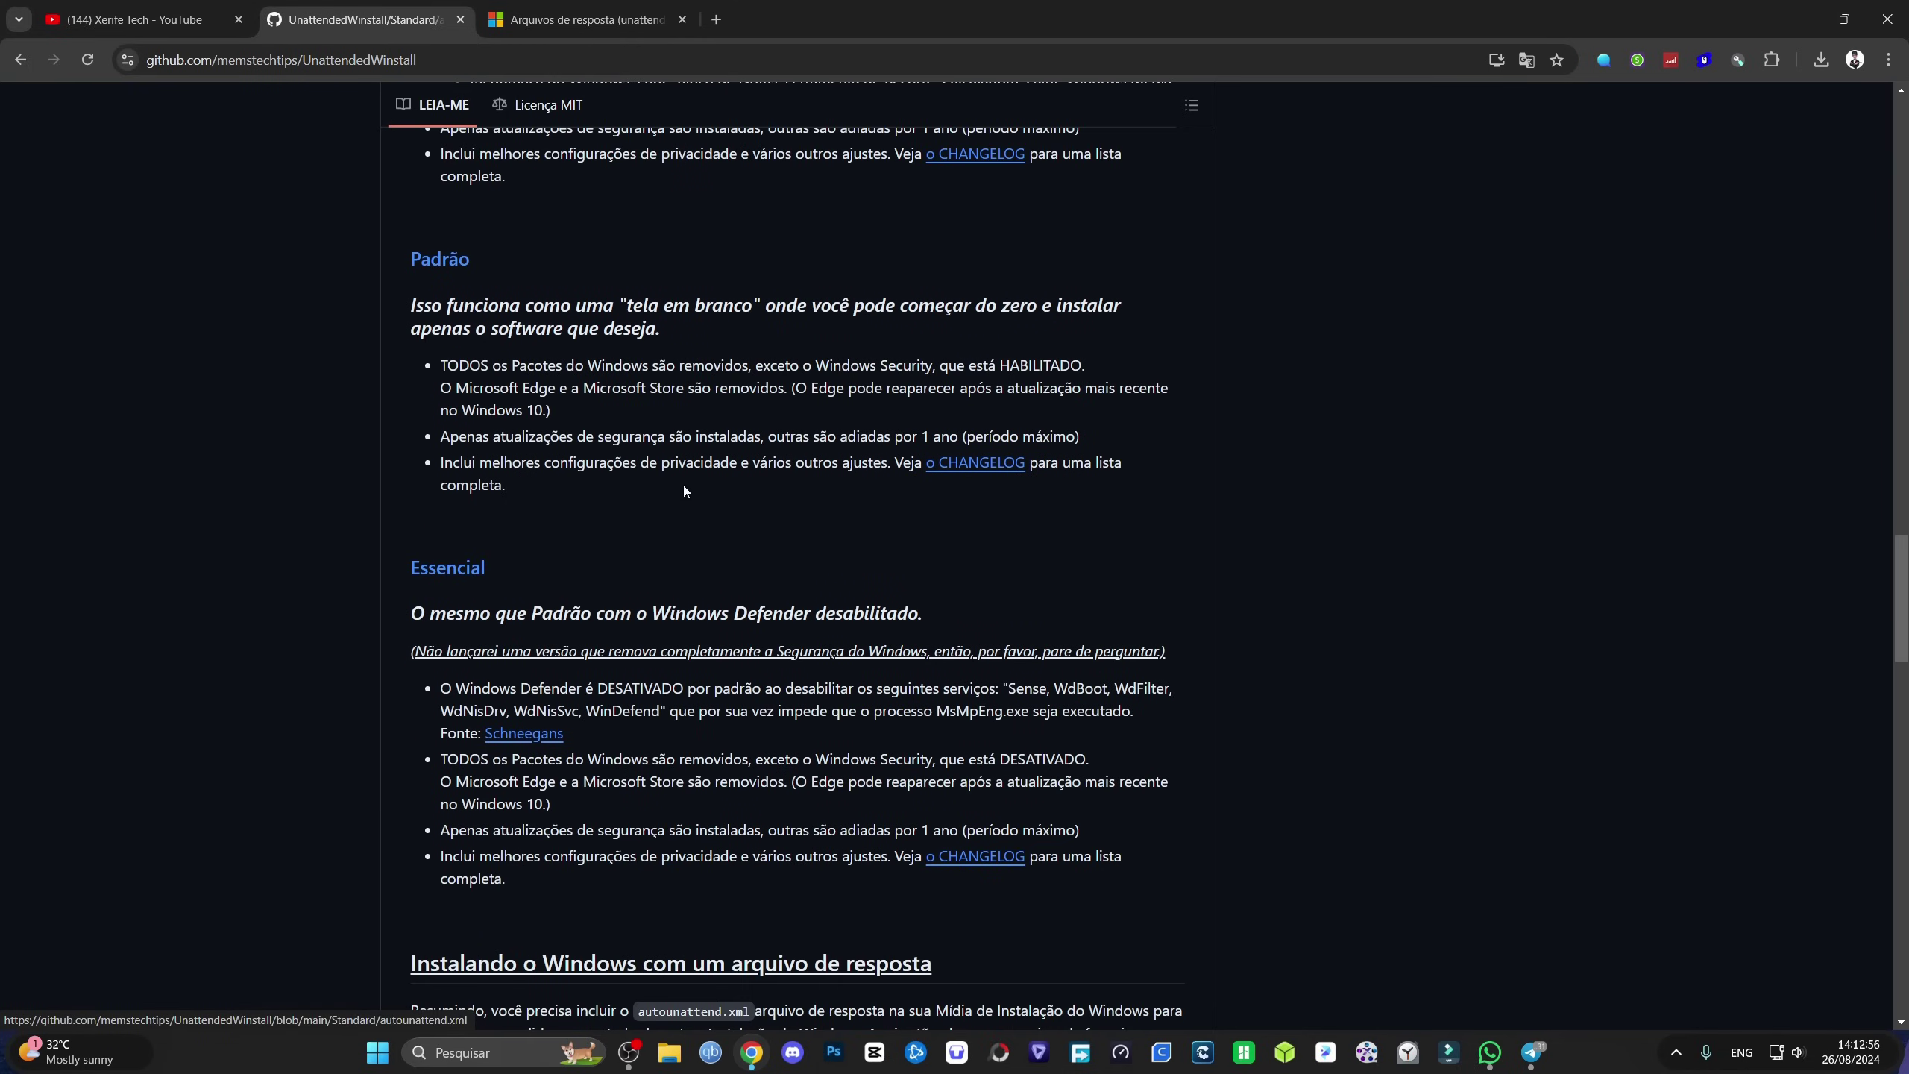
{"action": "left_click_drag", "start_coordinate": [654, 617], "coordinate": [802, 616]}
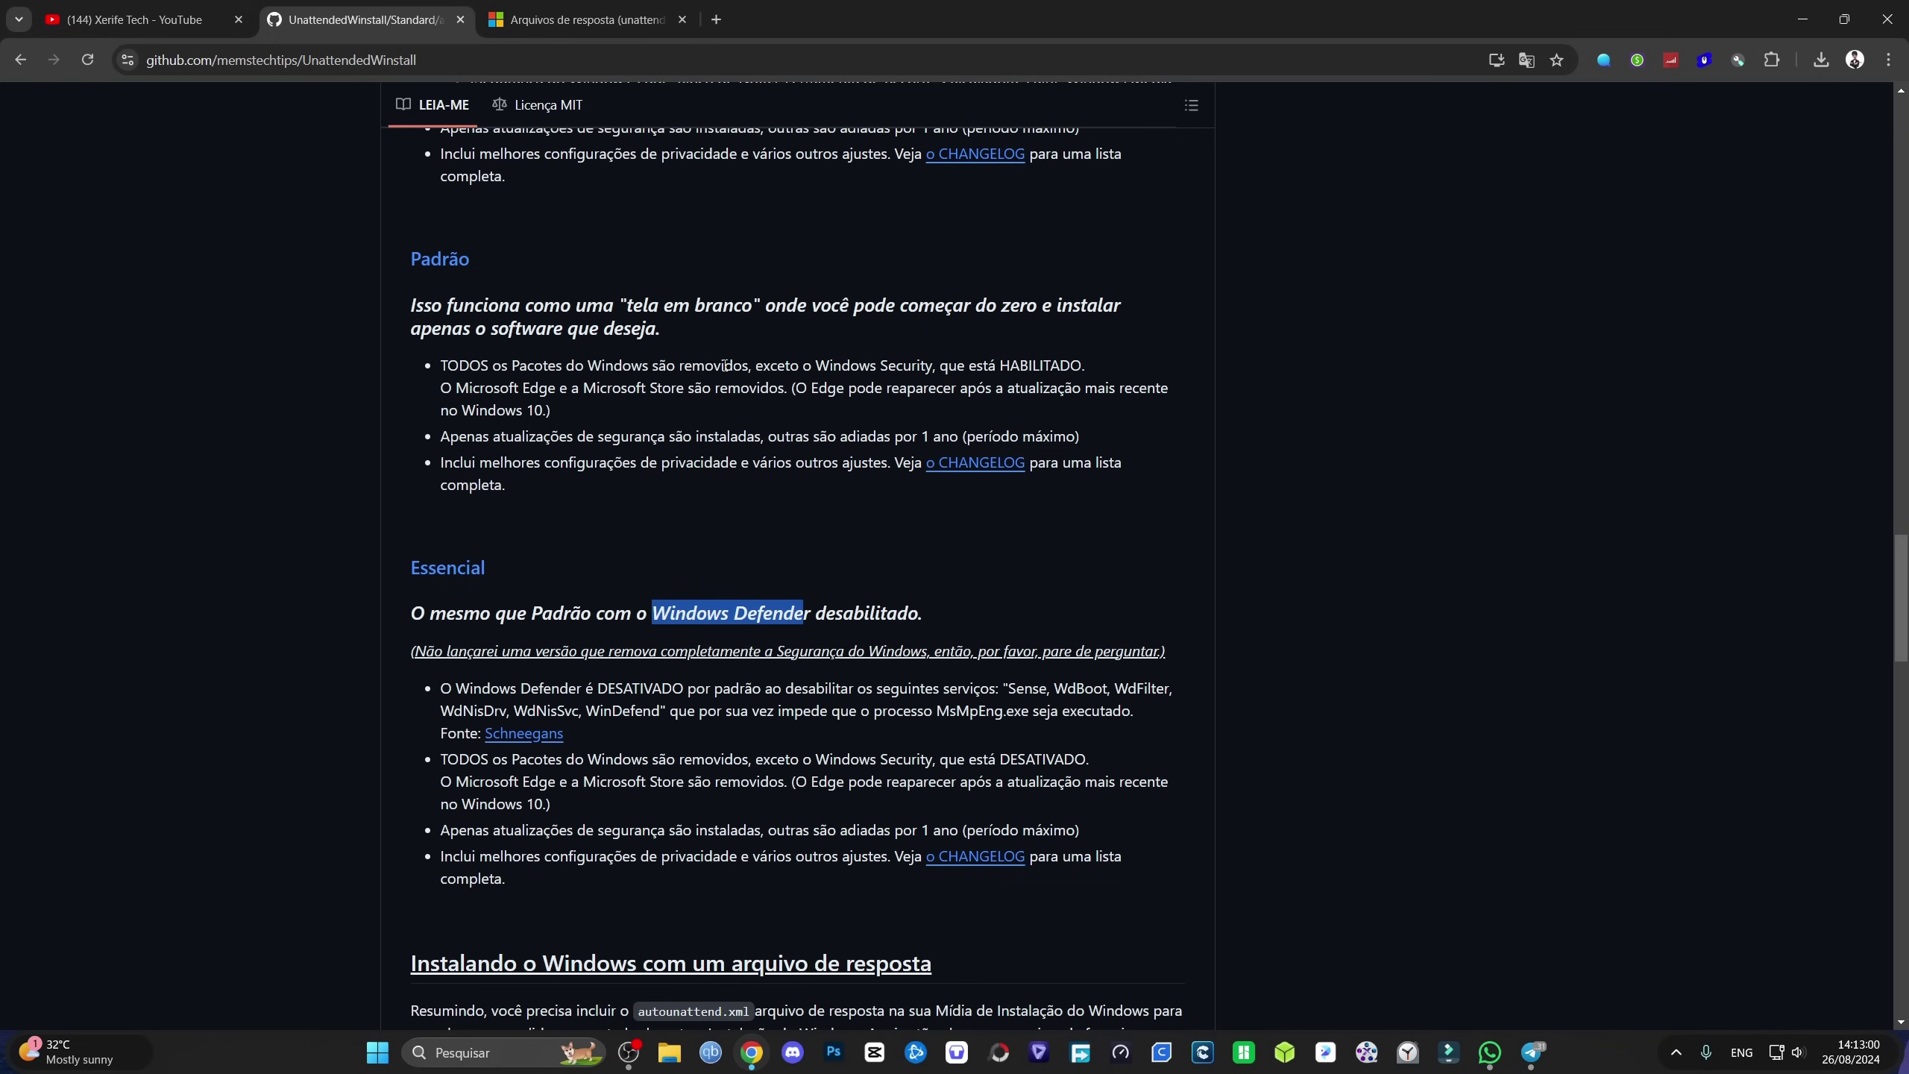
Step: Highlight the registry tweaks list in the README
{"action": "scroll", "coordinate": [680, 771], "scroll_direction": "up", "scroll_amount": 15}
{"action": "scroll", "coordinate": [680, 771], "scroll_direction": "up", "scroll_amount": 3}
{"action": "scroll", "coordinate": [680, 771], "scroll_direction": "down", "scroll_amount": 3}
{"action": "left_click_drag", "start_coordinate": [412, 325], "coordinate": [789, 493]}
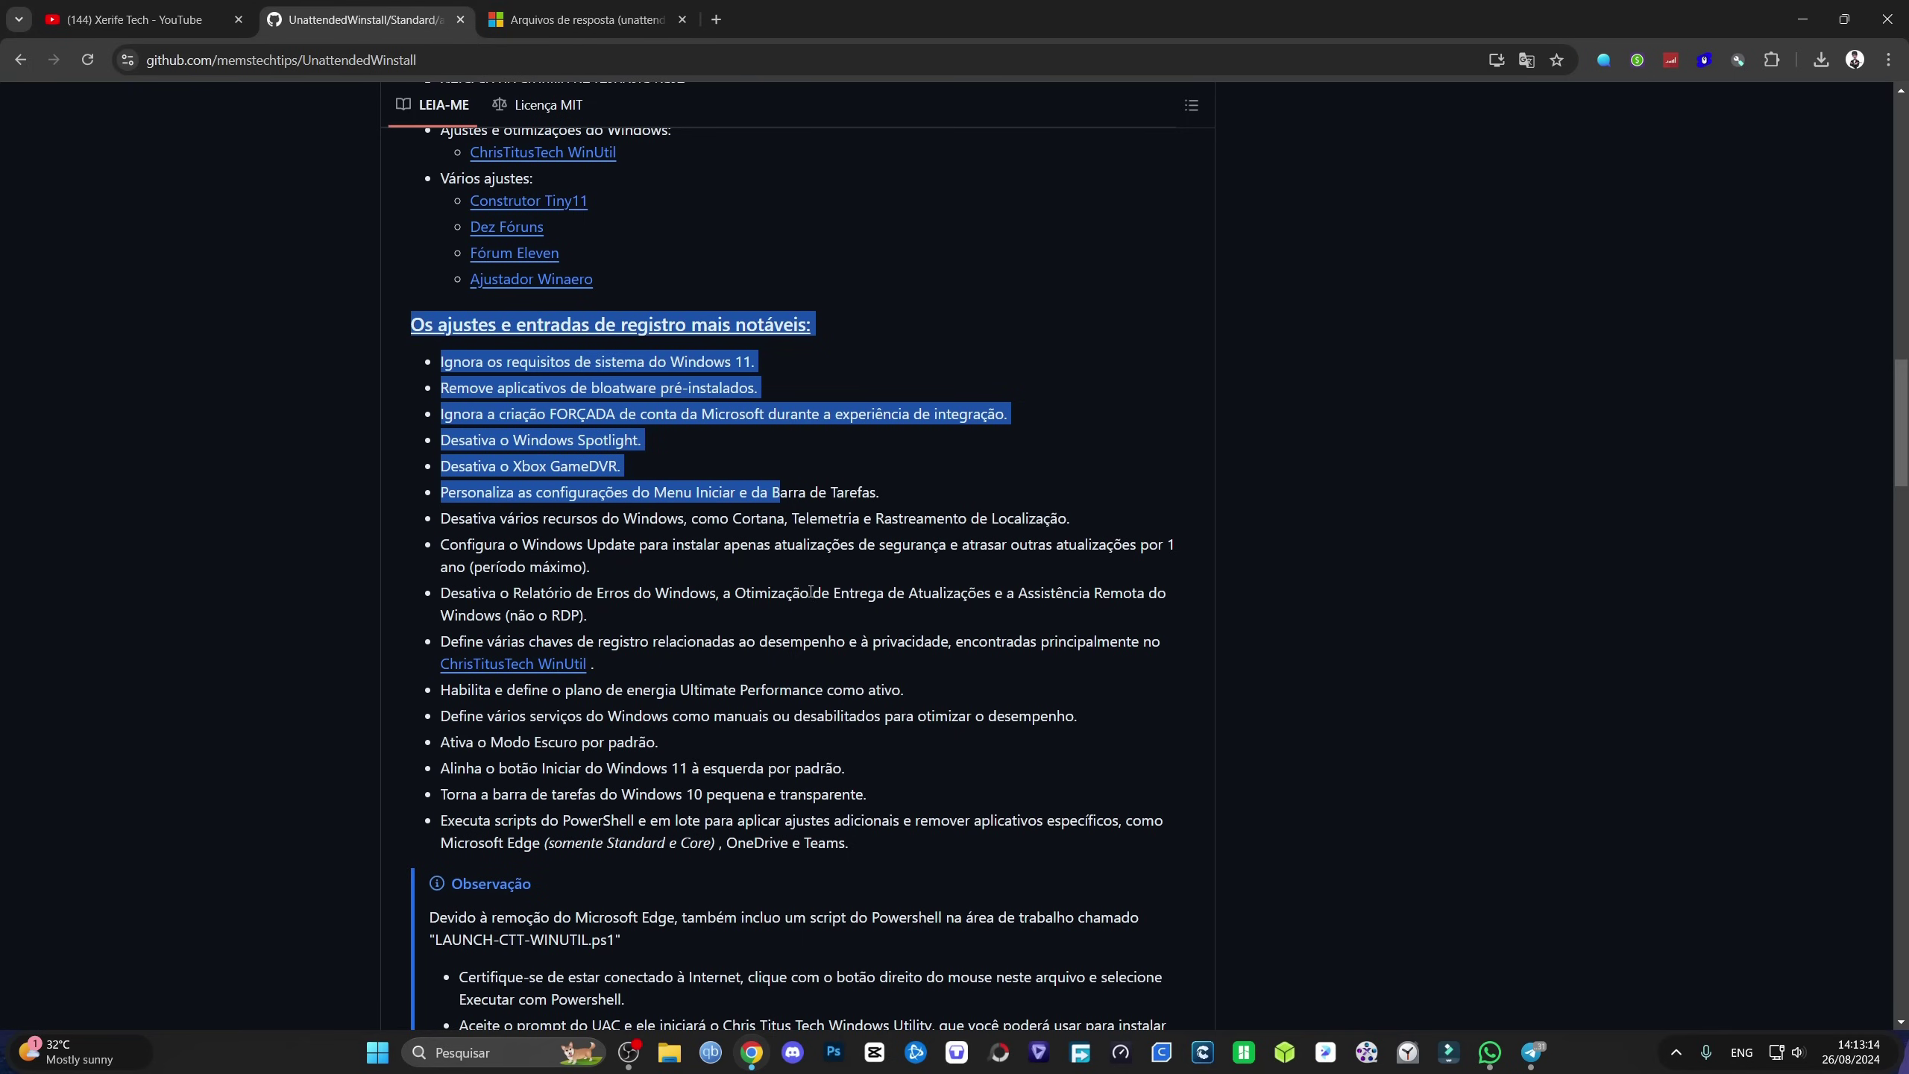
{"action": "left_click", "coordinate": [746, 641]}
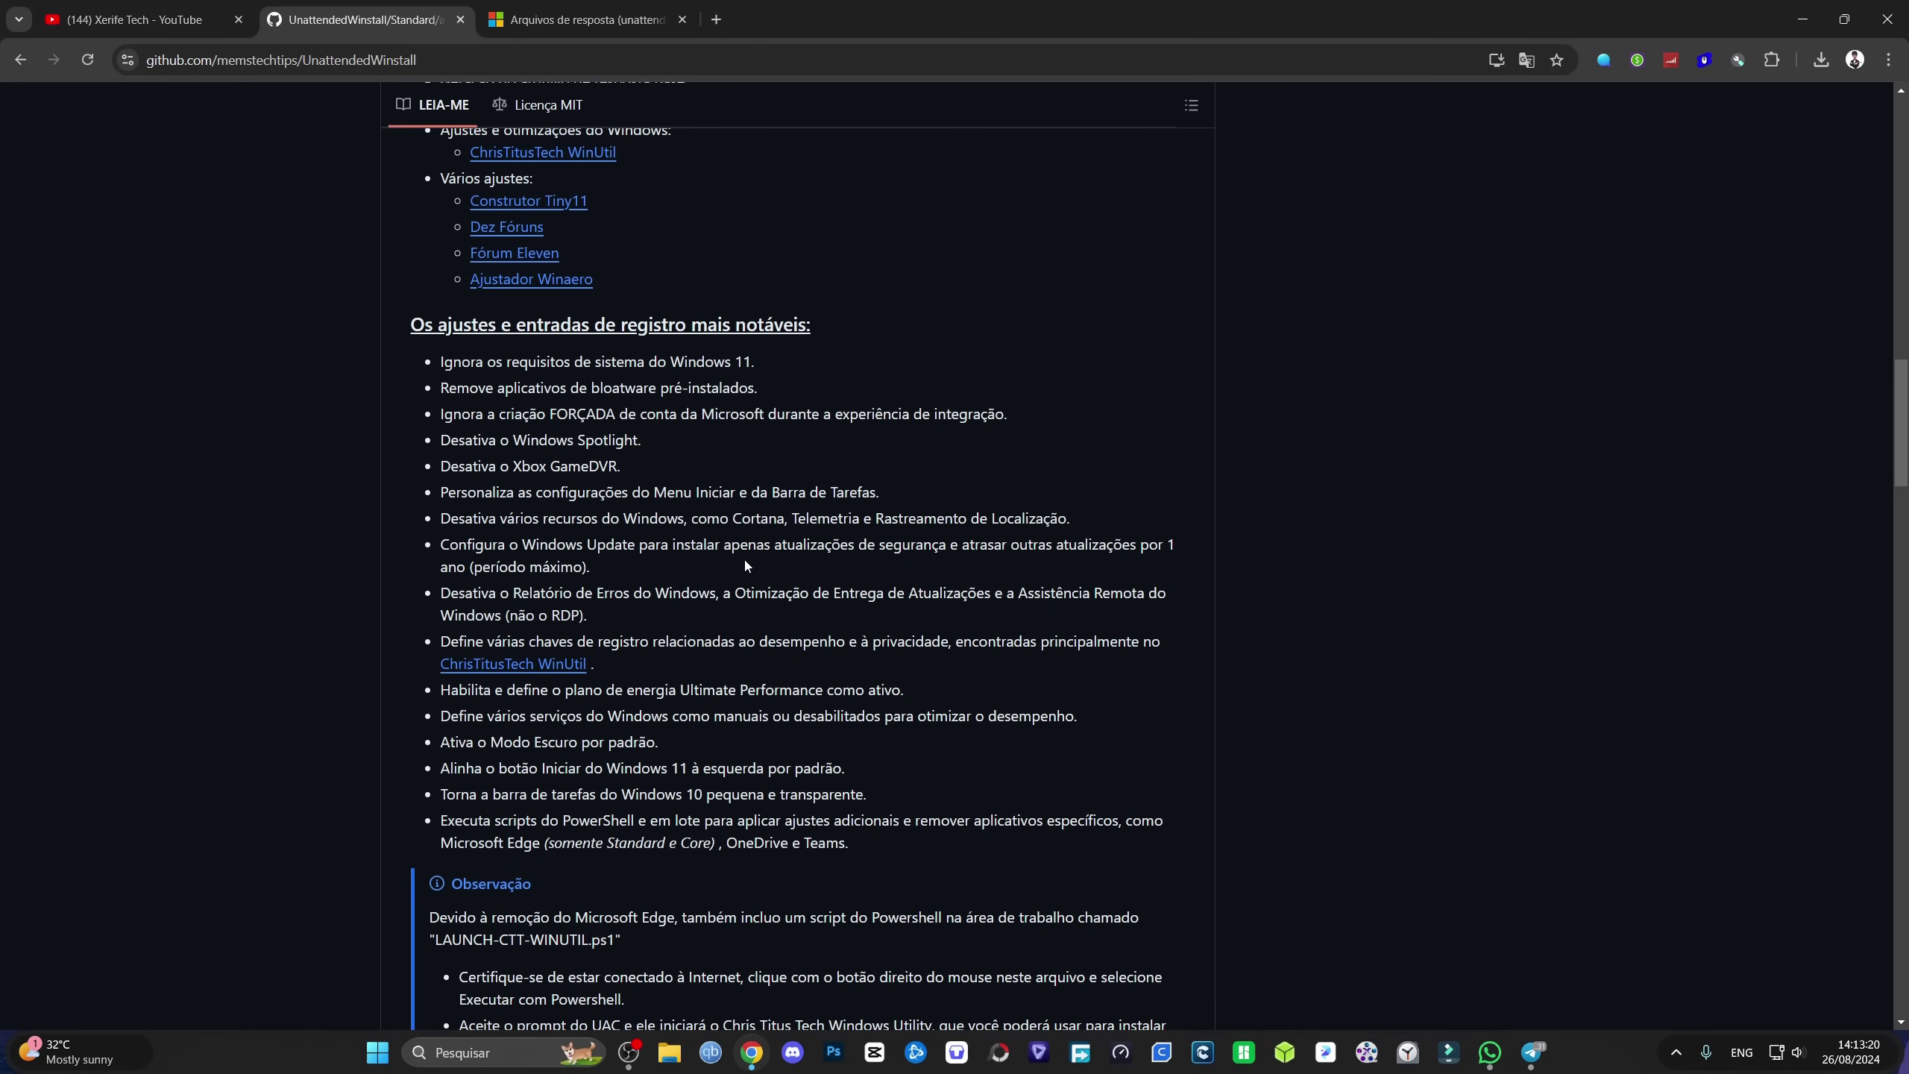
{"action": "scroll", "coordinate": [714, 594], "scroll_direction": "down", "scroll_amount": 8}
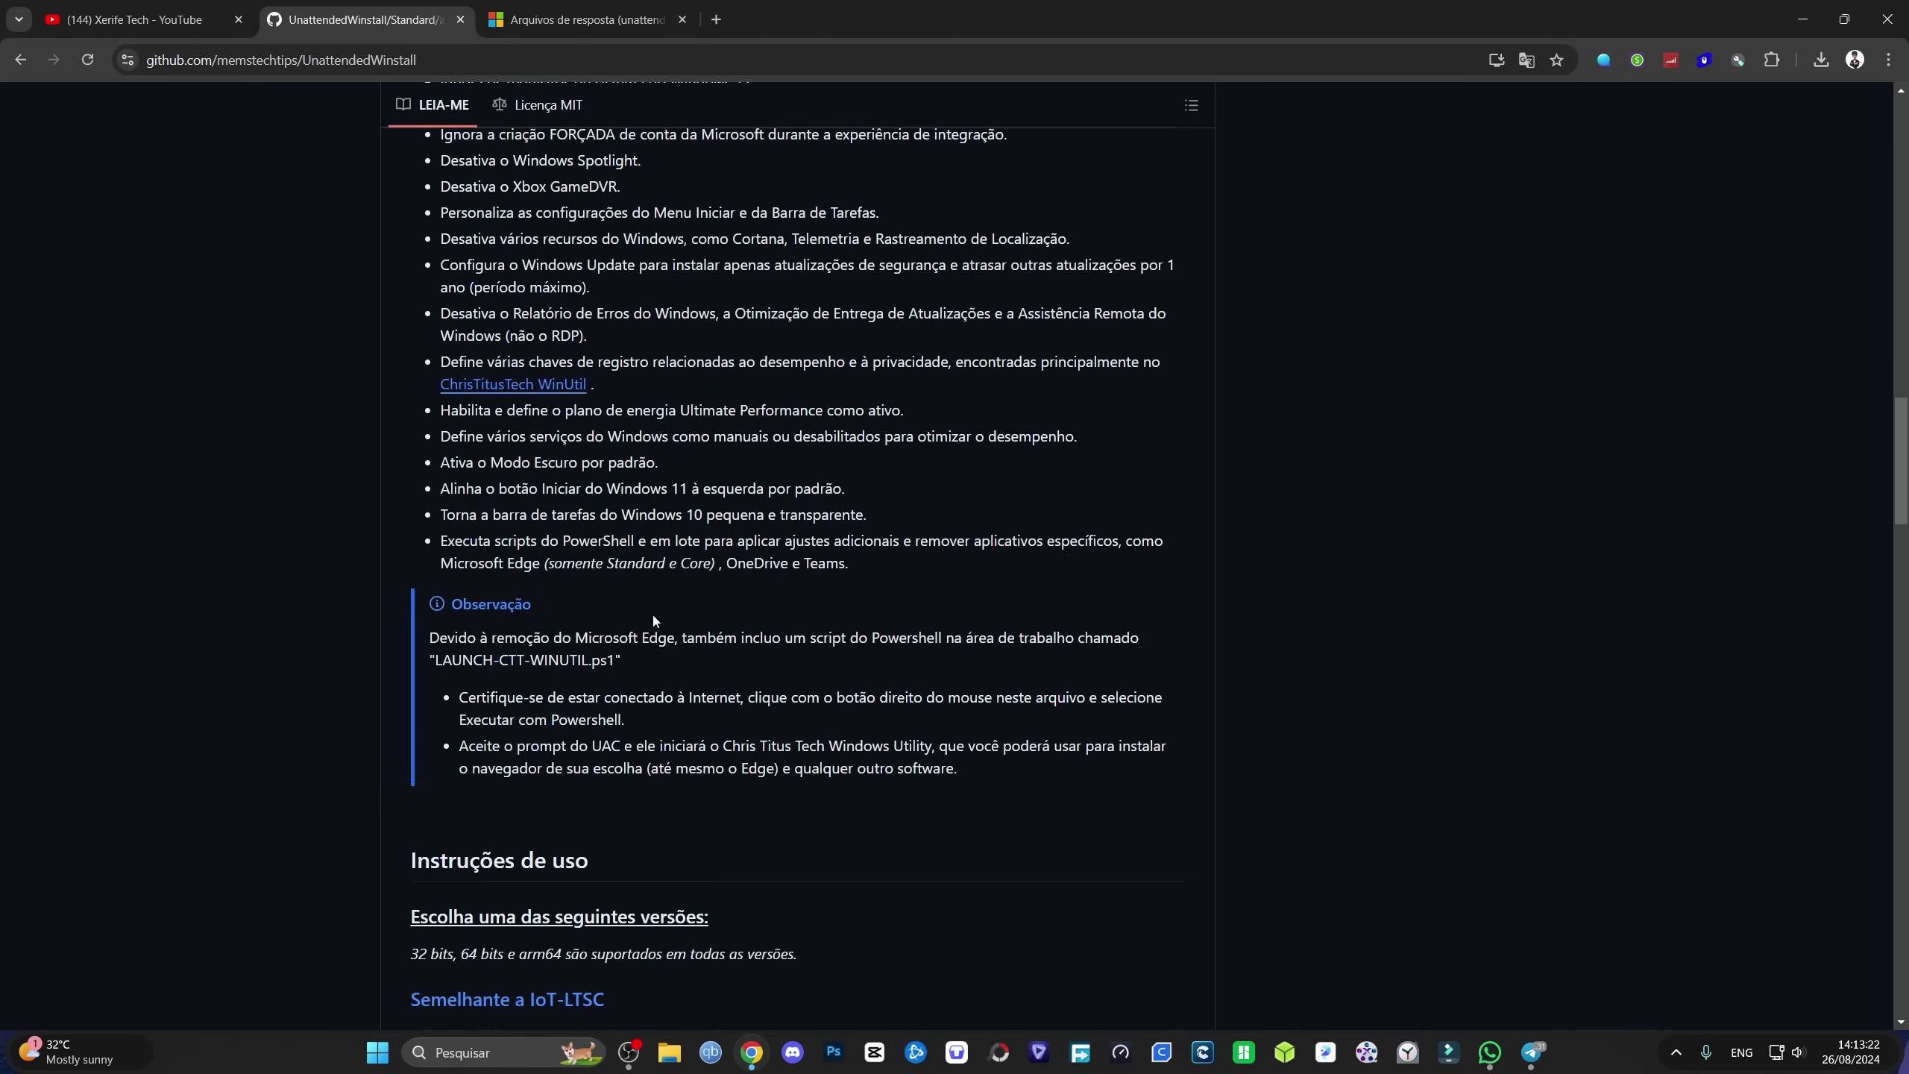
{"action": "scroll", "coordinate": [698, 625], "scroll_direction": "down", "scroll_amount": 2}
Step: Return to the repository's top, highlight 'Windows 10 e 11', and search Google for windows 11
{"action": "key", "text": "Home"}
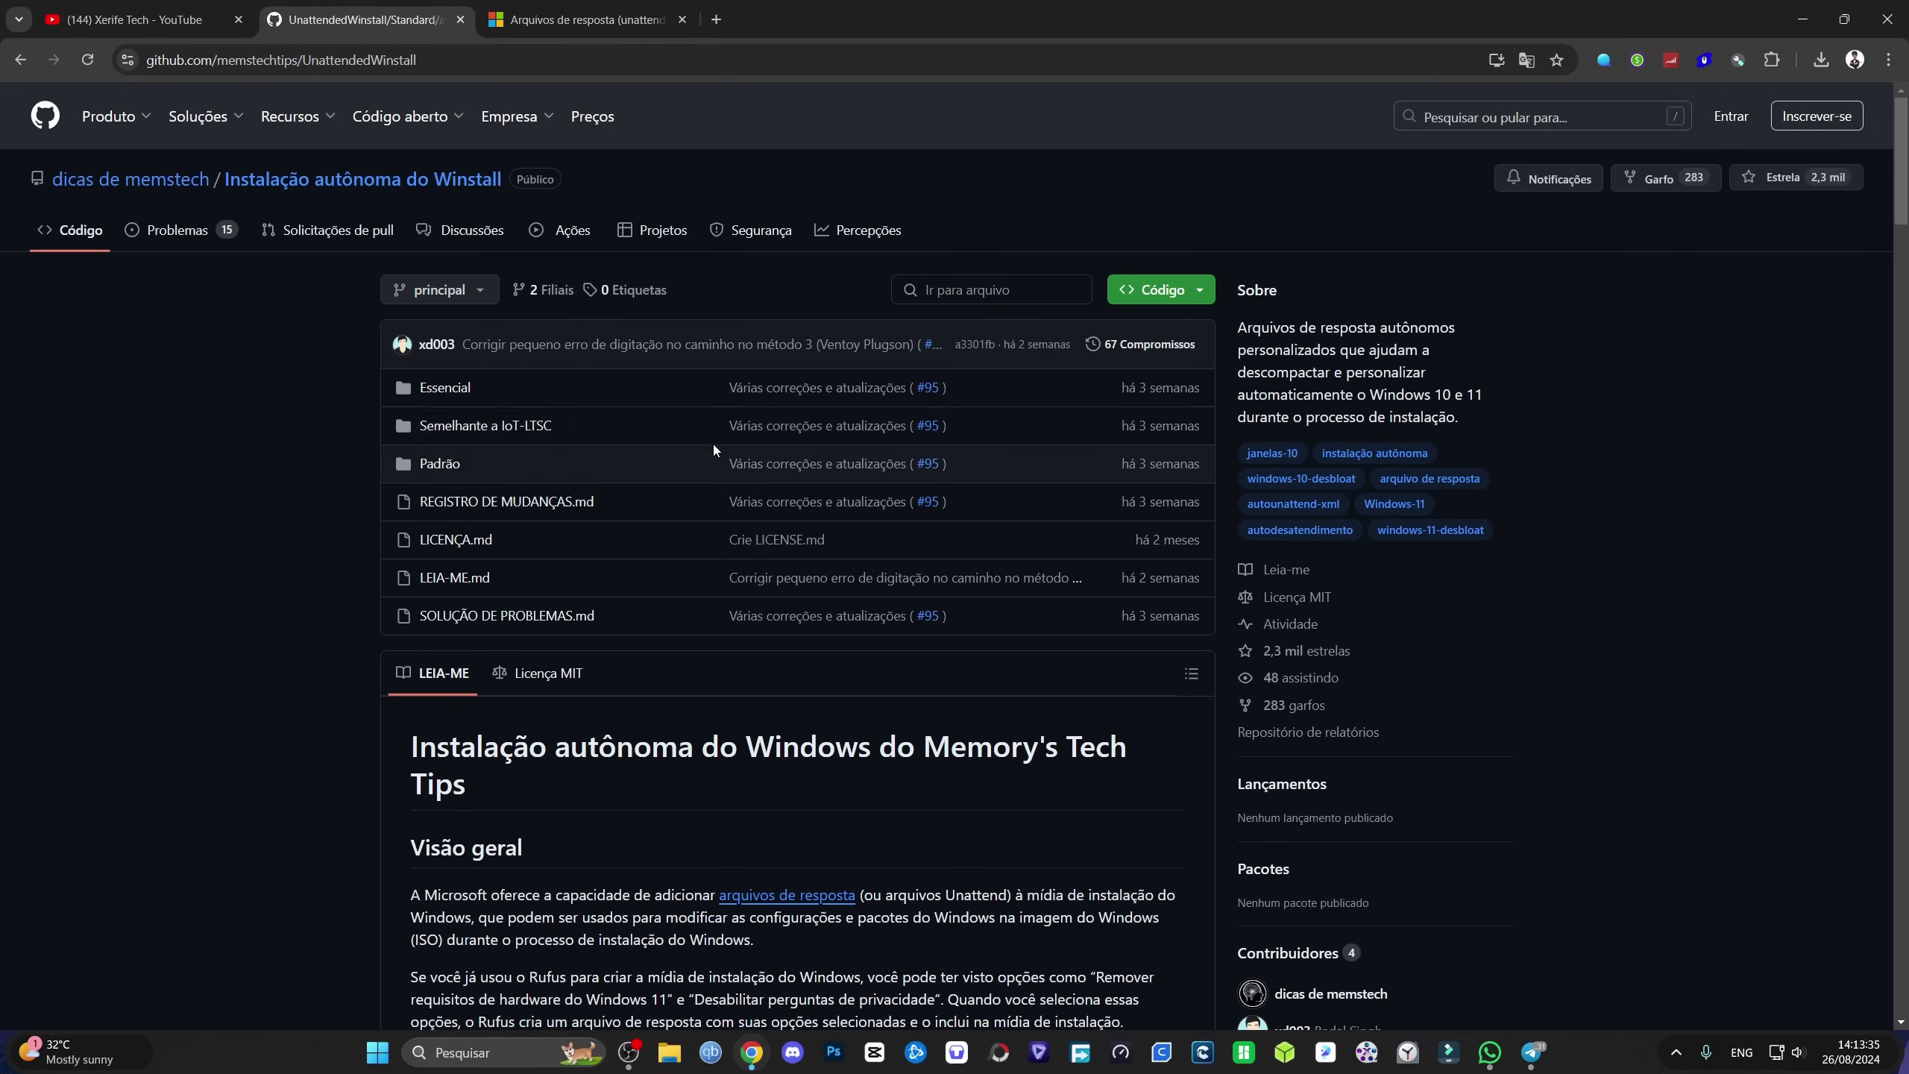
{"action": "left_click_drag", "start_coordinate": [1369, 394], "coordinate": [1478, 394]}
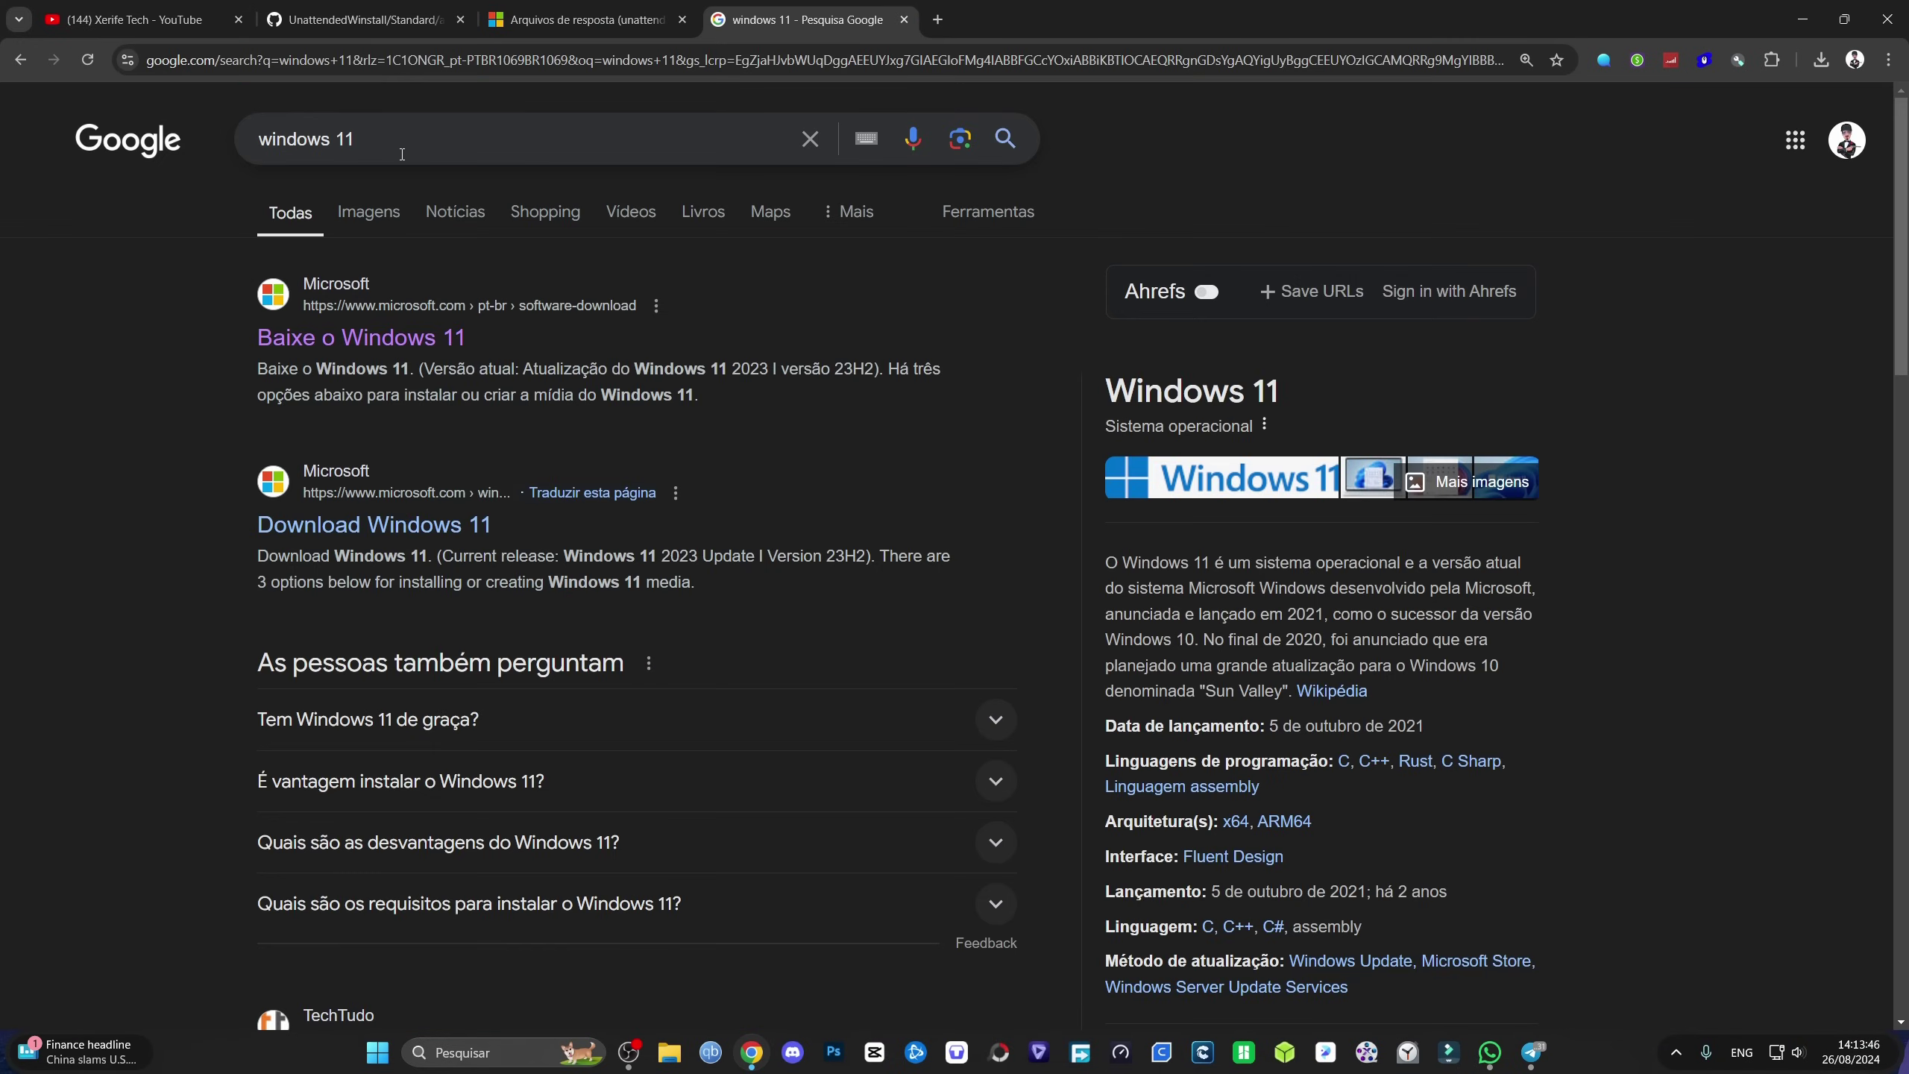
{"action": "left_click_drag", "start_coordinate": [402, 155], "coordinate": [205, 155]}
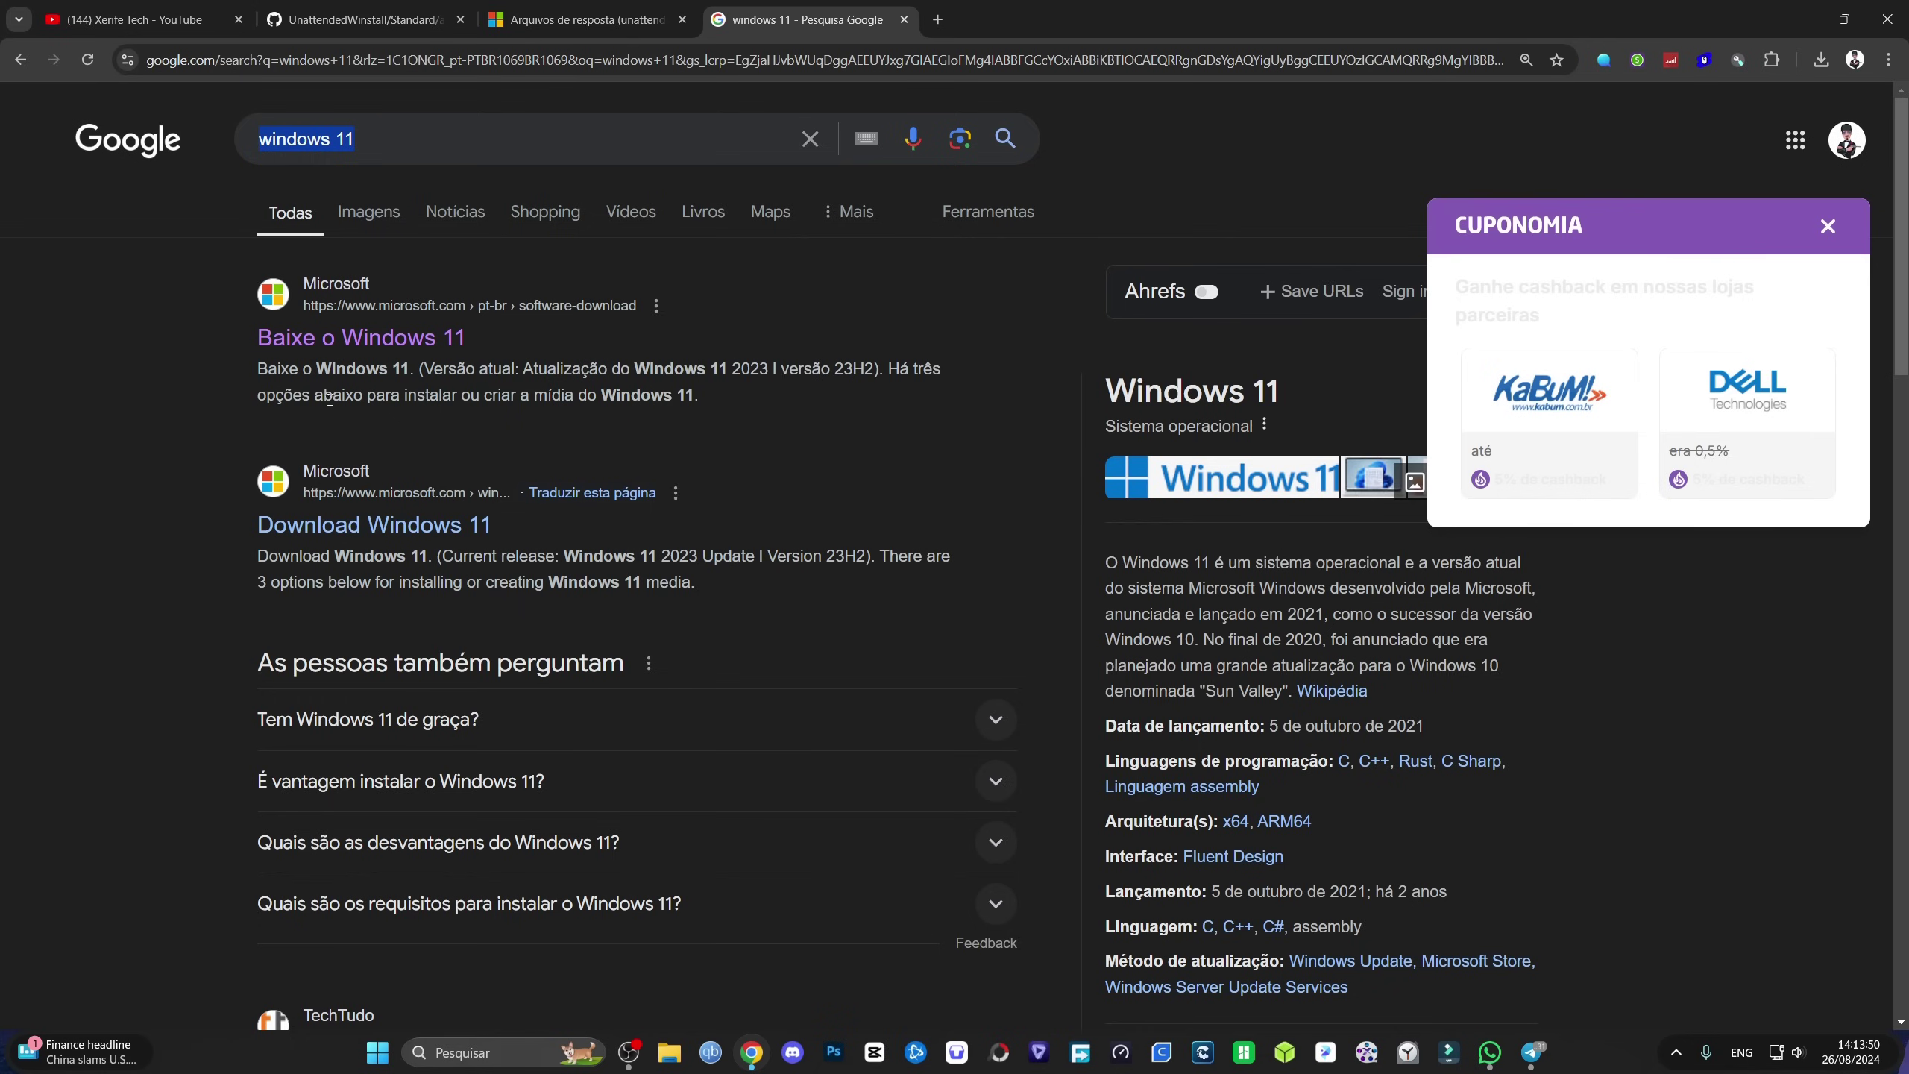
Step: On the Baixe o Windows 11 page, select and confirm the Windows 11 multi-edition ISO
{"action": "left_click", "coordinate": [324, 343]}
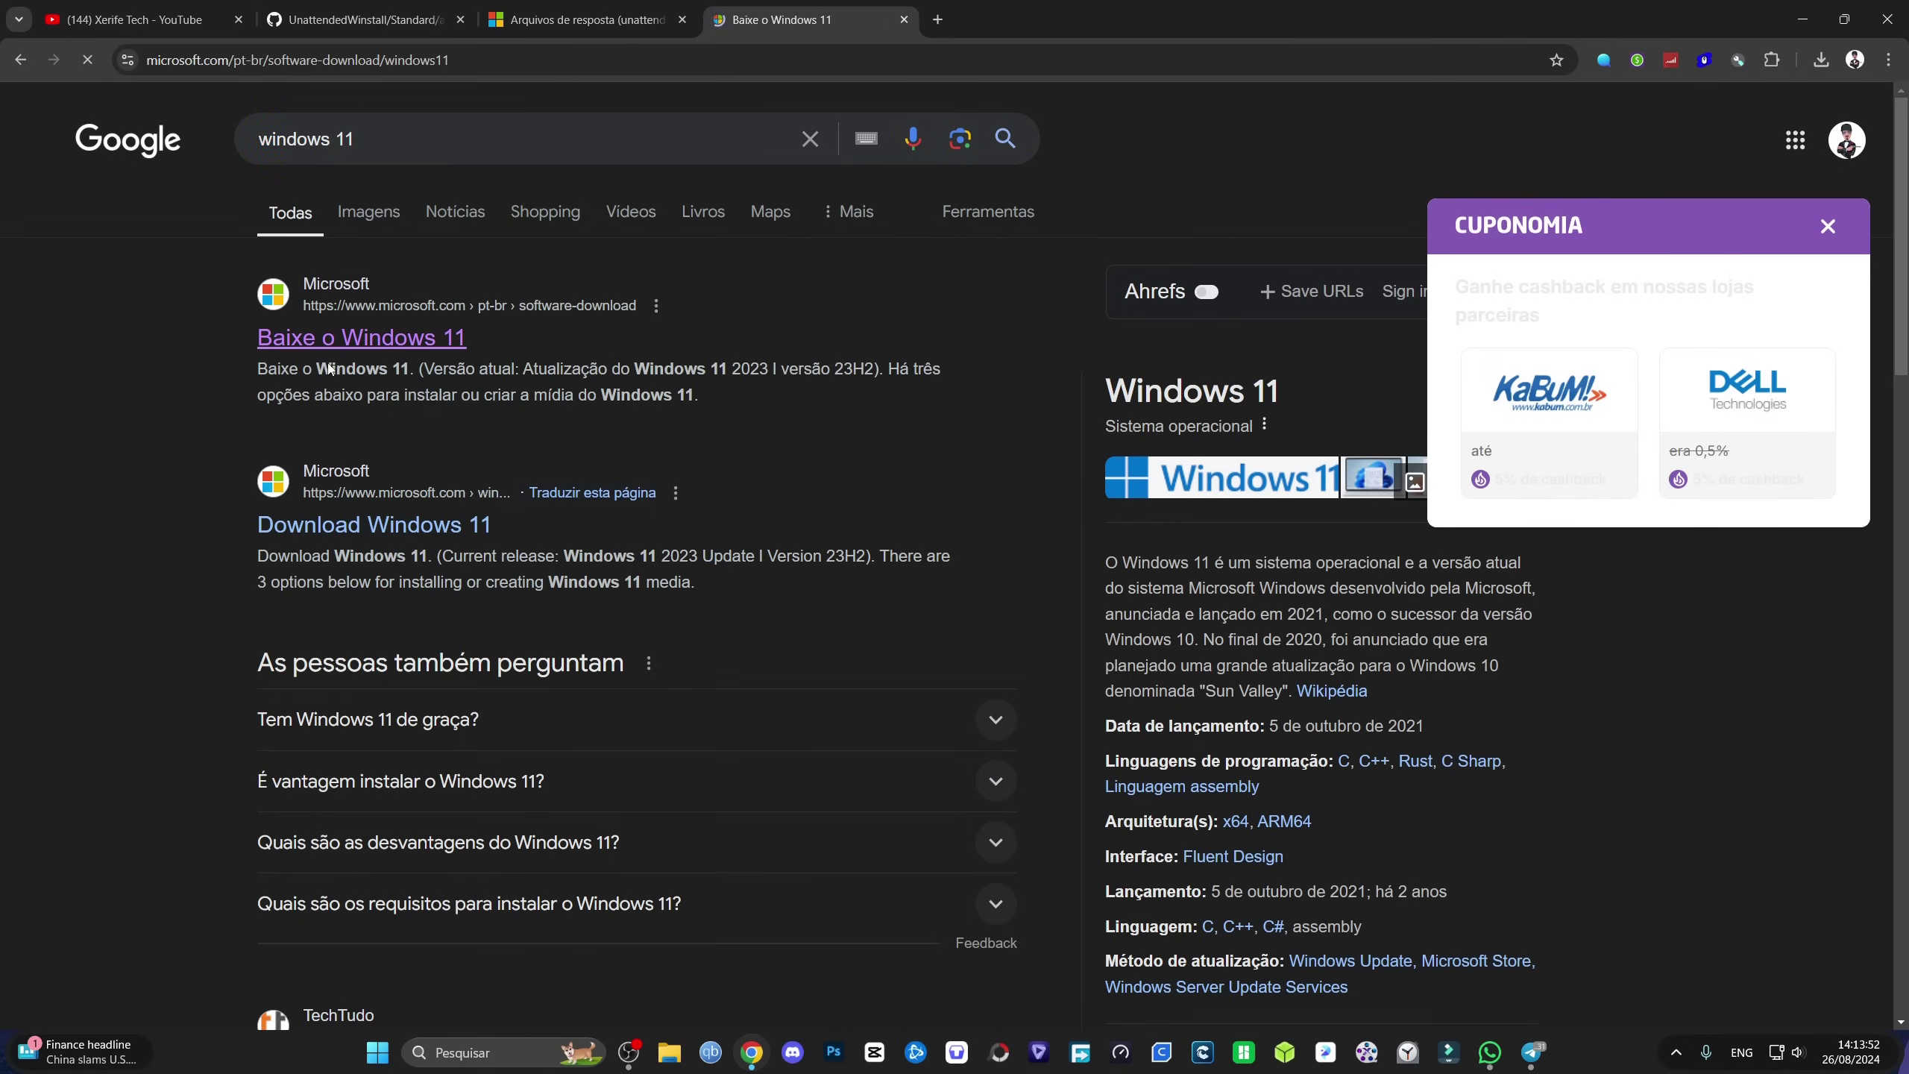
{"action": "scroll", "coordinate": [551, 580], "scroll_direction": "down", "scroll_amount": 5}
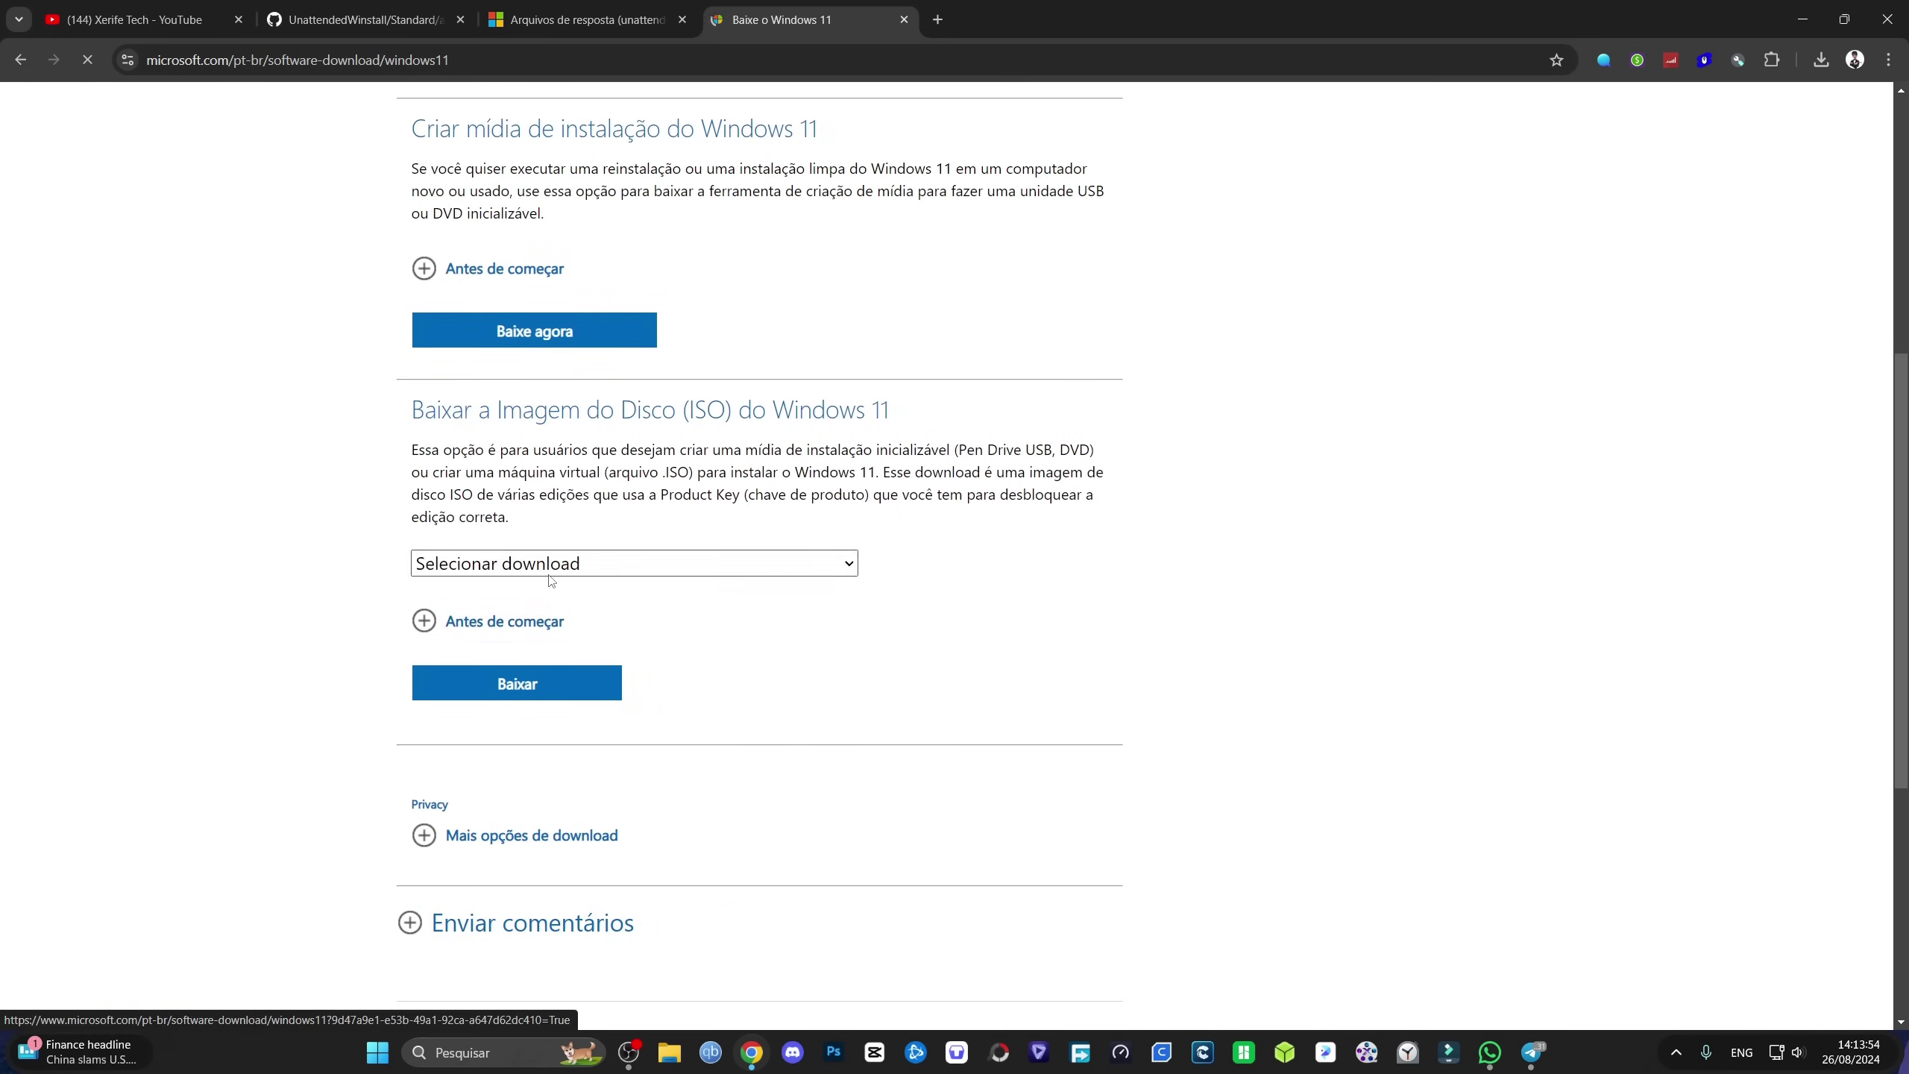
{"action": "left_click", "coordinate": [551, 570]}
{"action": "left_click", "coordinate": [556, 622]}
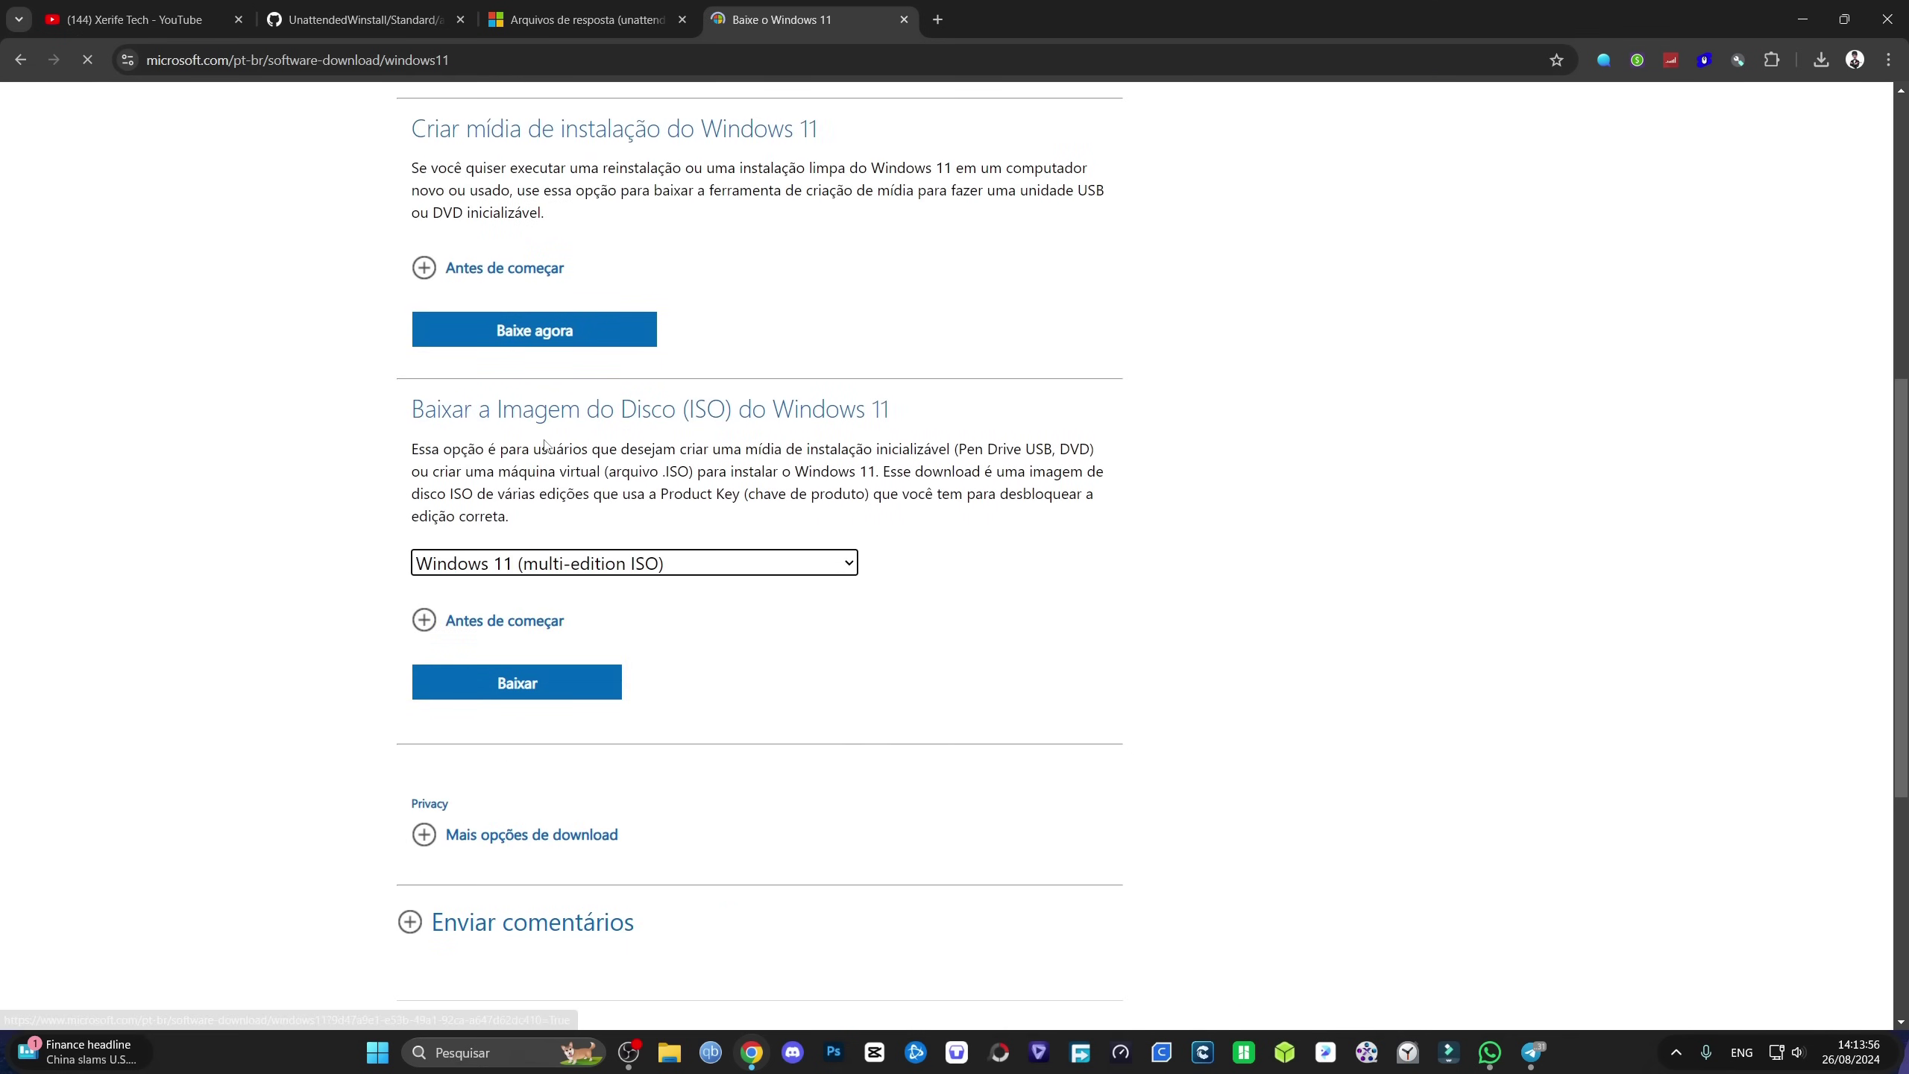
{"action": "left_click", "coordinate": [518, 665]}
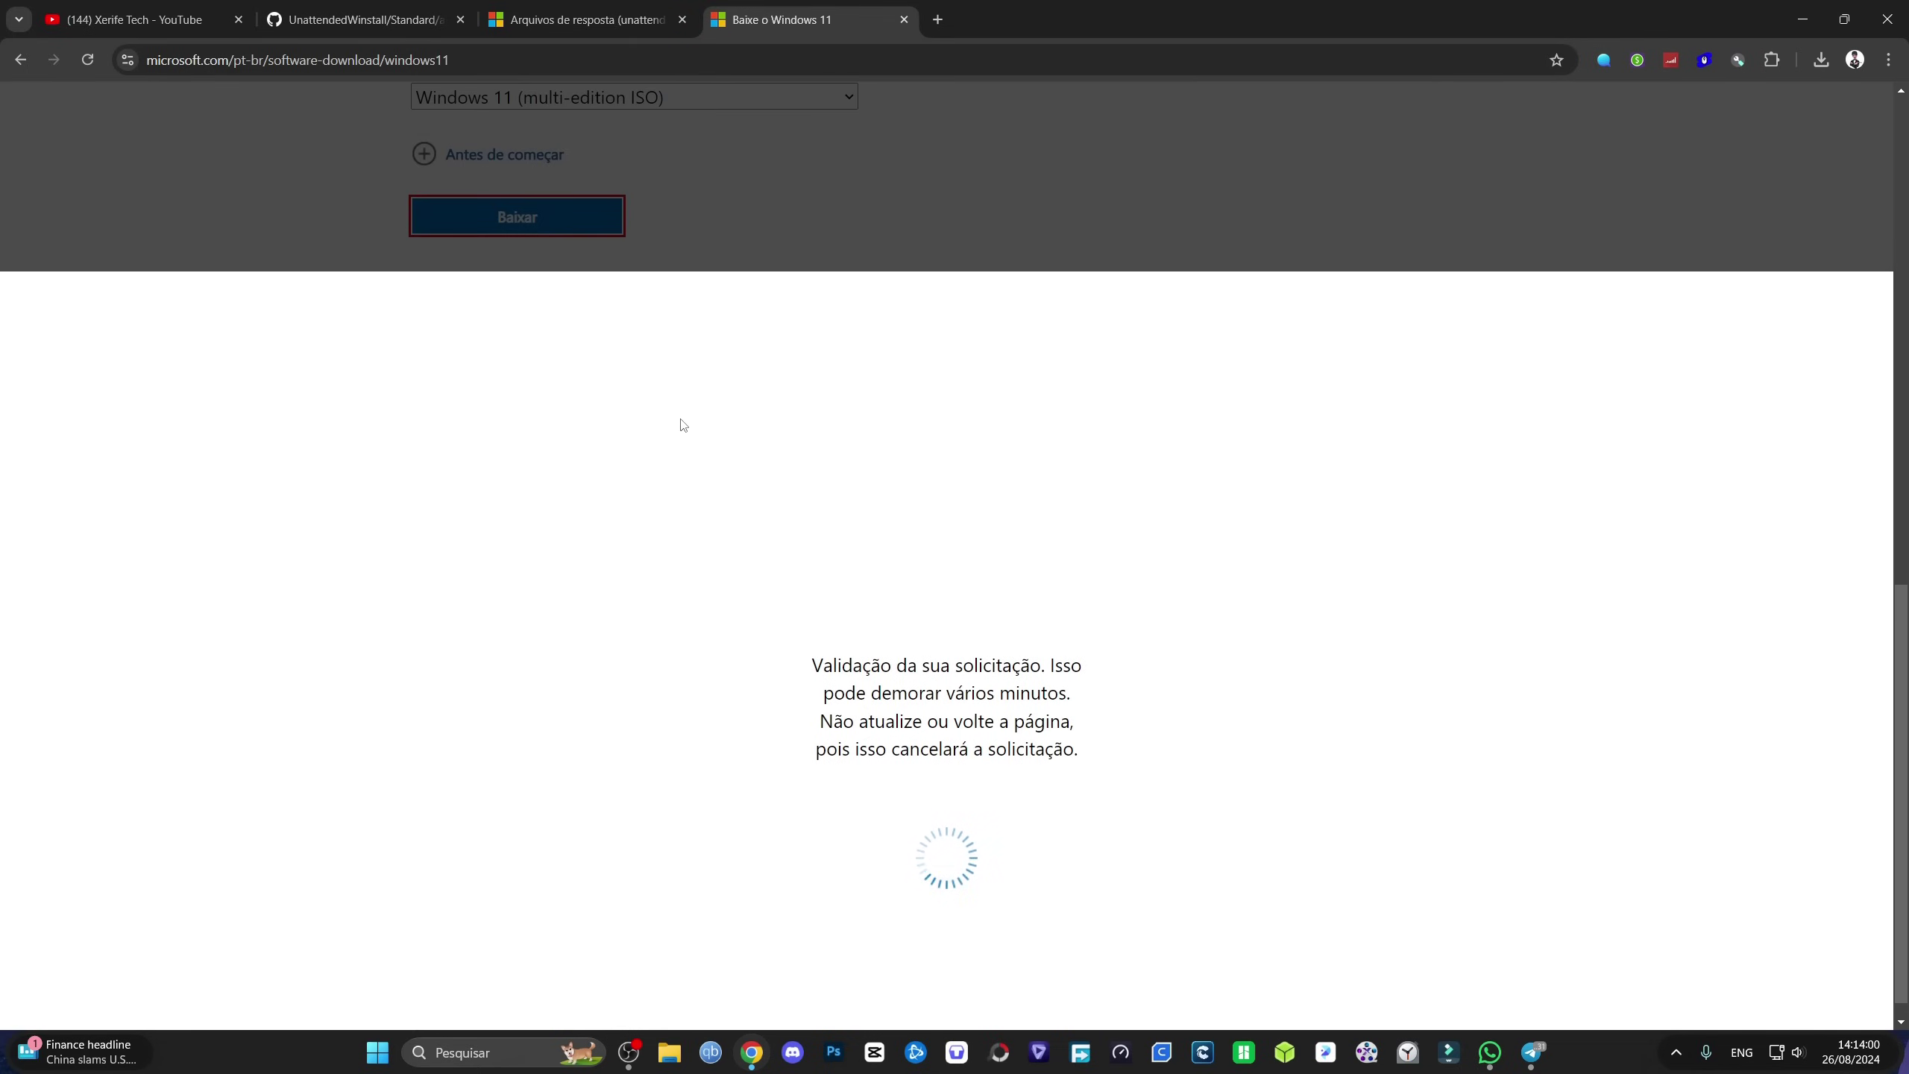
Step: Choose Português (Brasil) as the language and start the 64-bit ISO download
{"action": "left_click", "coordinate": [514, 407]}
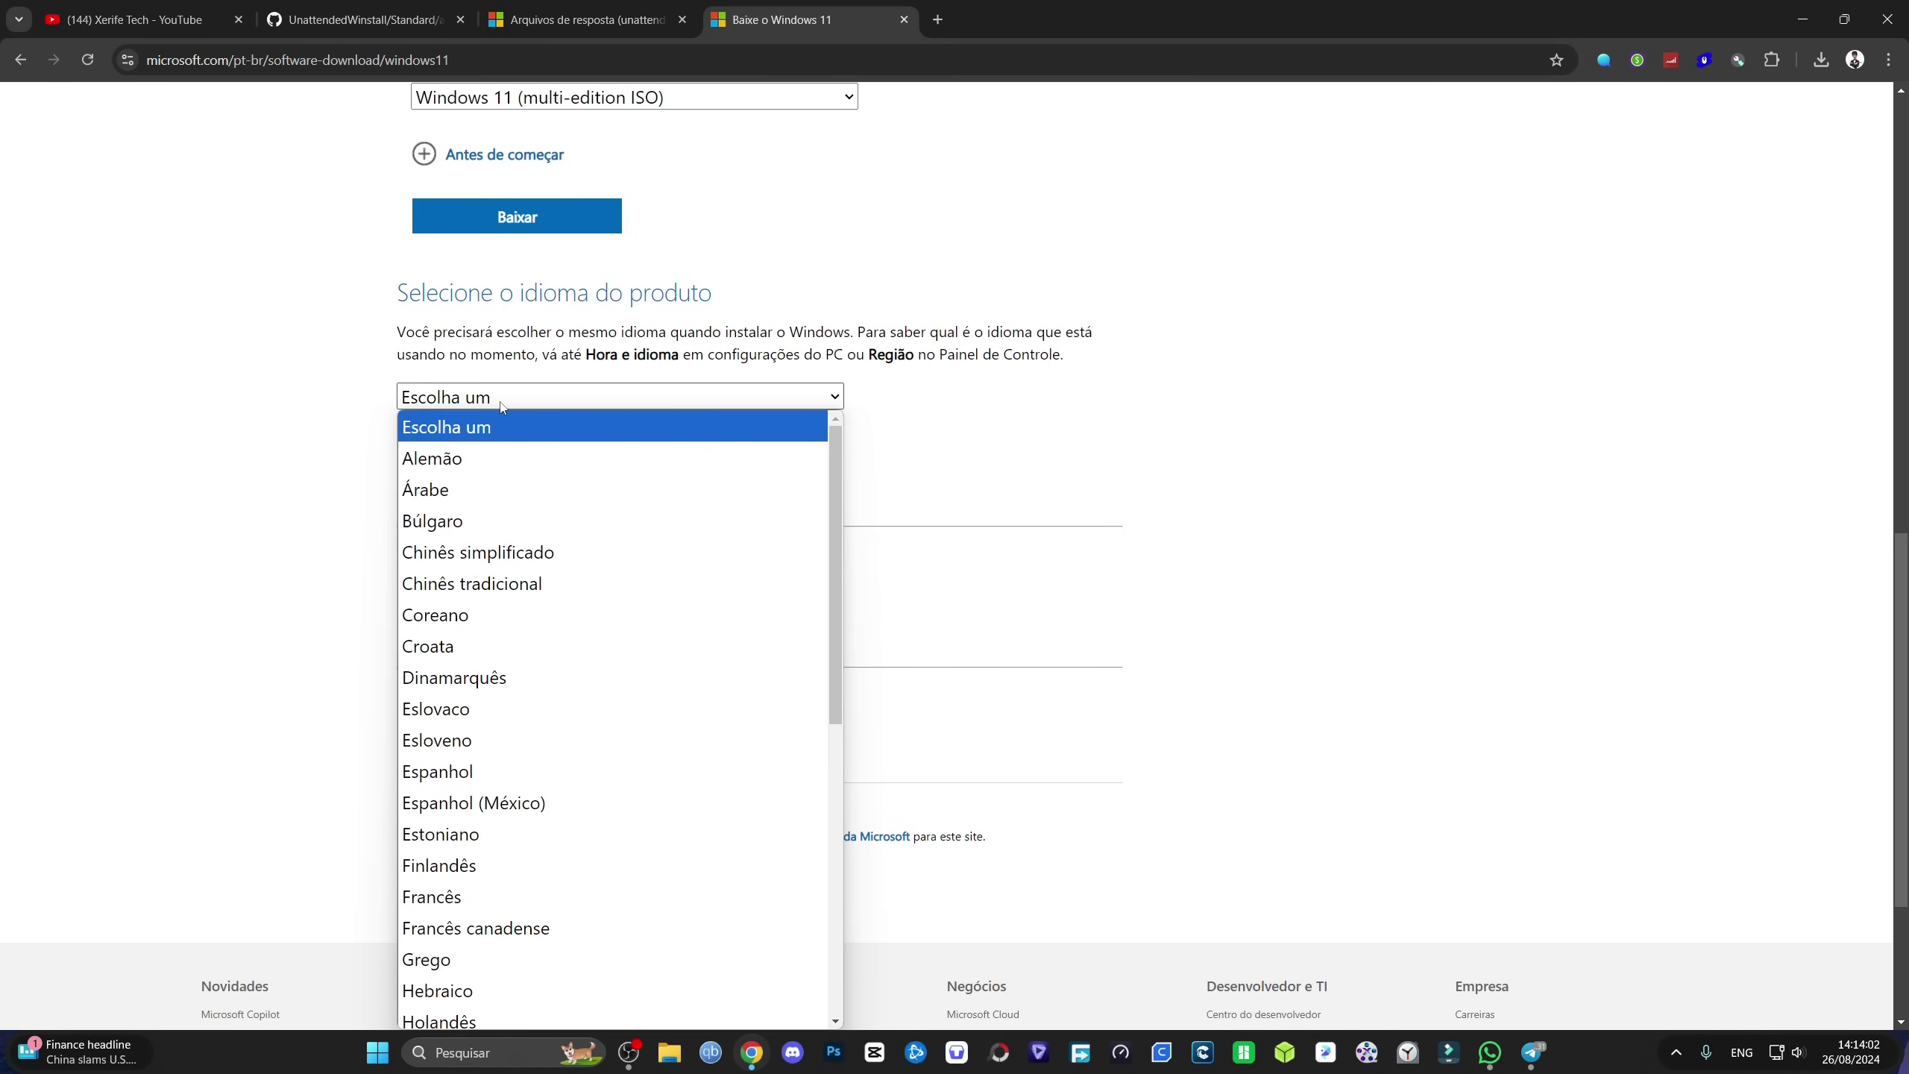
{"action": "scroll", "coordinate": [574, 675], "scroll_direction": "down", "scroll_amount": 5}
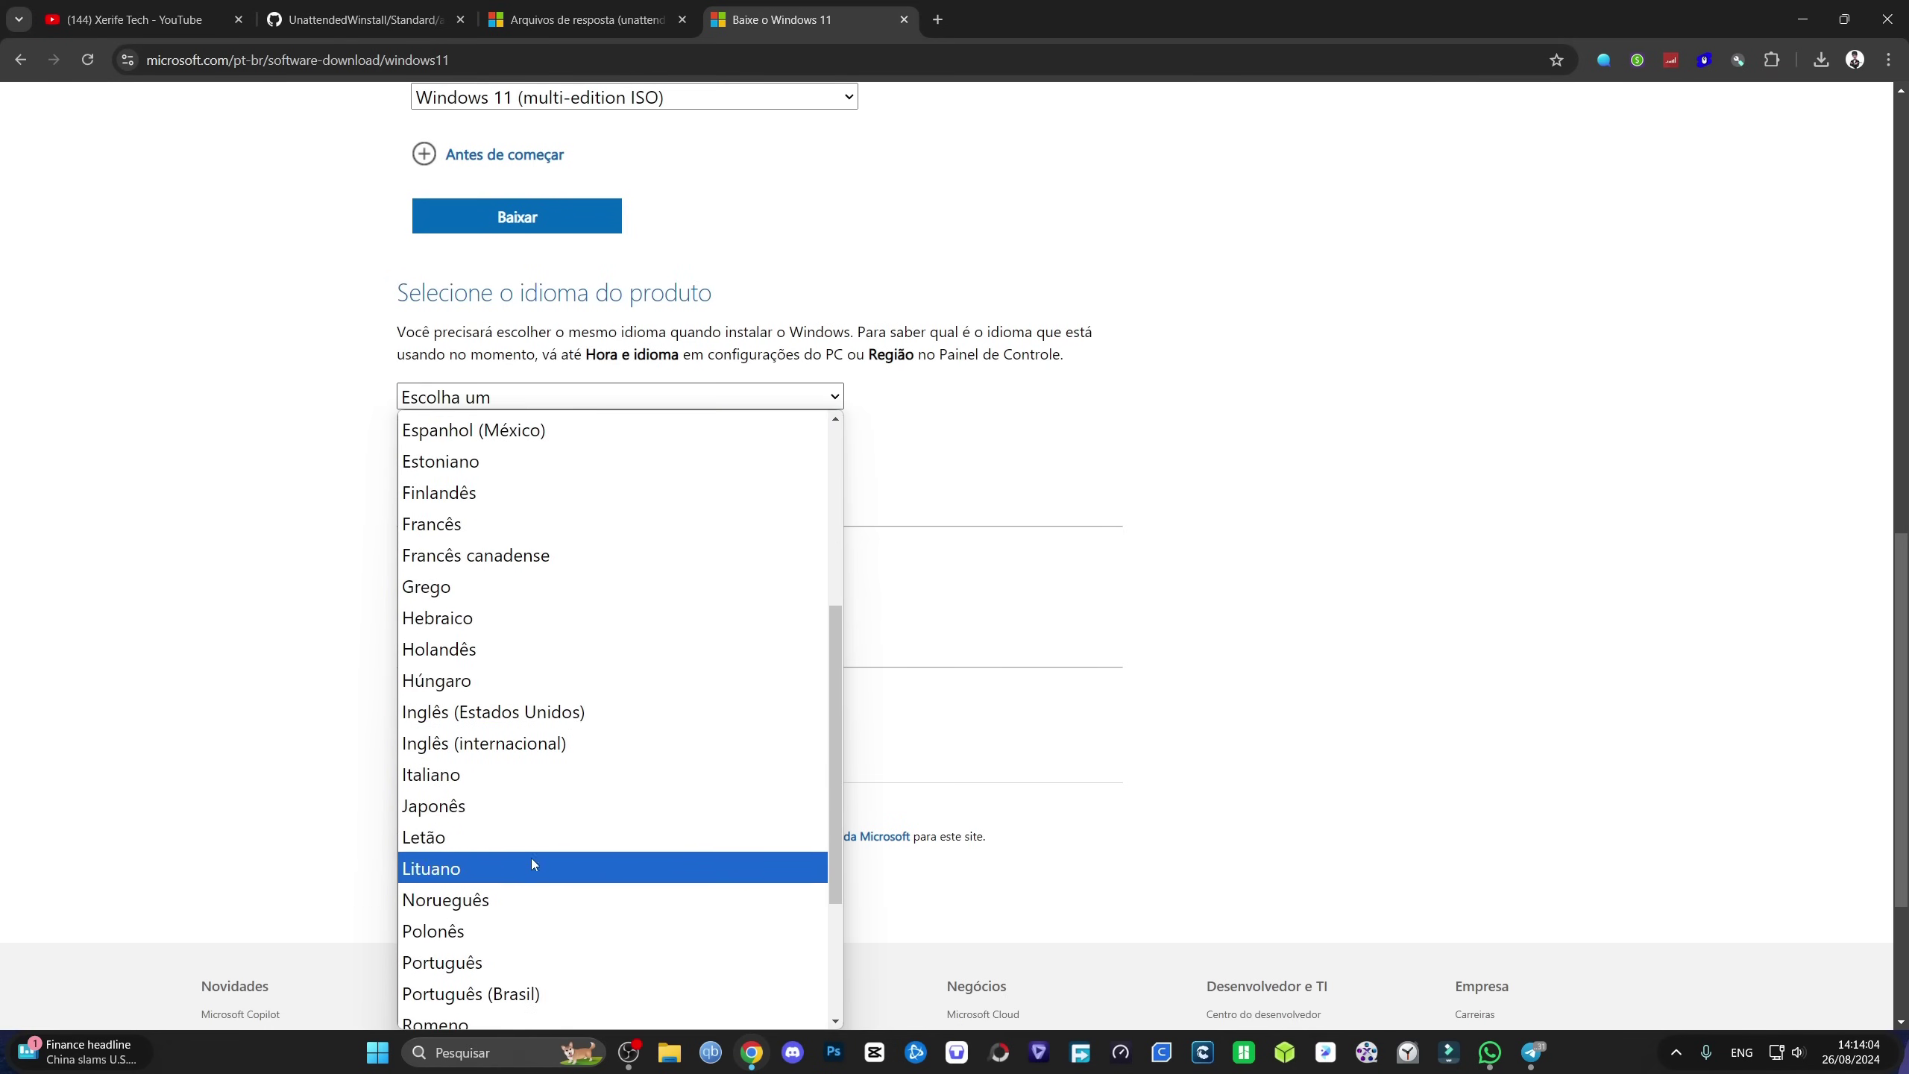
{"action": "left_click", "coordinate": [524, 993]}
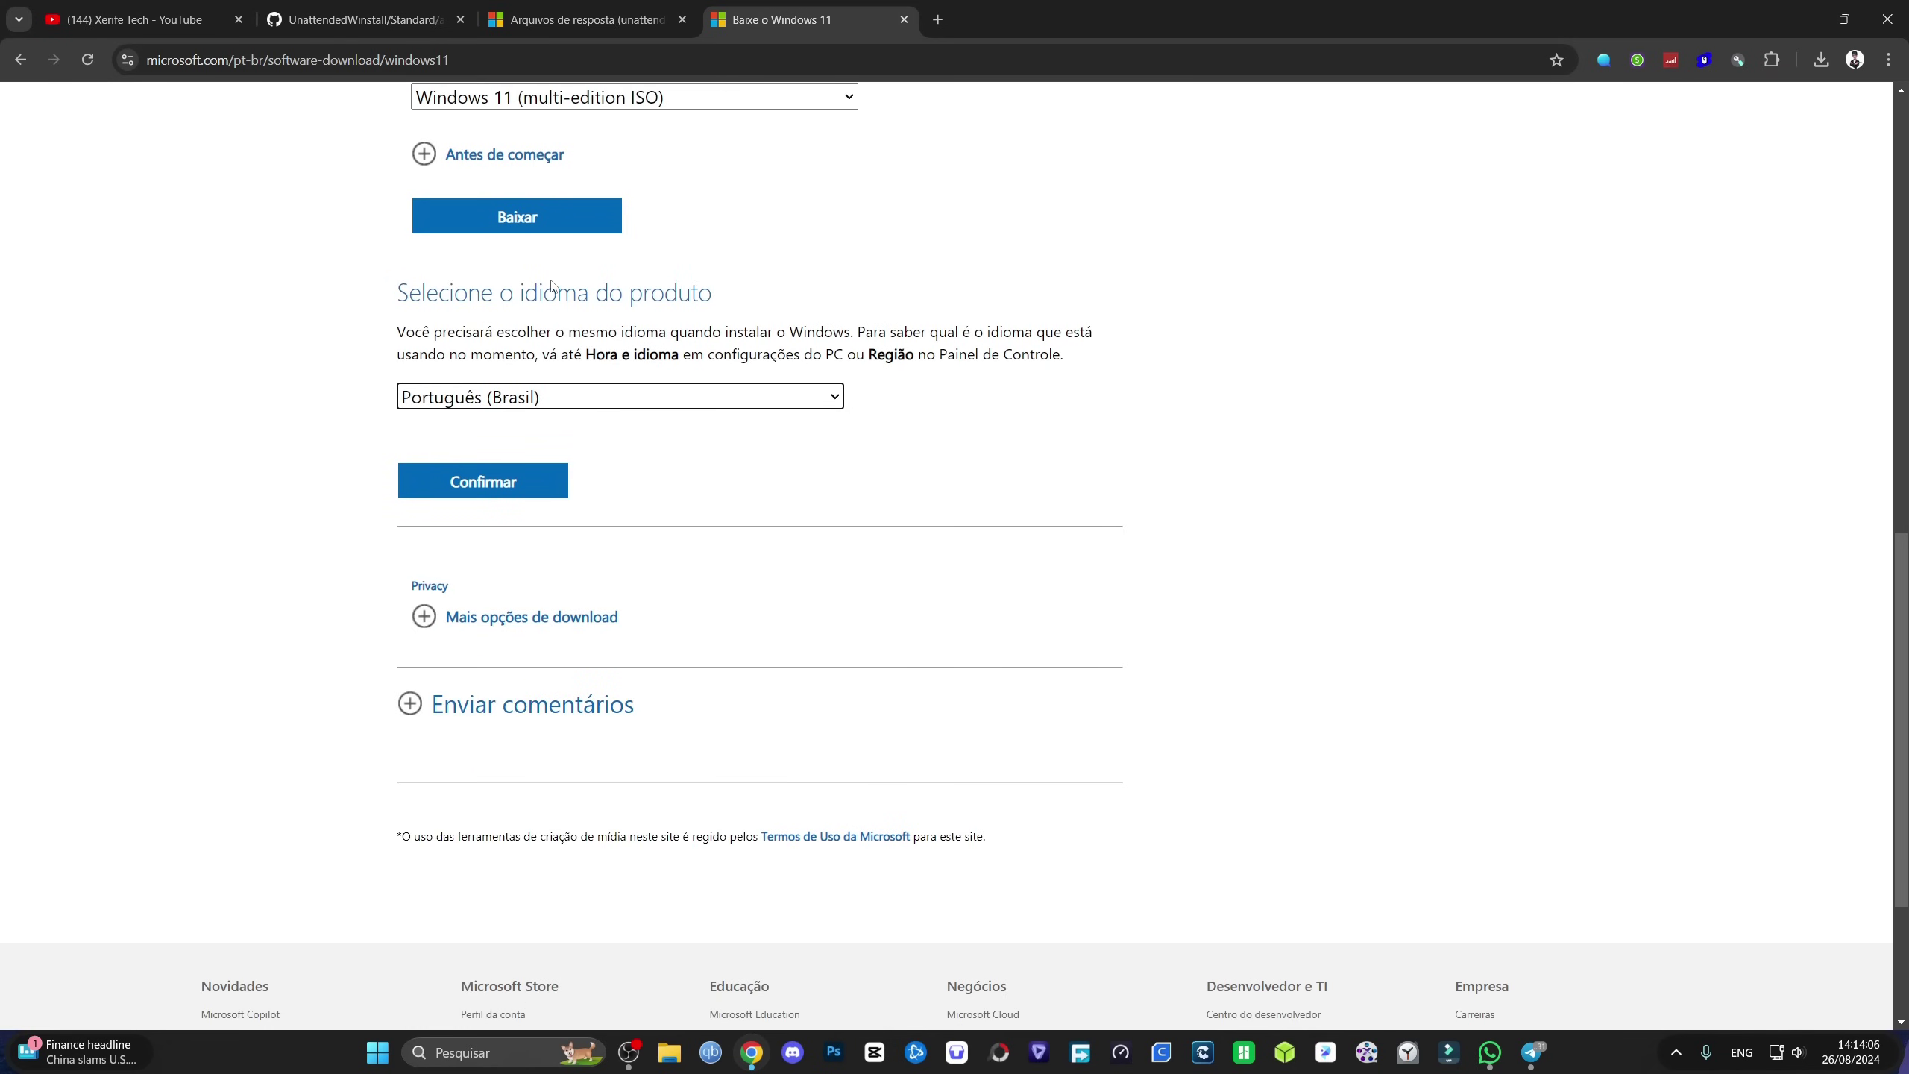
{"action": "left_click", "coordinate": [479, 482]}
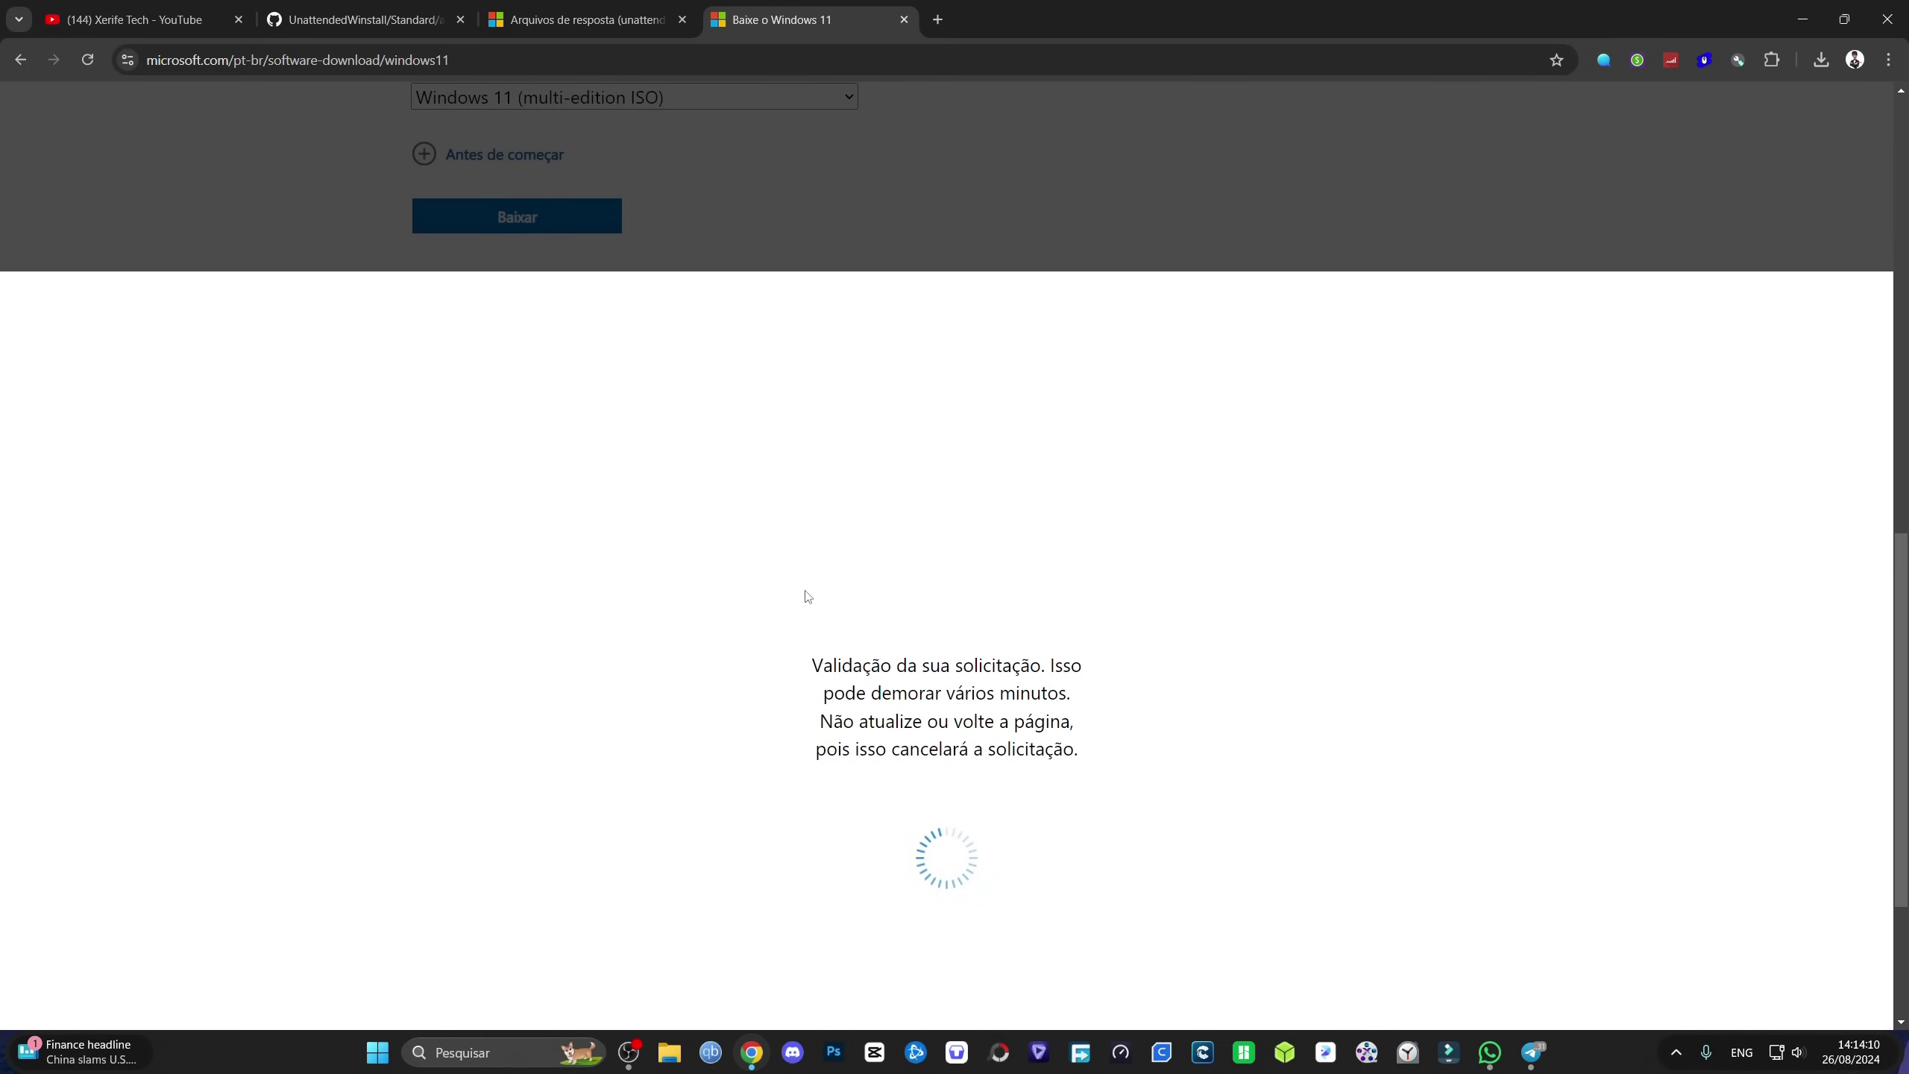
{"action": "scroll", "coordinate": [901, 563], "scroll_direction": "down", "scroll_amount": 2}
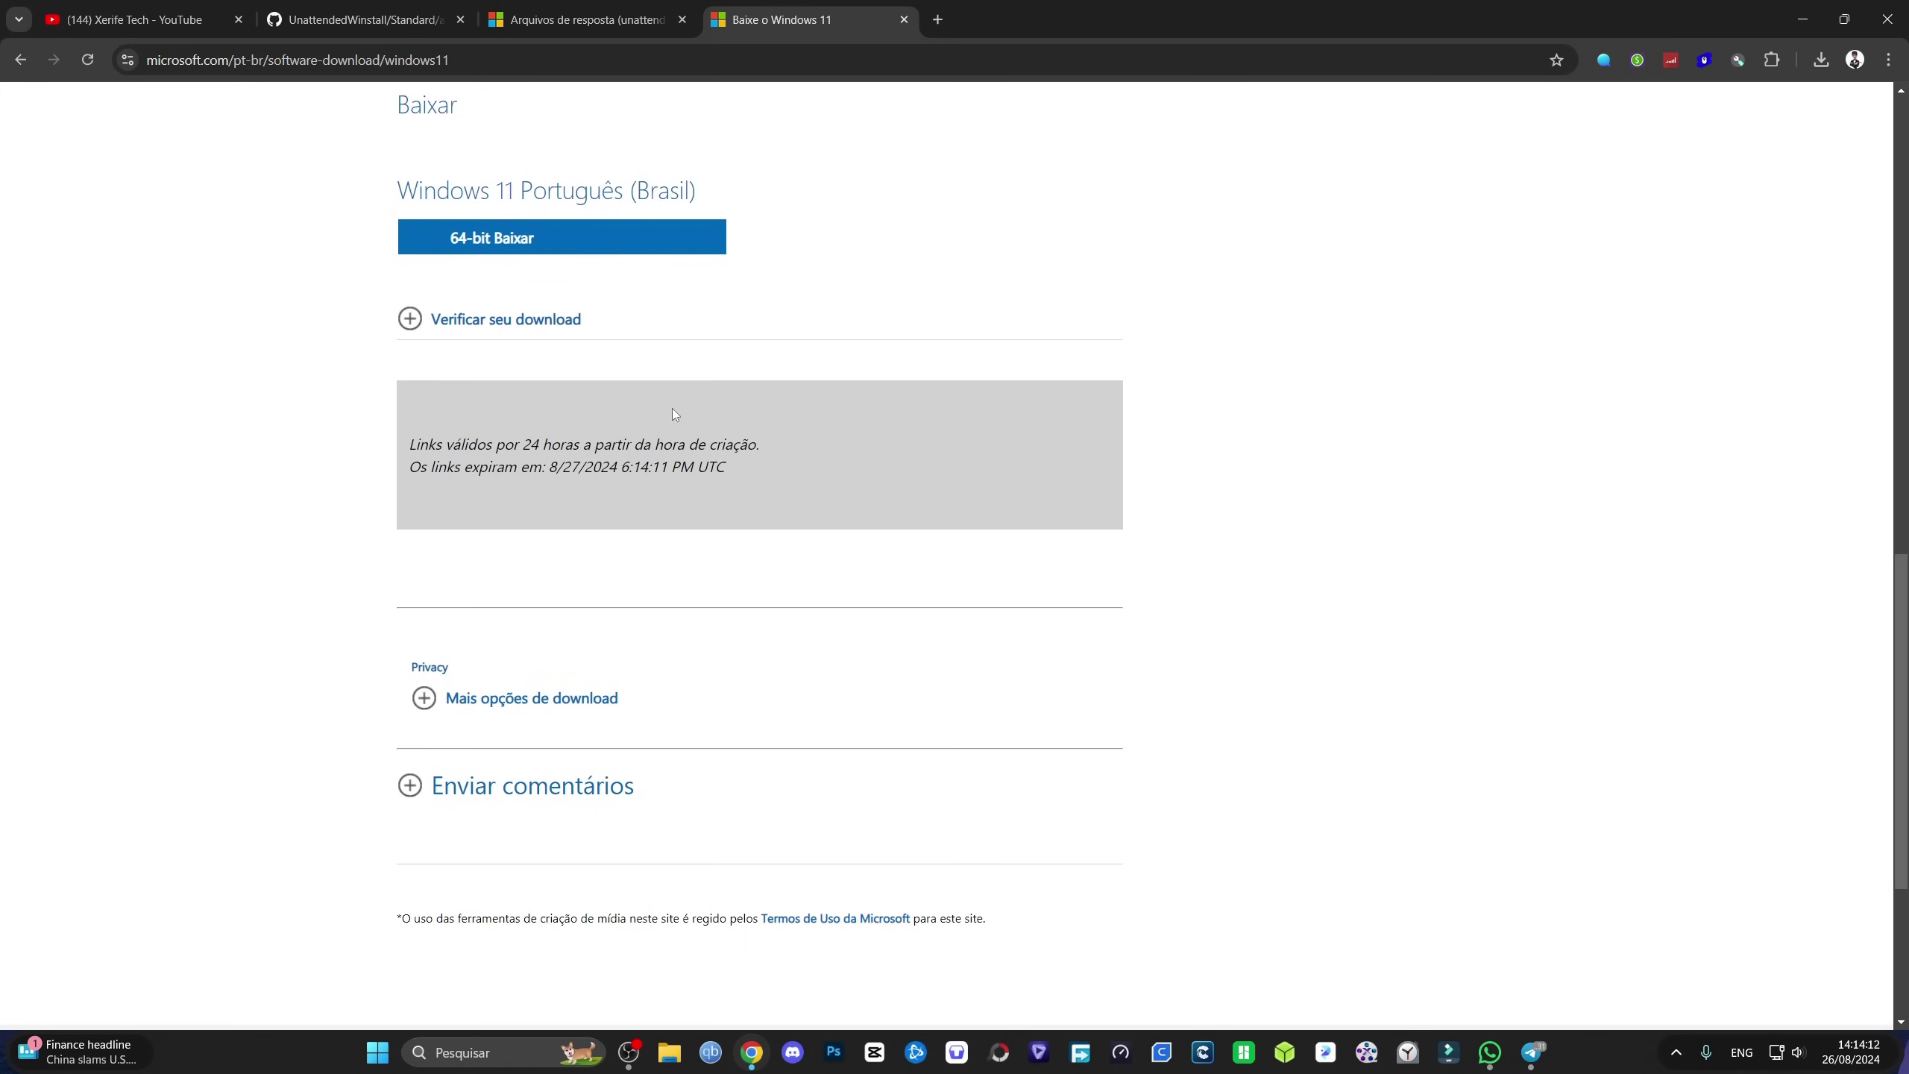
{"action": "scroll", "coordinate": [742, 499], "scroll_direction": "up", "scroll_amount": 3}
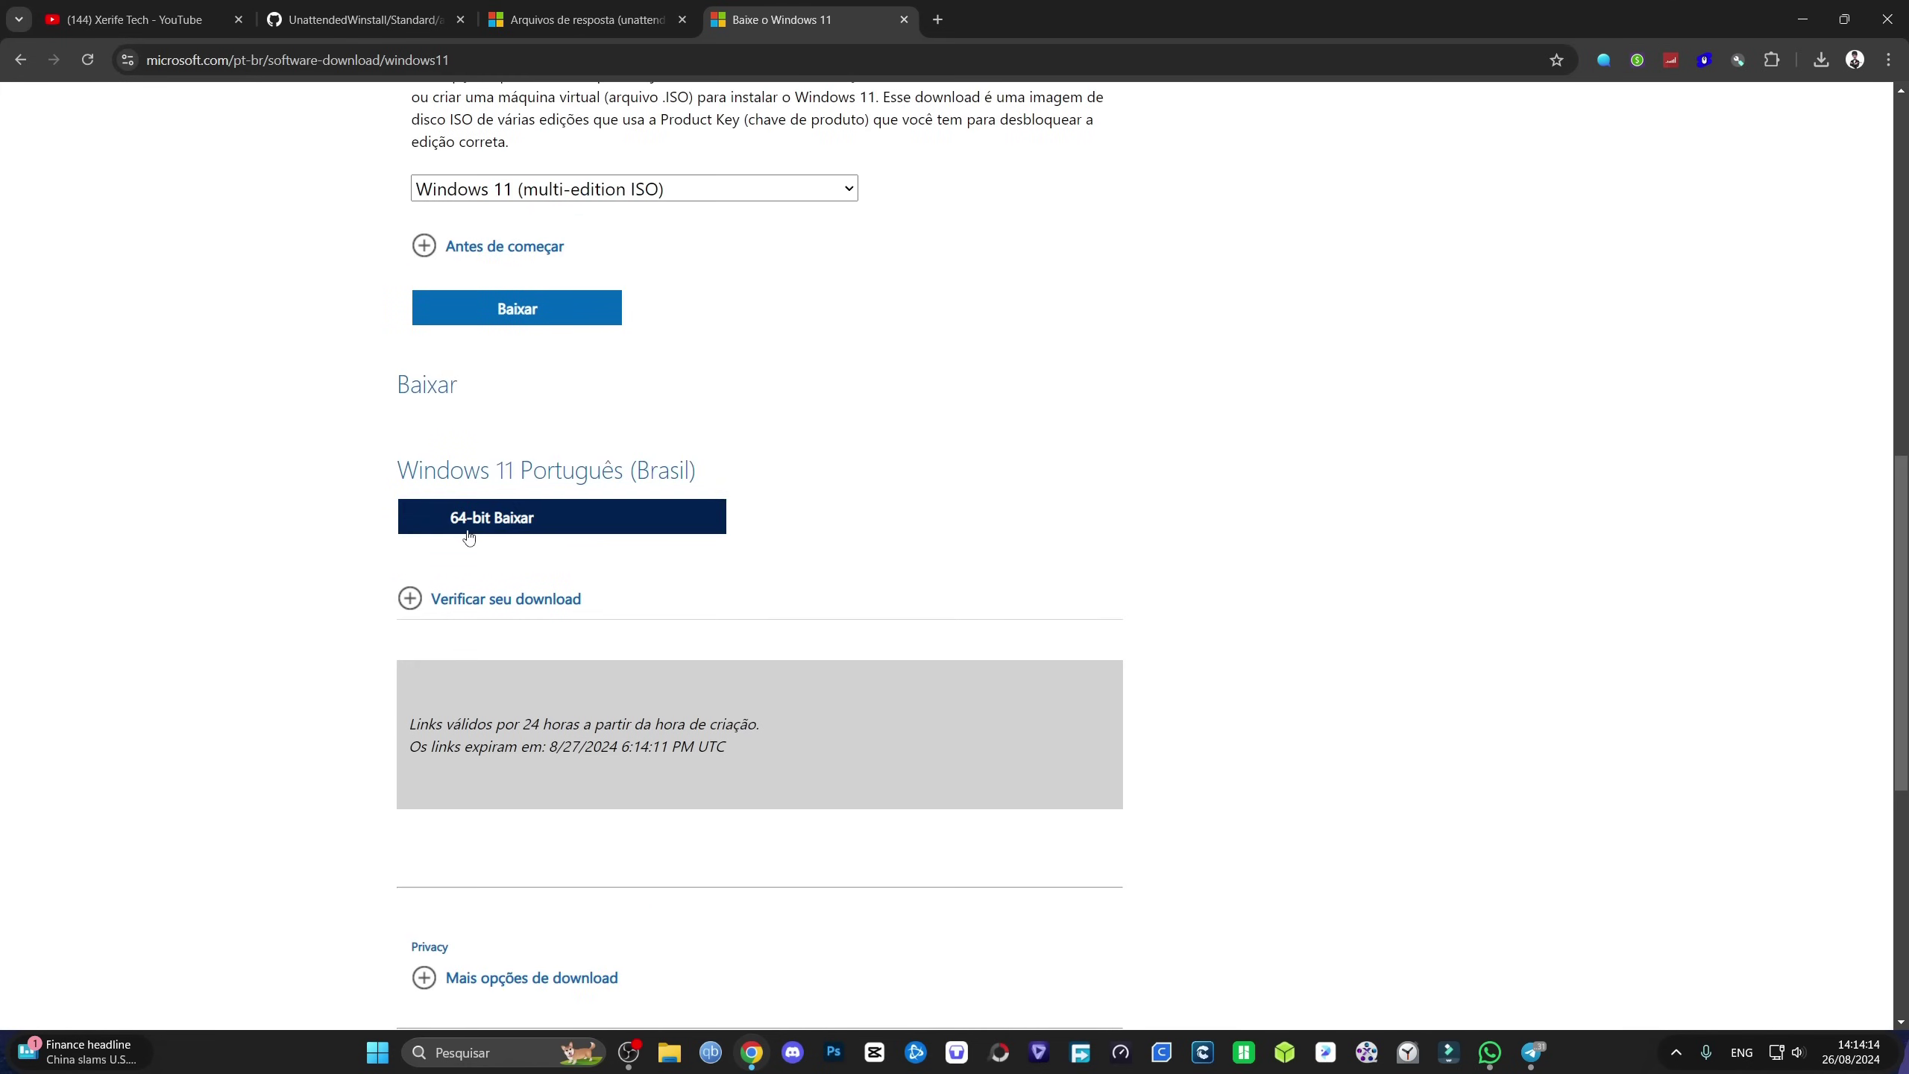
{"action": "left_click", "coordinate": [530, 526]}
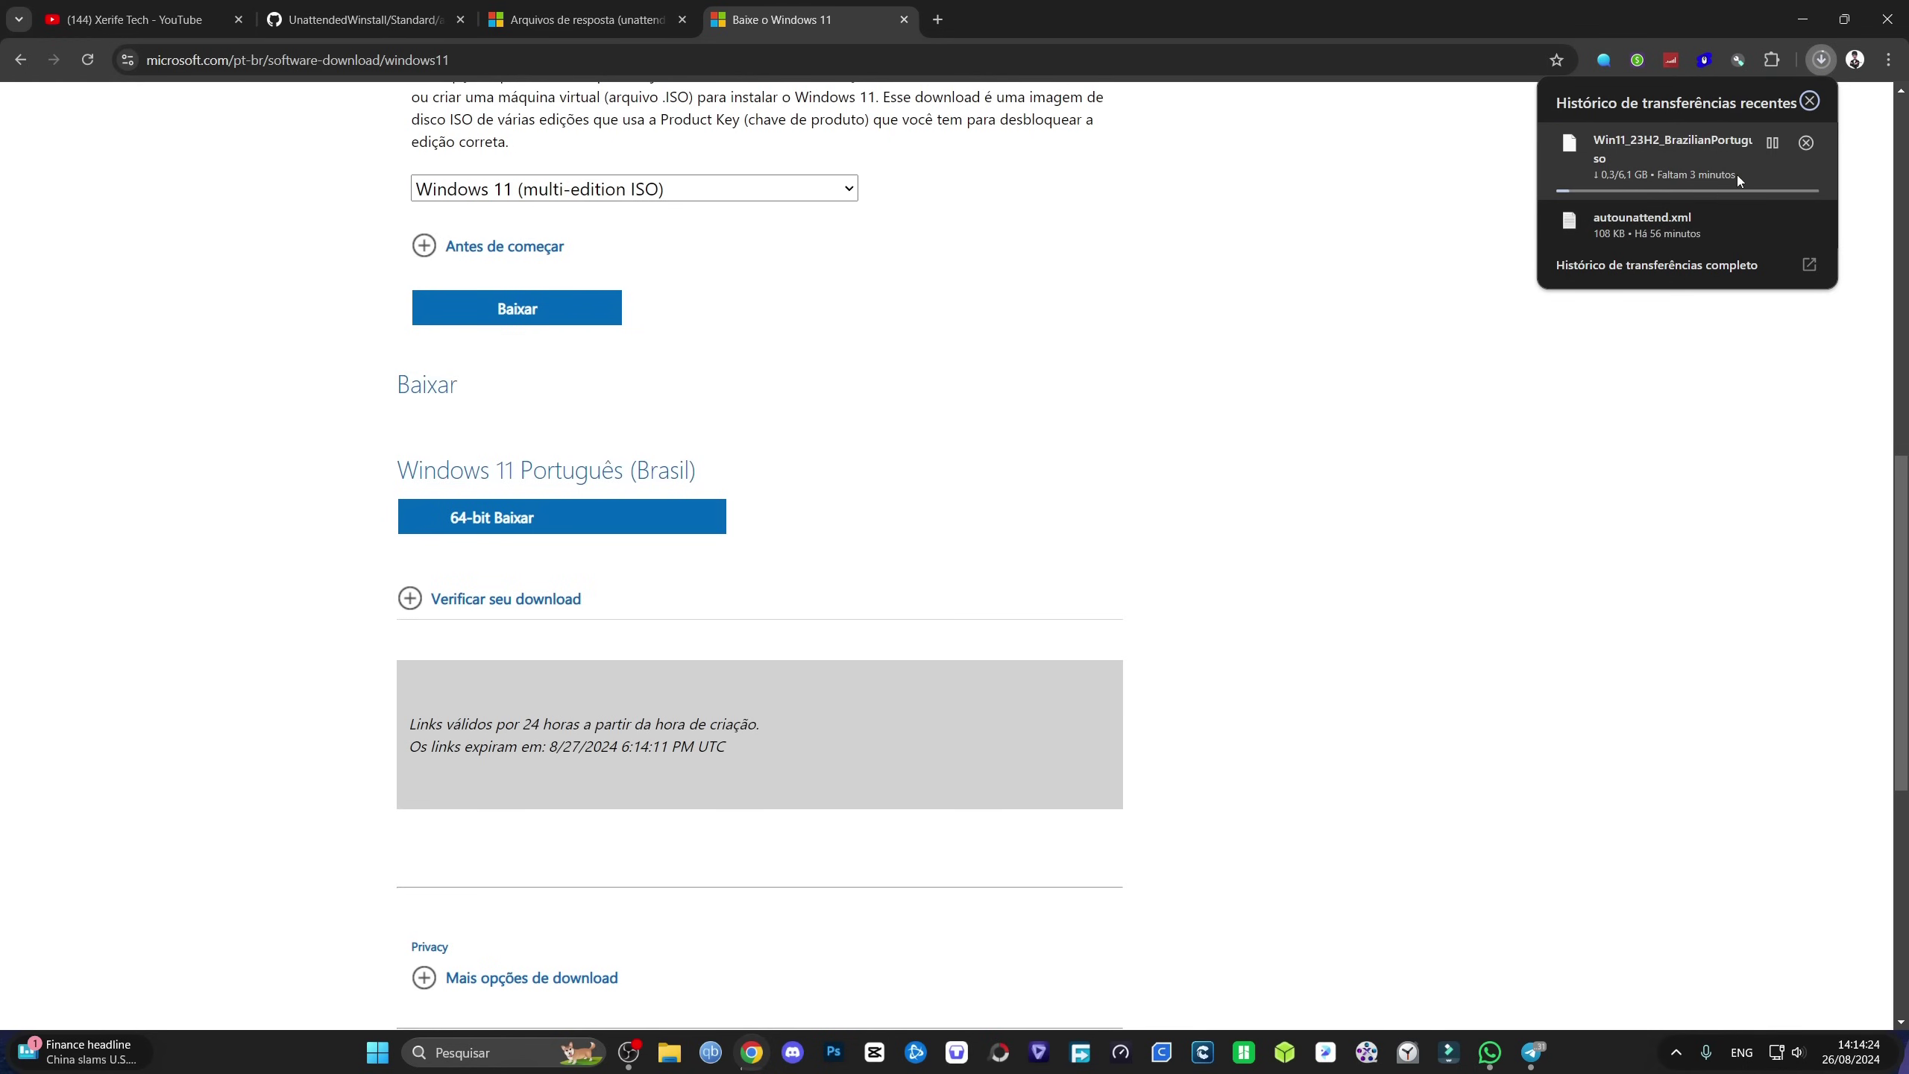
Step: Pause the Windows 11 ISO download and open the full download history
{"action": "left_click", "coordinate": [1810, 102]}
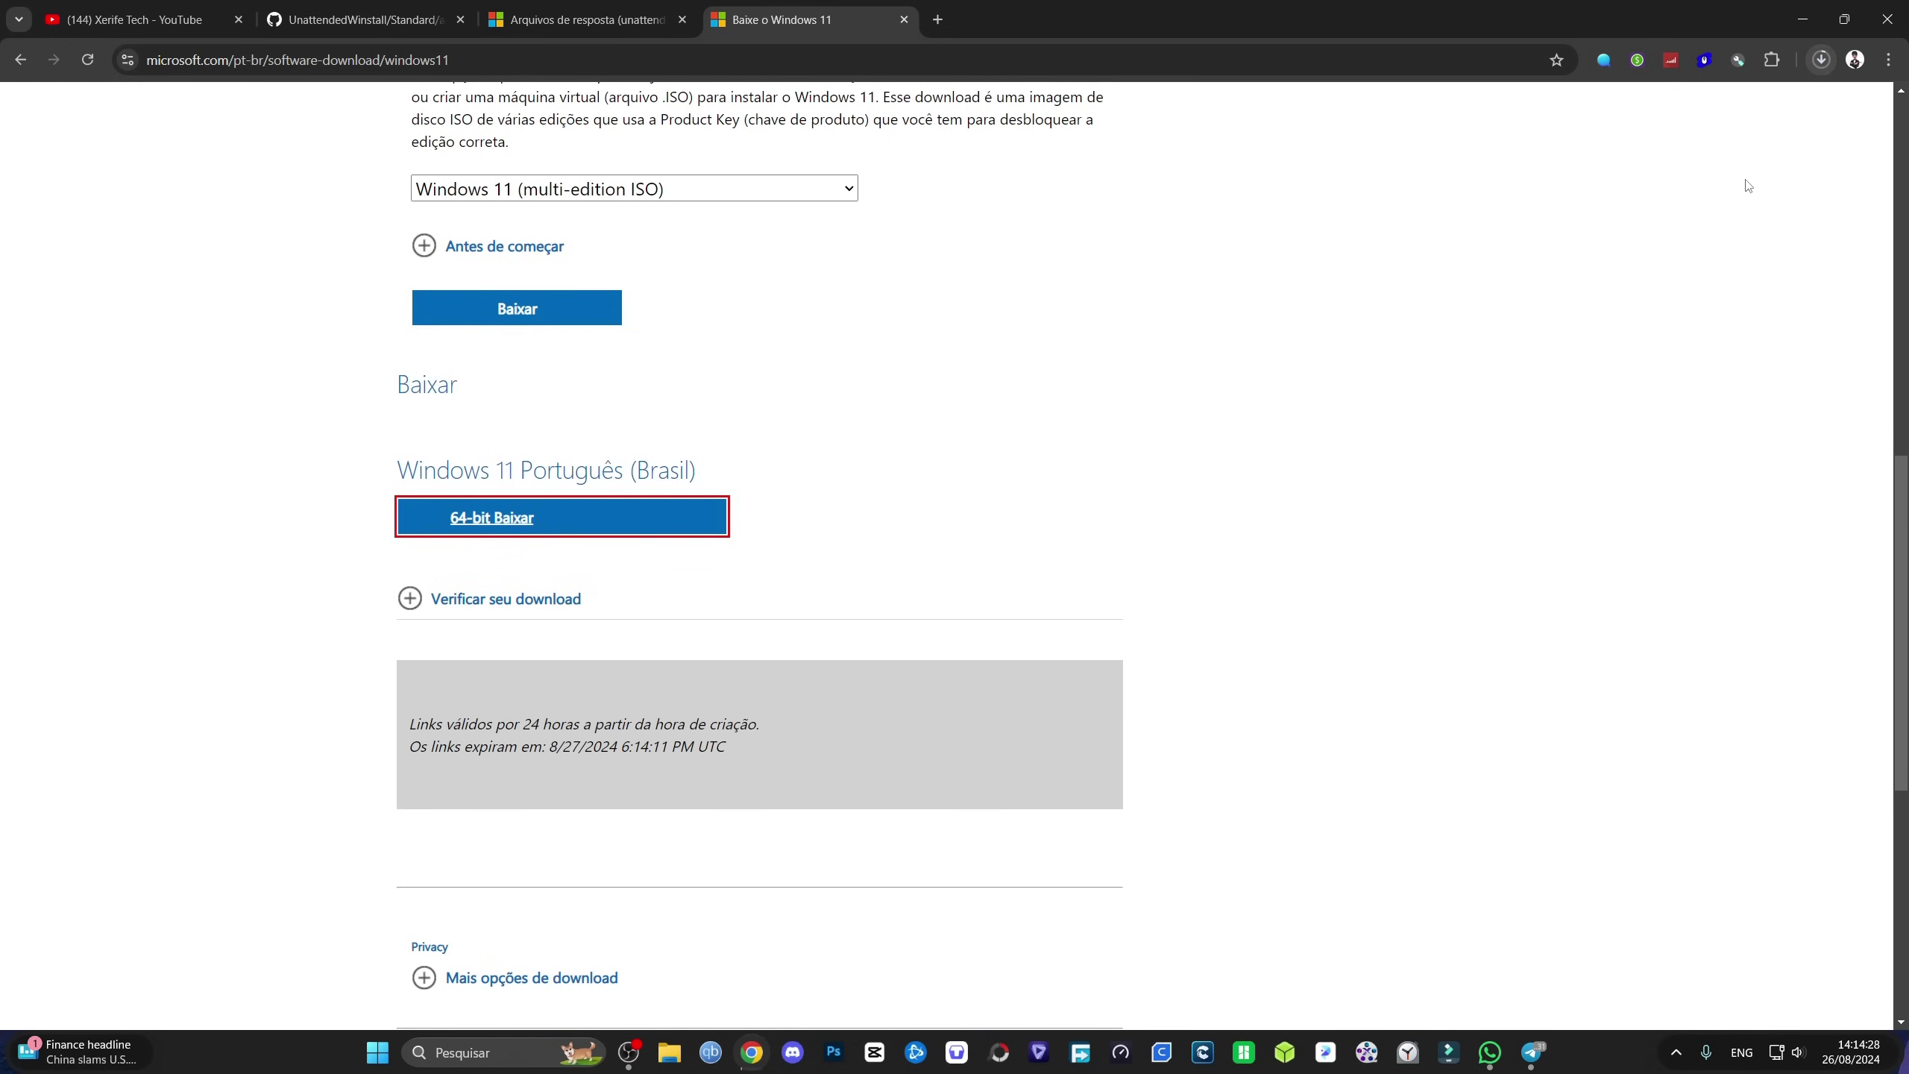
{"action": "left_click", "coordinate": [1821, 60]}
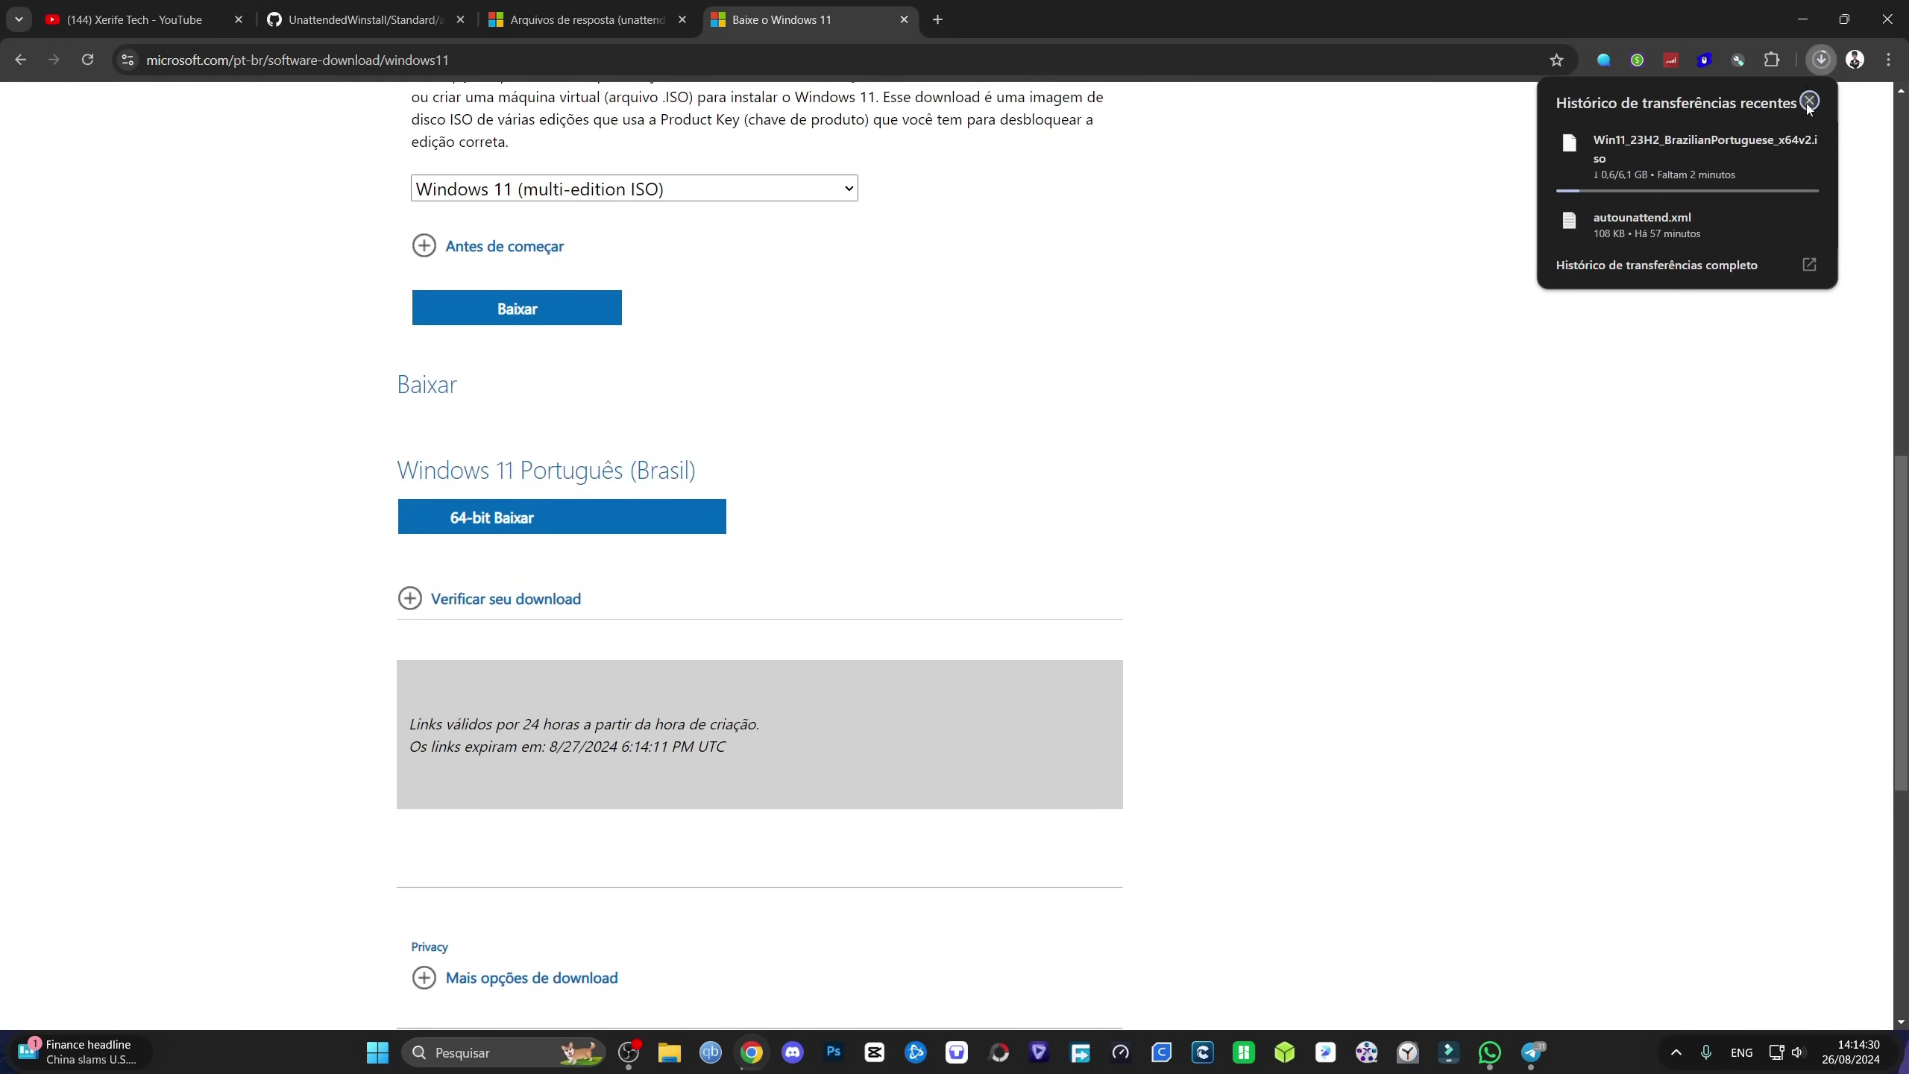
{"action": "left_click", "coordinate": [1809, 102]}
{"action": "left_click", "coordinate": [1821, 61]}
{"action": "left_click", "coordinate": [1772, 142]}
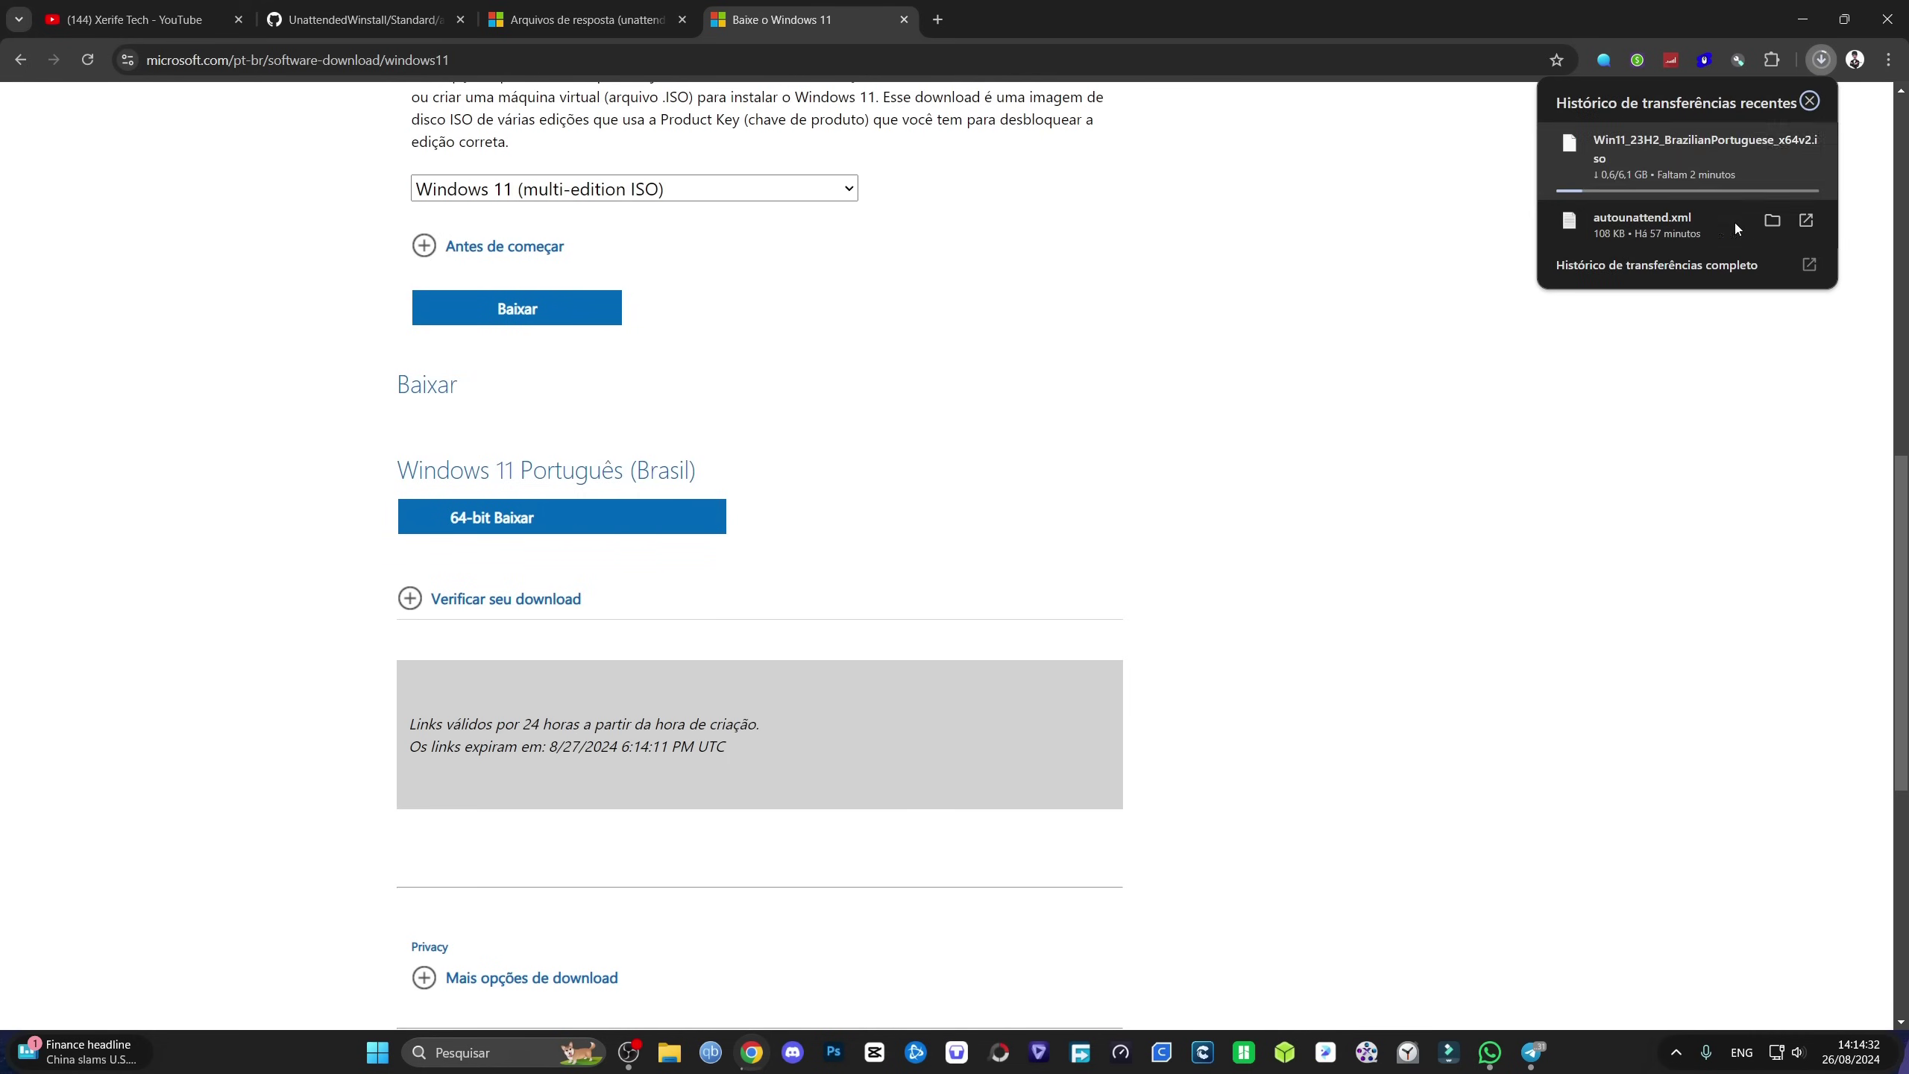
{"action": "left_click", "coordinate": [1668, 263]}
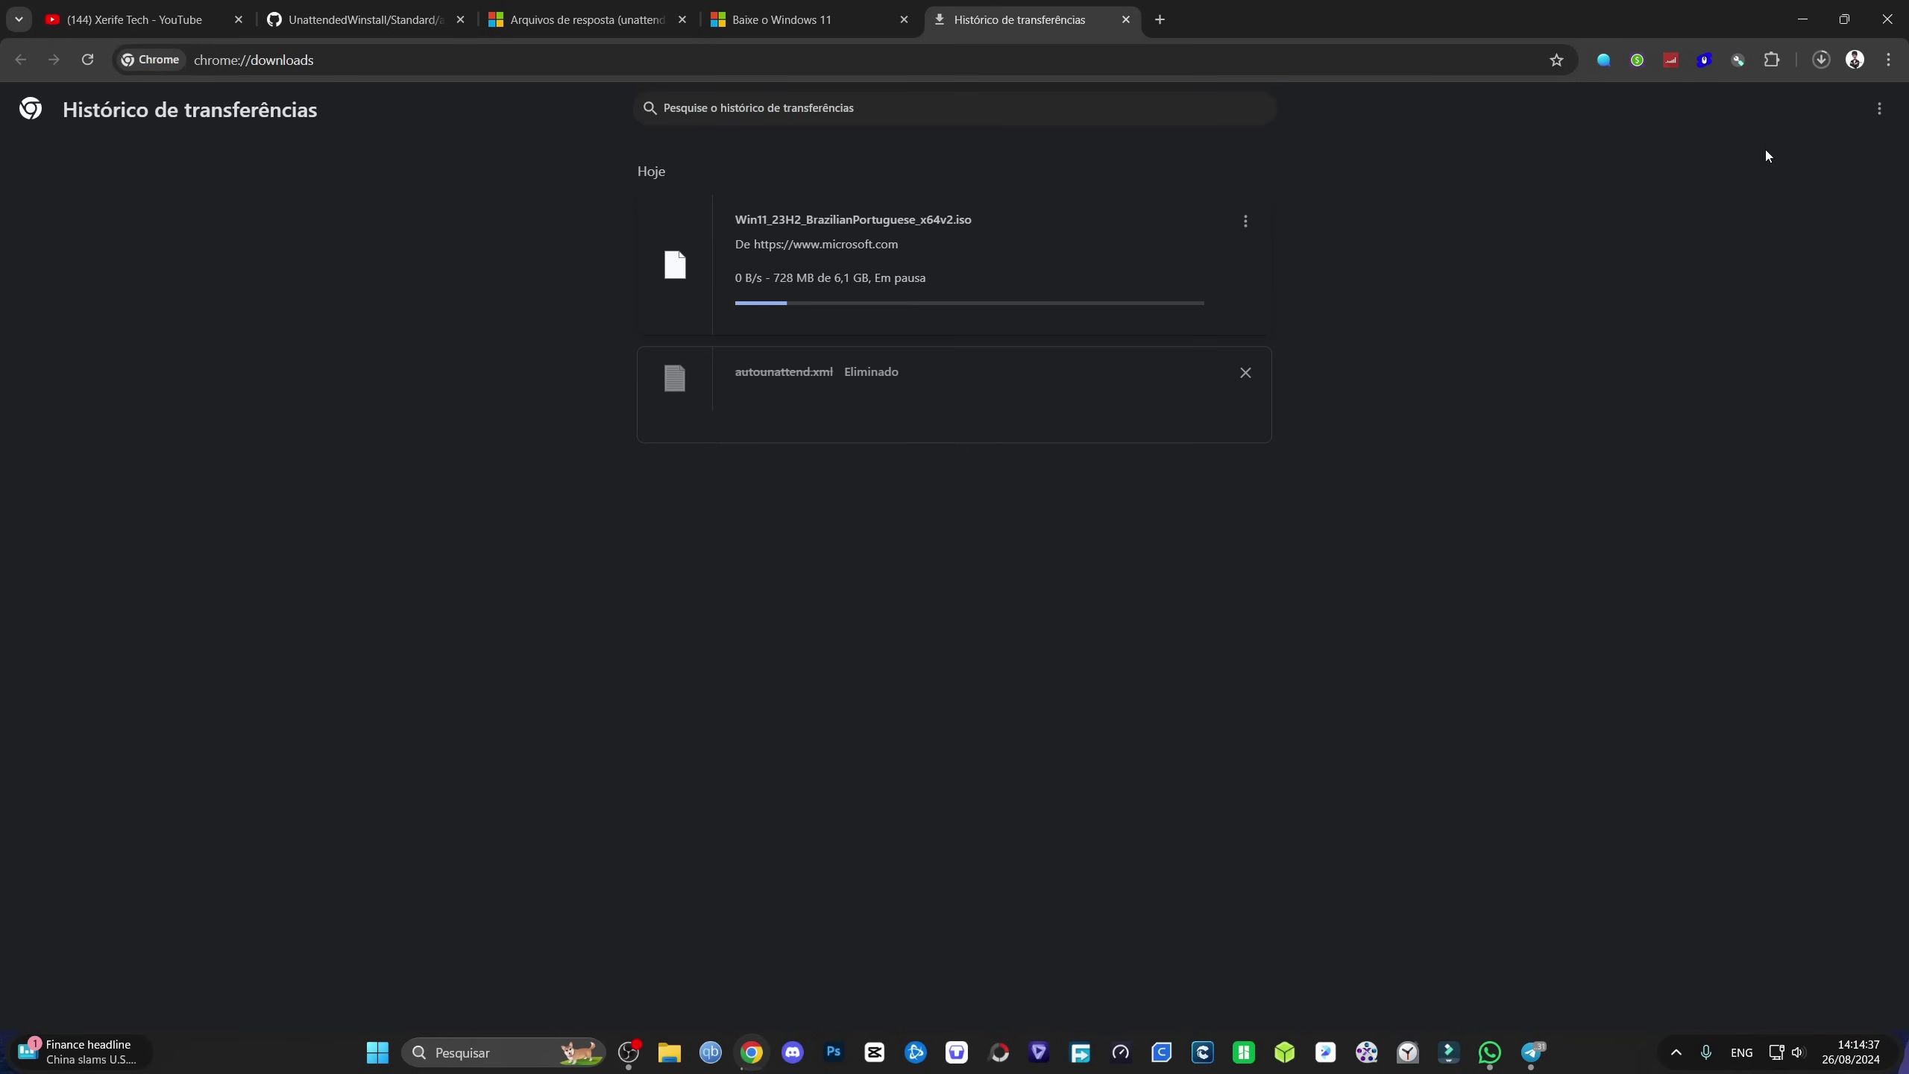
Step: Reposition Windows 11.iso on the desktop, then return Chrome to the UnattendedWinstall tab
{"action": "left_click", "coordinate": [1802, 18]}
{"action": "left_click_drag", "start_coordinate": [333, 222], "coordinate": [477, 222]}
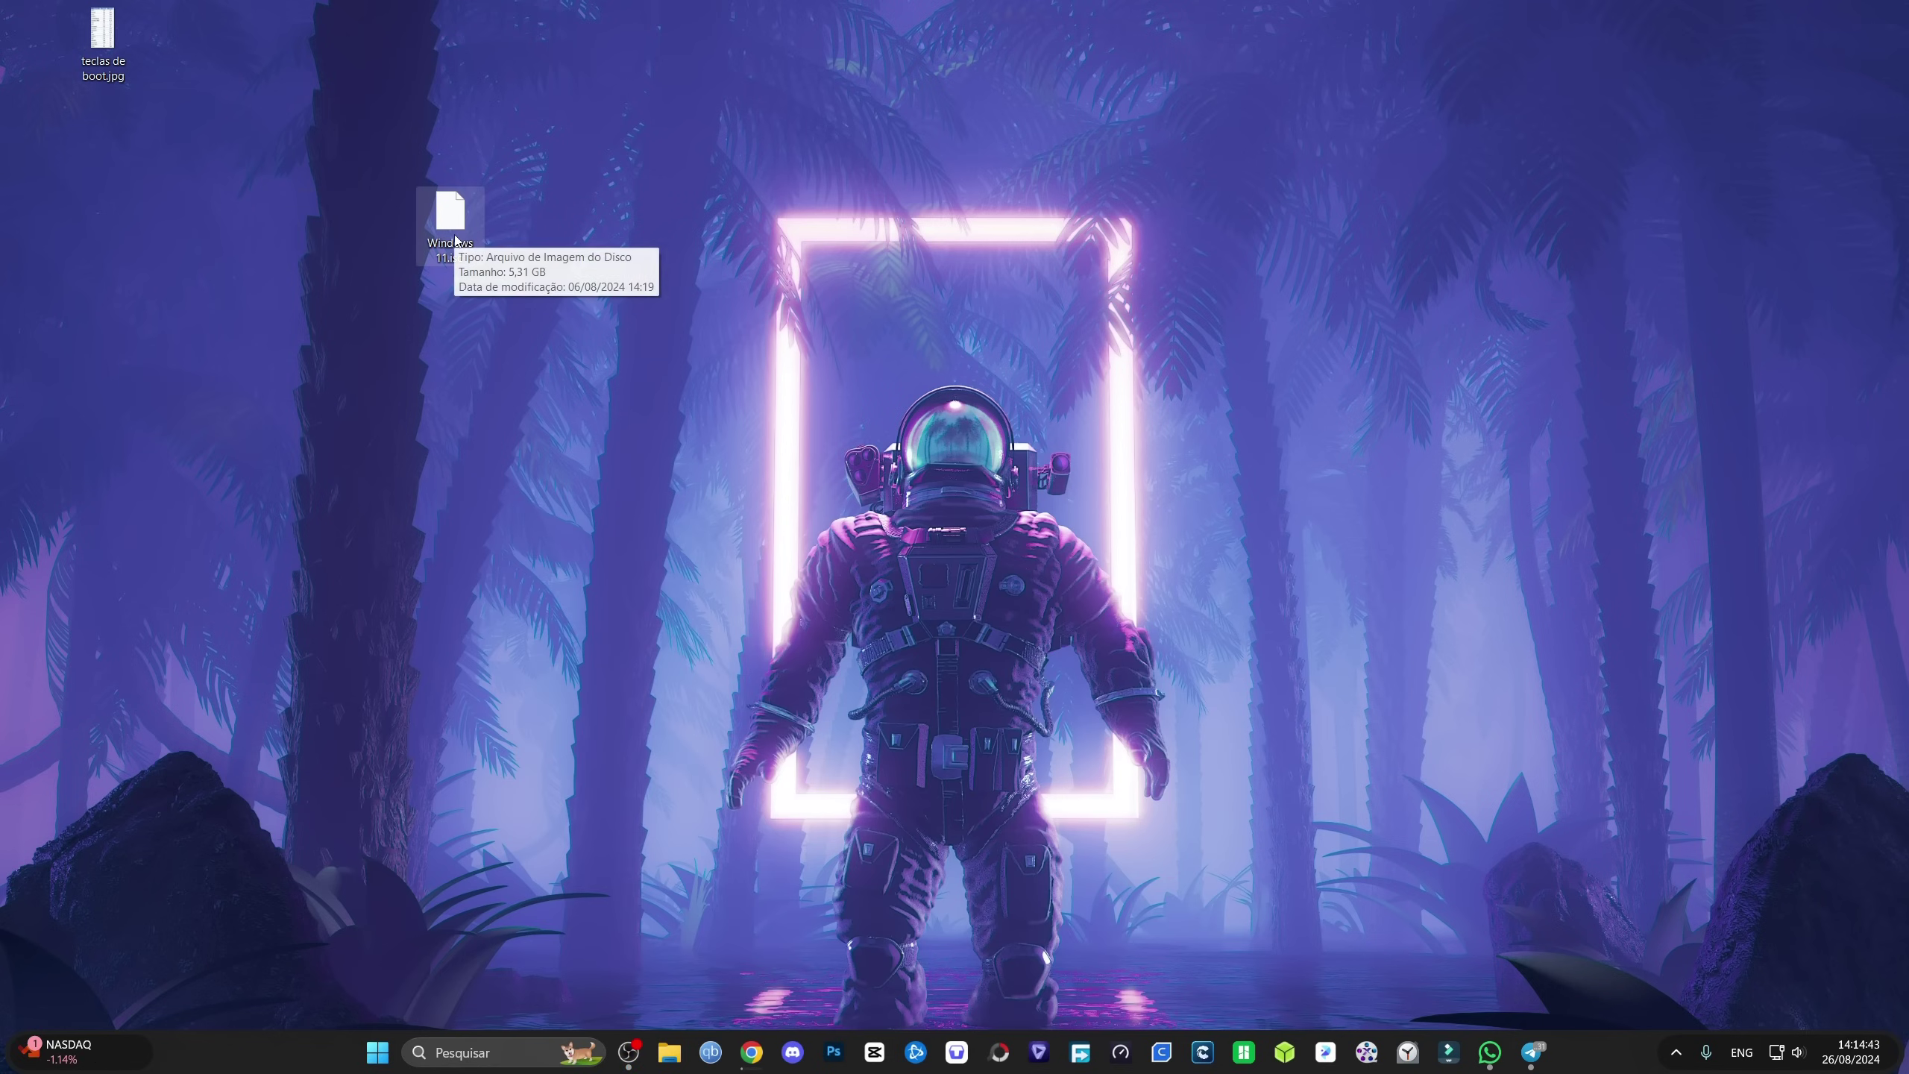
{"action": "left_click", "coordinate": [751, 1052]}
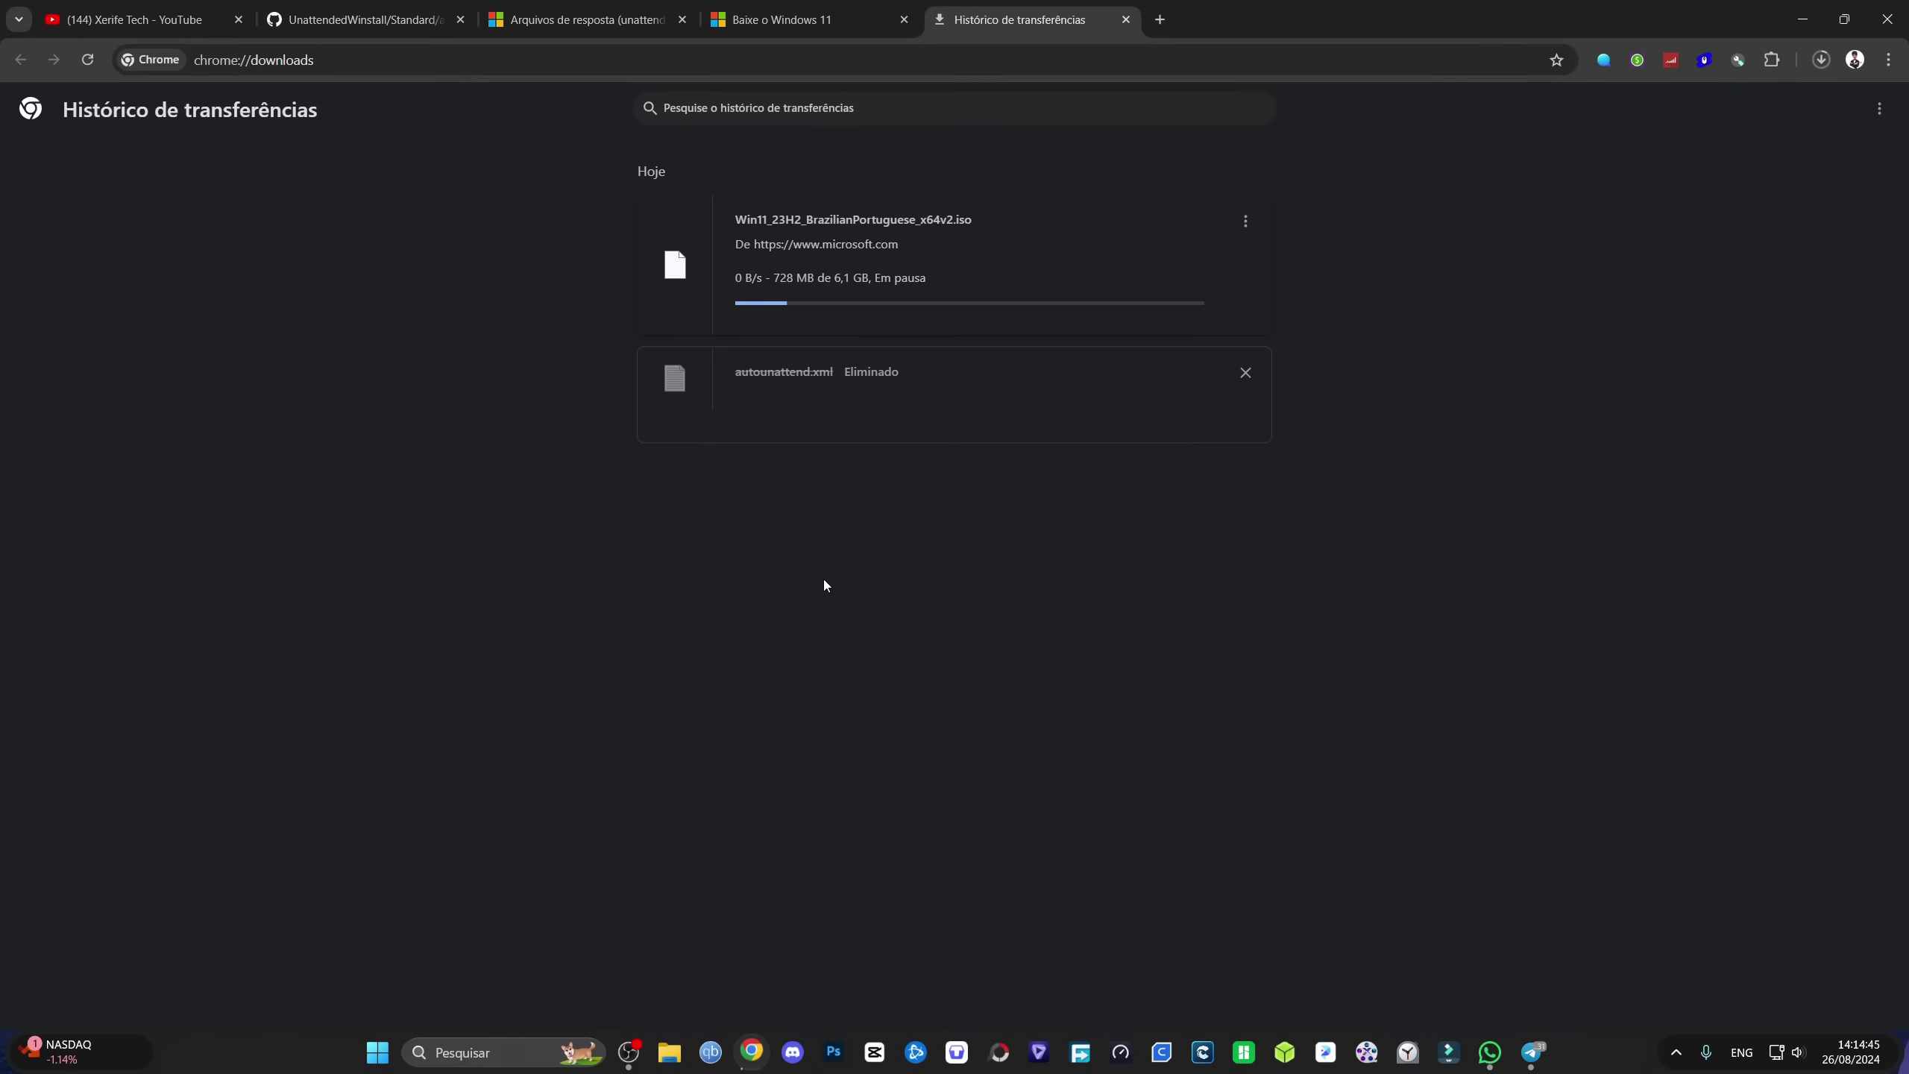
{"action": "left_click", "coordinate": [353, 20]}
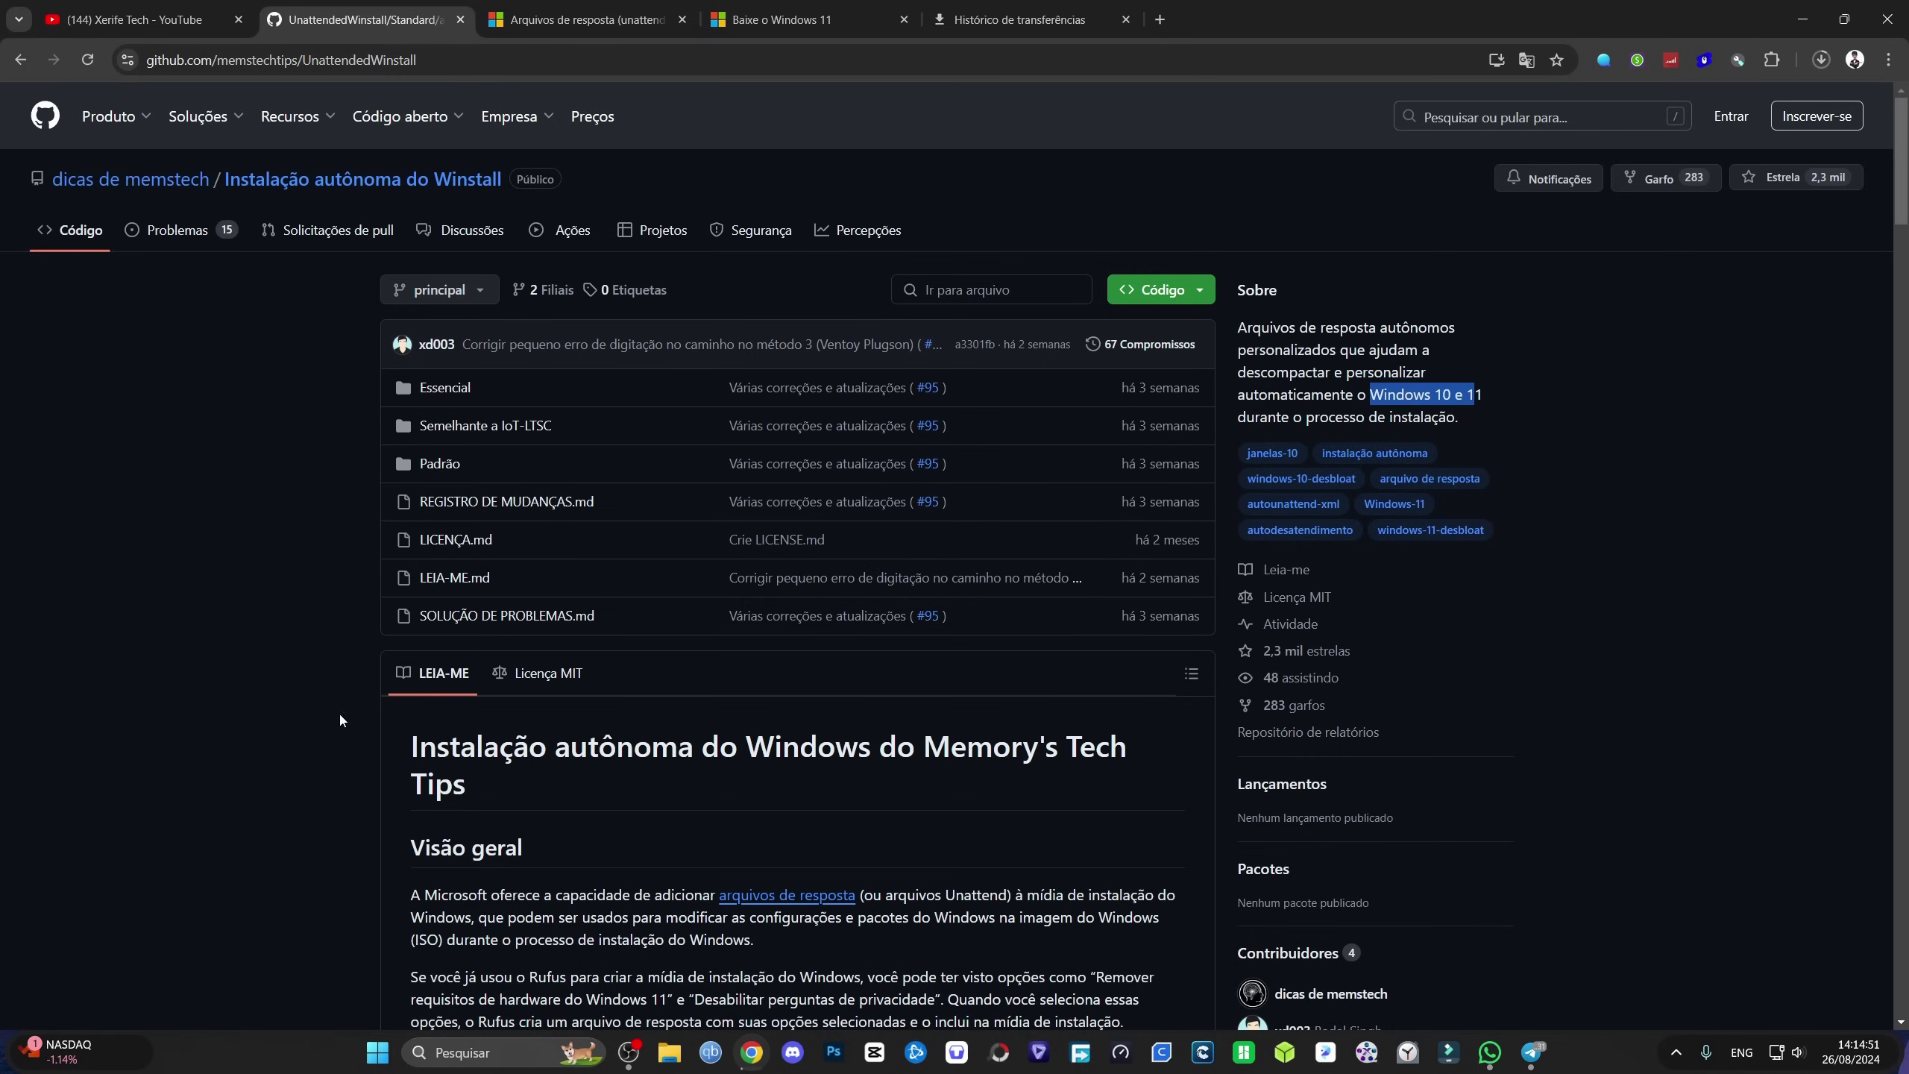
Step: Download autounattend.xml from the Padrão folder and place it beside Windows 11.iso
{"action": "scroll", "coordinate": [395, 766], "scroll_direction": "down", "scroll_amount": 5}
{"action": "scroll", "coordinate": [425, 768], "scroll_direction": "up", "scroll_amount": 5}
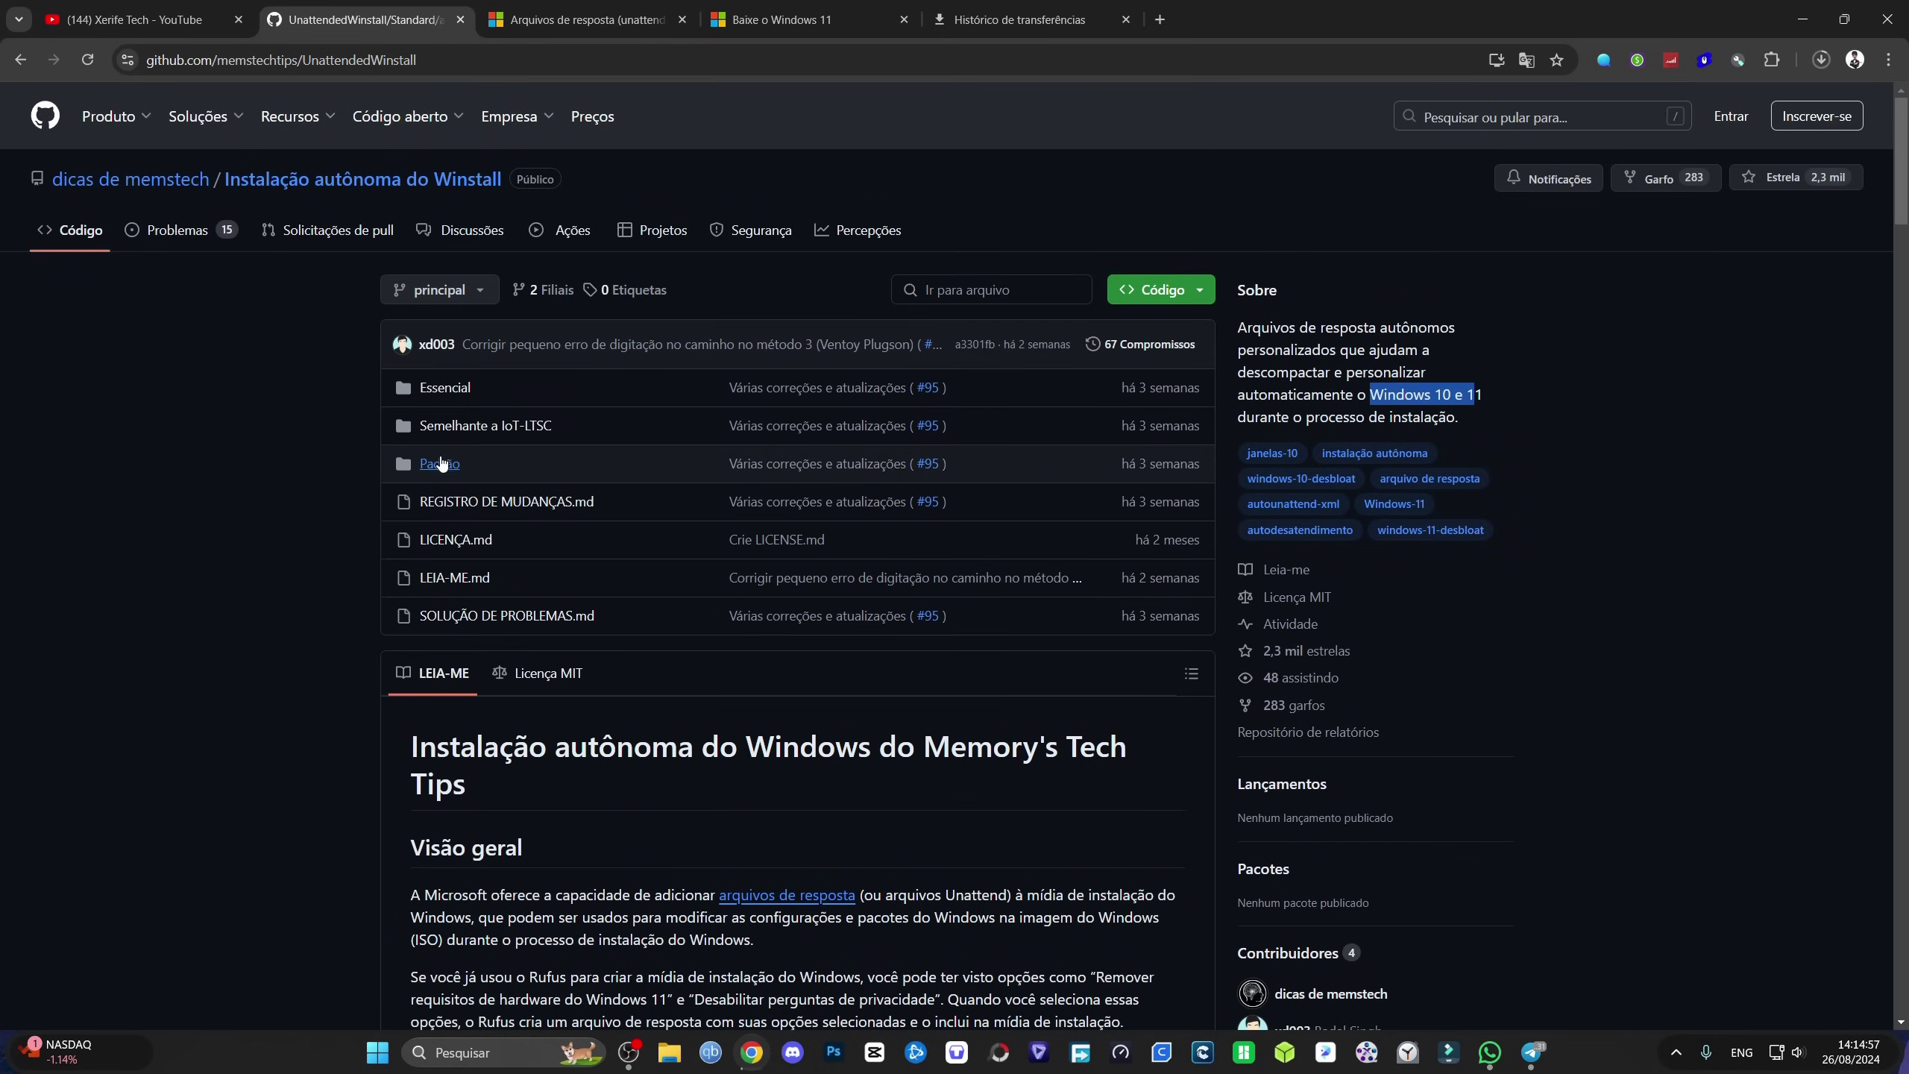
{"action": "left_click", "coordinate": [442, 467]}
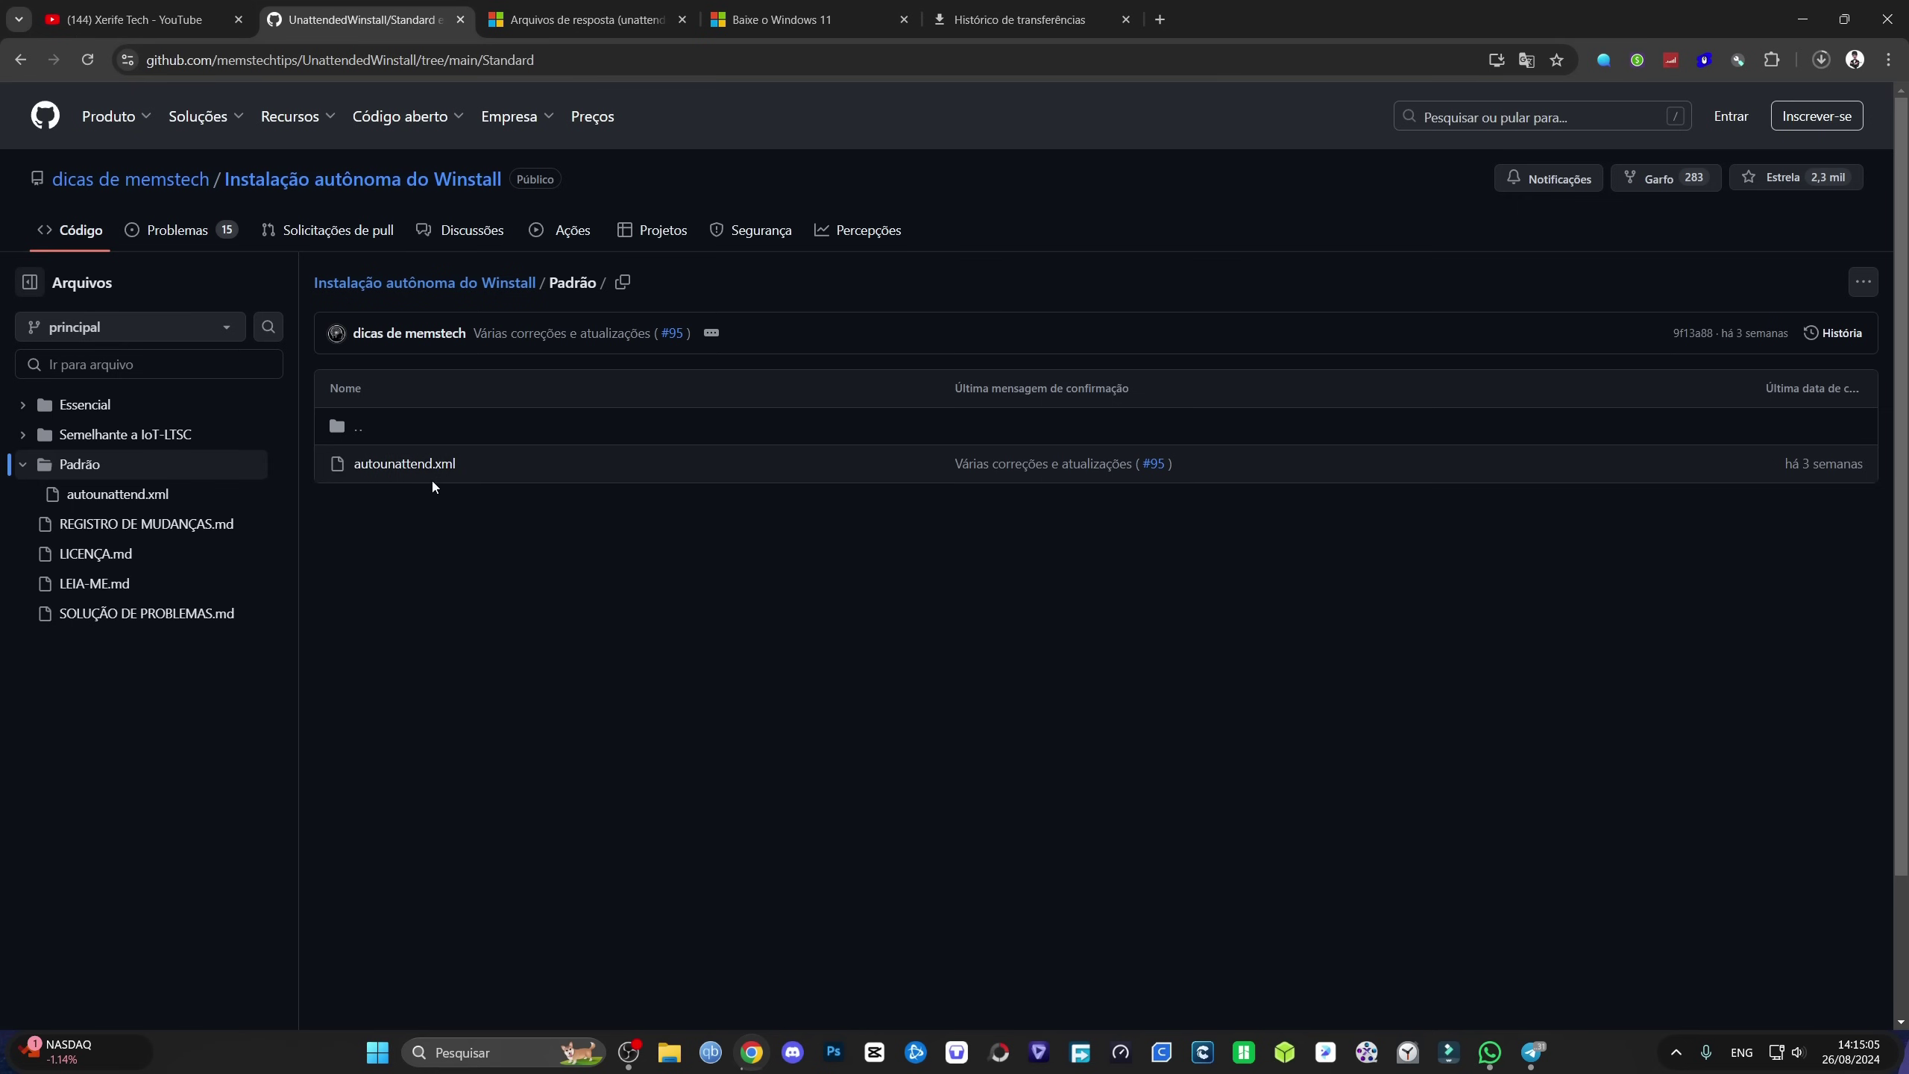
{"action": "left_click", "coordinate": [410, 466]}
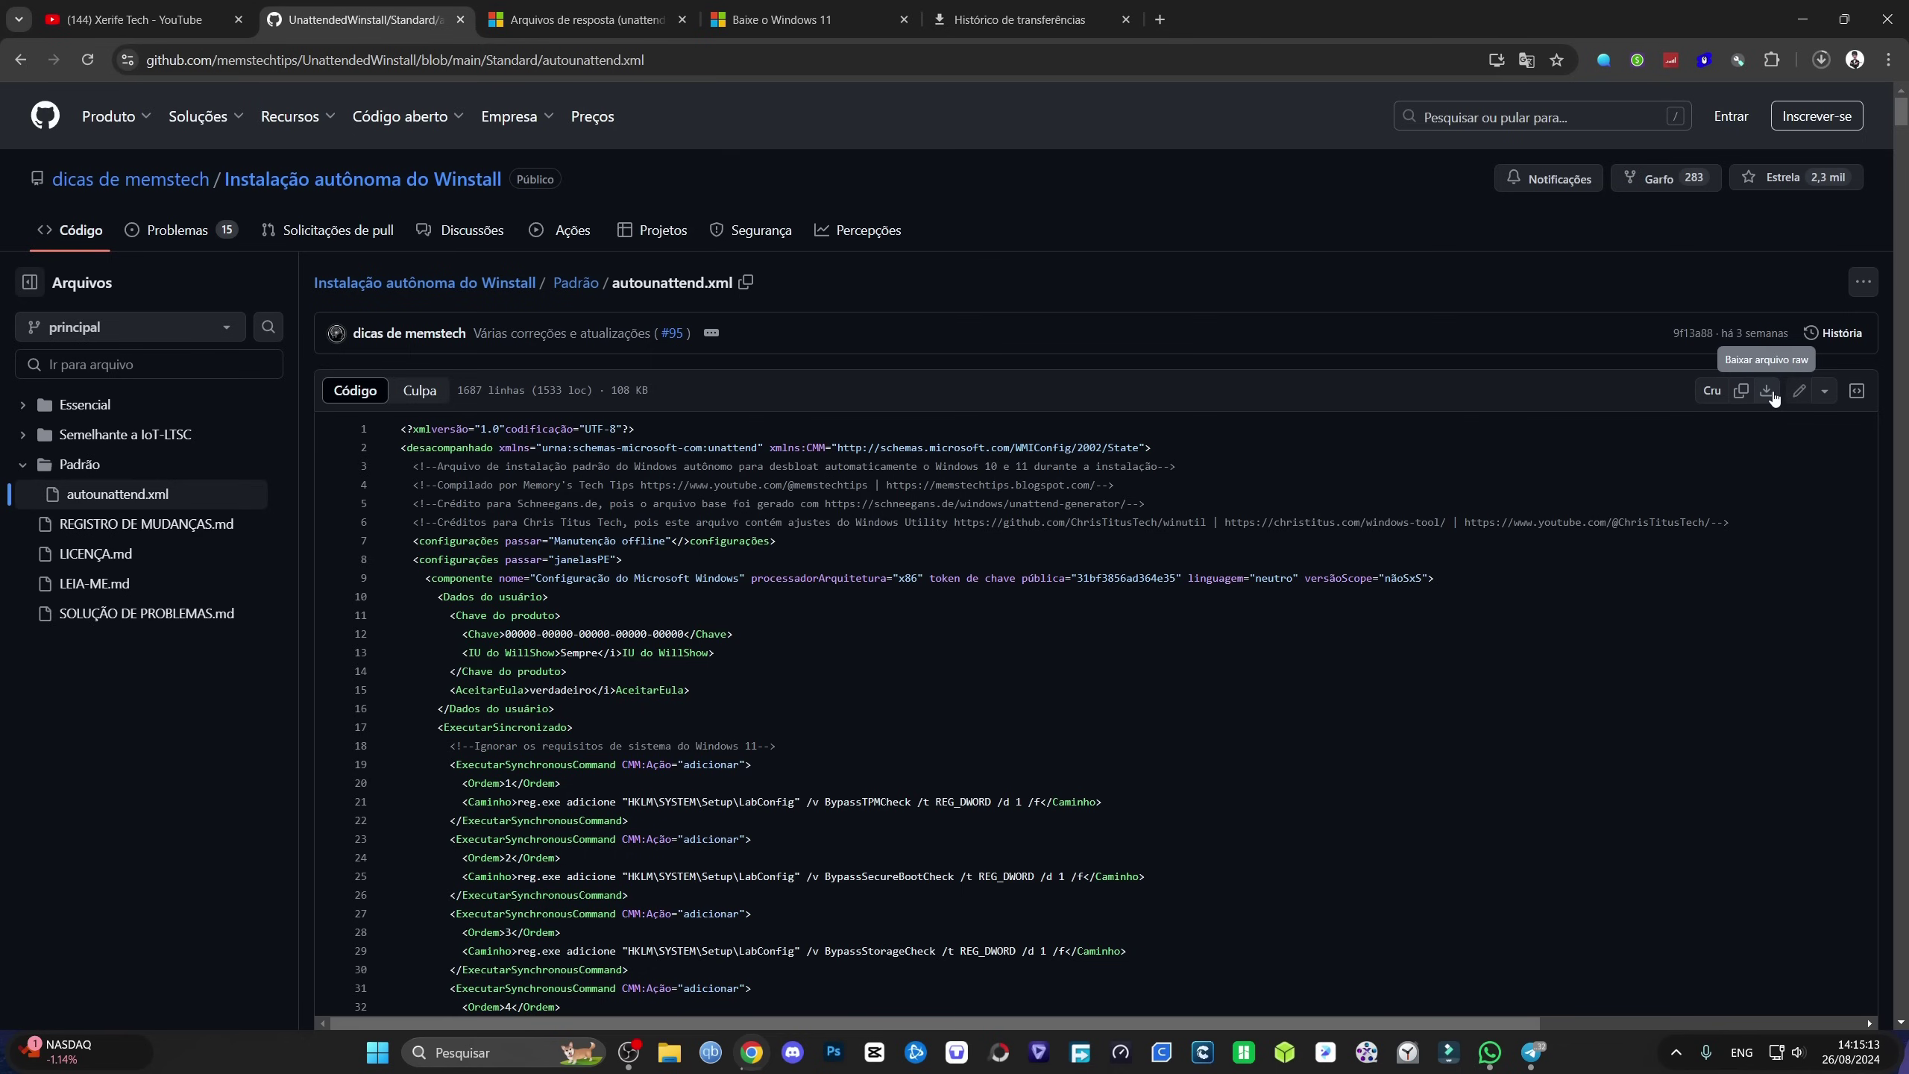
{"action": "left_click", "coordinate": [1821, 60]}
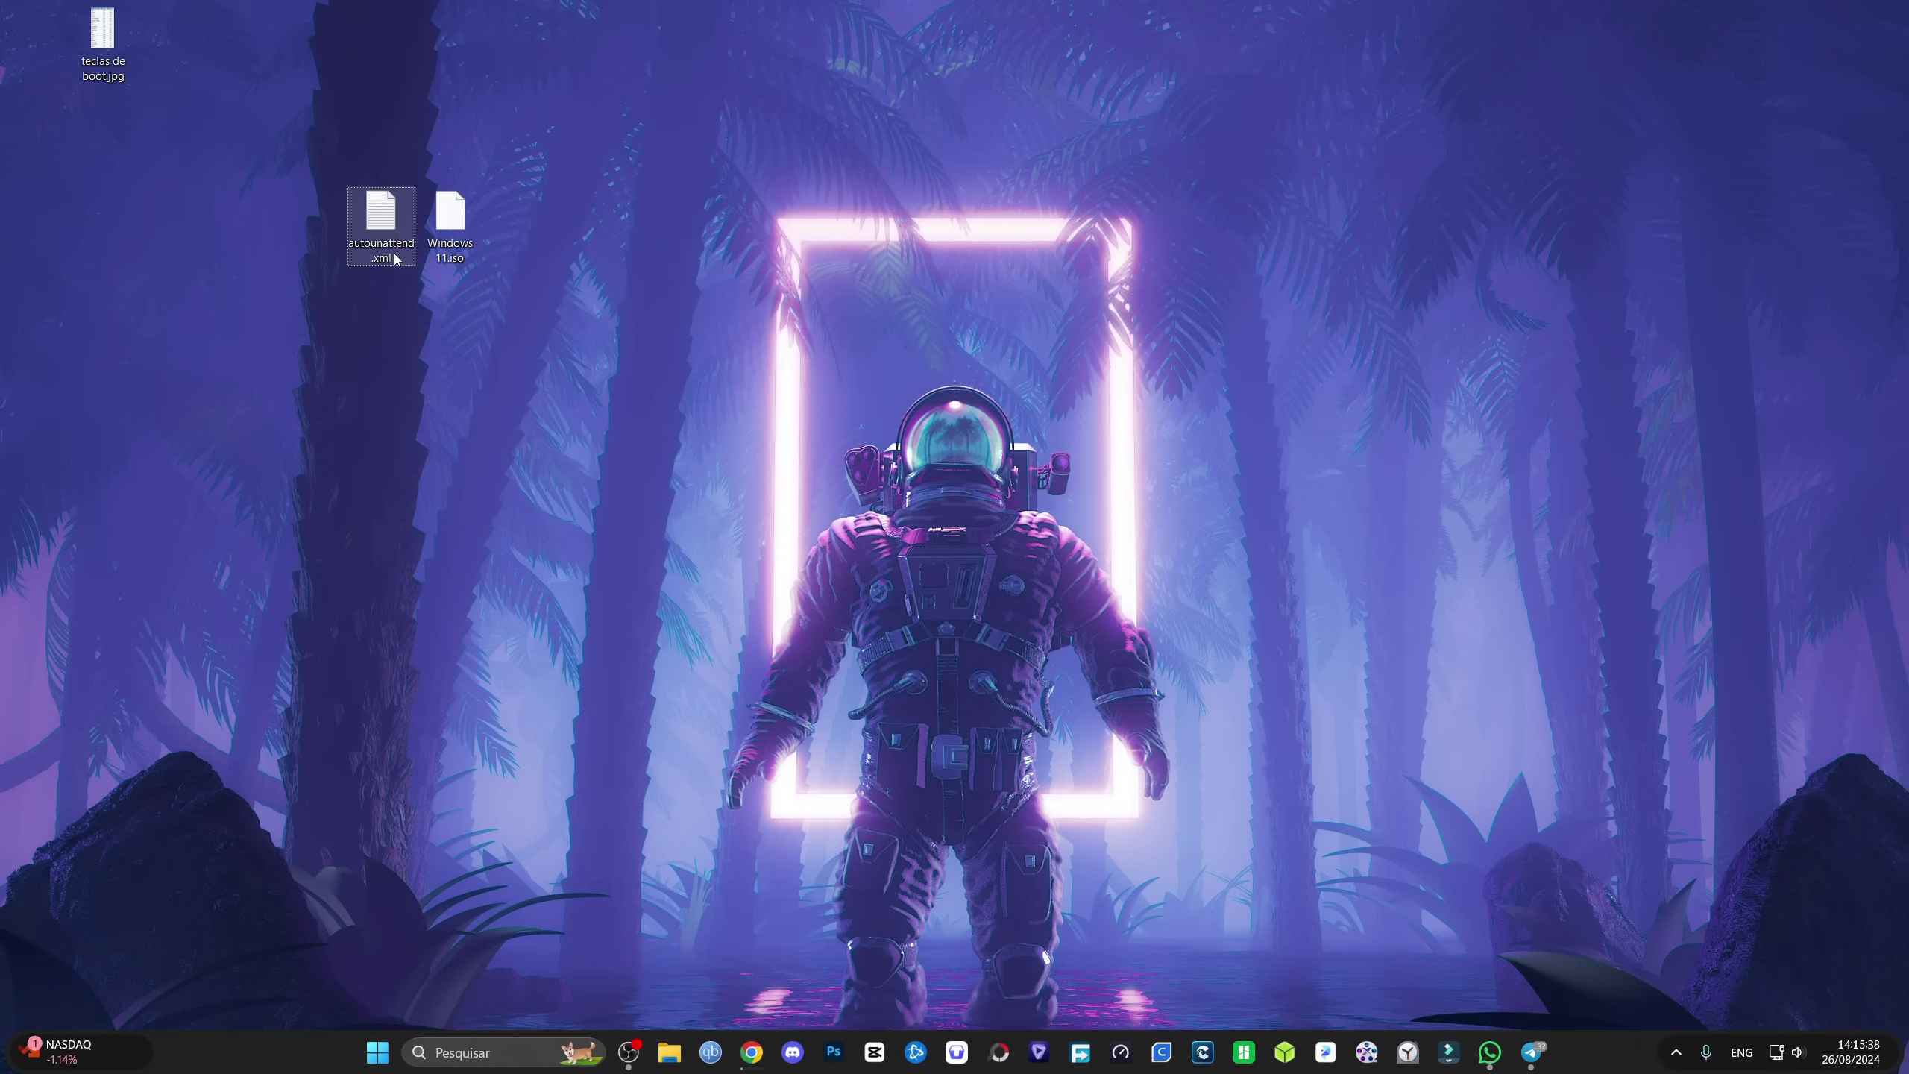
{"action": "left_click_drag", "start_coordinate": [396, 258], "coordinate": [586, 256]}
{"action": "left_click", "coordinate": [630, 335]}
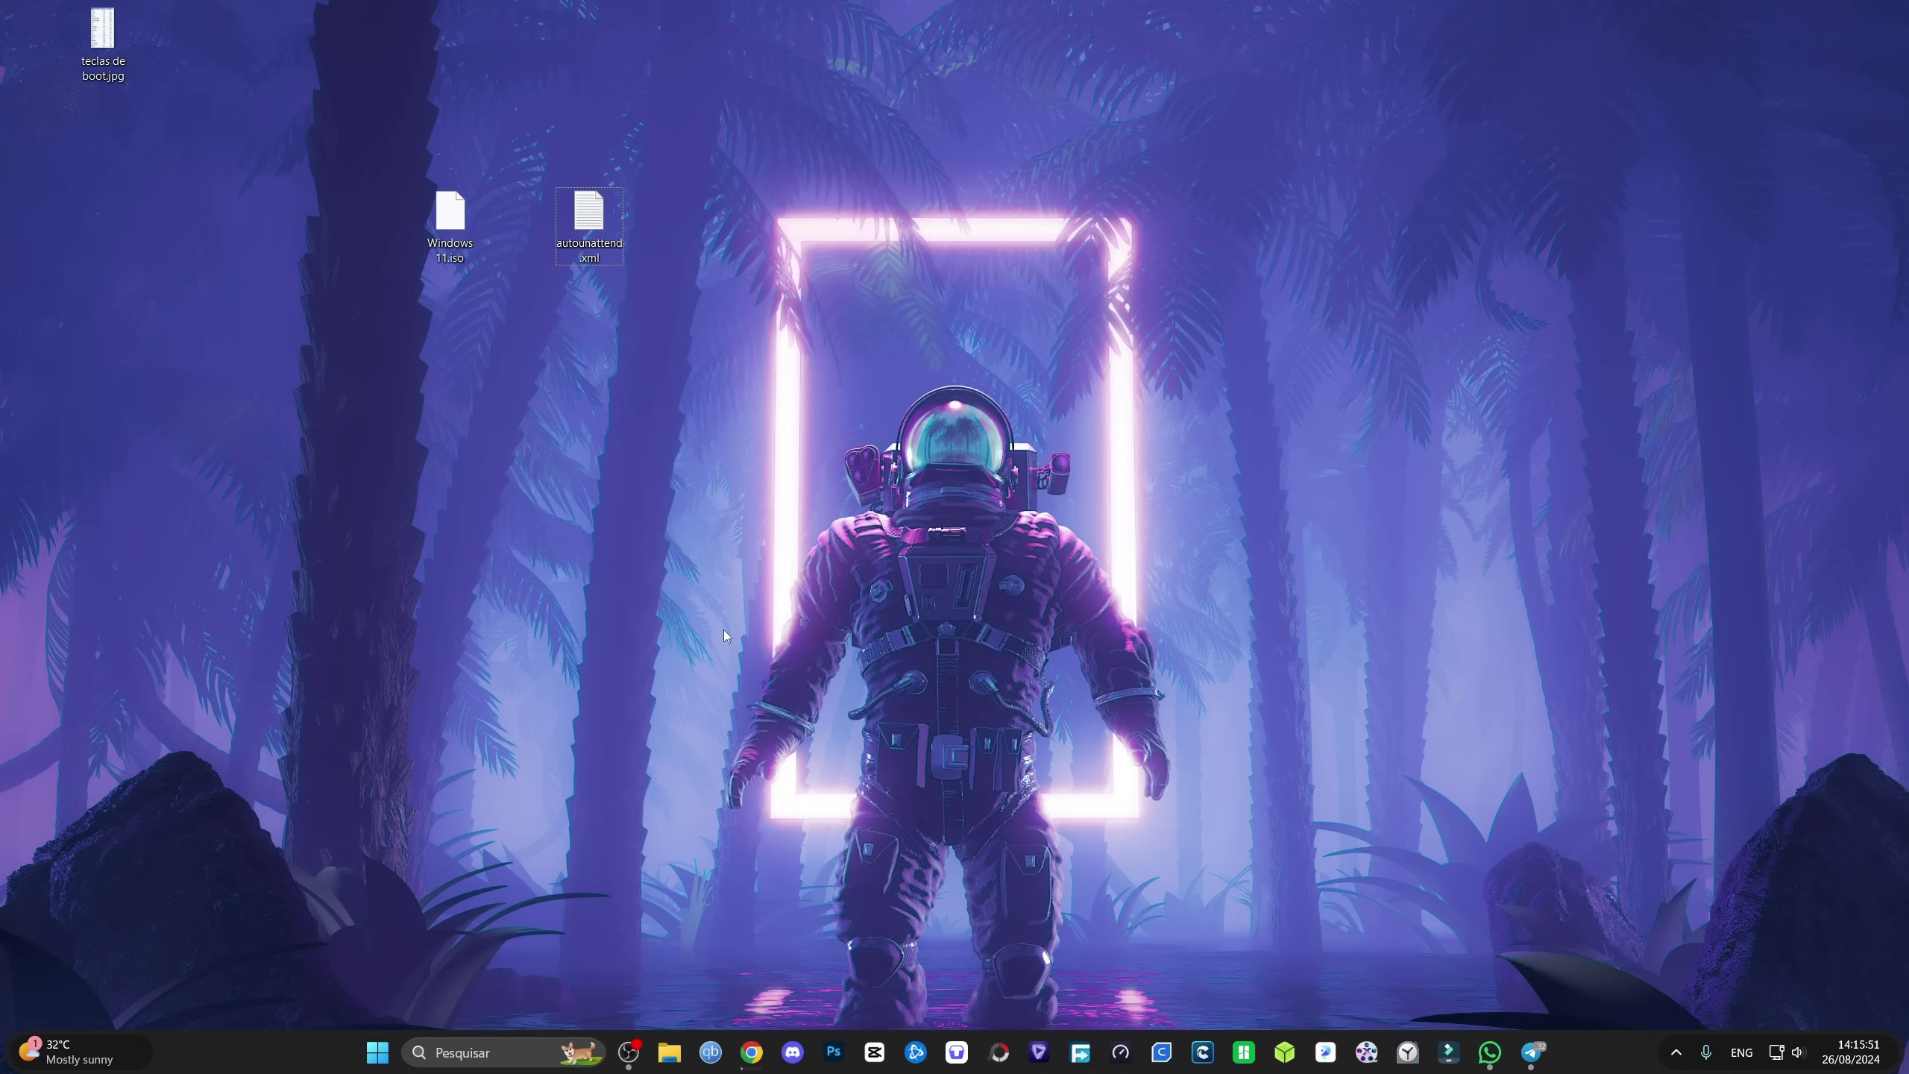
Step: Launch Rufus from the Start search and allow it to run as administrator
{"action": "key", "text": "super"}
{"action": "type", "text": "rufus"}
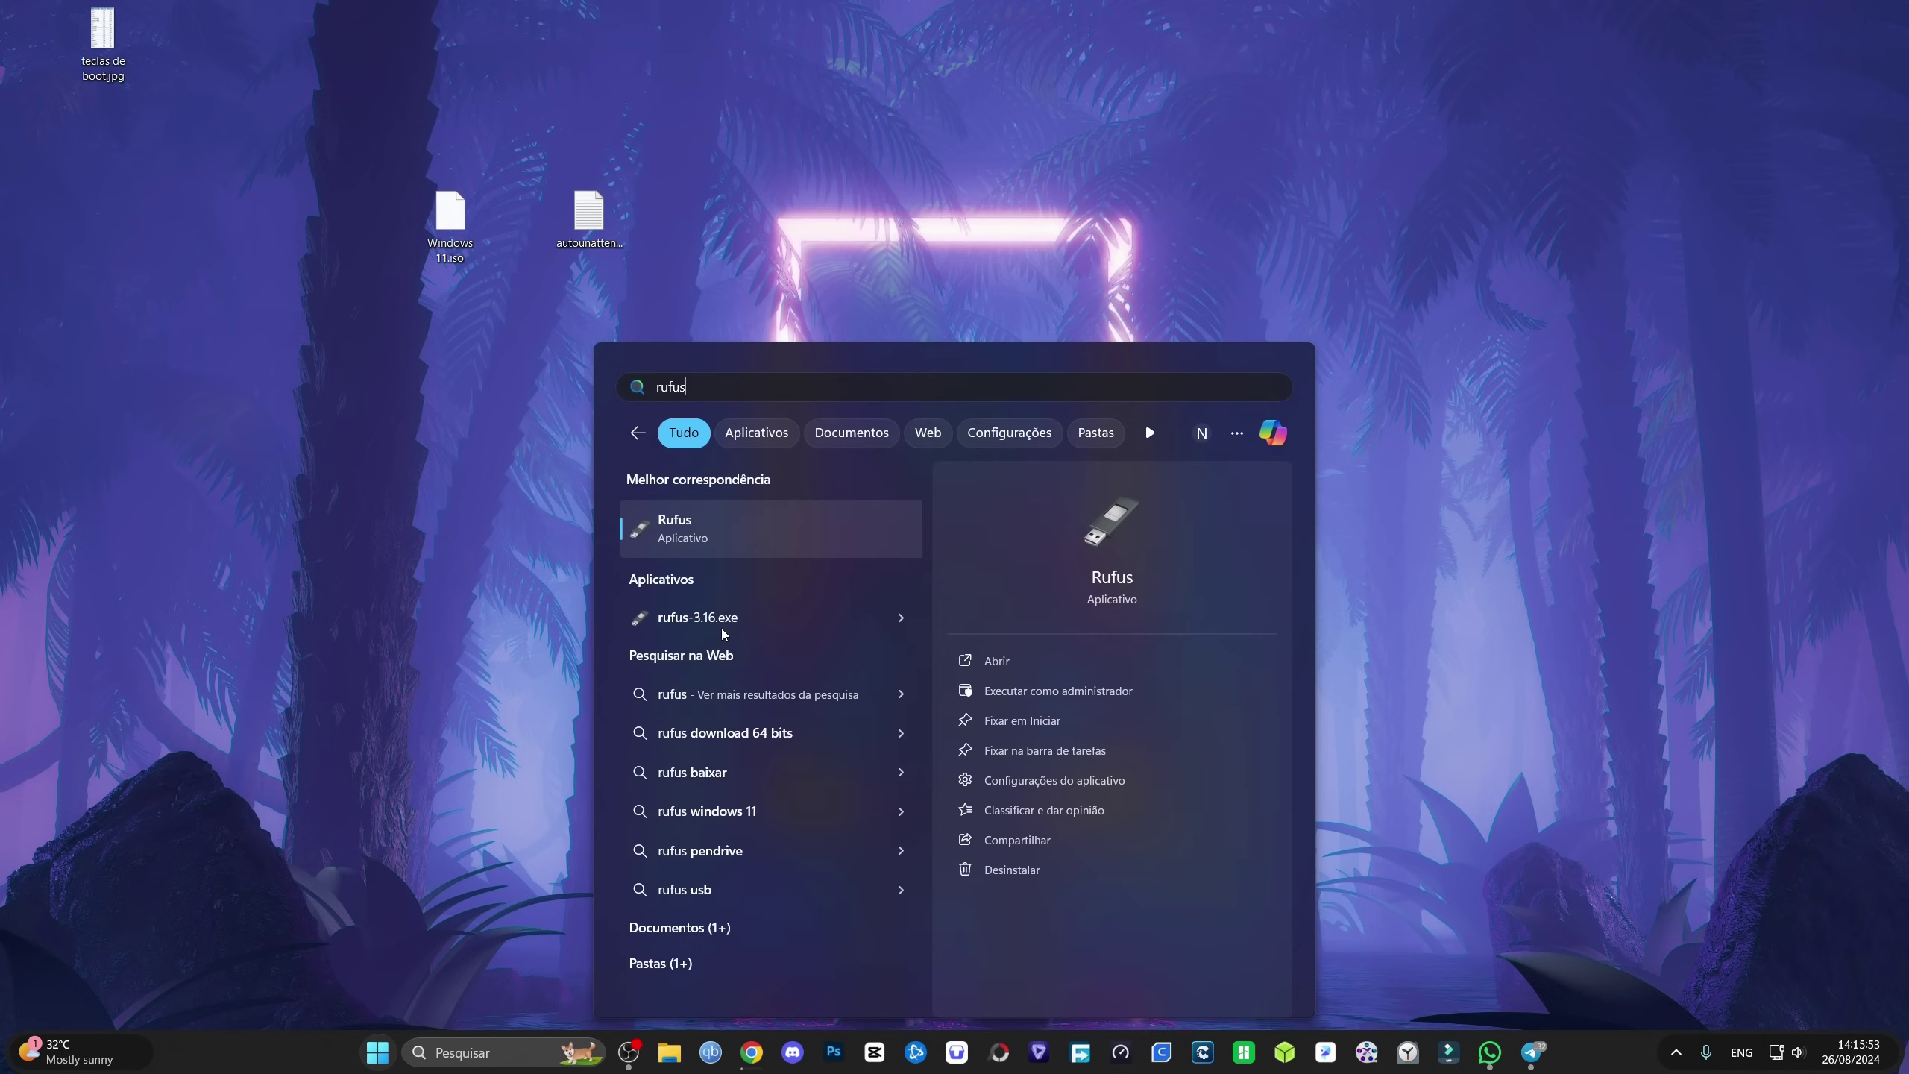
{"action": "key", "text": "Return"}
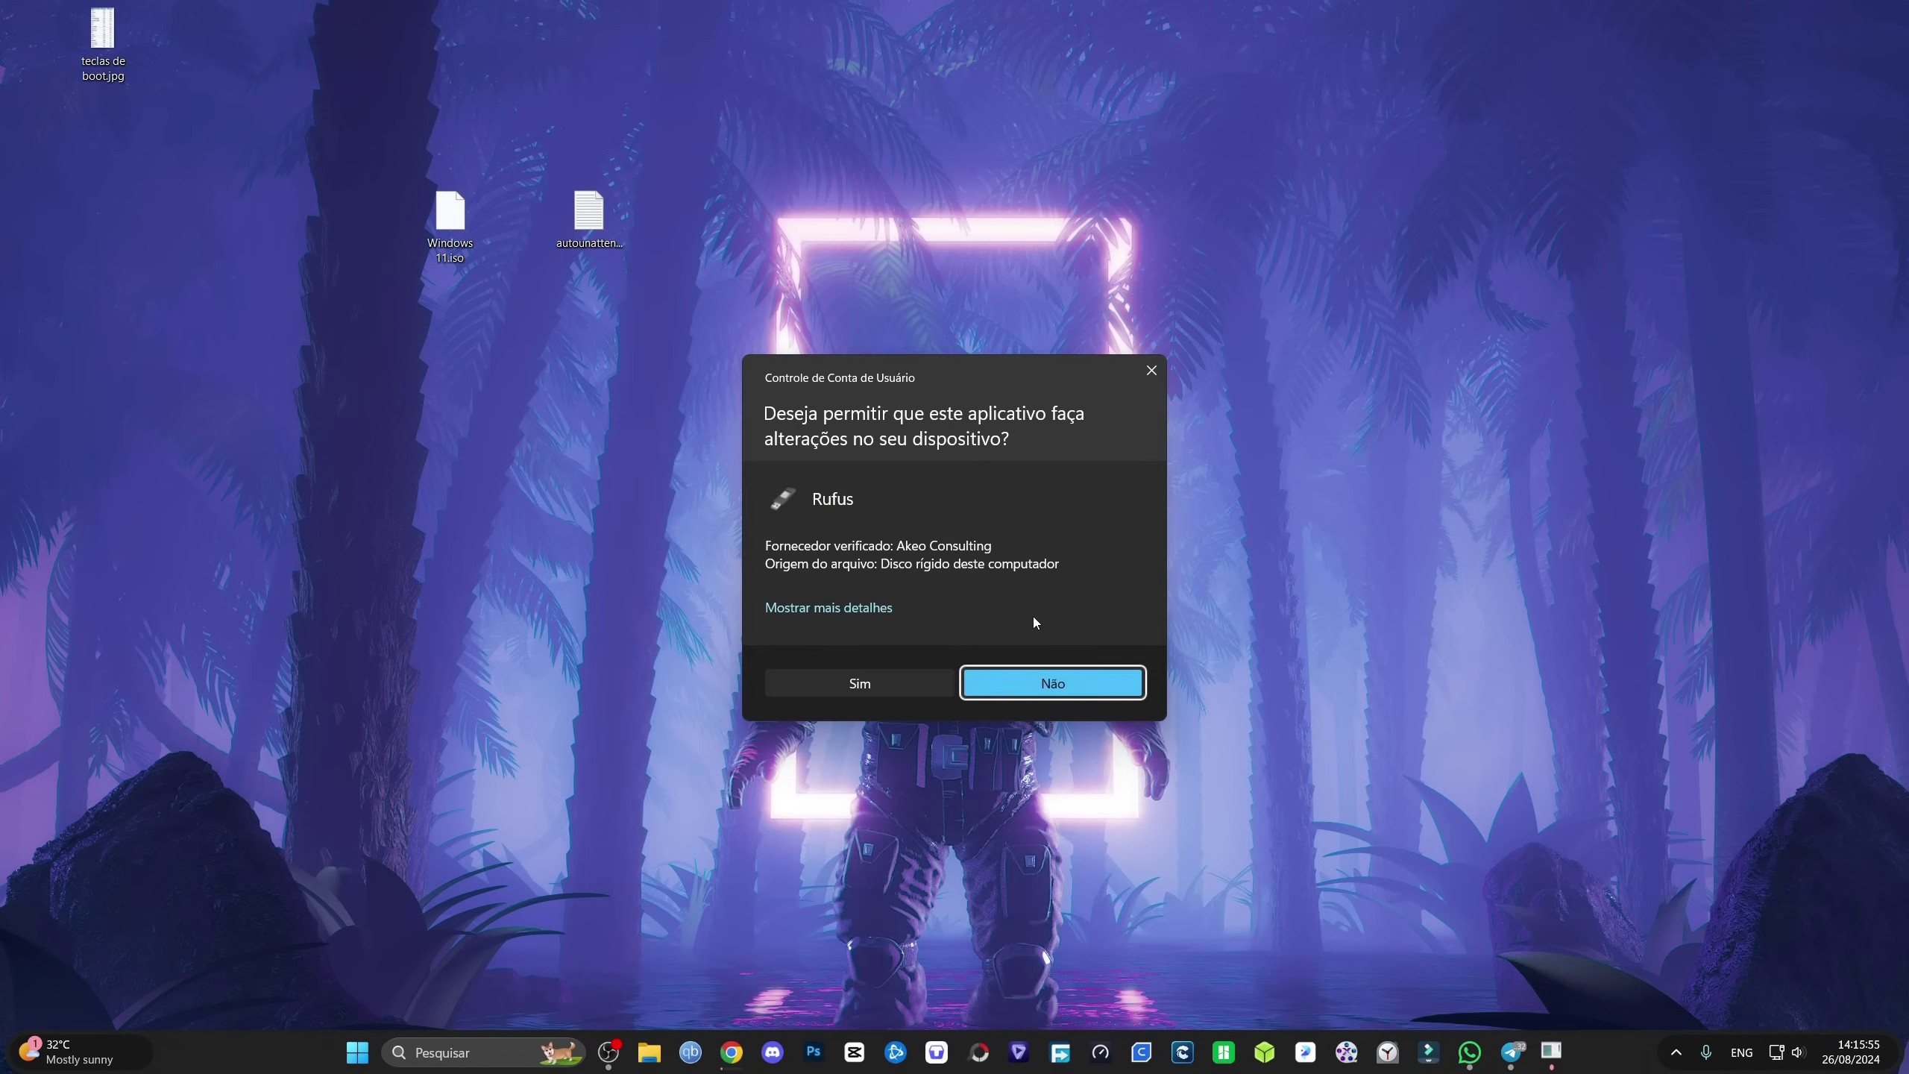
{"action": "left_click", "coordinate": [832, 681]}
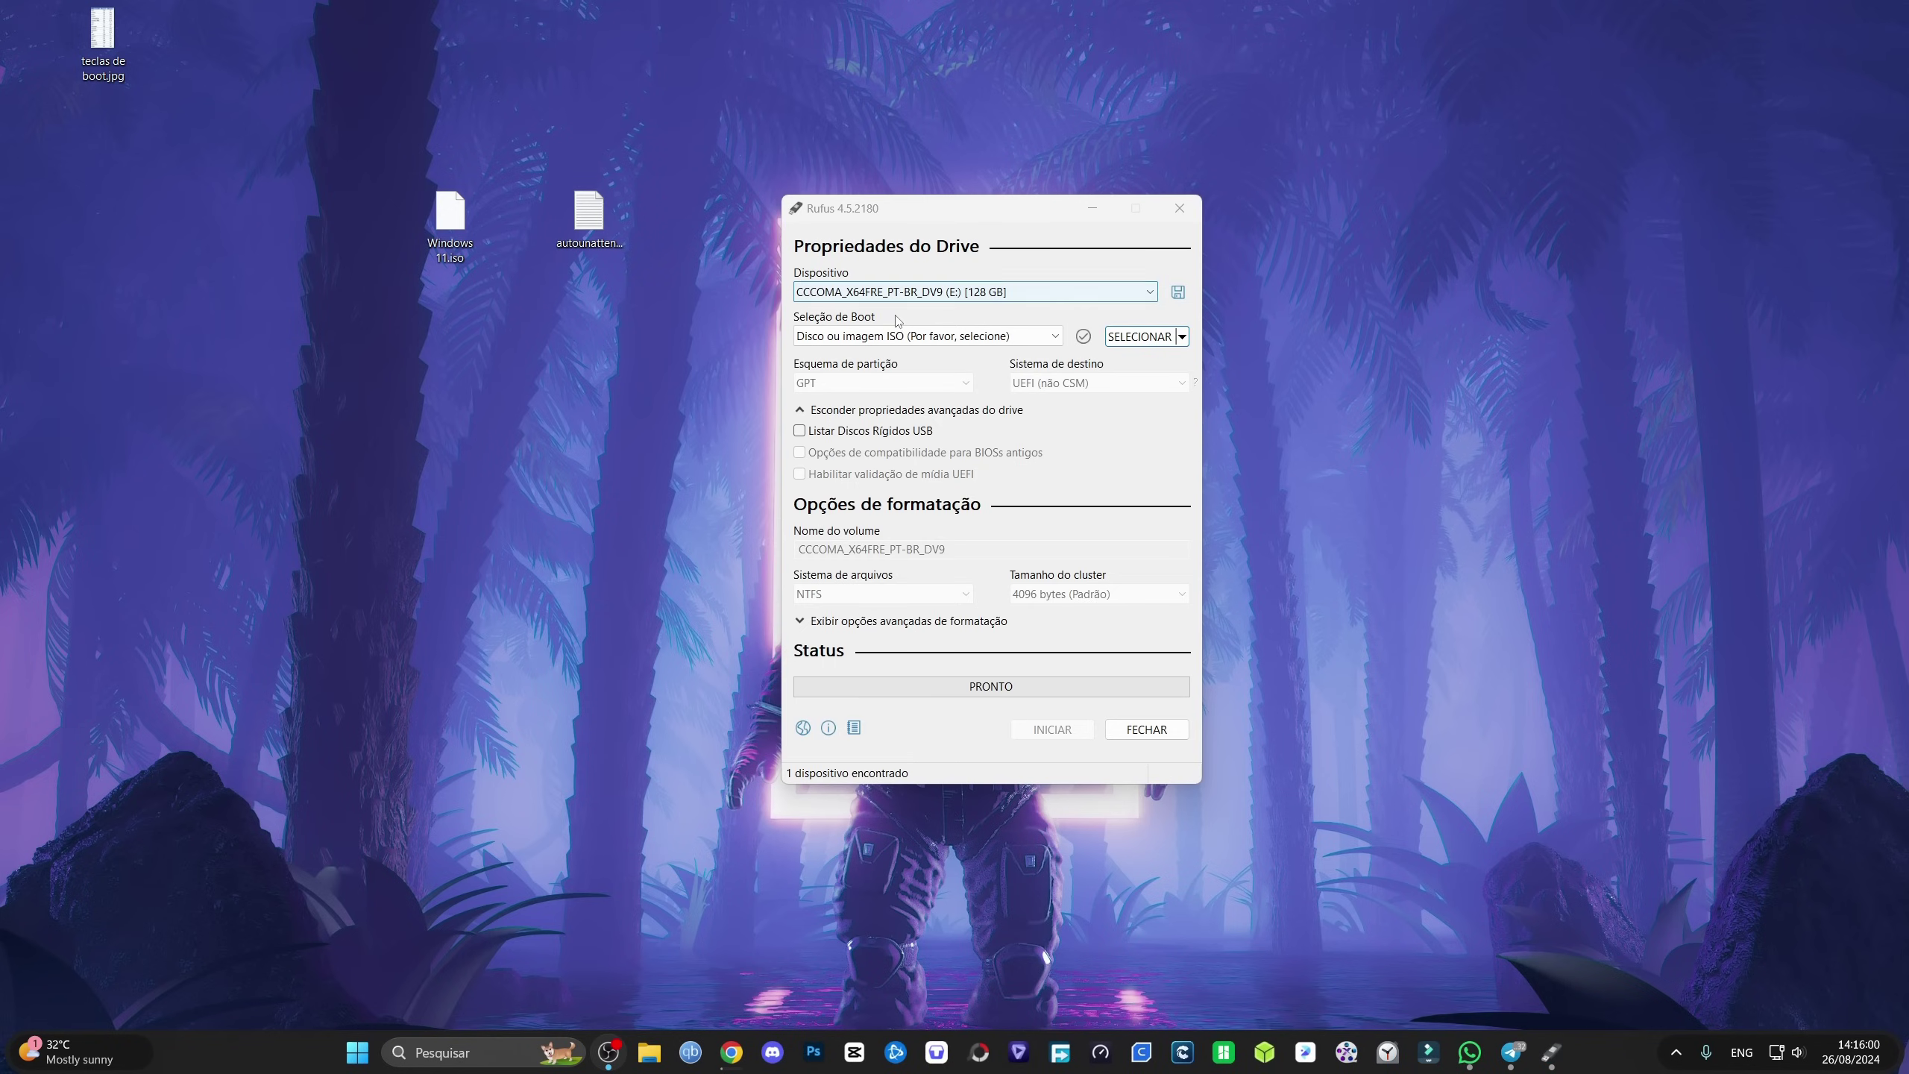
Step: Load Windows 11.iso and start writing it, accepting the customization options and erase warning
{"action": "left_click_drag", "start_coordinate": [450, 217], "coordinate": [459, 386]}
{"action": "left_click_drag", "start_coordinate": [1077, 465], "coordinate": [1077, 466]}
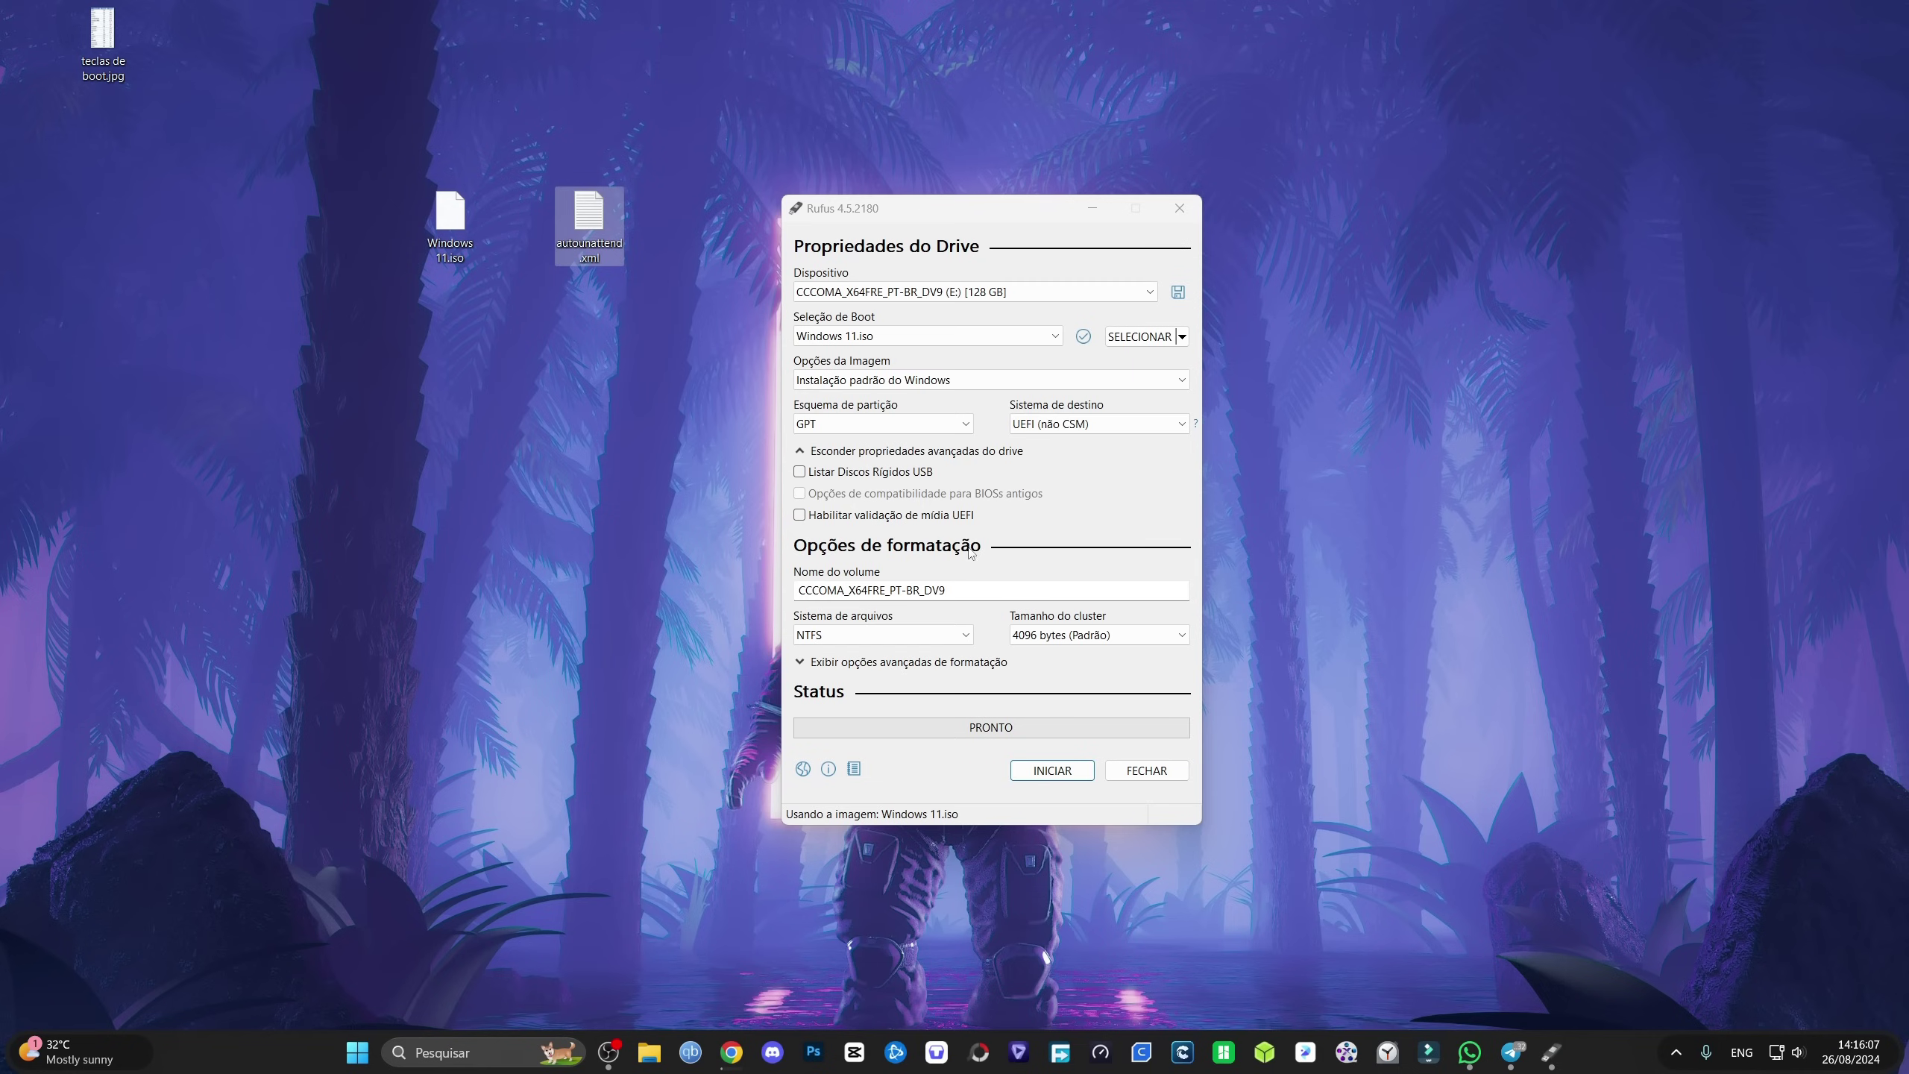
{"action": "left_click", "coordinate": [1026, 774]}
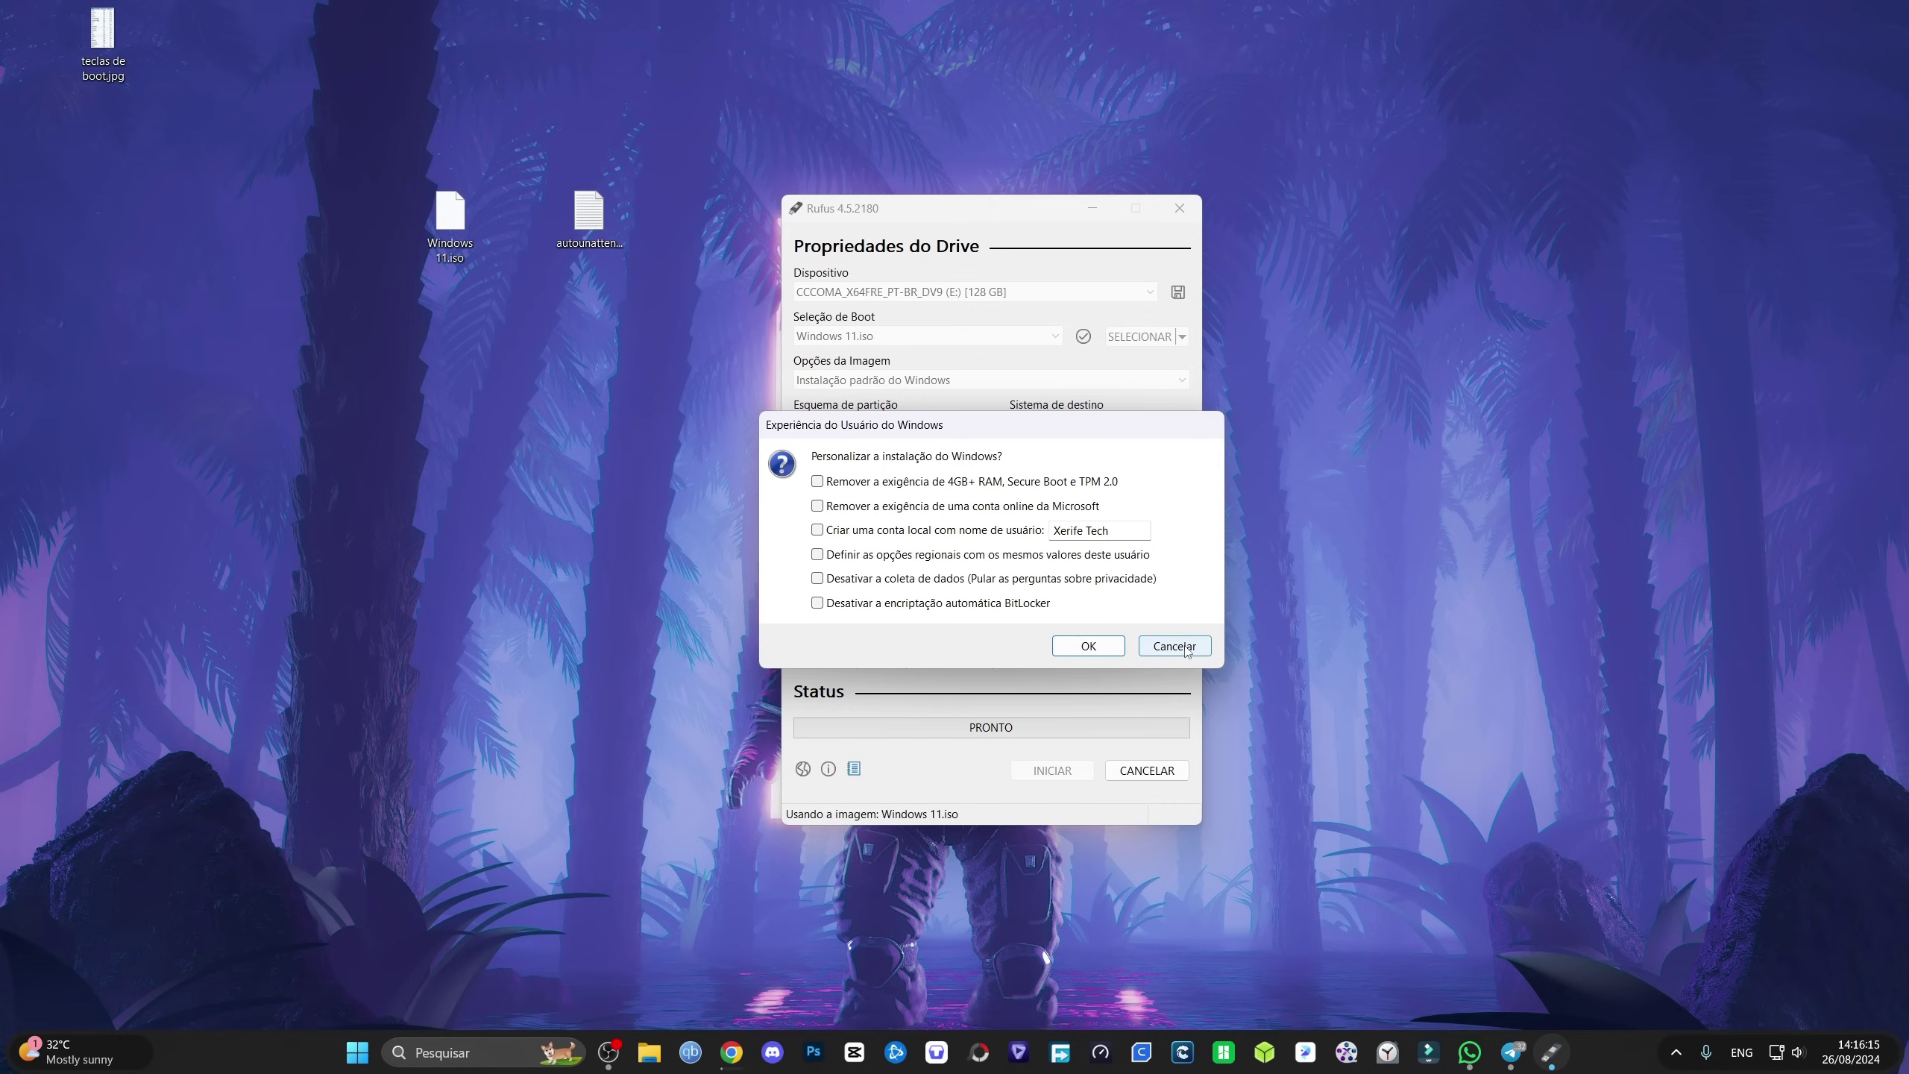
{"action": "left_click", "coordinate": [1088, 645]}
{"action": "left_click", "coordinate": [1023, 606]}
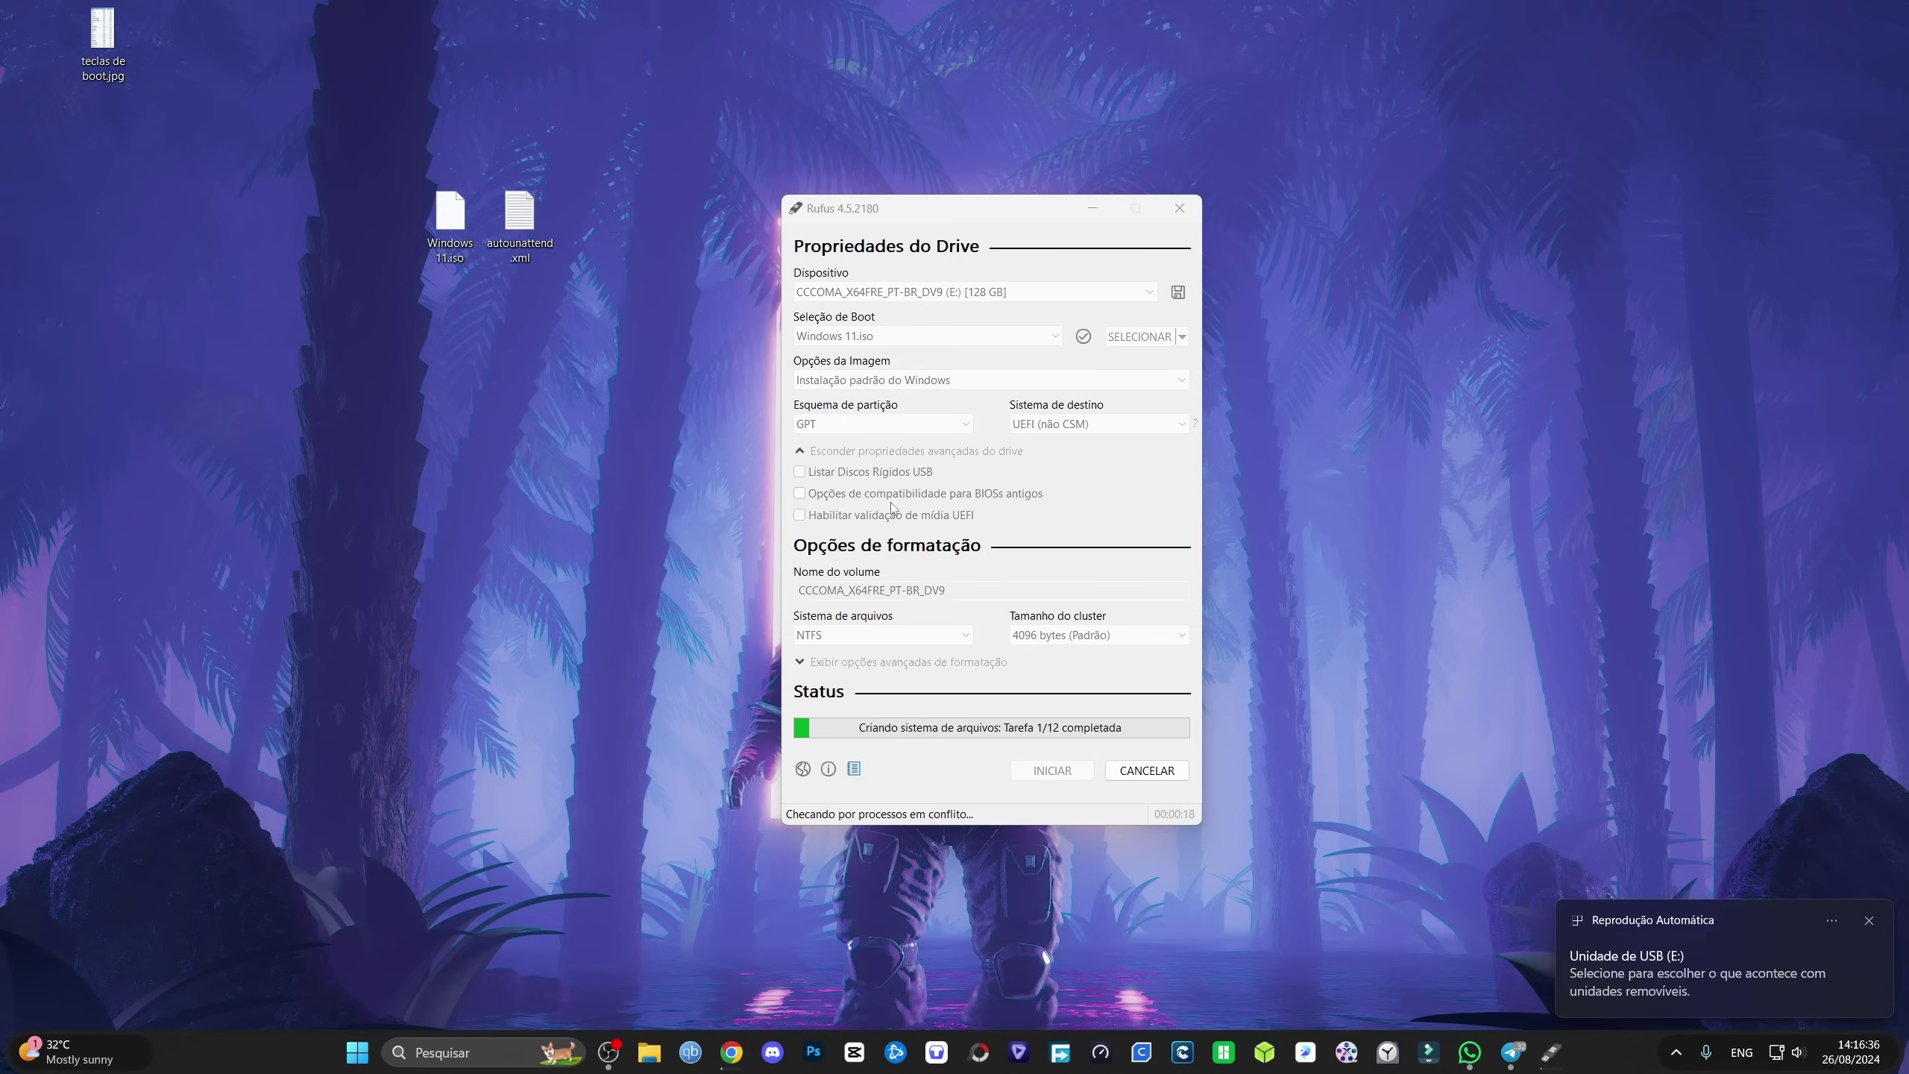
Step: Open autounattend.xml in Notepad and scroll down to the app-removal list
{"action": "left_click_drag", "start_coordinate": [518, 218], "coordinate": [518, 399]}
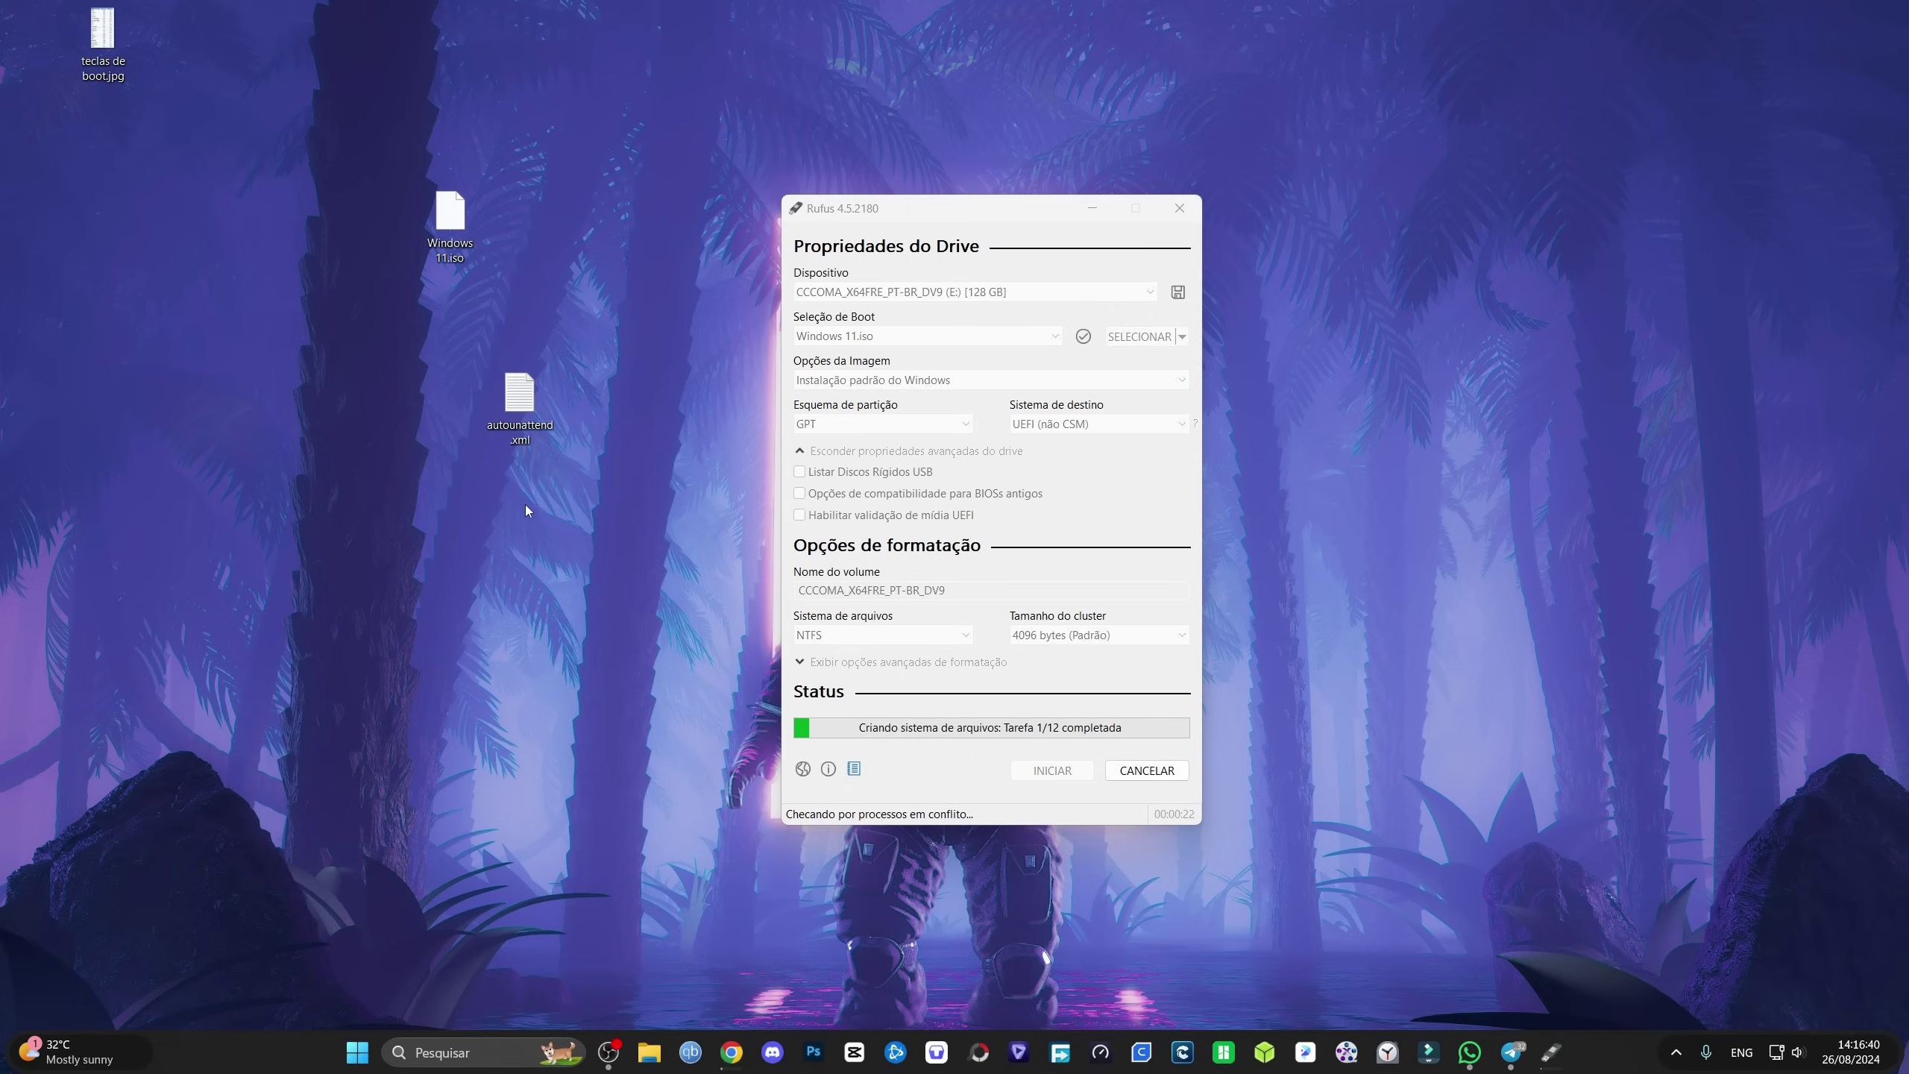
{"action": "right_click", "coordinate": [517, 406]}
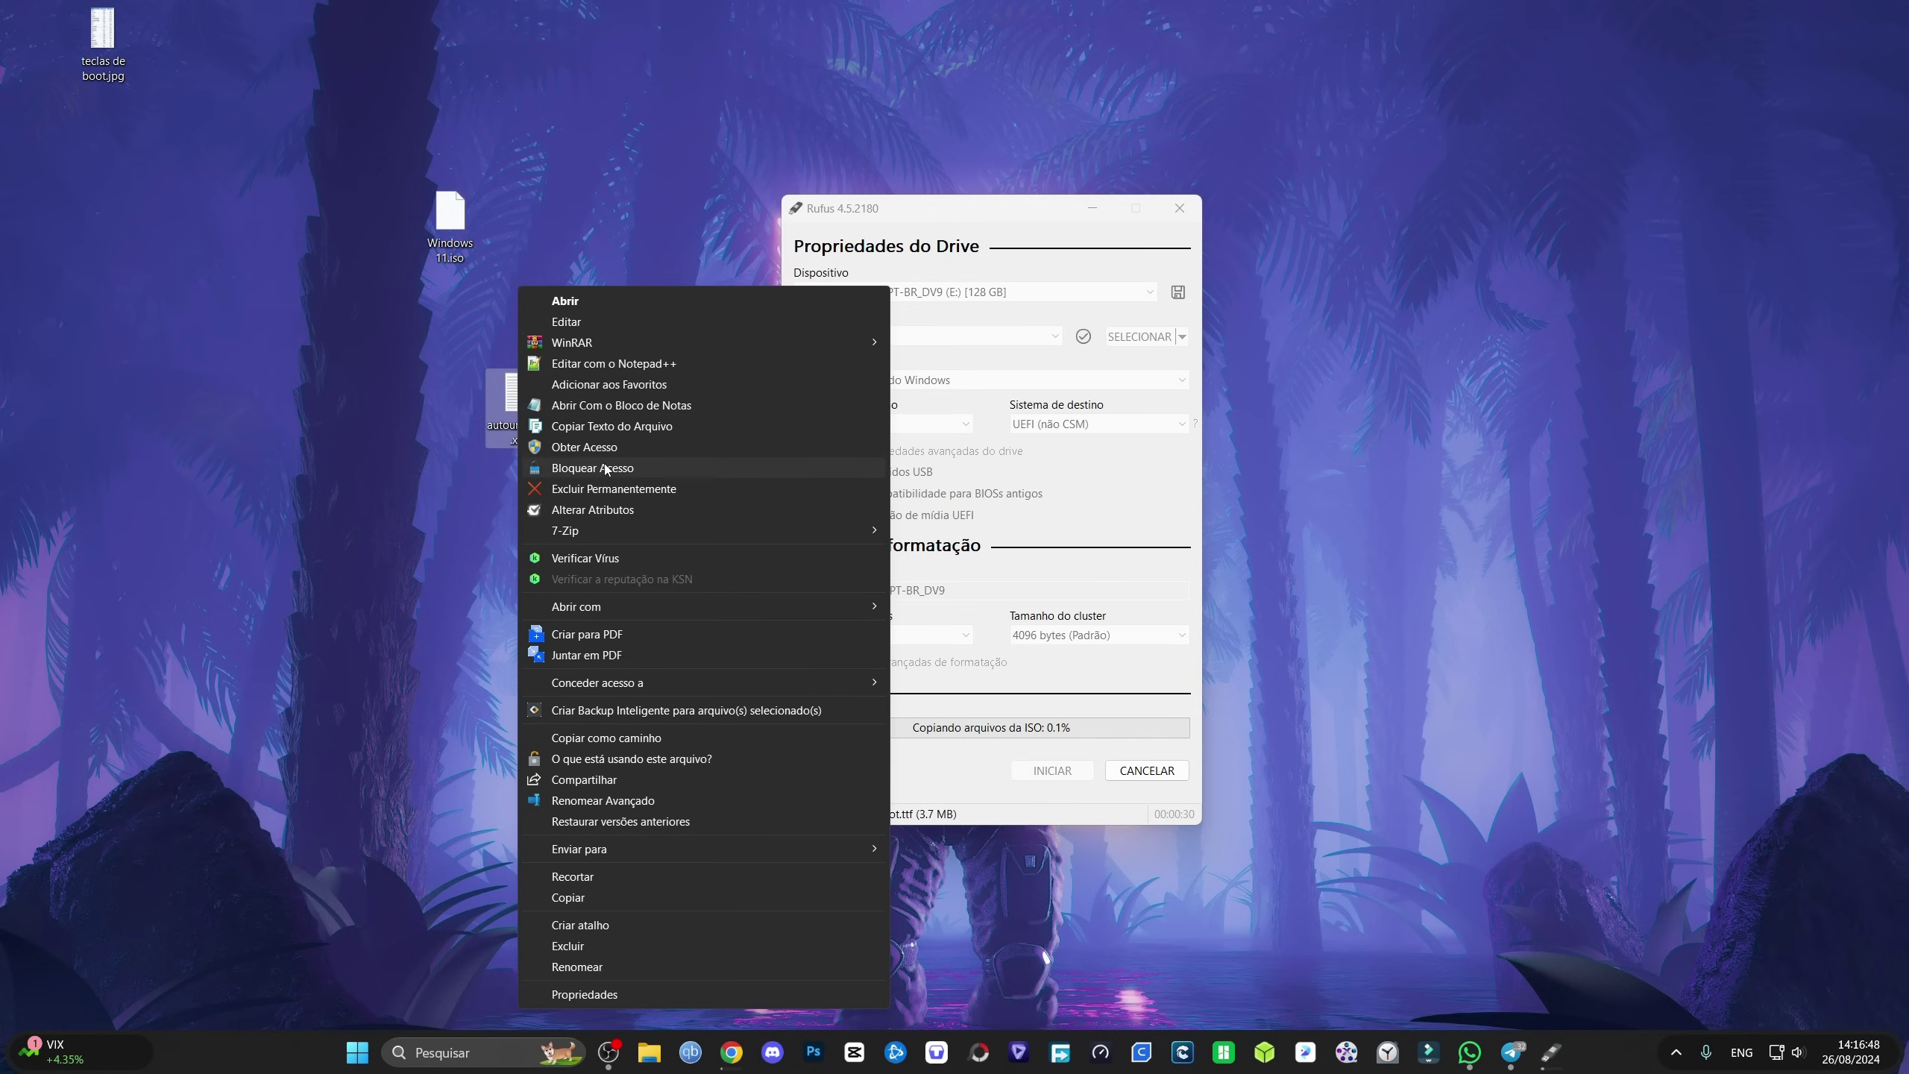
{"action": "left_click", "coordinate": [598, 407]}
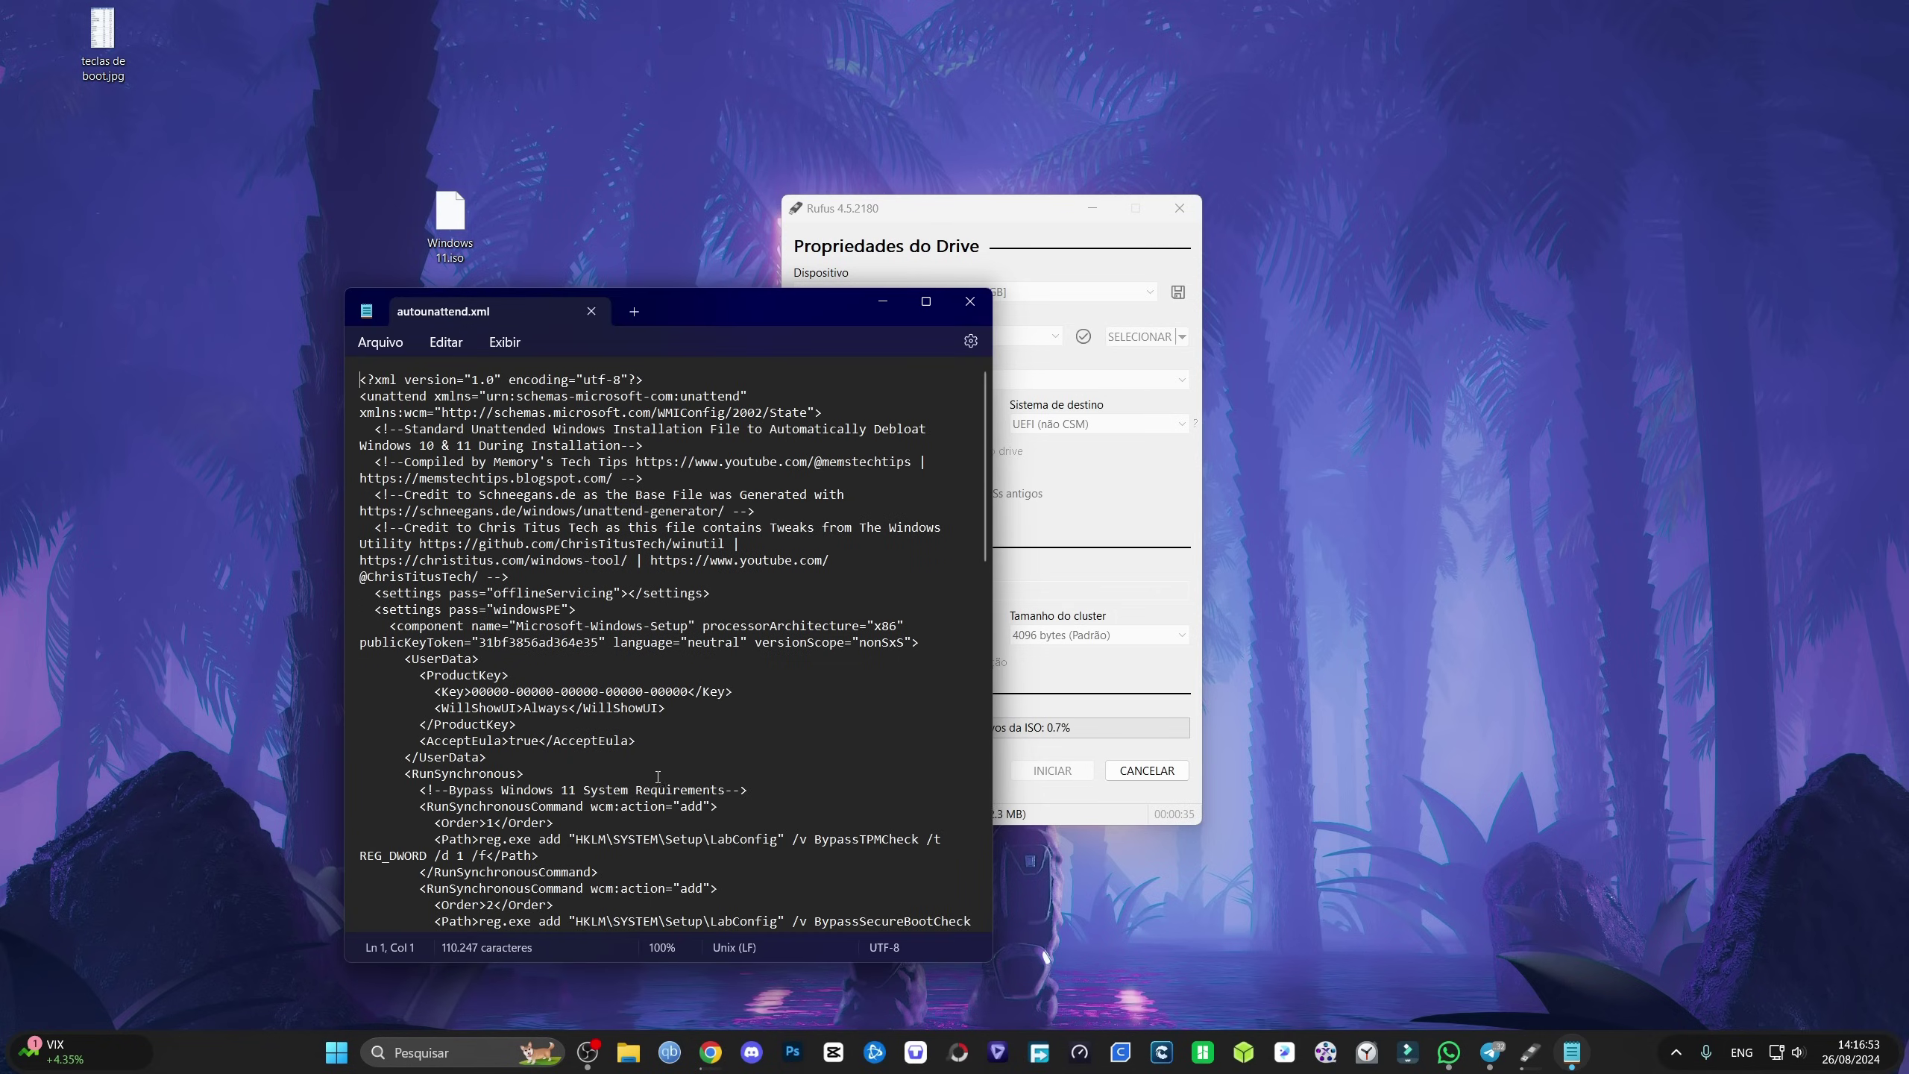
{"action": "scroll", "coordinate": [720, 730], "scroll_direction": "down", "scroll_amount": 20}
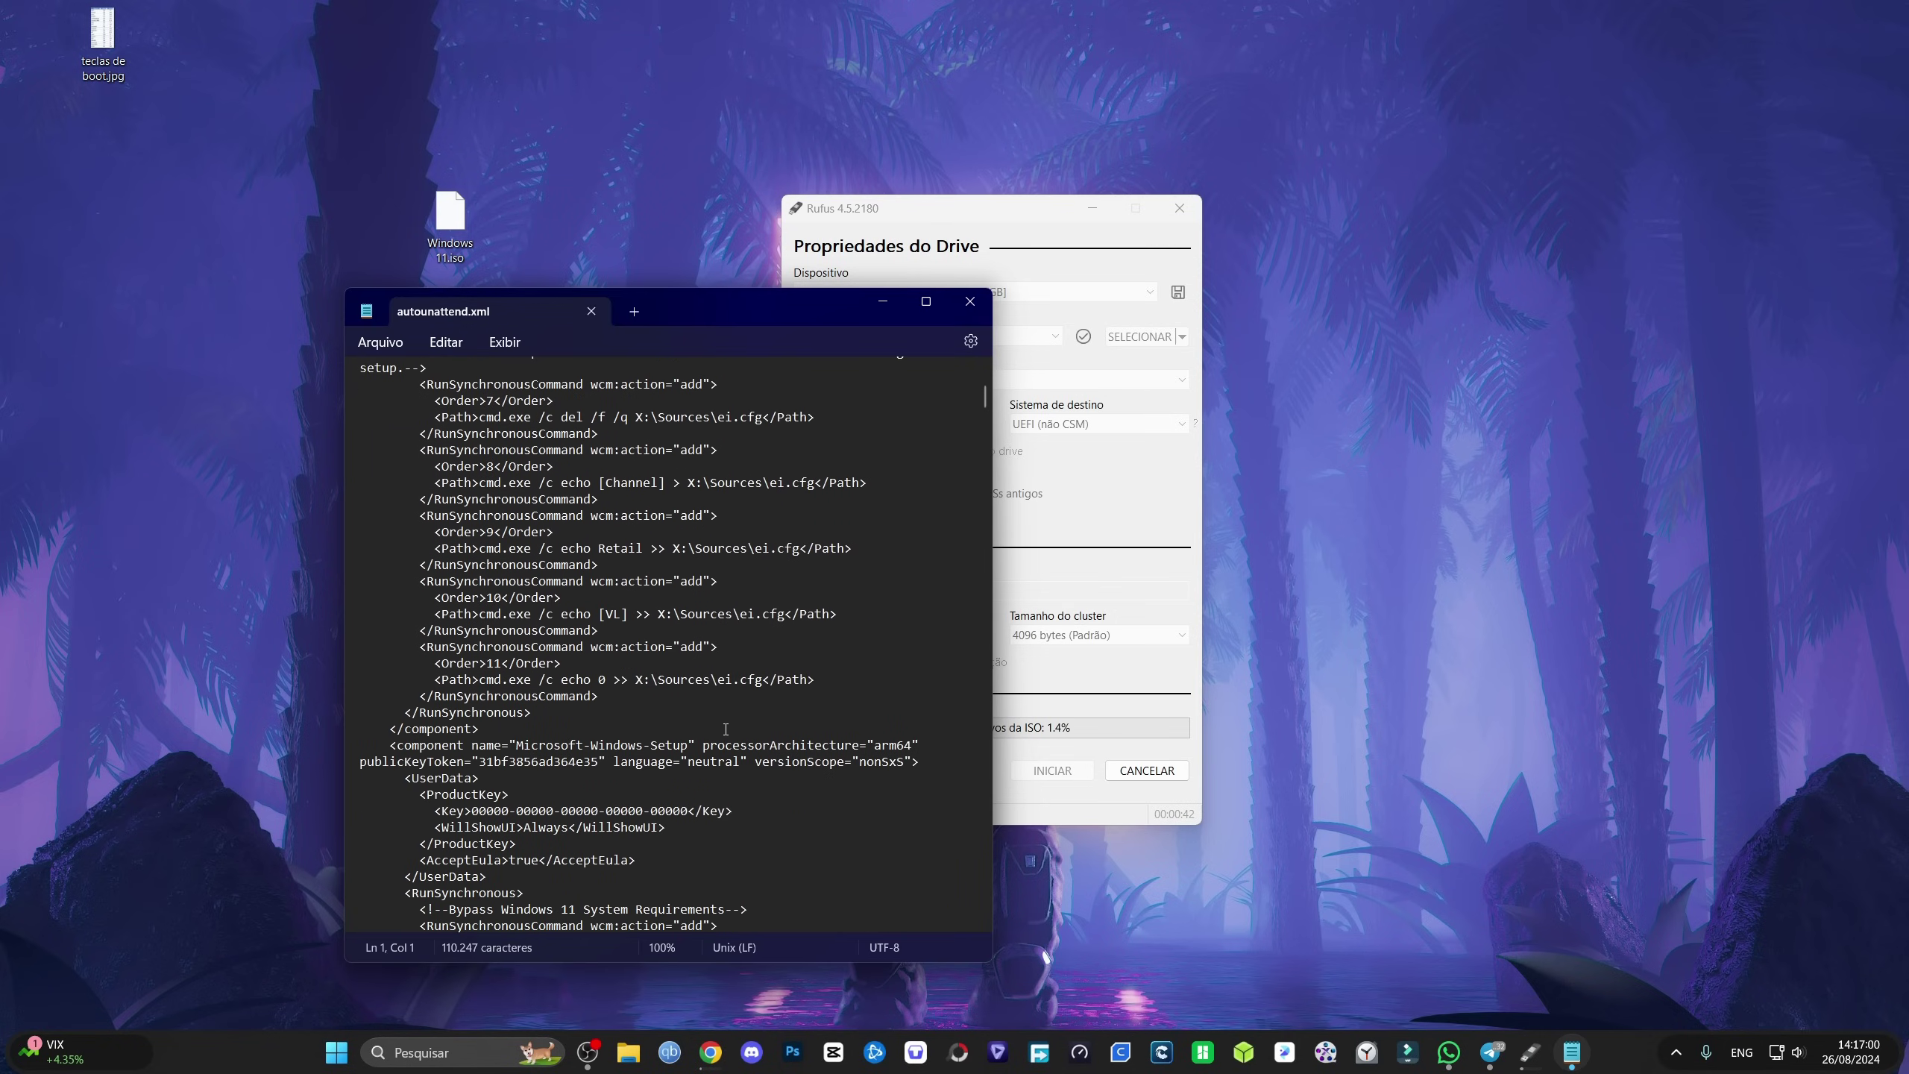
{"action": "scroll", "coordinate": [726, 733], "scroll_direction": "down", "scroll_amount": 11}
{"action": "scroll", "coordinate": [722, 743], "scroll_direction": "down", "scroll_amount": 9}
{"action": "scroll", "coordinate": [705, 748], "scroll_direction": "down", "scroll_amount": 4}
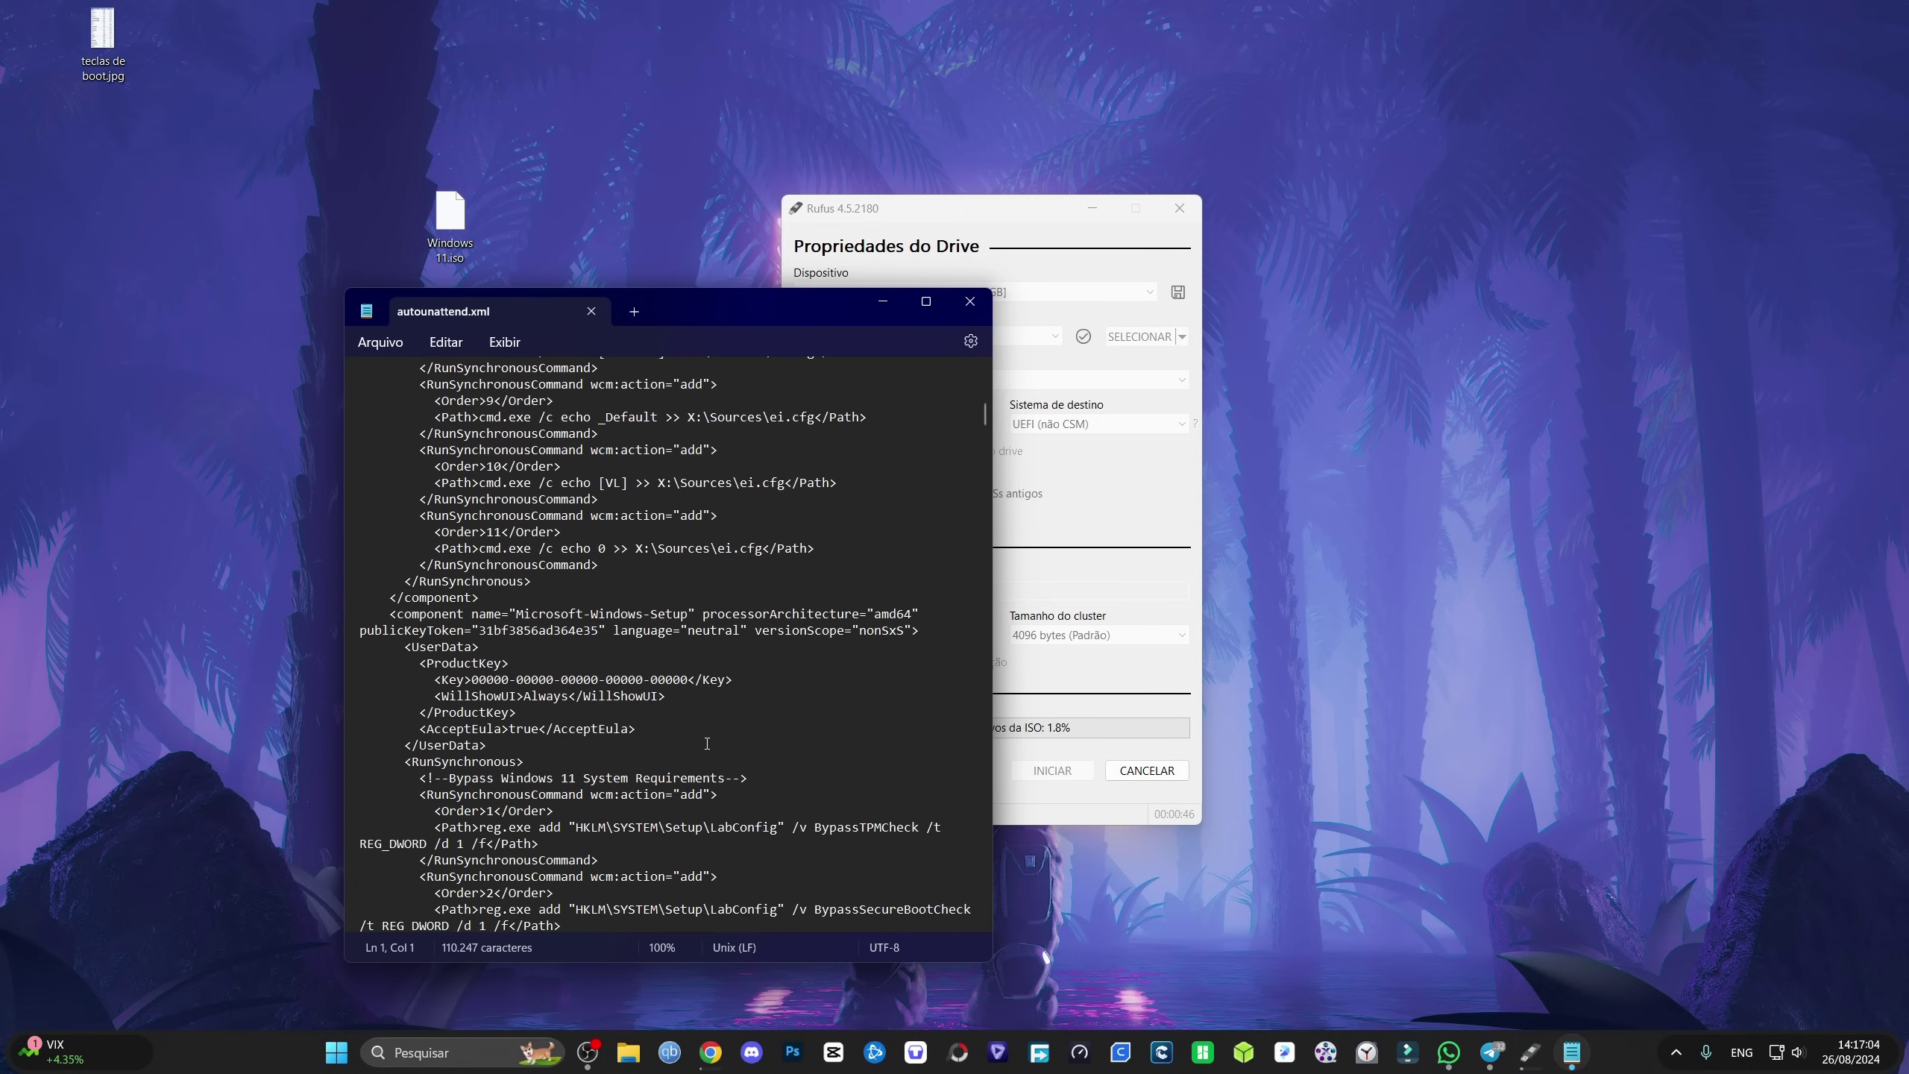
{"action": "scroll", "coordinate": [693, 721], "scroll_direction": "down", "scroll_amount": 10}
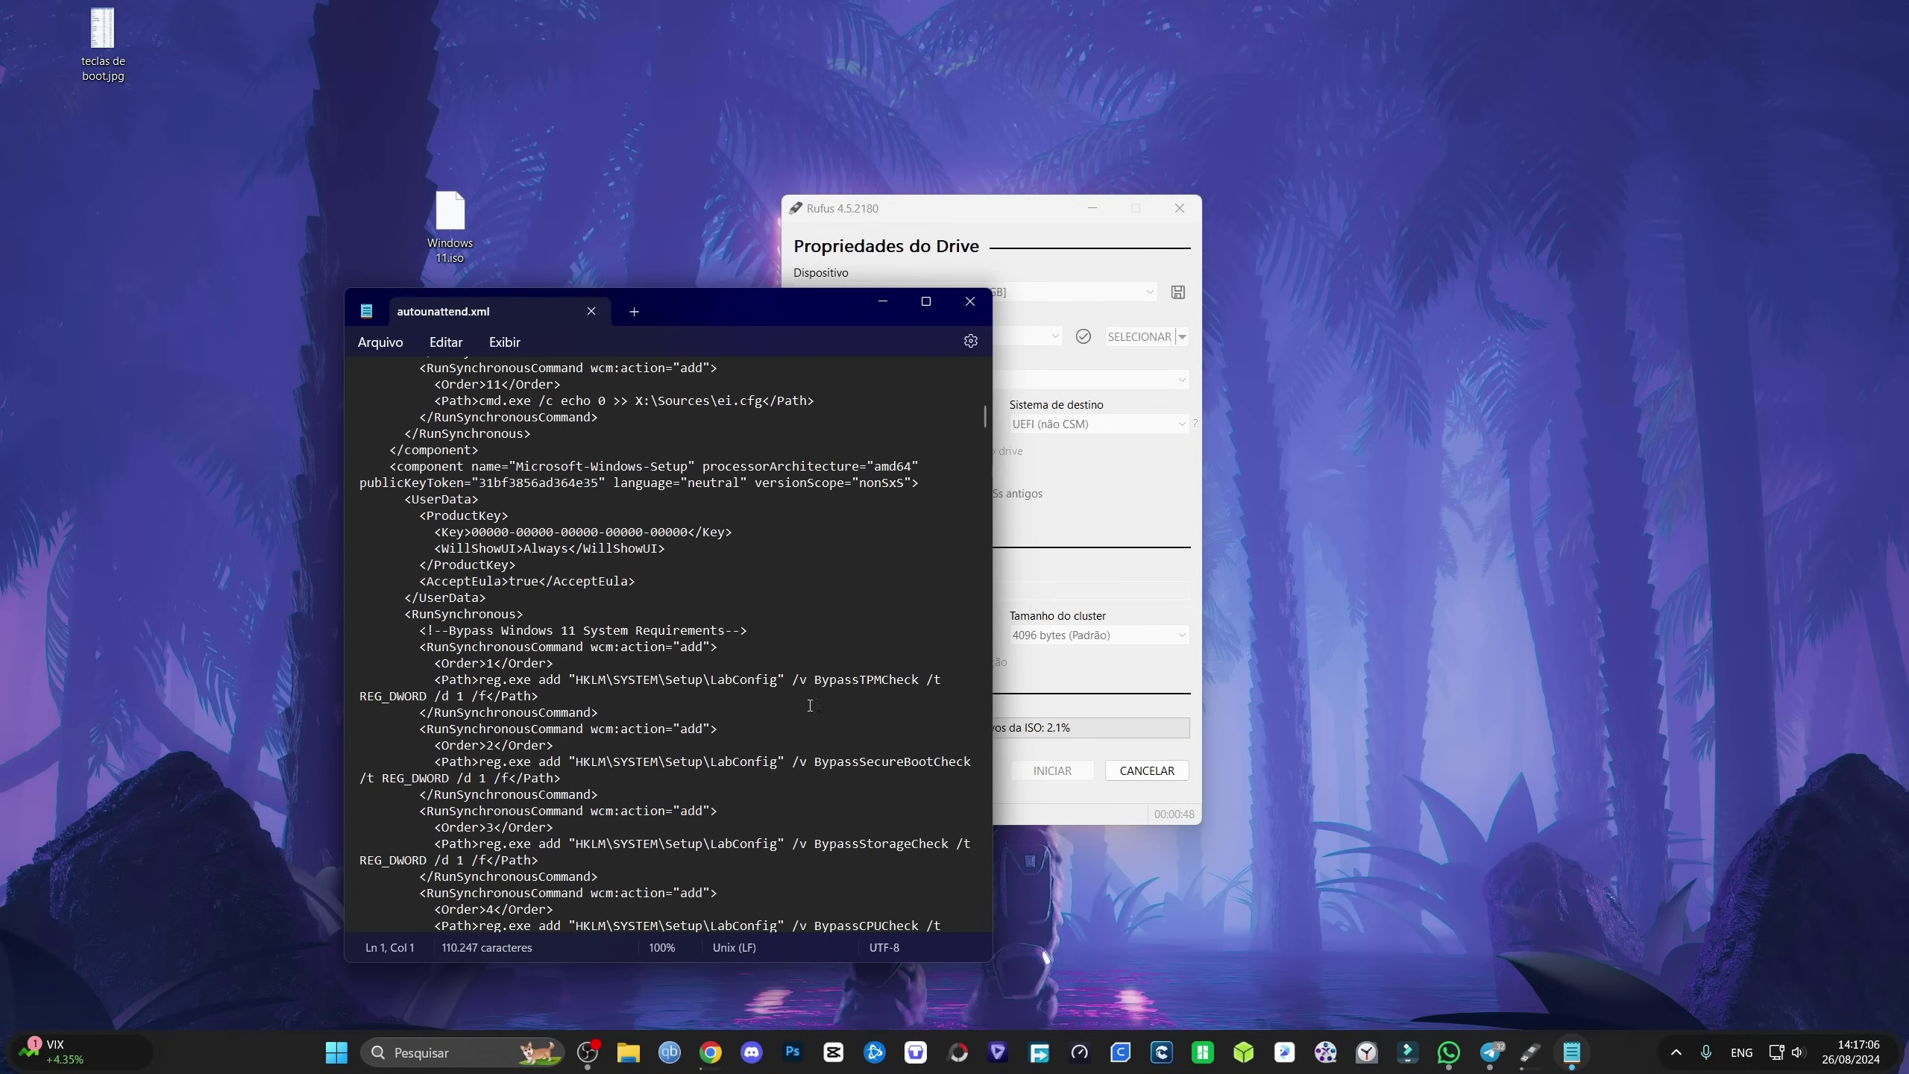
{"action": "scroll", "coordinate": [687, 746], "scroll_direction": "down", "scroll_amount": 20}
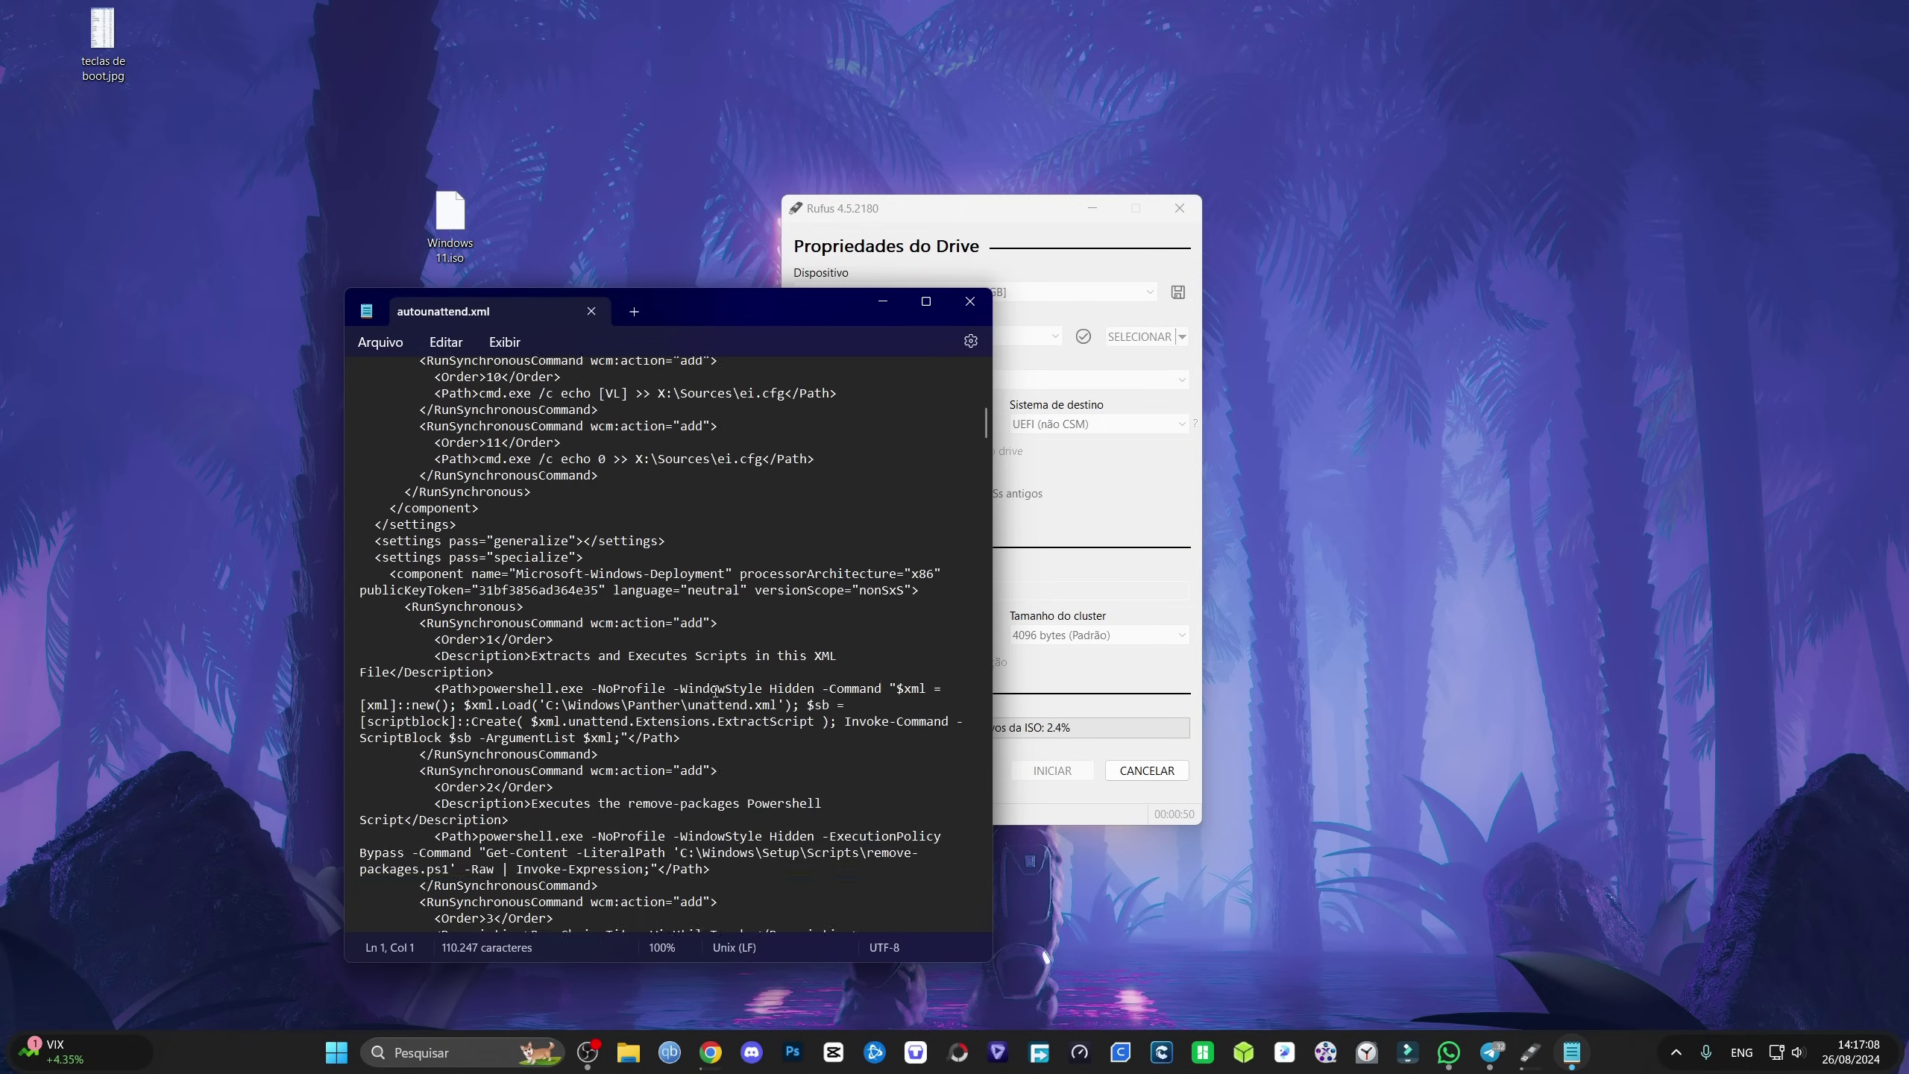
{"action": "scroll", "coordinate": [776, 724], "scroll_direction": "down", "scroll_amount": 6}
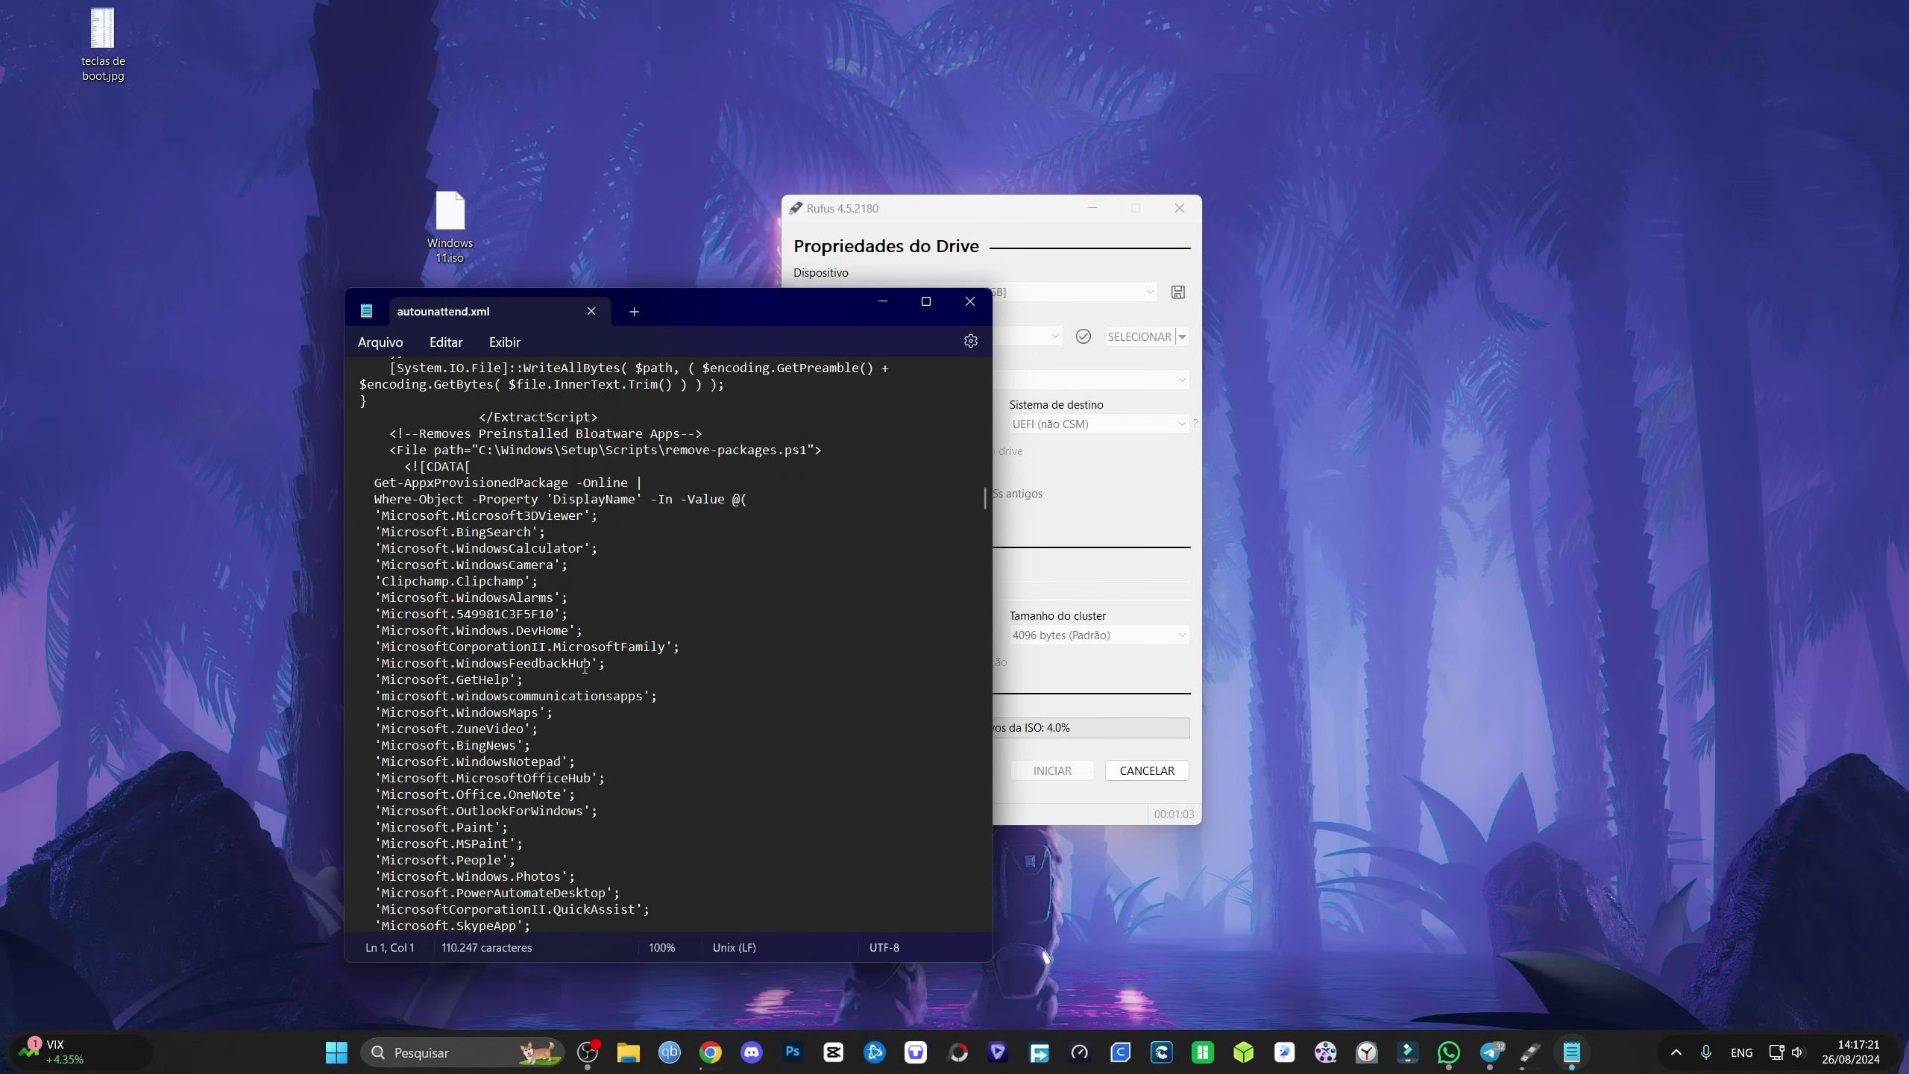
{"action": "scroll", "coordinate": [457, 577], "scroll_direction": "down", "scroll_amount": 3}
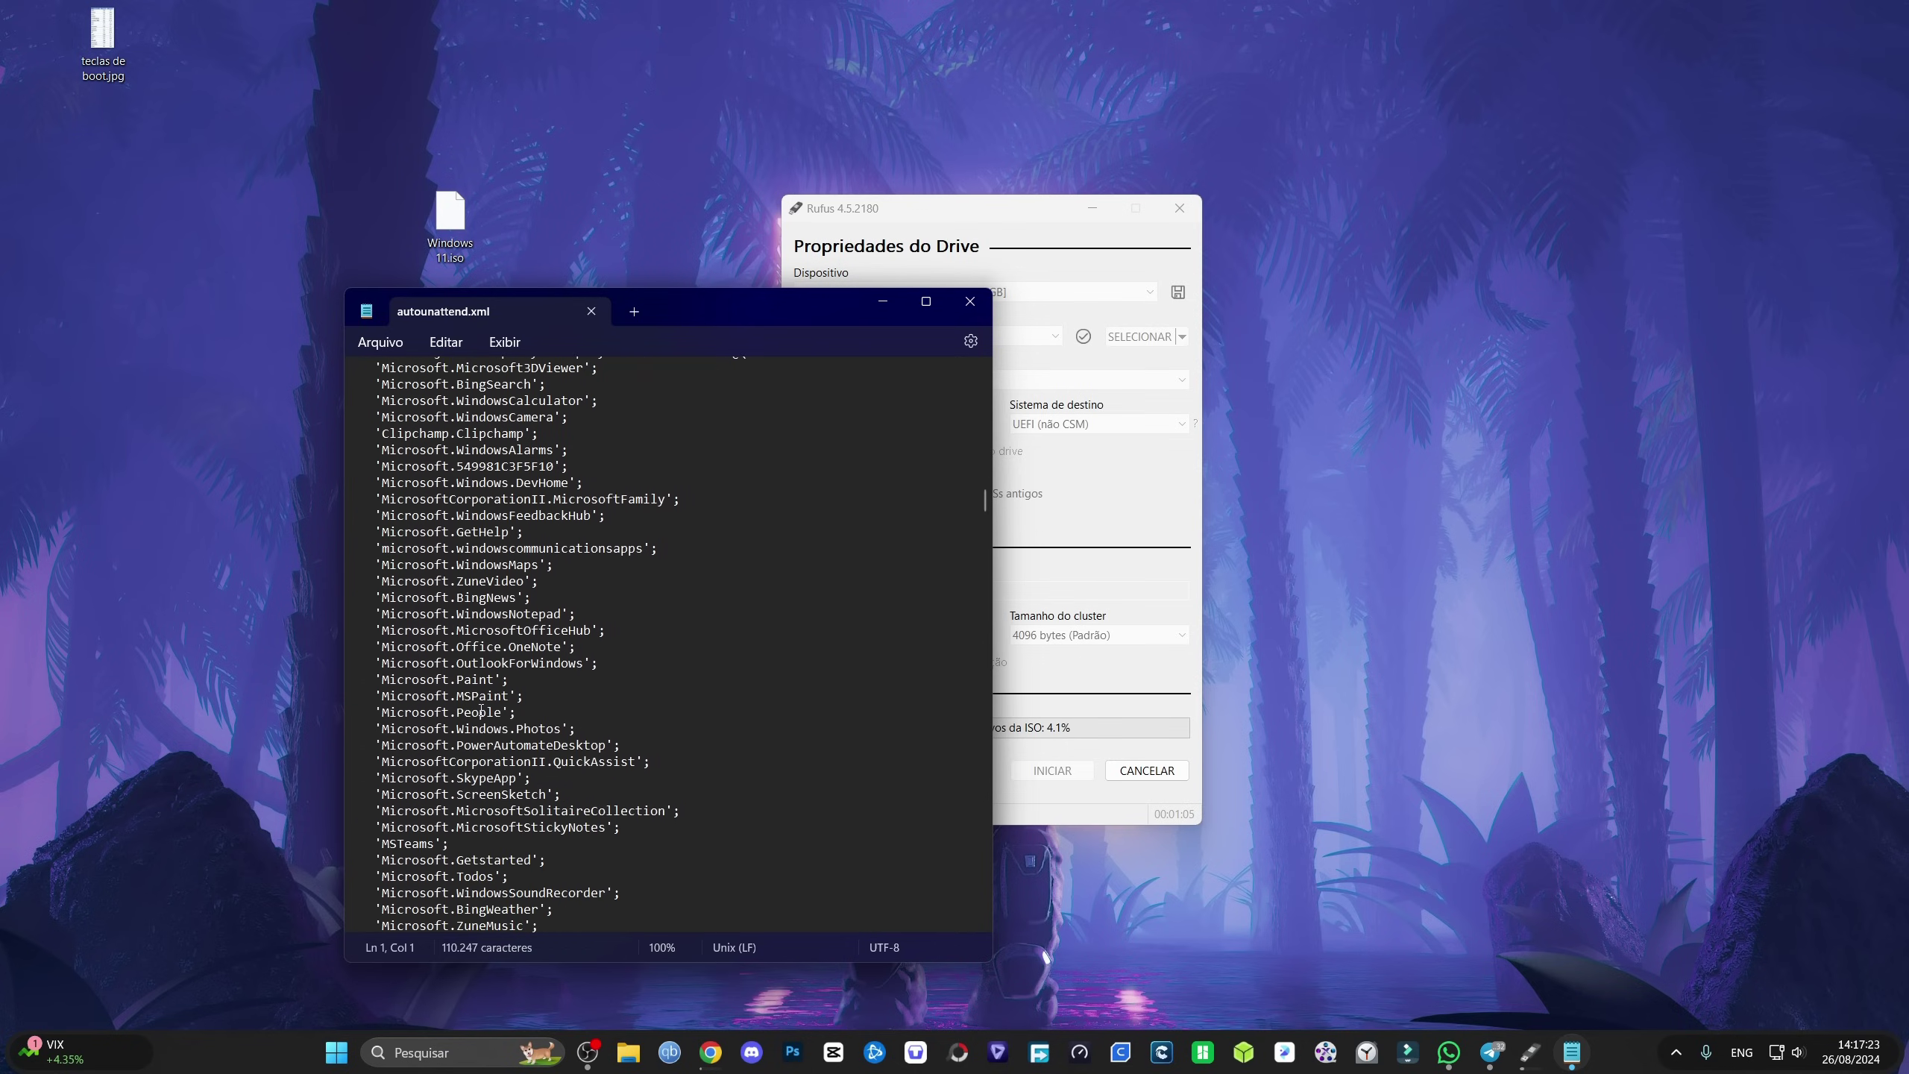
{"action": "scroll", "coordinate": [504, 620], "scroll_direction": "up", "scroll_amount": 4}
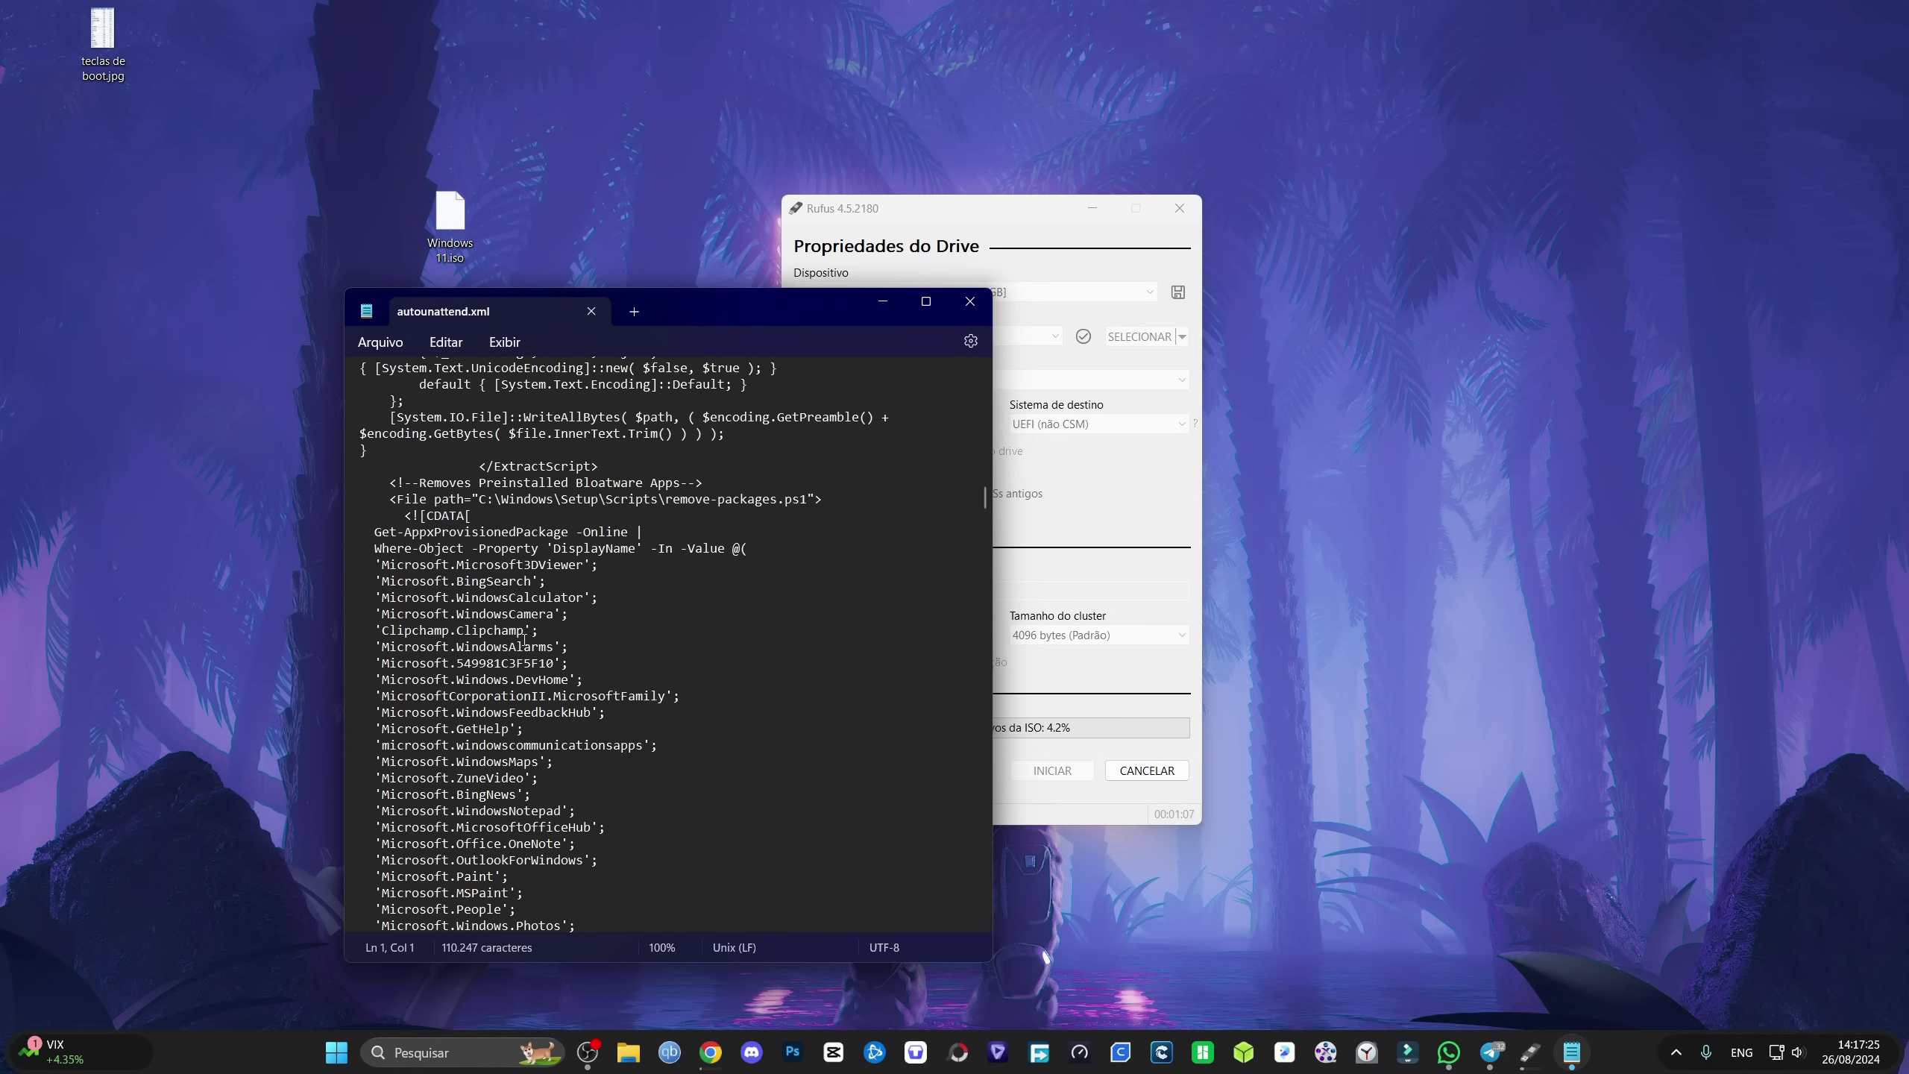
{"action": "scroll", "coordinate": [490, 674], "scroll_direction": "down", "scroll_amount": 4}
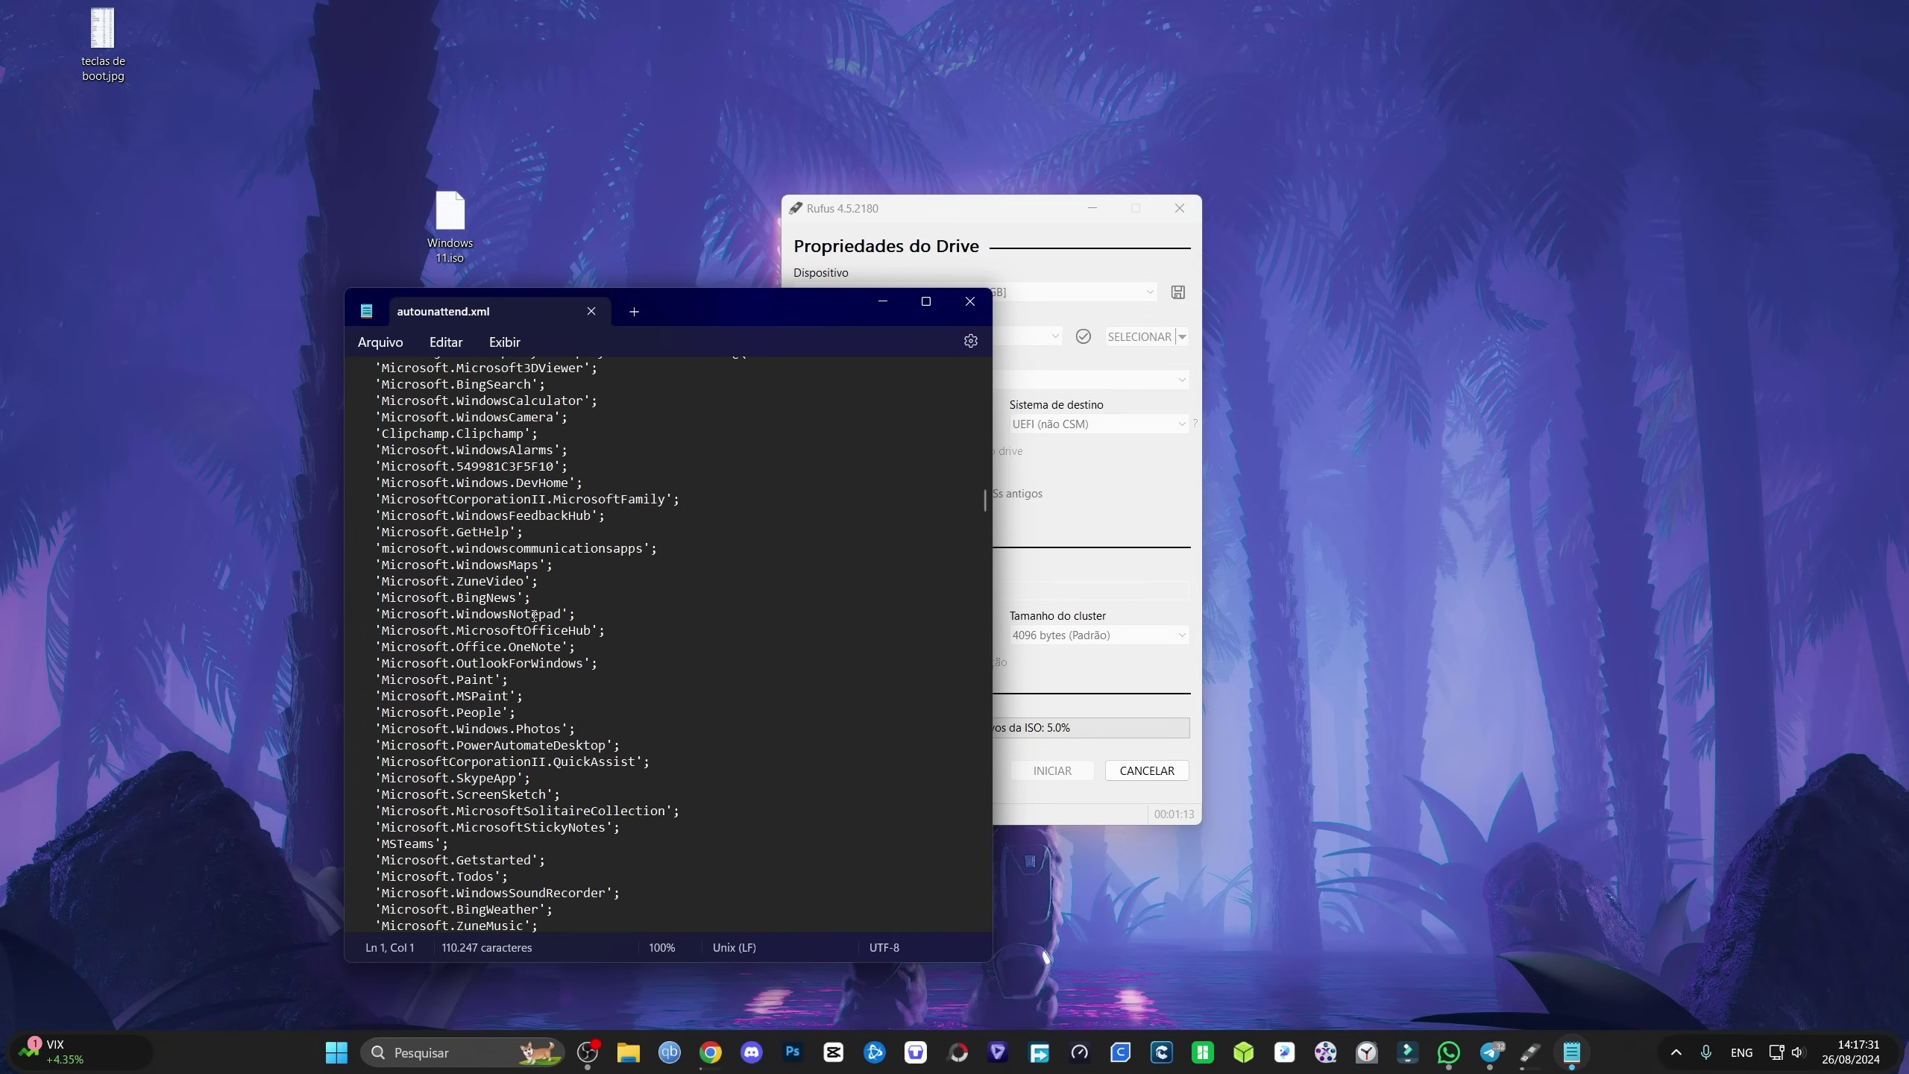
Step: Delete the 'Microsoft.YourPhone' entry and its blank line from the app-removal list, then start saving
{"action": "left_click_drag", "start_coordinate": [542, 604], "coordinate": [370, 598]}
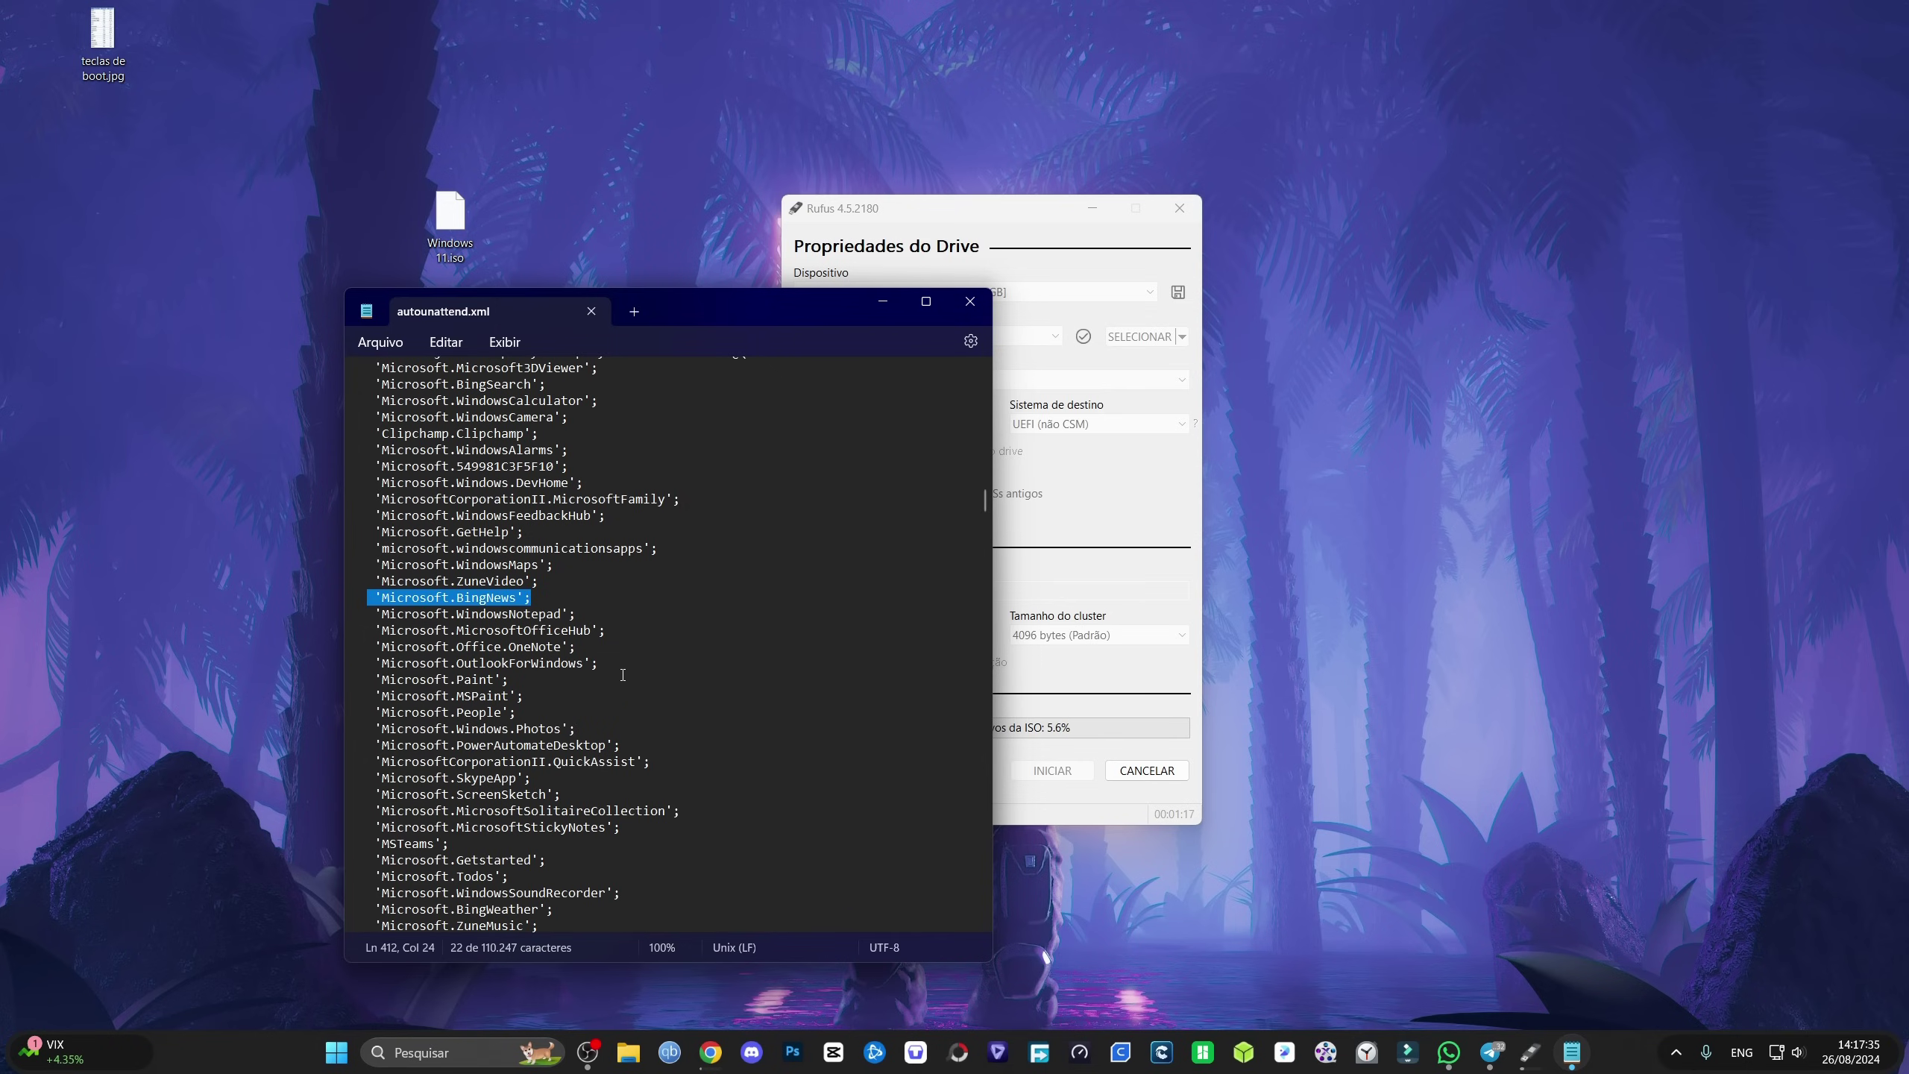
{"action": "left_click", "coordinate": [628, 651]}
{"action": "scroll", "coordinate": [569, 791], "scroll_direction": "down", "scroll_amount": 5}
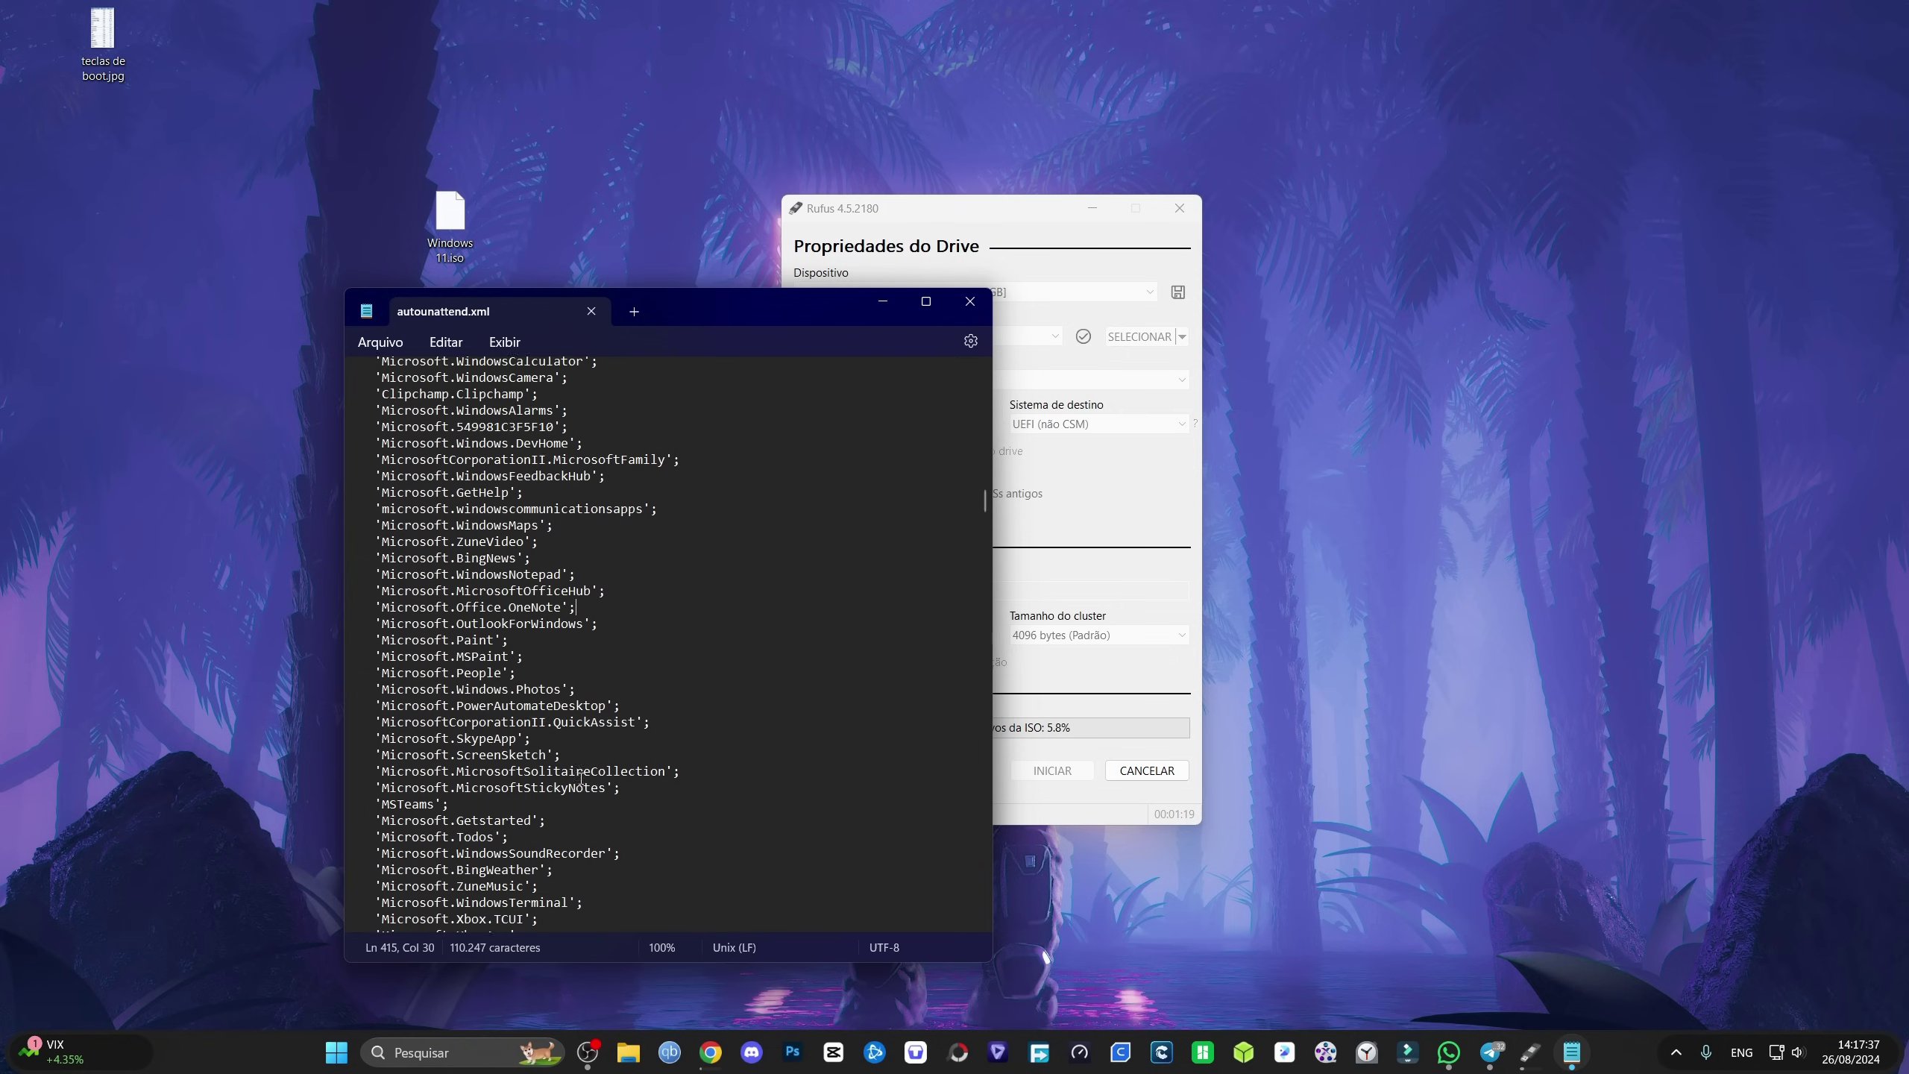
{"action": "scroll", "coordinate": [588, 782], "scroll_direction": "down", "scroll_amount": 6}
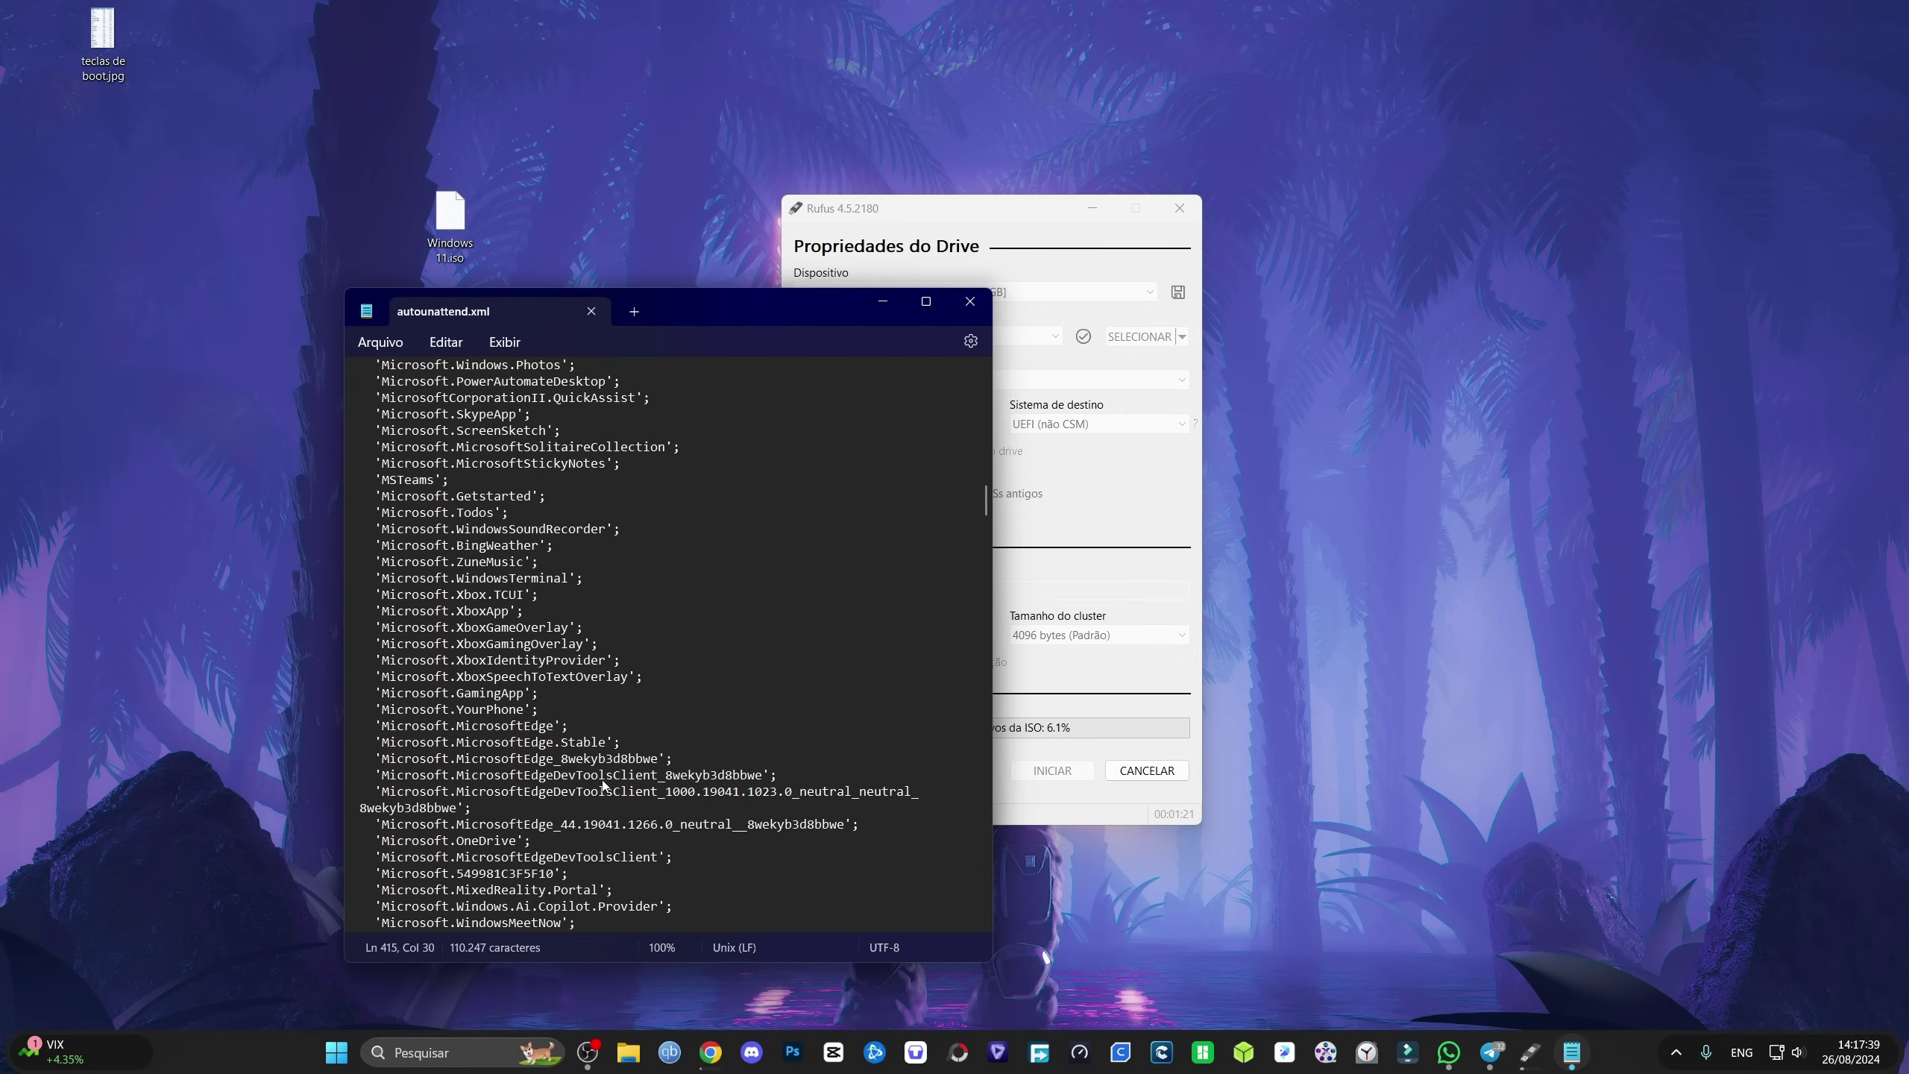
{"action": "scroll", "coordinate": [568, 743], "scroll_direction": "down", "scroll_amount": 2}
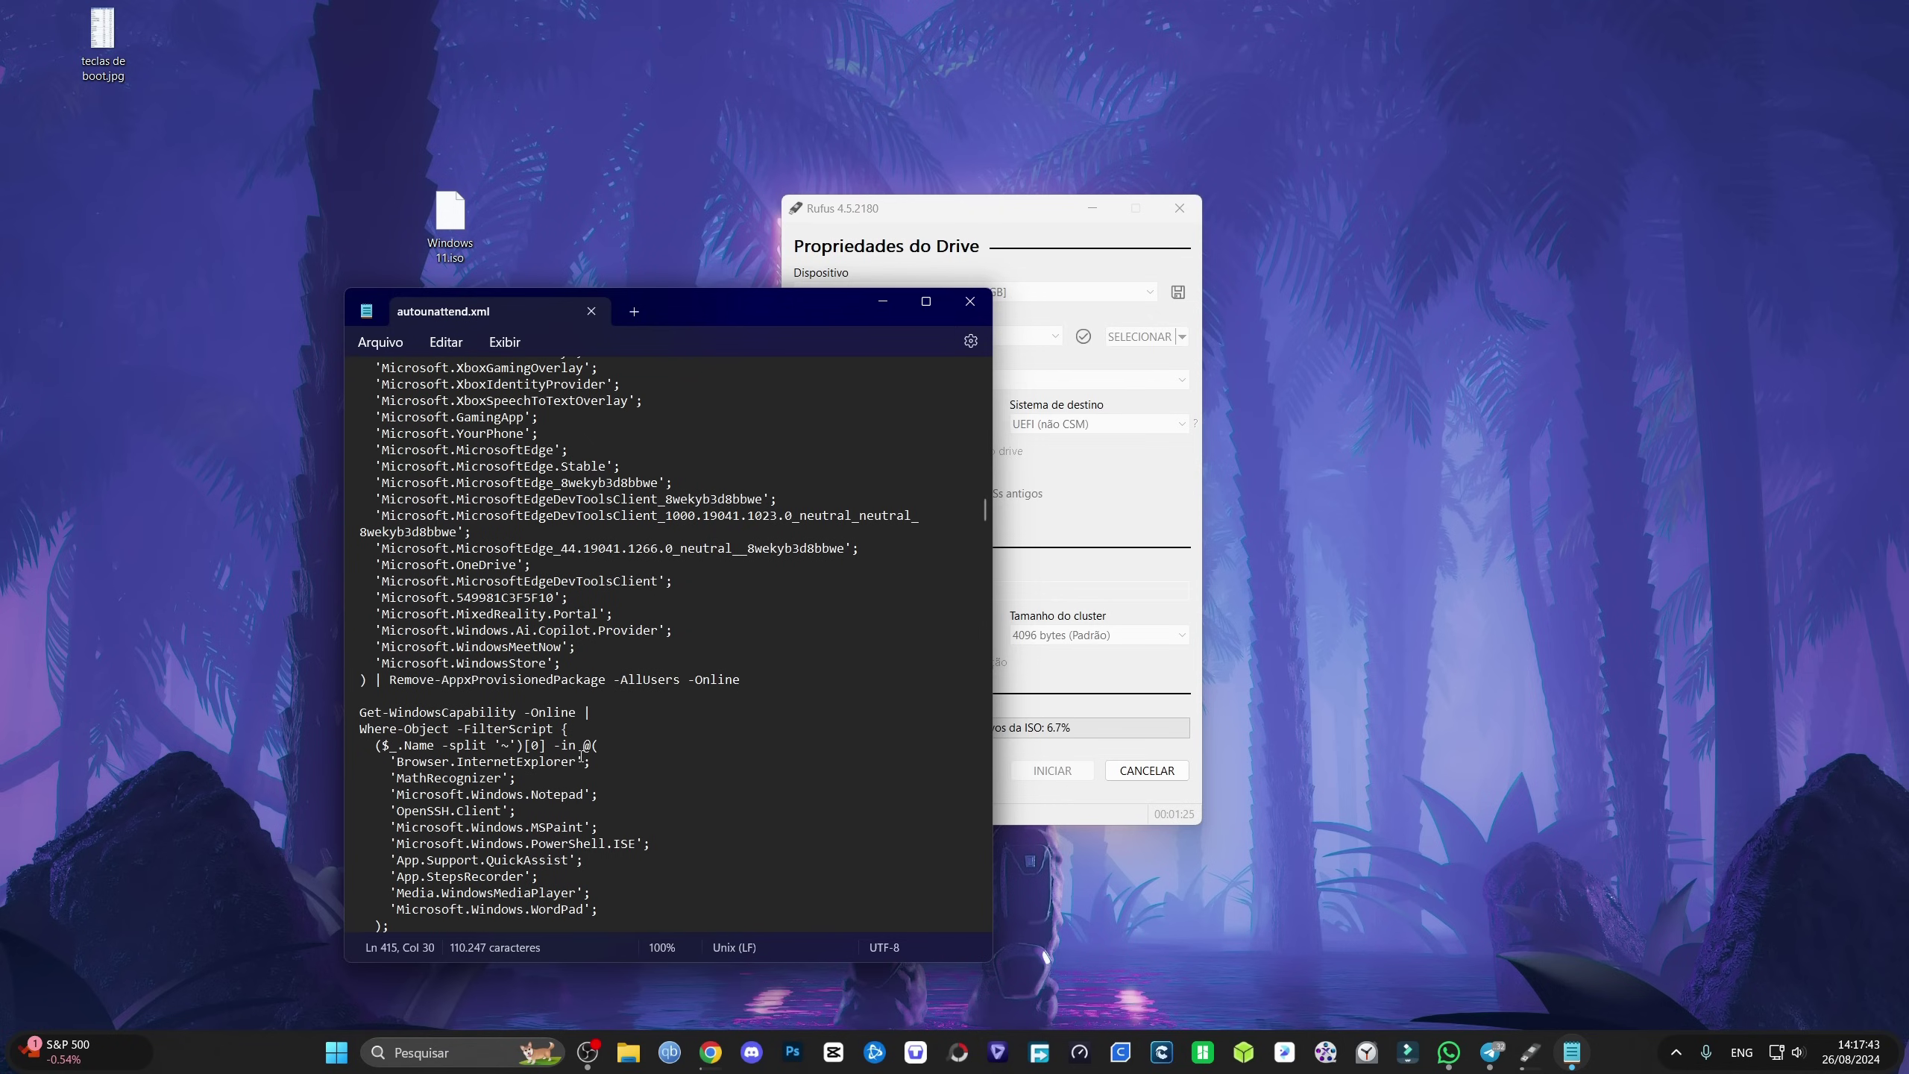
{"action": "scroll", "coordinate": [641, 729], "scroll_direction": "up", "scroll_amount": 1}
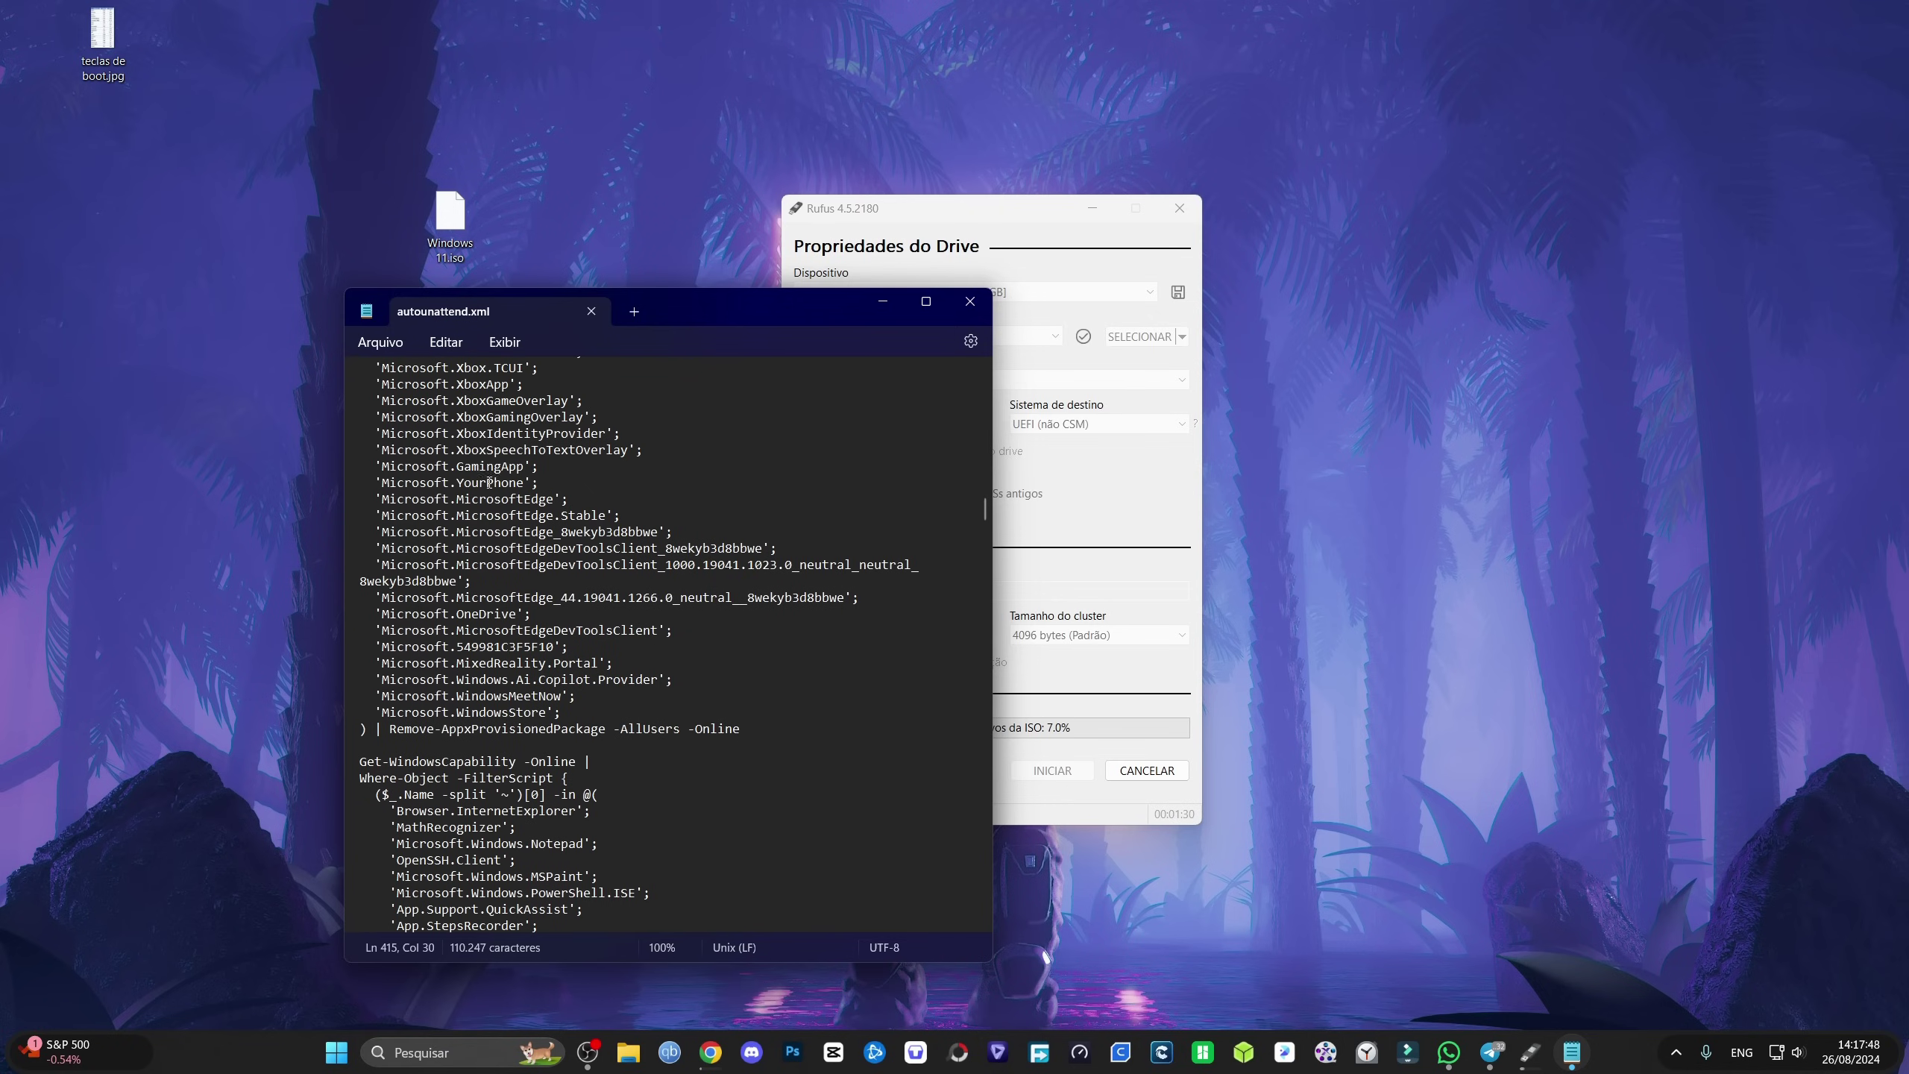
{"action": "left_click_drag", "start_coordinate": [547, 483], "coordinate": [375, 493]}
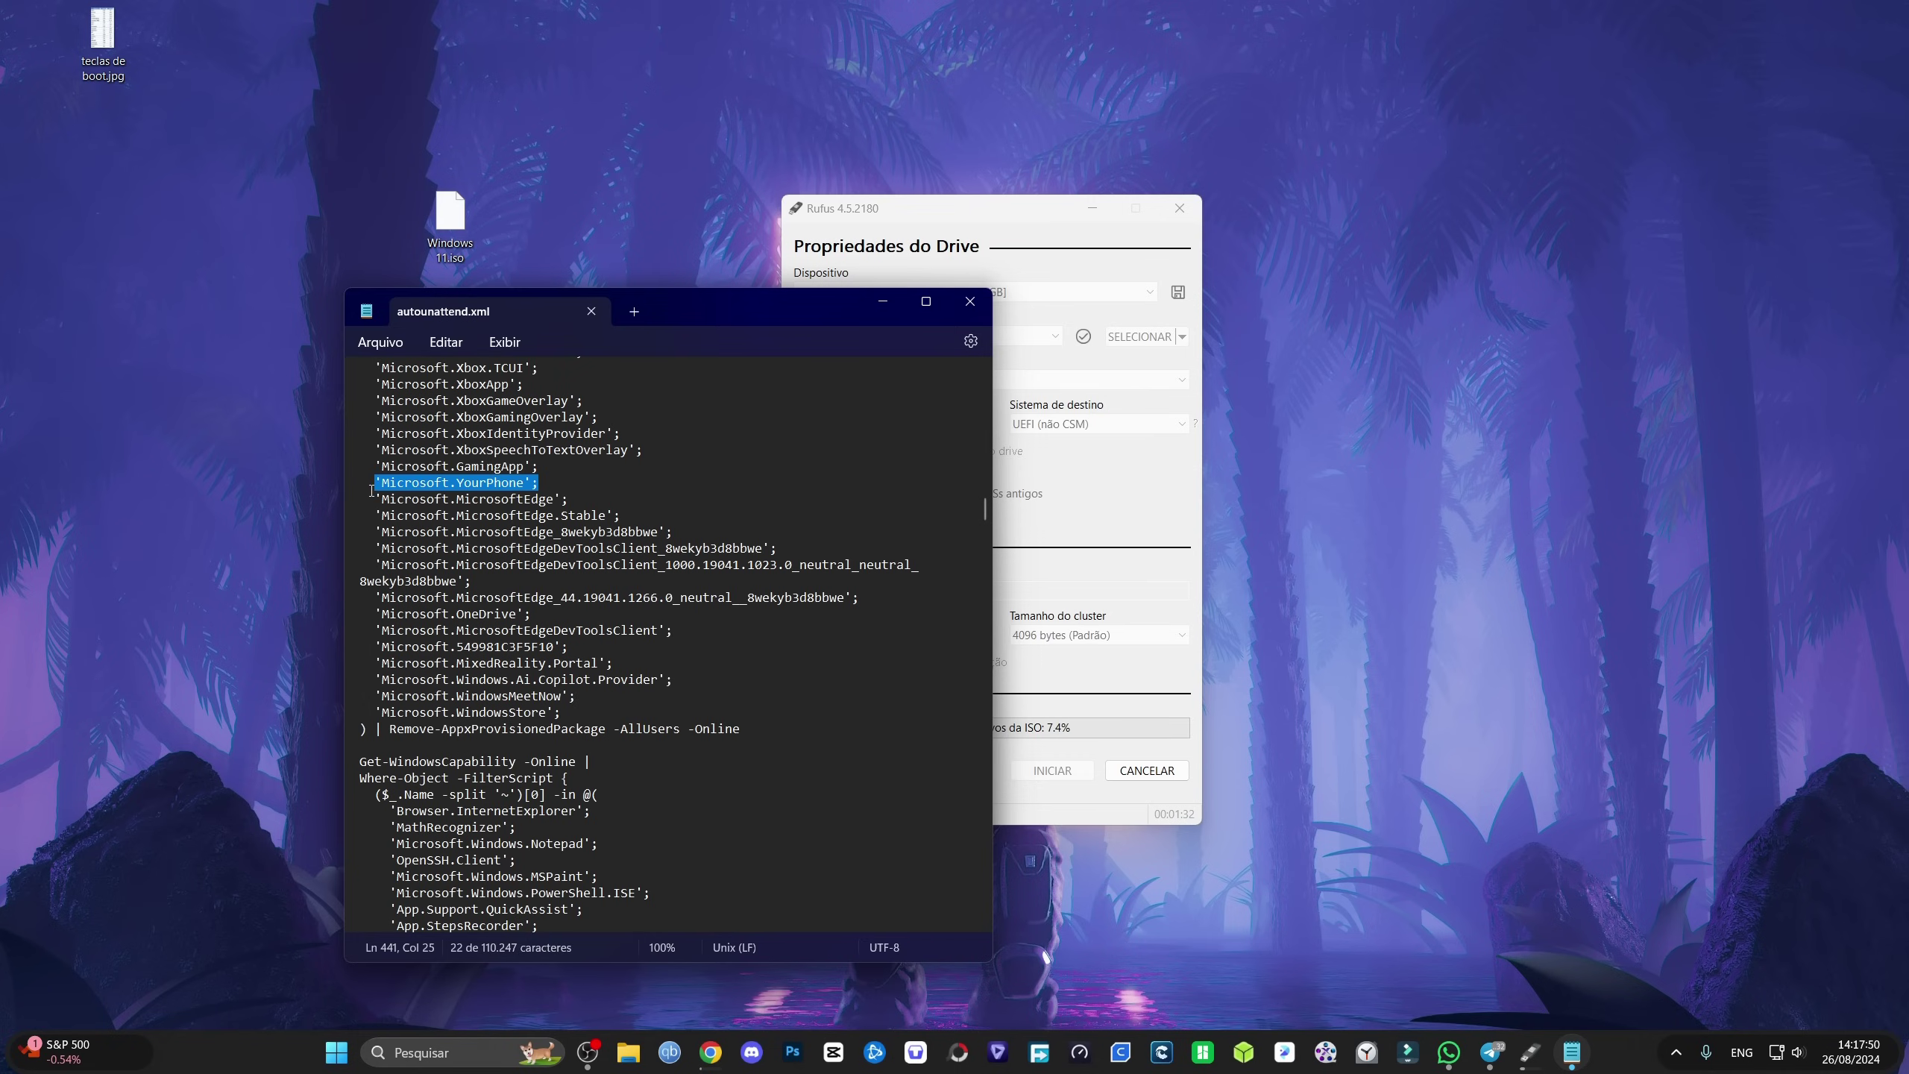
{"action": "key", "text": "Delete"}
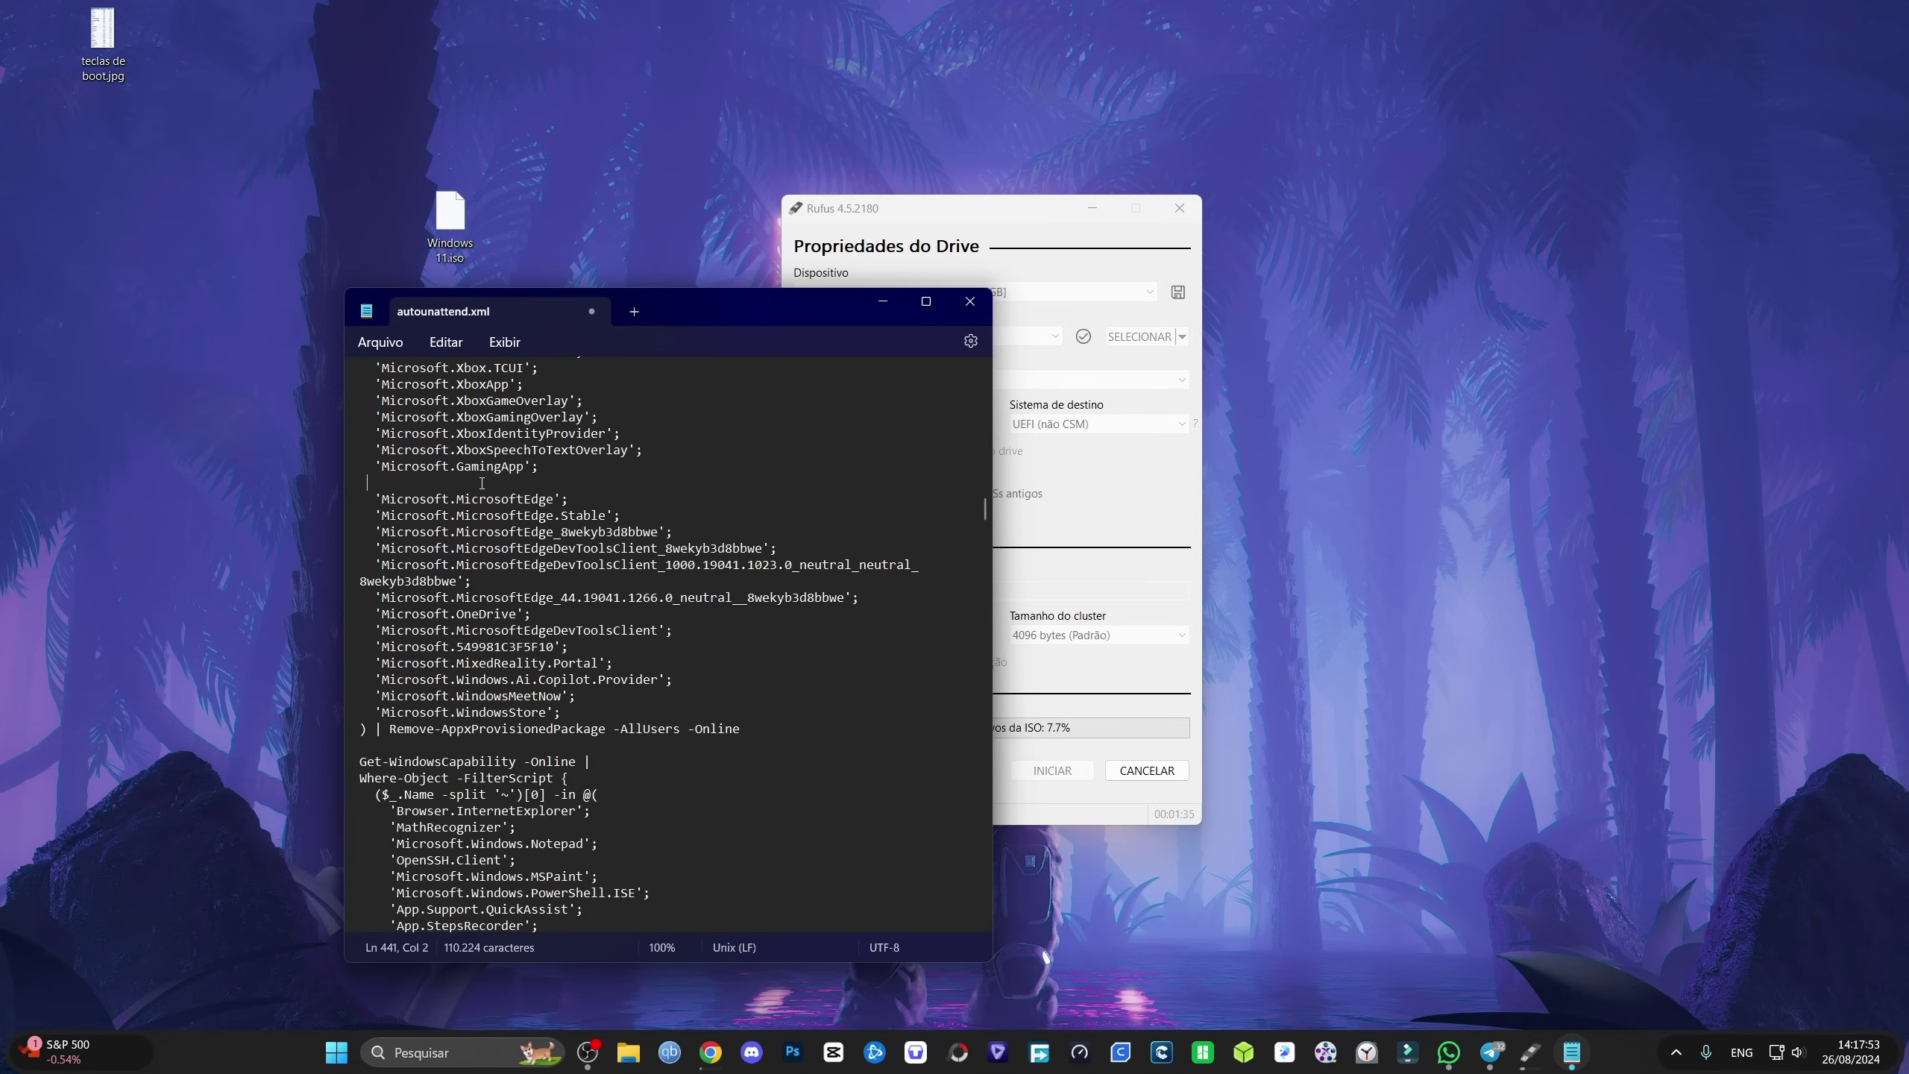
{"action": "key", "text": "BackSpace"}
{"action": "key", "text": "BackSpace"}
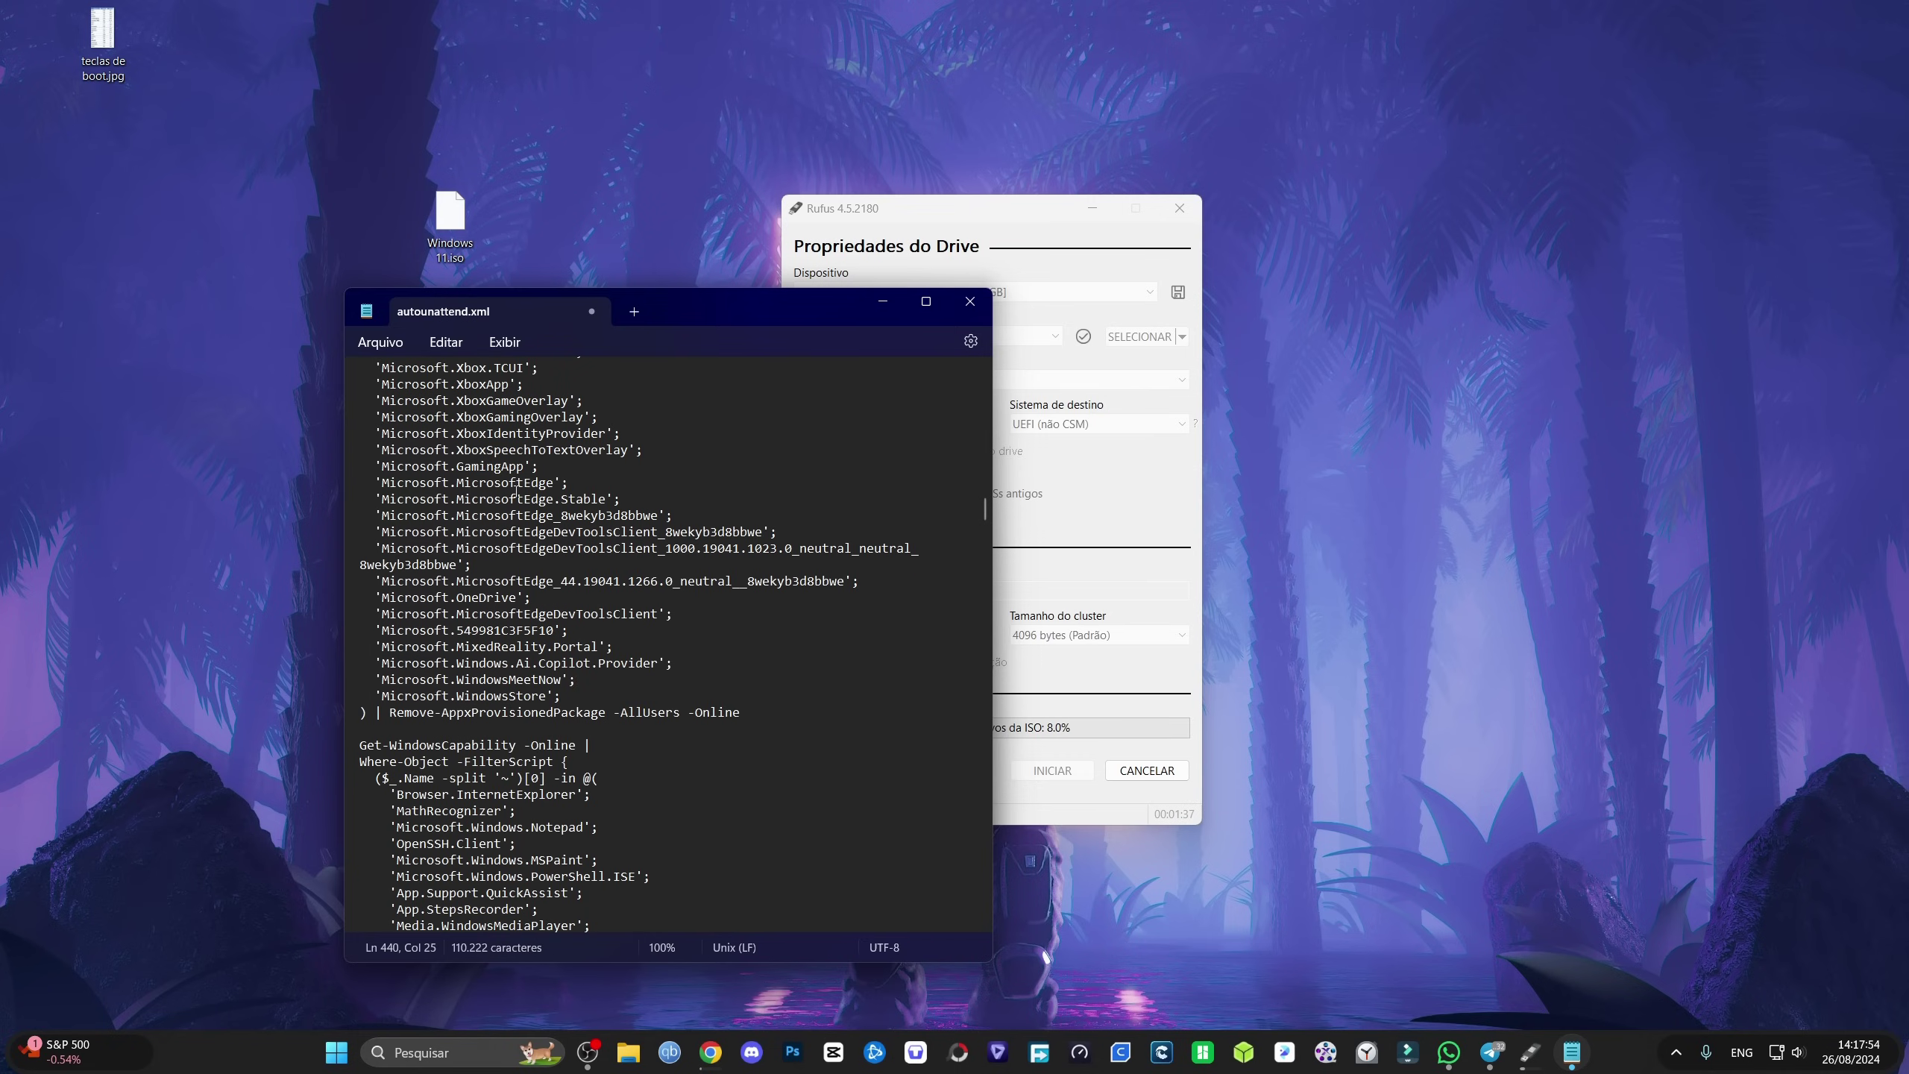
{"action": "left_click", "coordinate": [380, 341]}
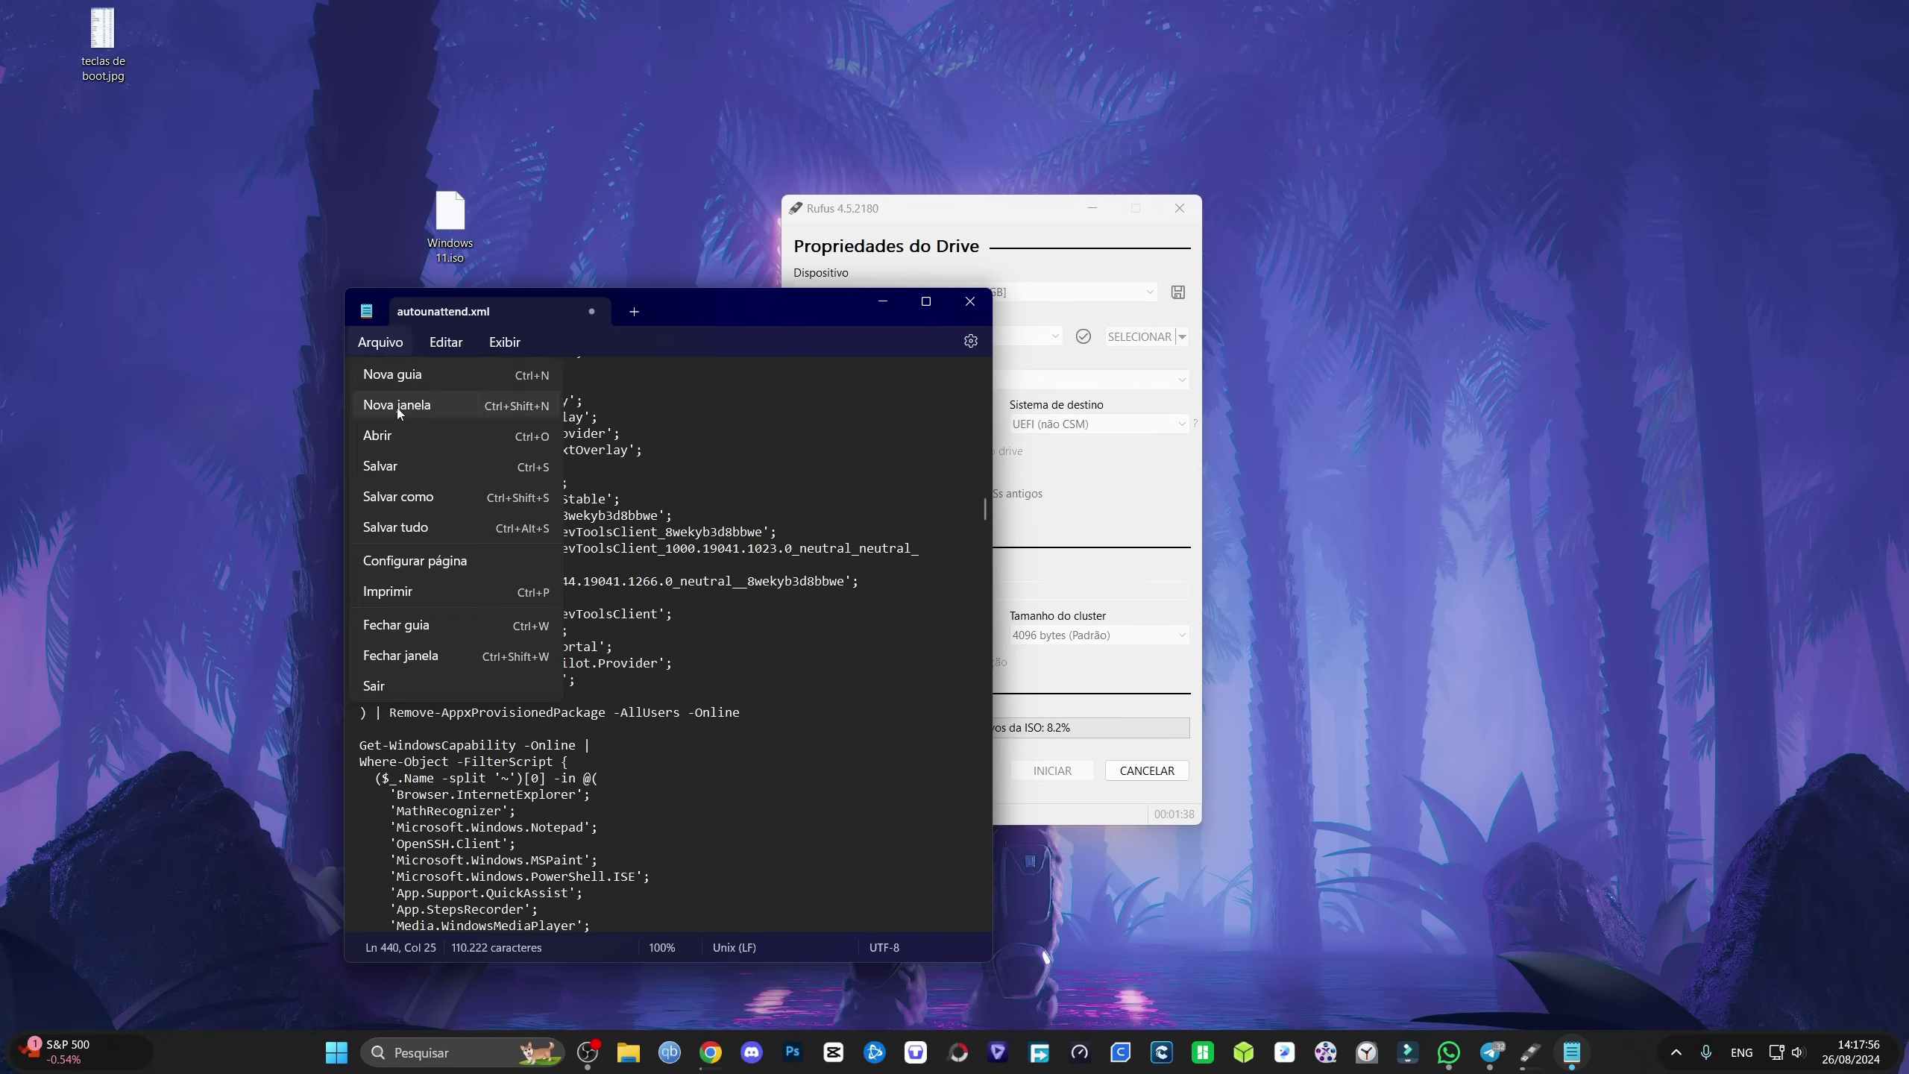
{"action": "left_click", "coordinate": [384, 468]}
{"action": "scroll", "coordinate": [534, 583], "scroll_direction": "up", "scroll_amount": 4}
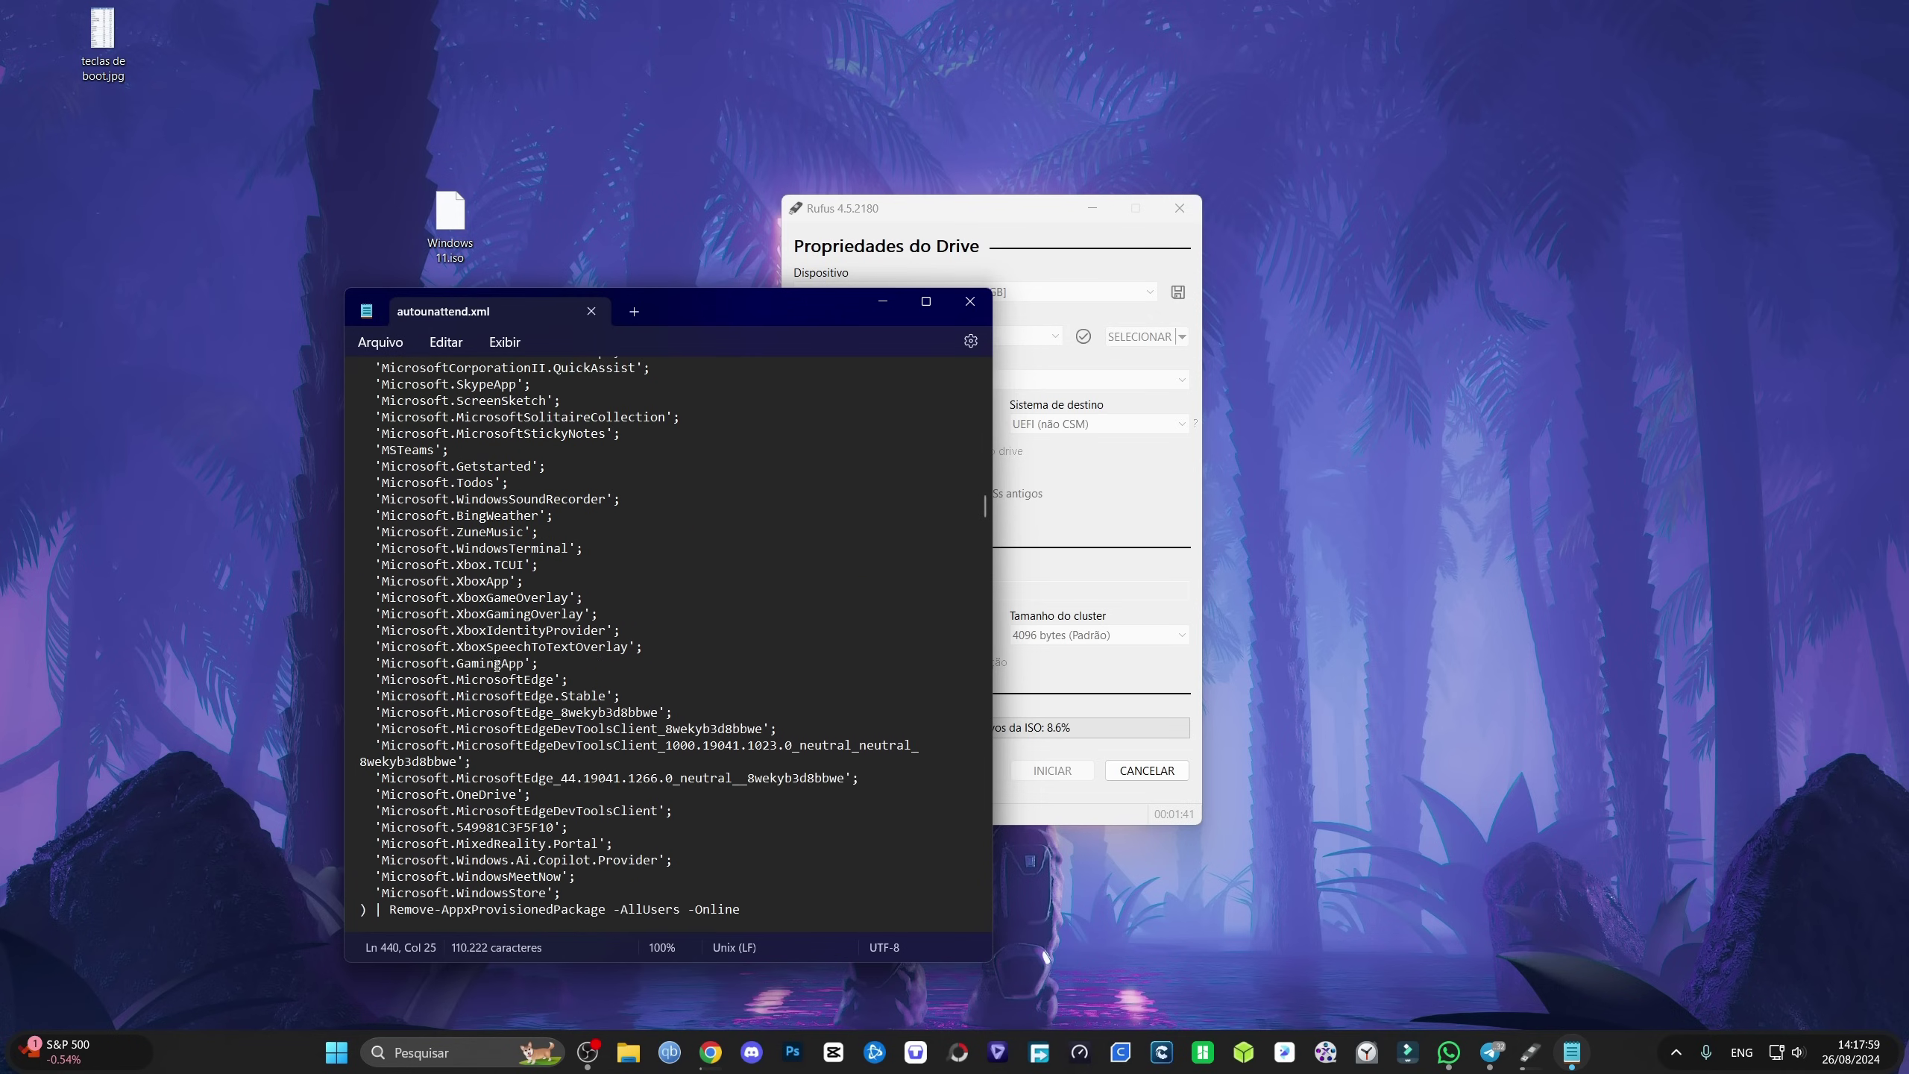
{"action": "scroll", "coordinate": [502, 598], "scroll_direction": "down", "scroll_amount": 20}
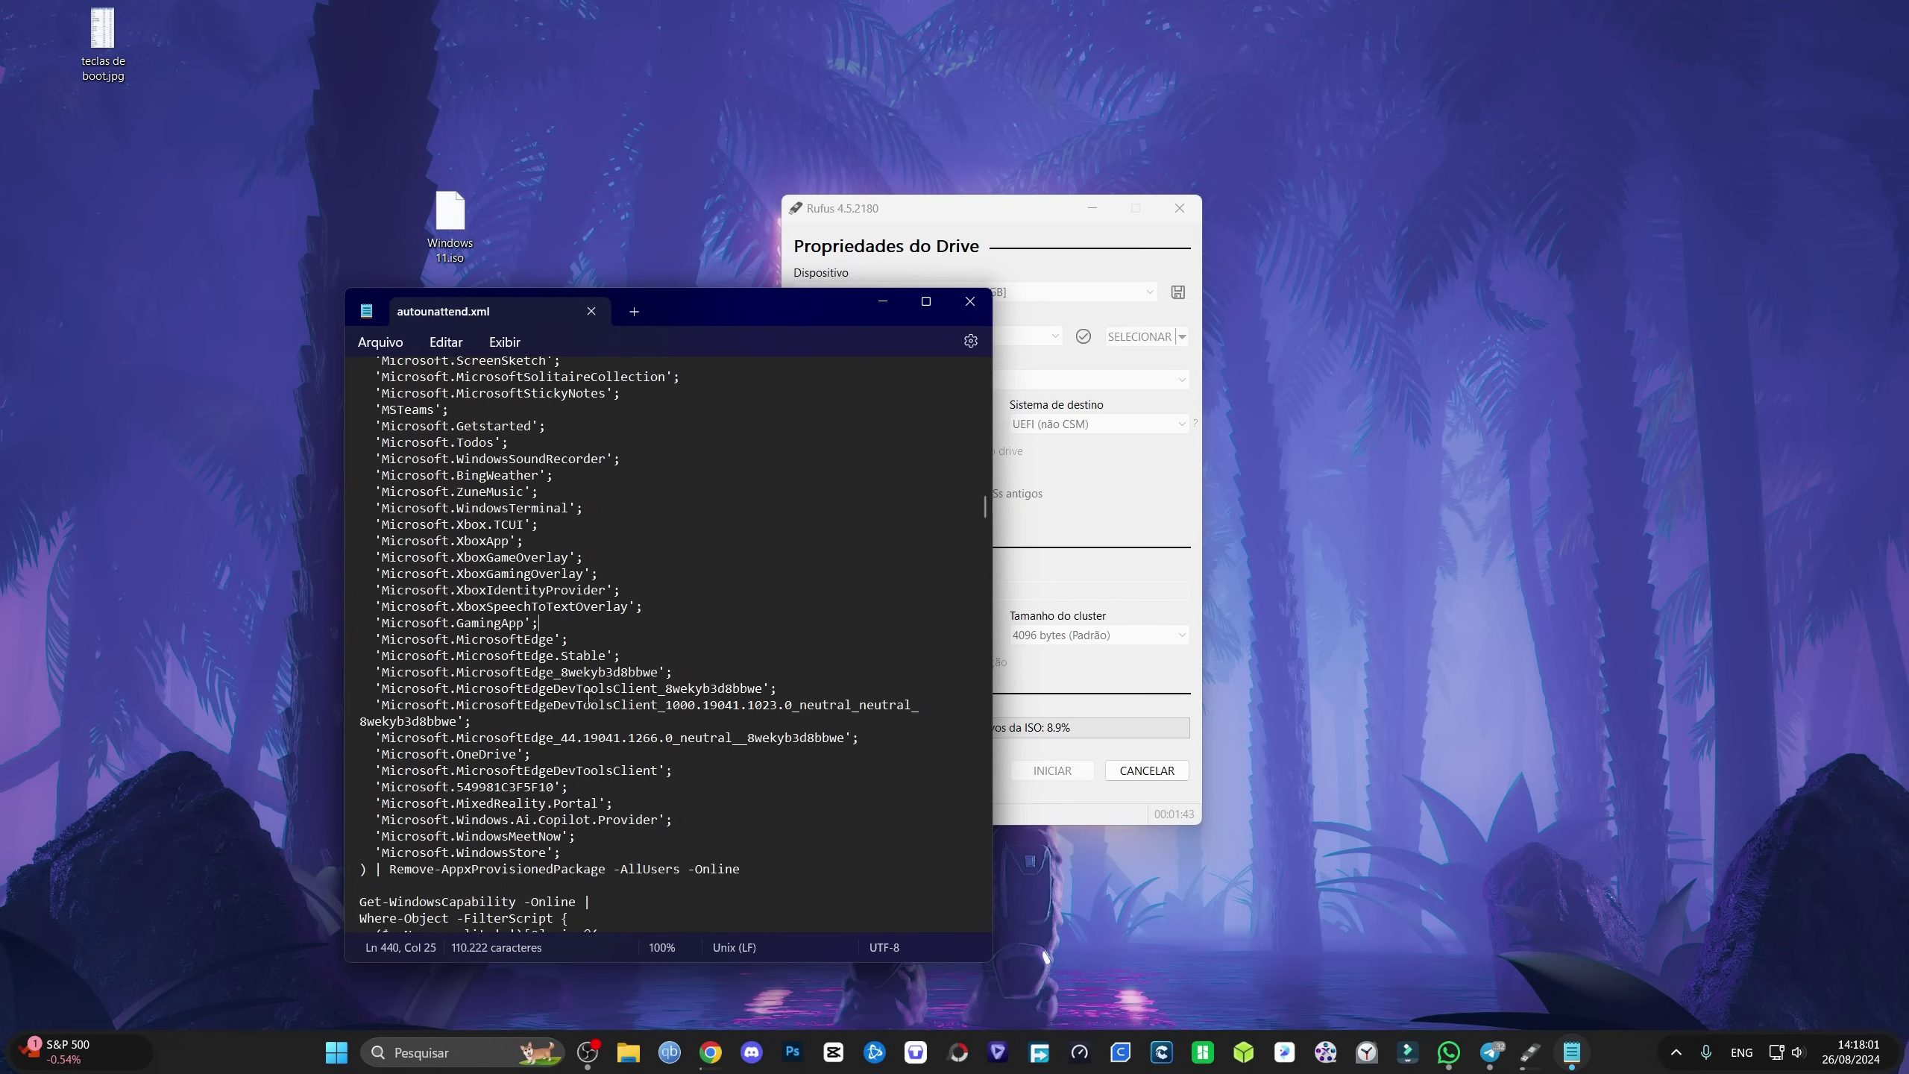
{"action": "scroll", "coordinate": [557, 698], "scroll_direction": "down", "scroll_amount": 5}
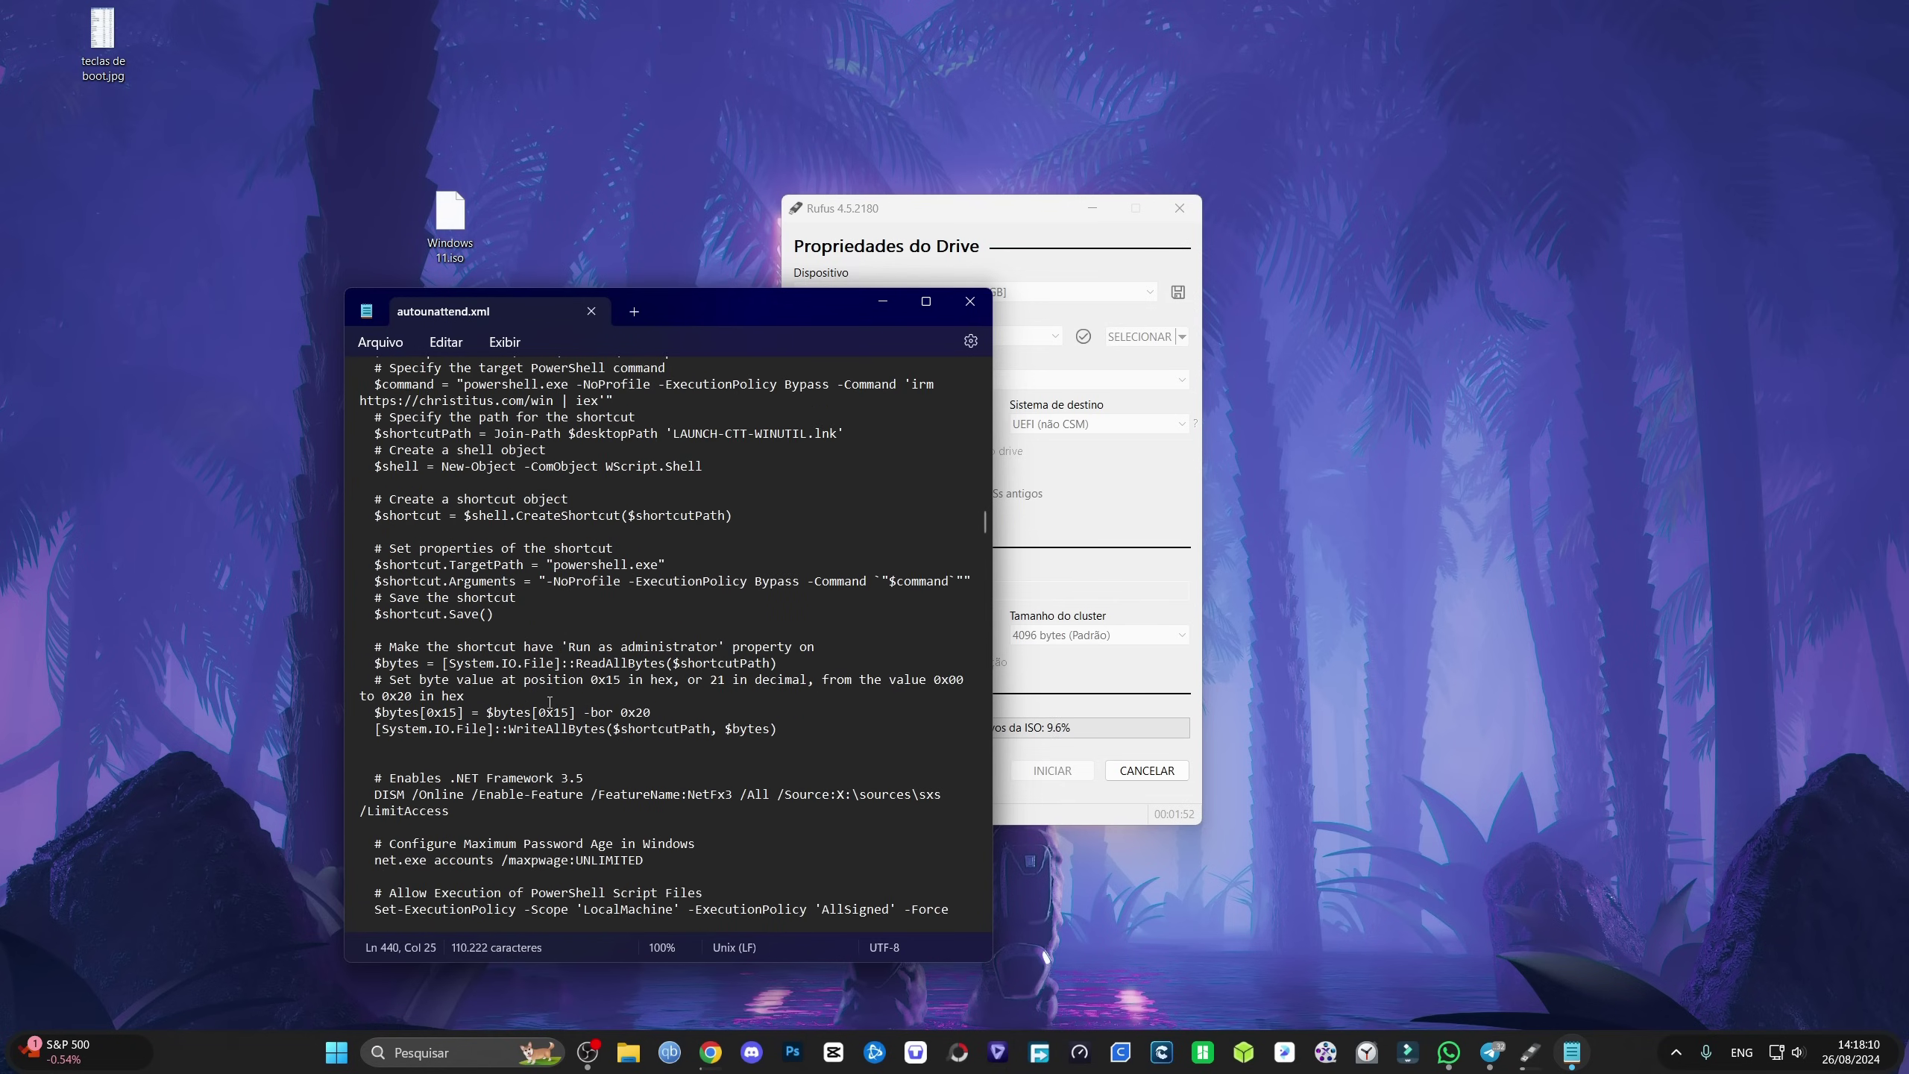
{"action": "scroll", "coordinate": [554, 691], "scroll_direction": "down", "scroll_amount": 5}
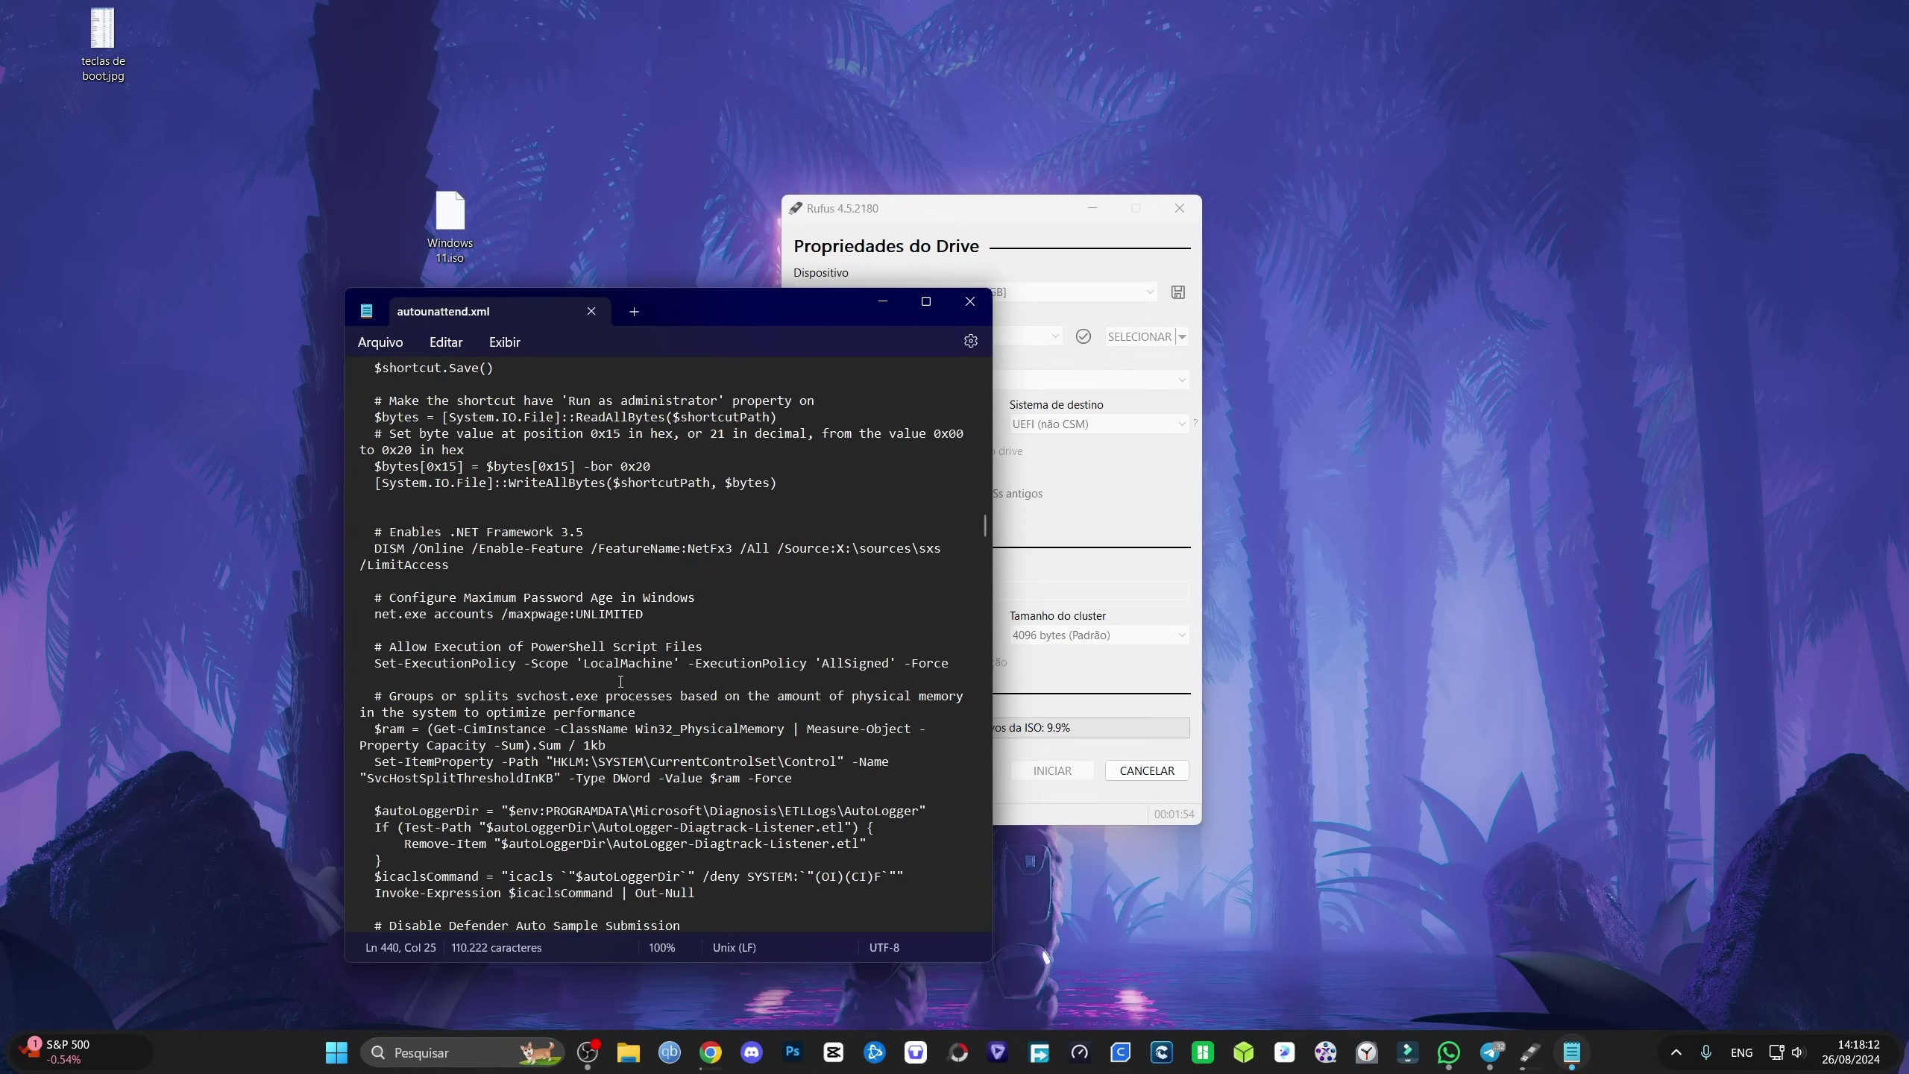
{"action": "scroll", "coordinate": [646, 722], "scroll_direction": "down", "scroll_amount": 8}
{"action": "scroll", "coordinate": [683, 767], "scroll_direction": "down", "scroll_amount": 12}
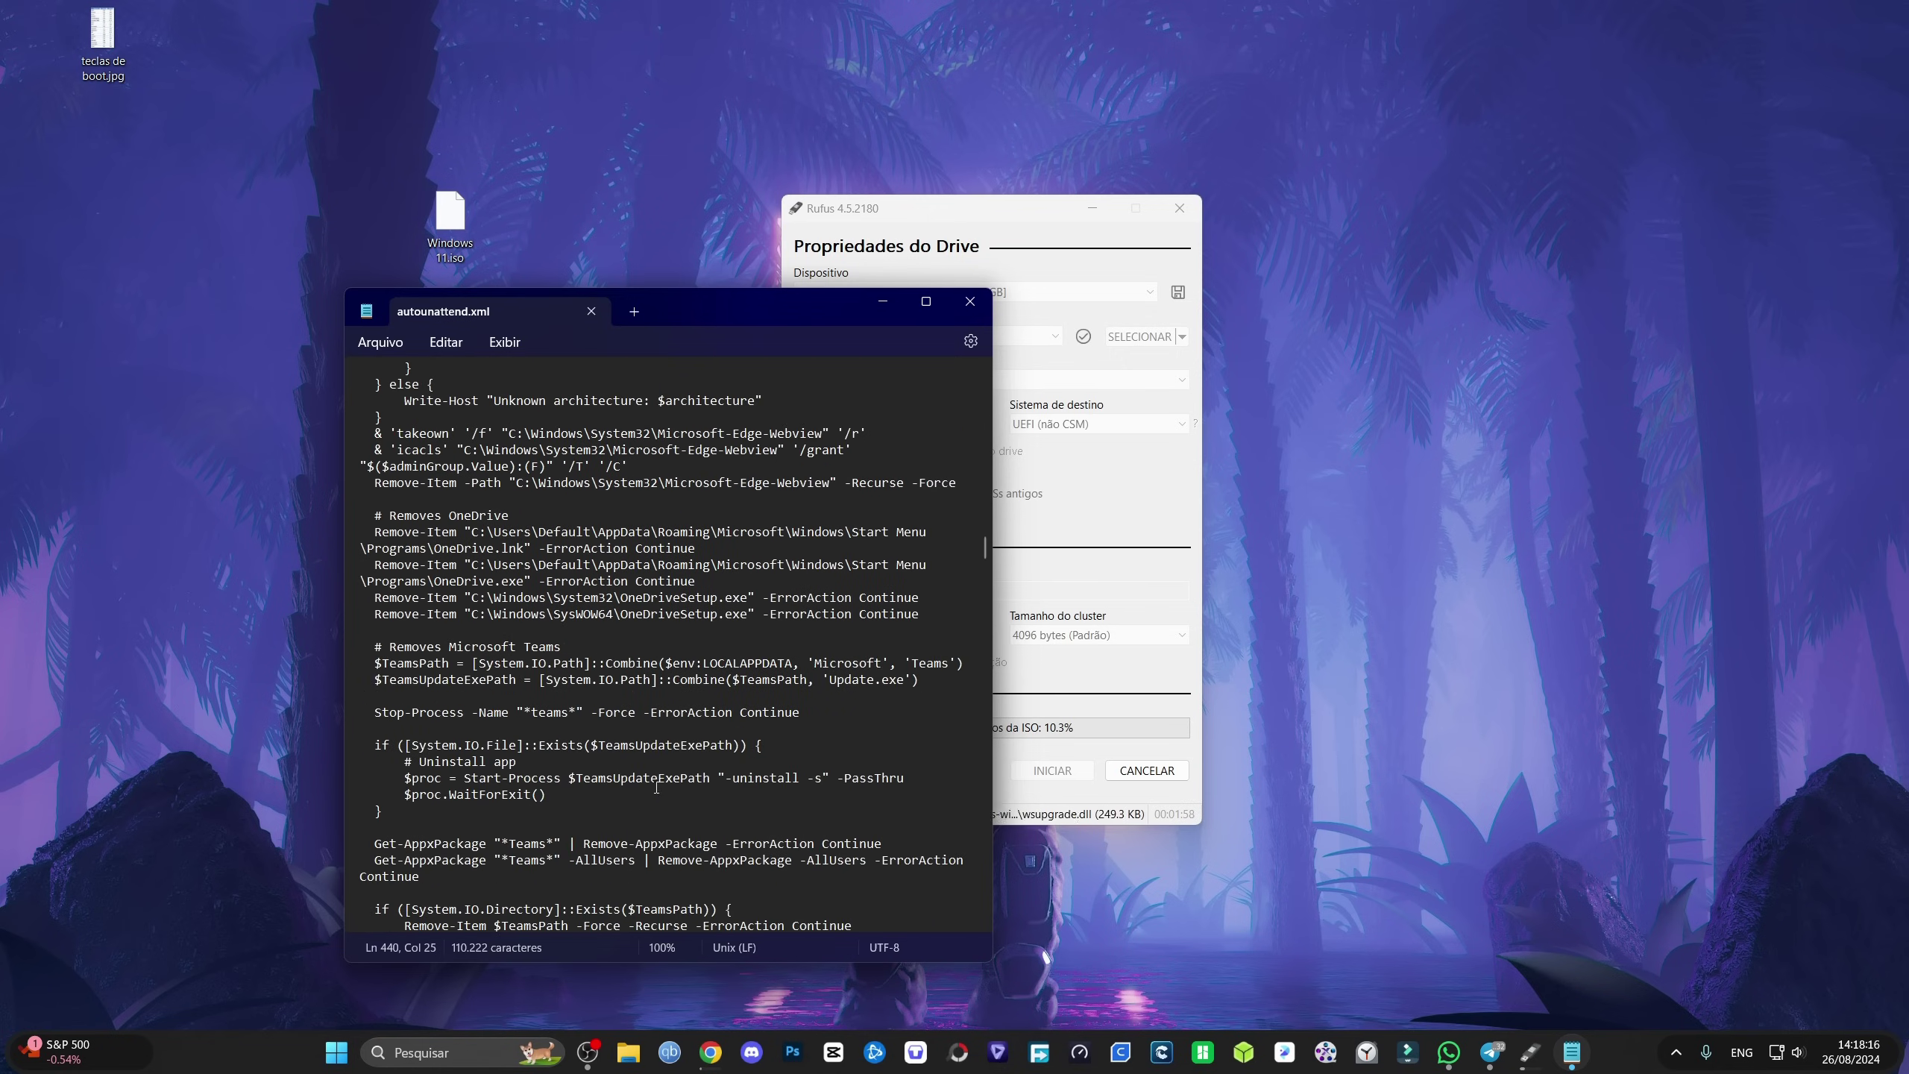
{"action": "scroll", "coordinate": [656, 787], "scroll_direction": "down", "scroll_amount": 9}
{"action": "scroll", "coordinate": [621, 806], "scroll_direction": "down", "scroll_amount": 10}
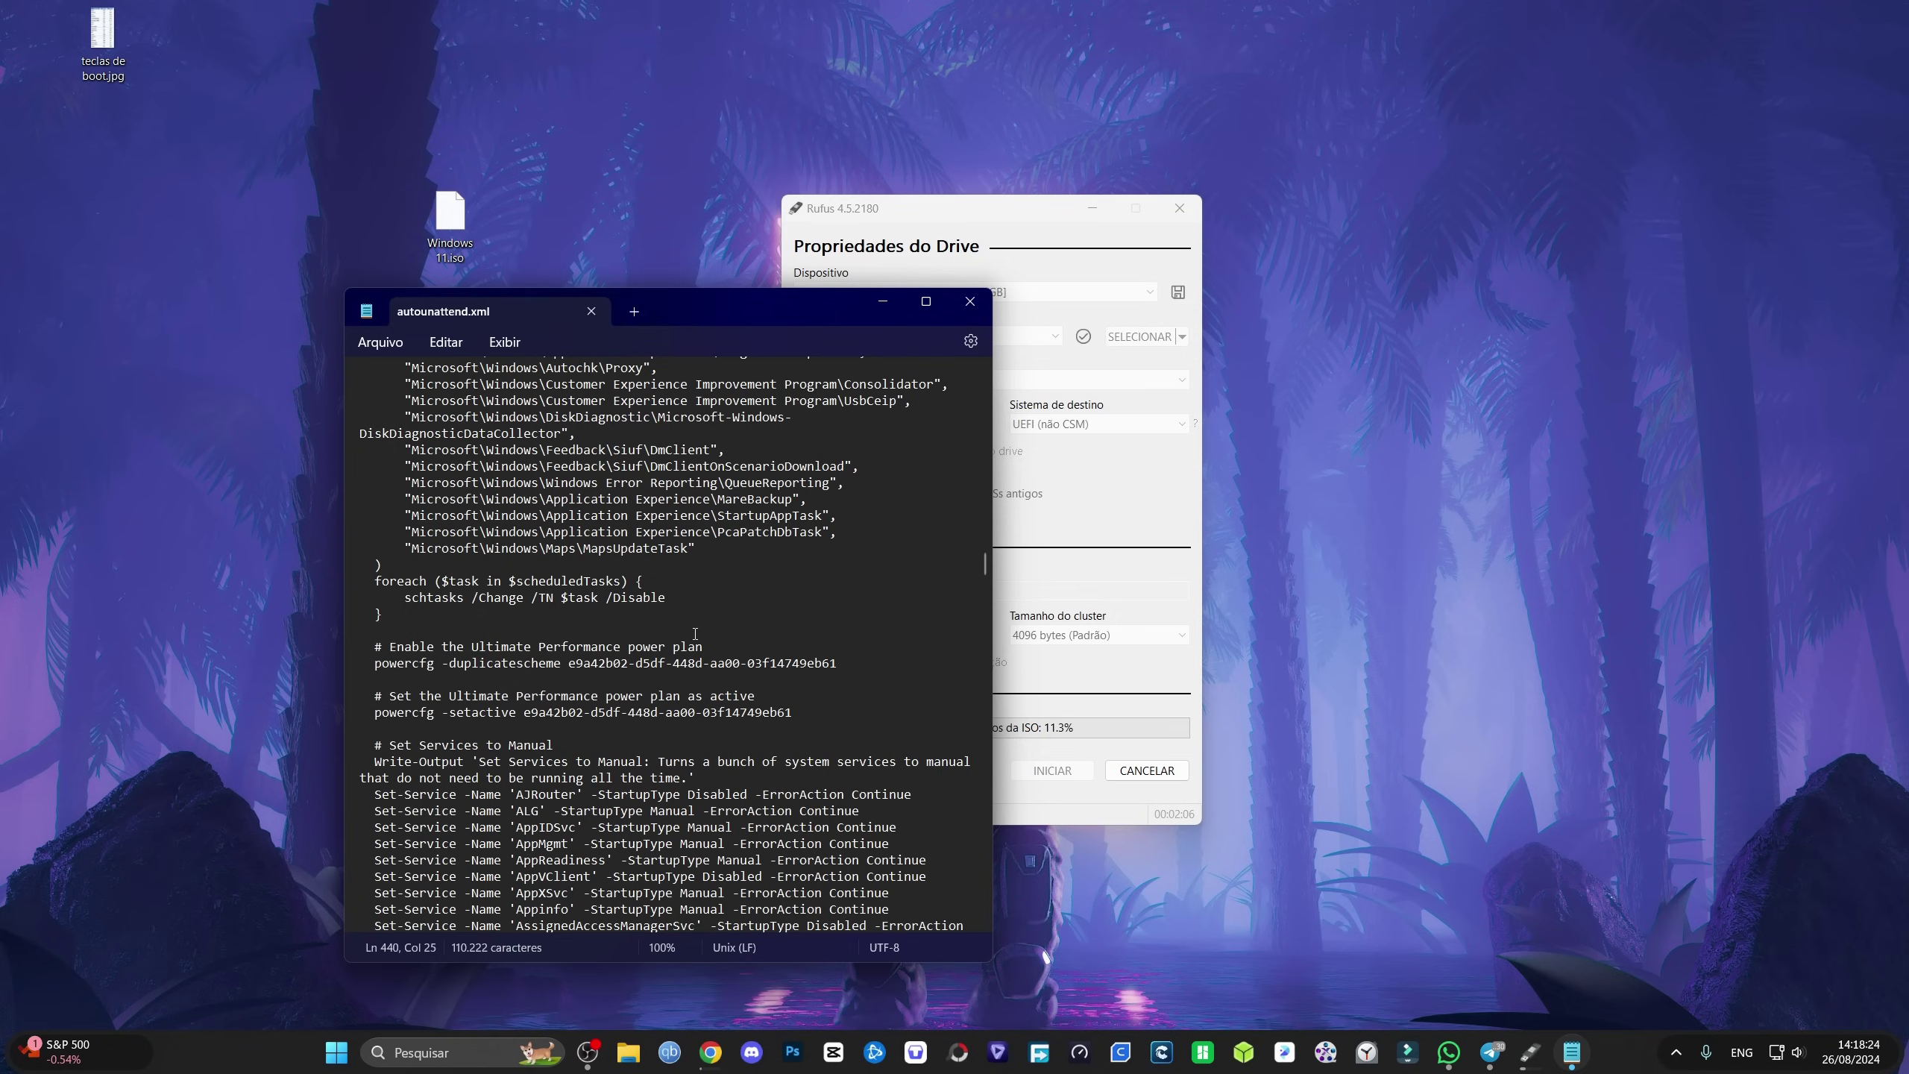
{"action": "scroll", "coordinate": [670, 678], "scroll_direction": "down", "scroll_amount": 4}
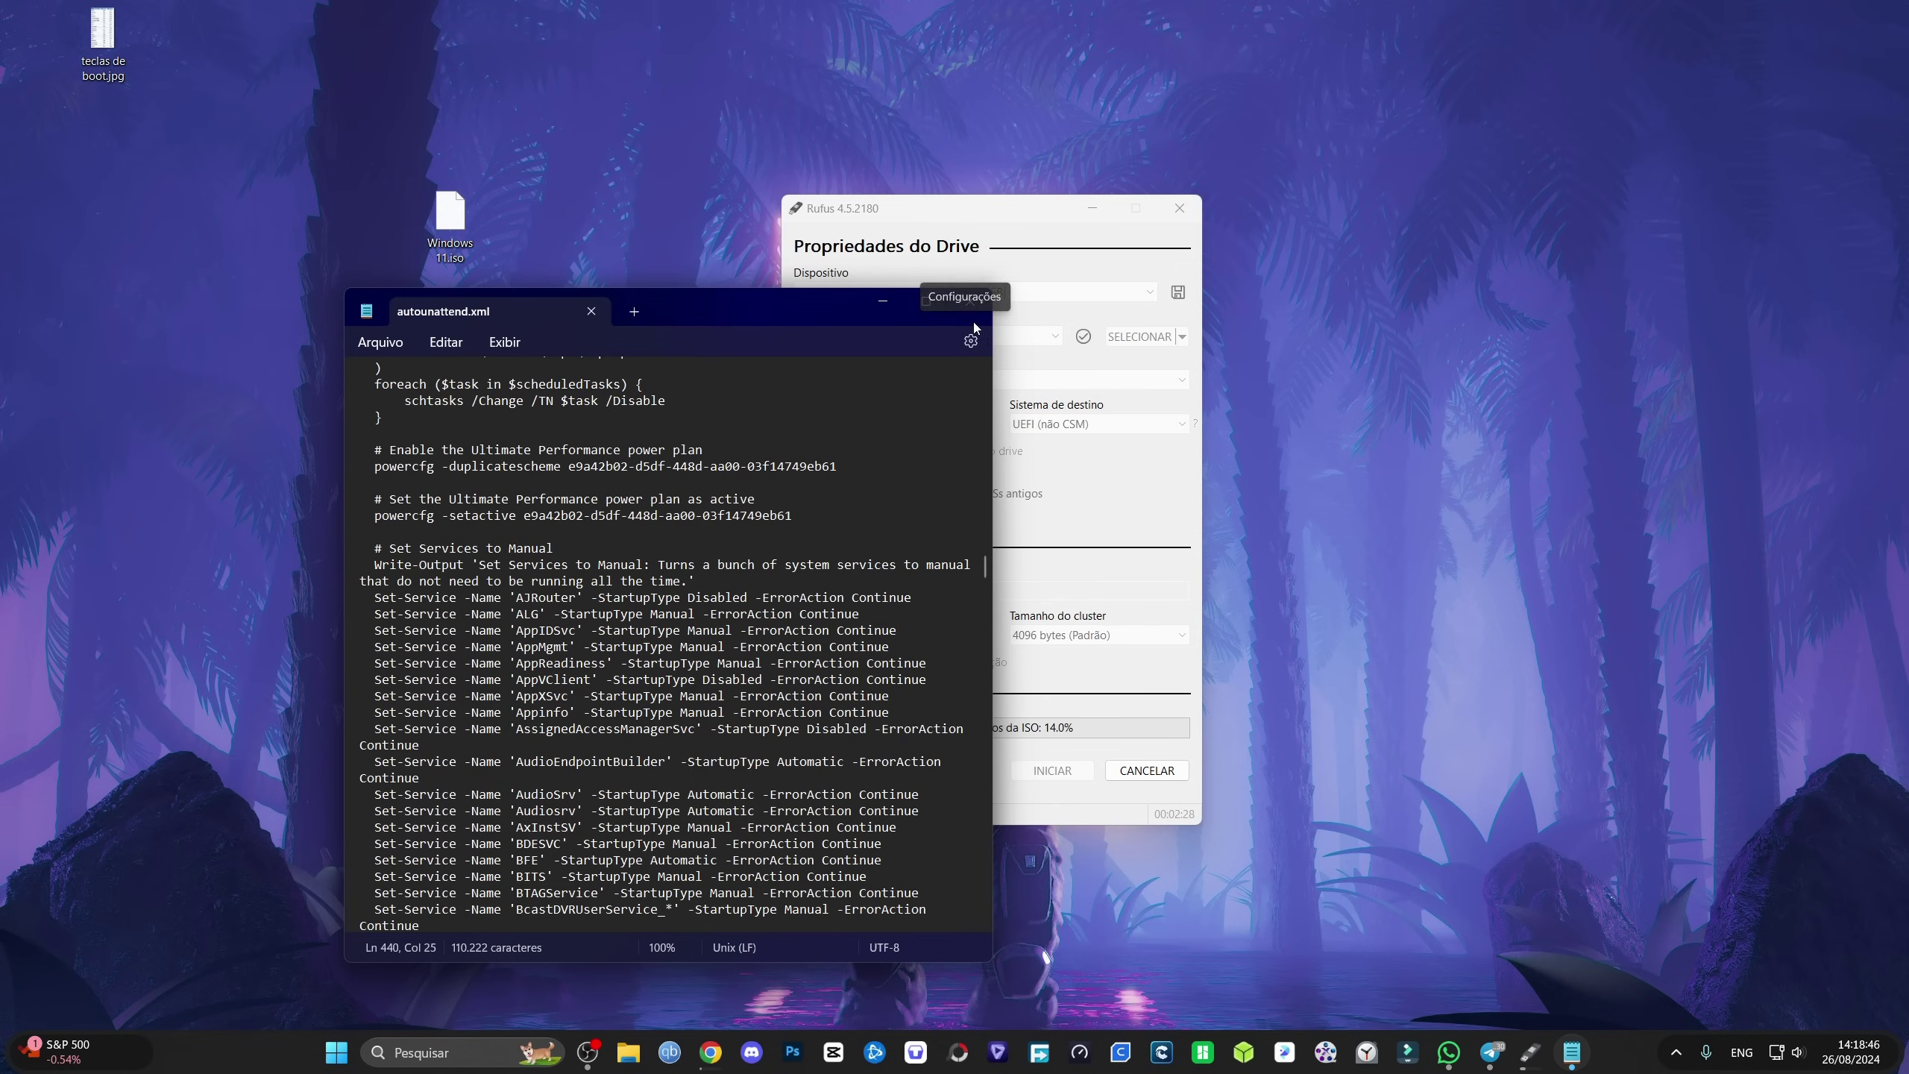
Step: Minimize Notepad, close Rufus once the USB drive is ready, and move the autounattend icon
{"action": "left_click_drag", "start_coordinate": [872, 304], "coordinate": [797, 300]}
{"action": "left_click", "coordinate": [798, 301]}
{"action": "left_click_drag", "start_coordinate": [857, 208], "coordinate": [754, 193]}
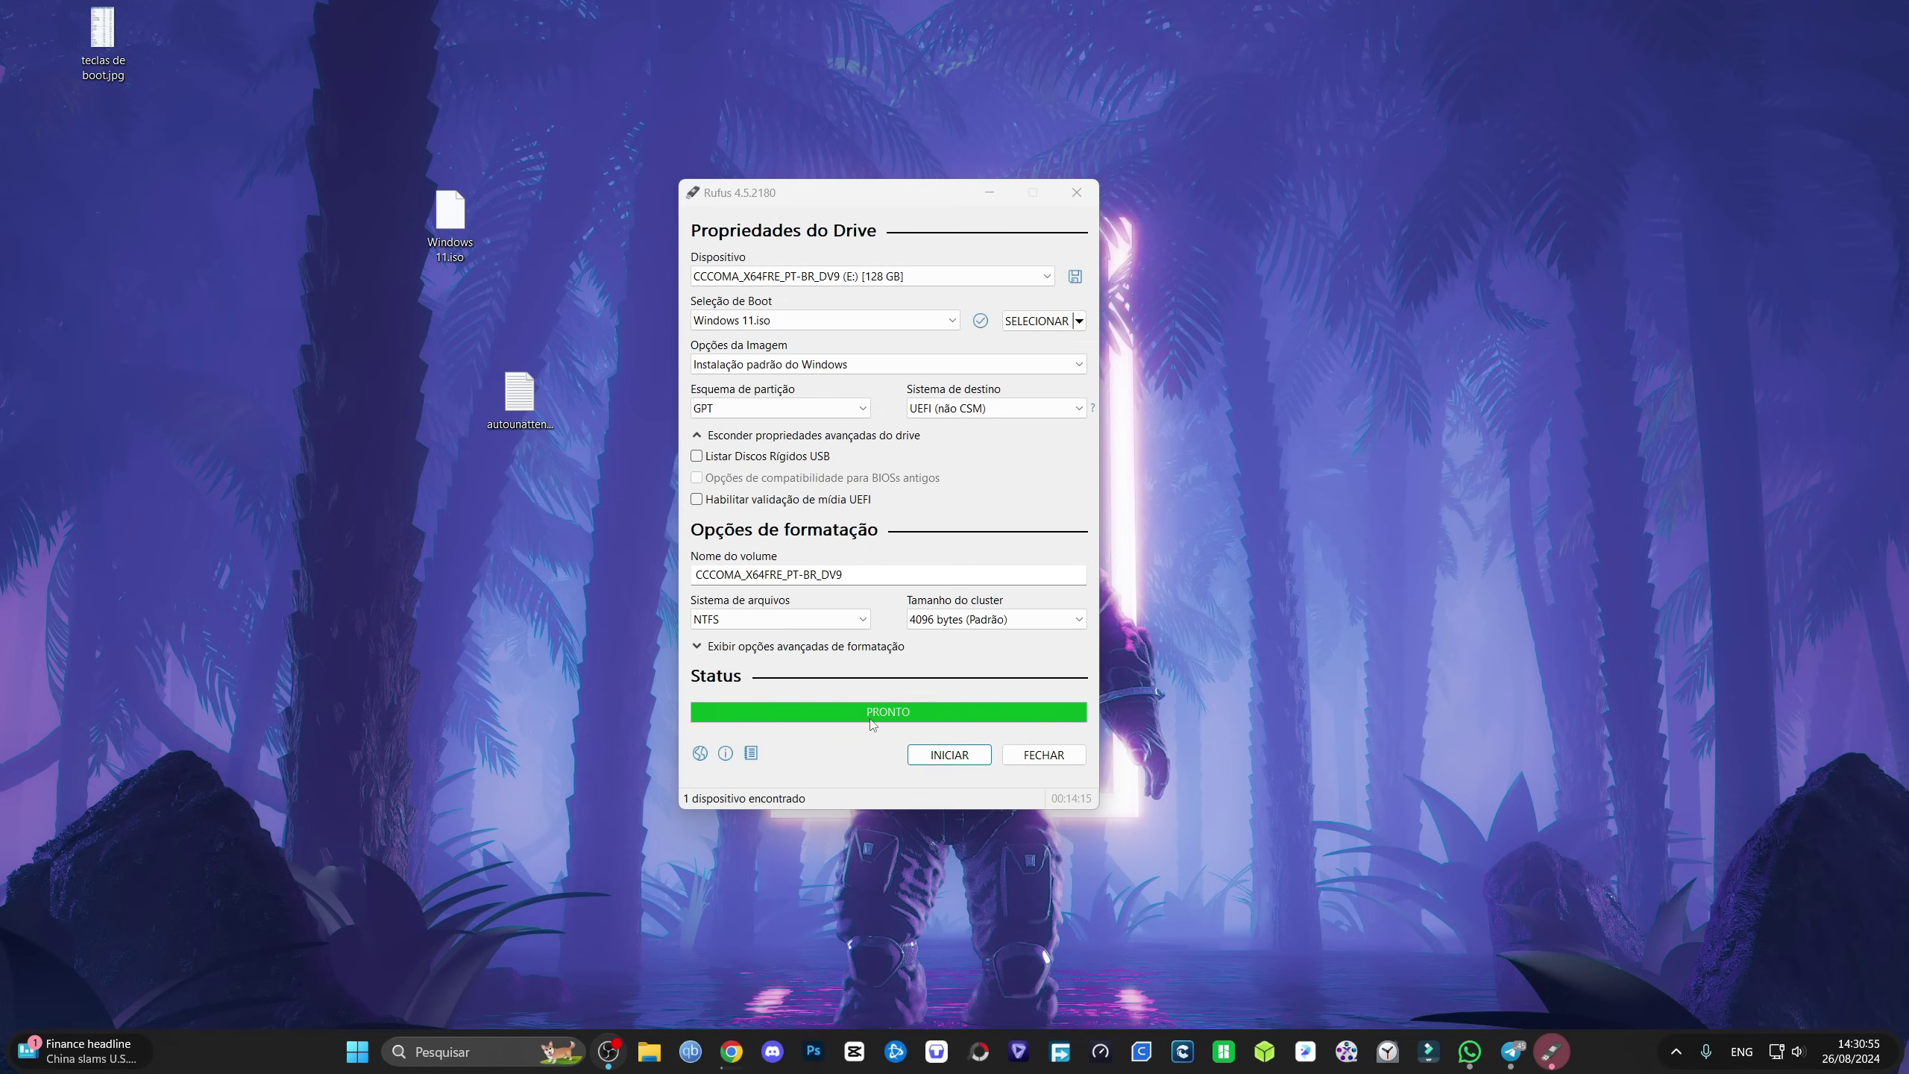
{"action": "left_click", "coordinate": [1041, 758]}
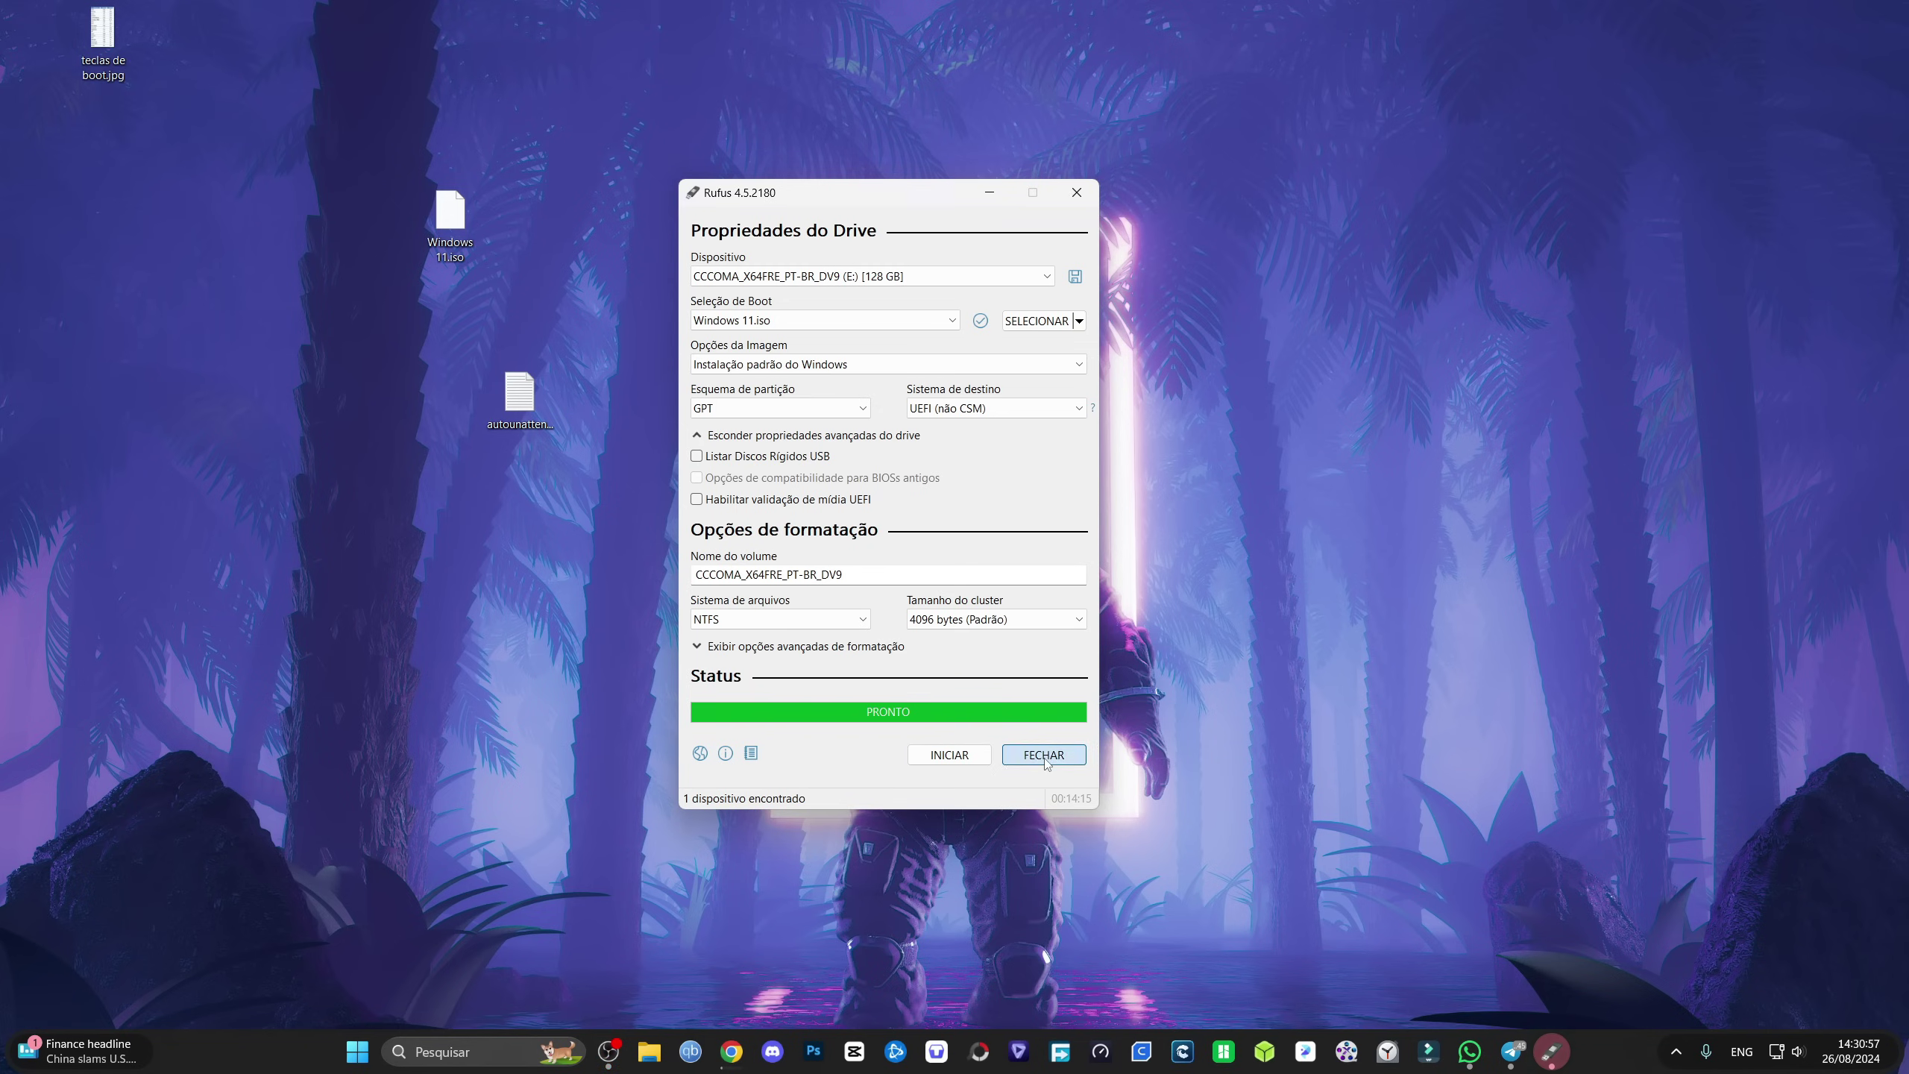
{"action": "left_click_drag", "start_coordinate": [518, 395], "coordinate": [587, 310]}
Step: Copy autounattend.xml and paste it into the root of the CCCOMA_X64FRE_PT-BR_DV9 USB drive (E:)
{"action": "right_click", "coordinate": [573, 287]}
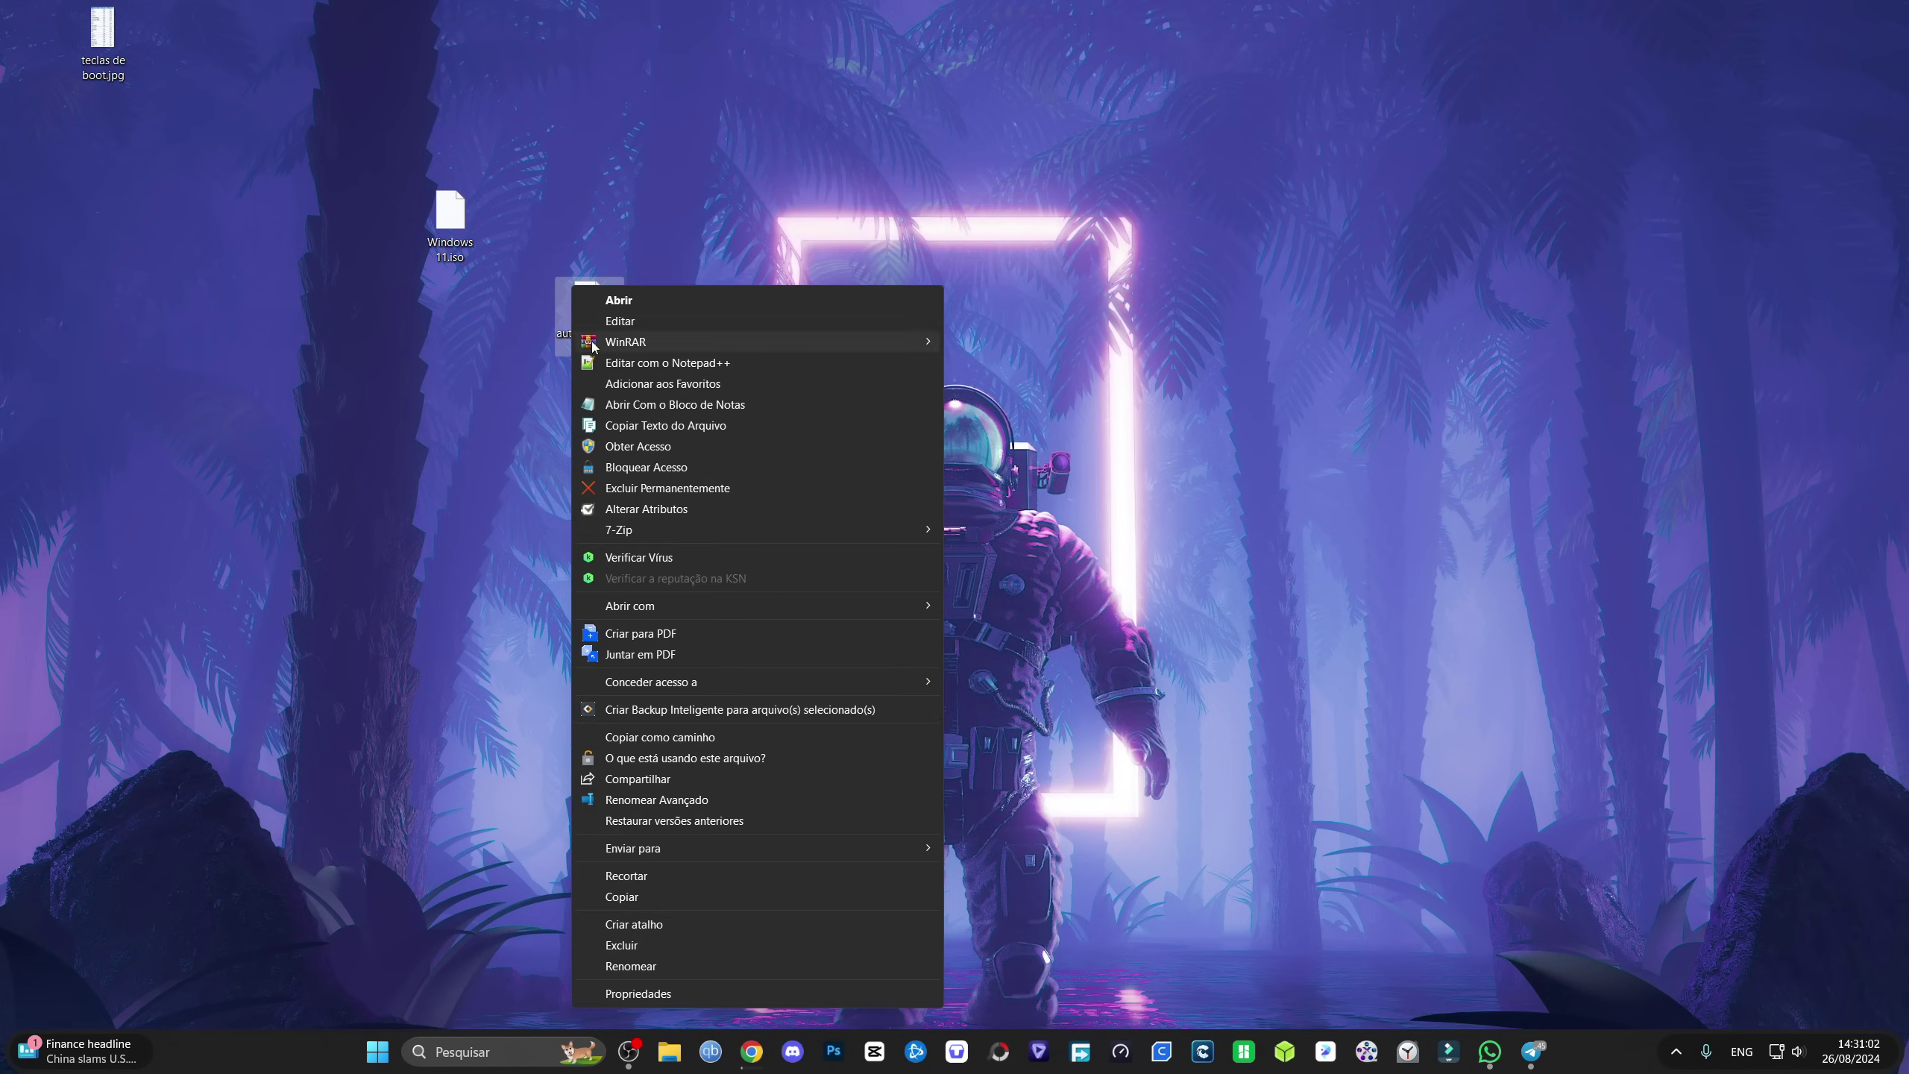
{"action": "left_click", "coordinate": [633, 898]}
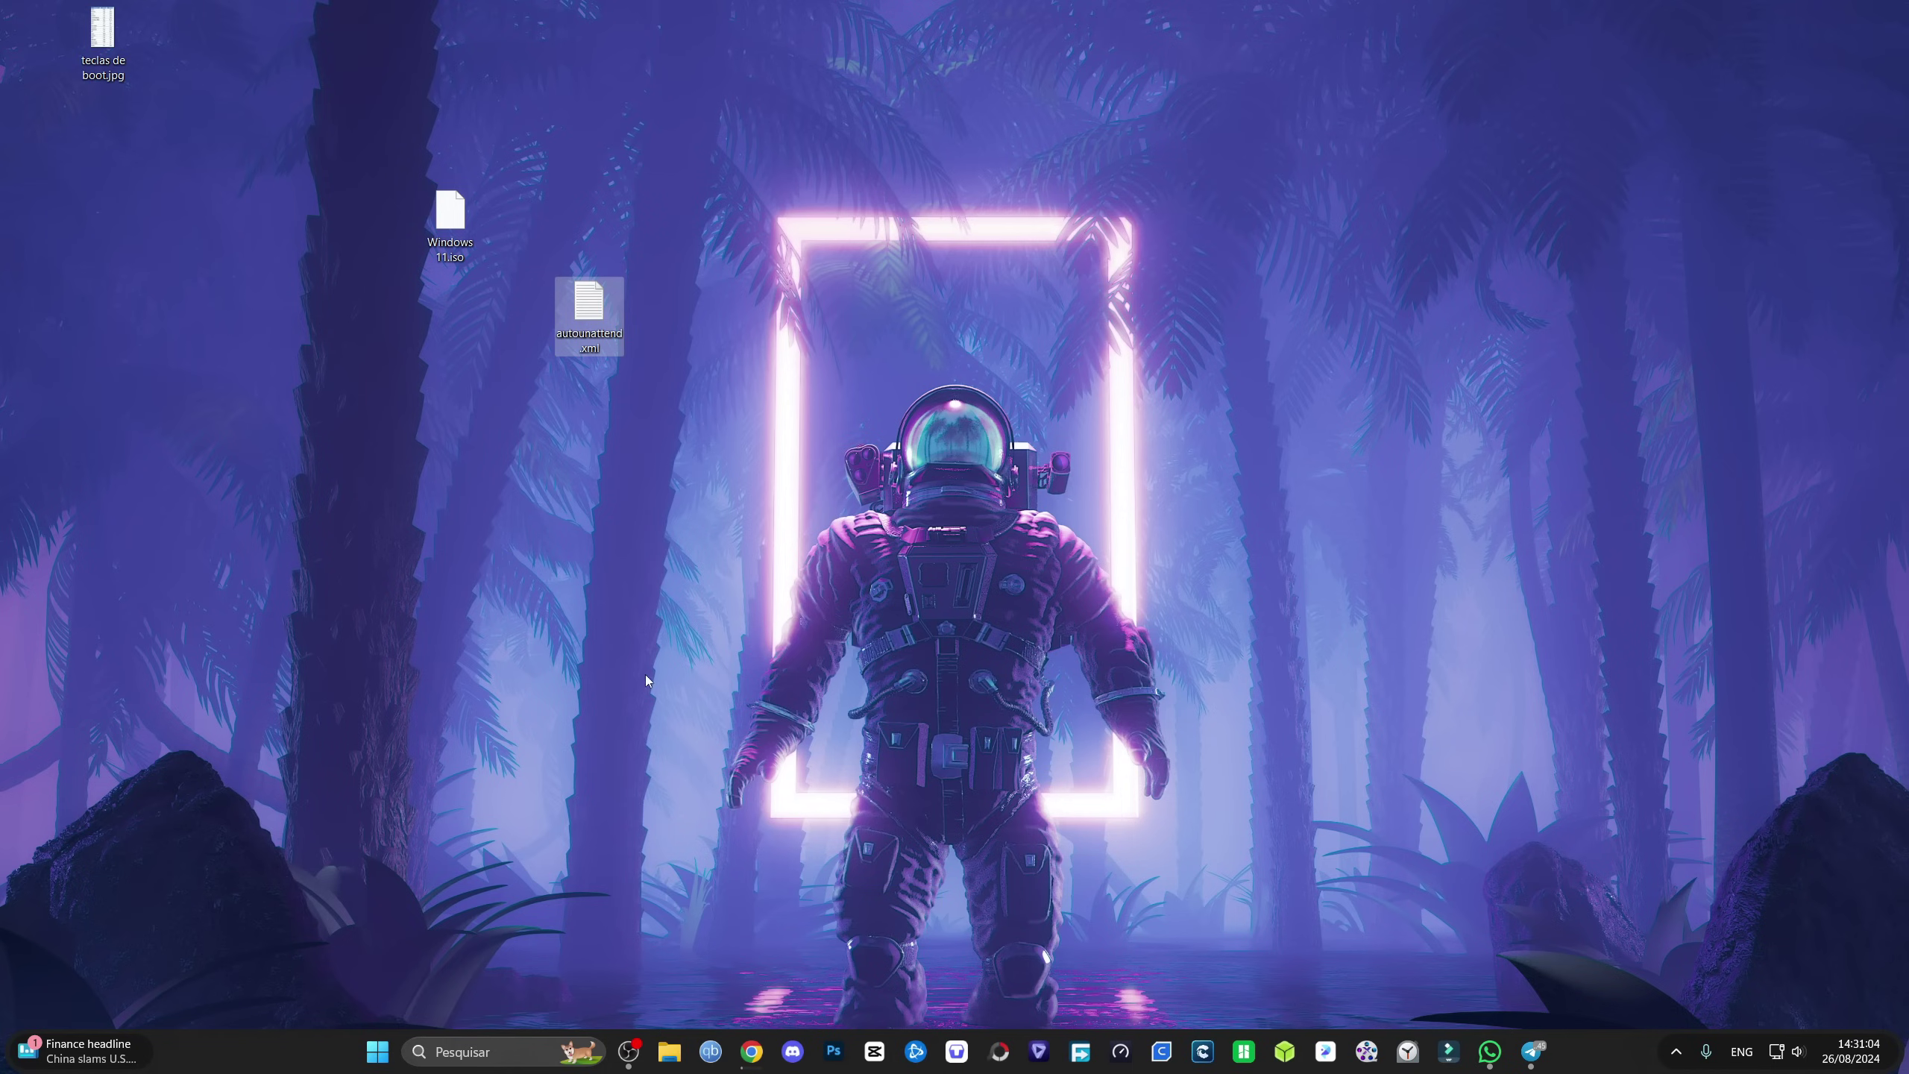
{"action": "left_click", "coordinate": [671, 1058]}
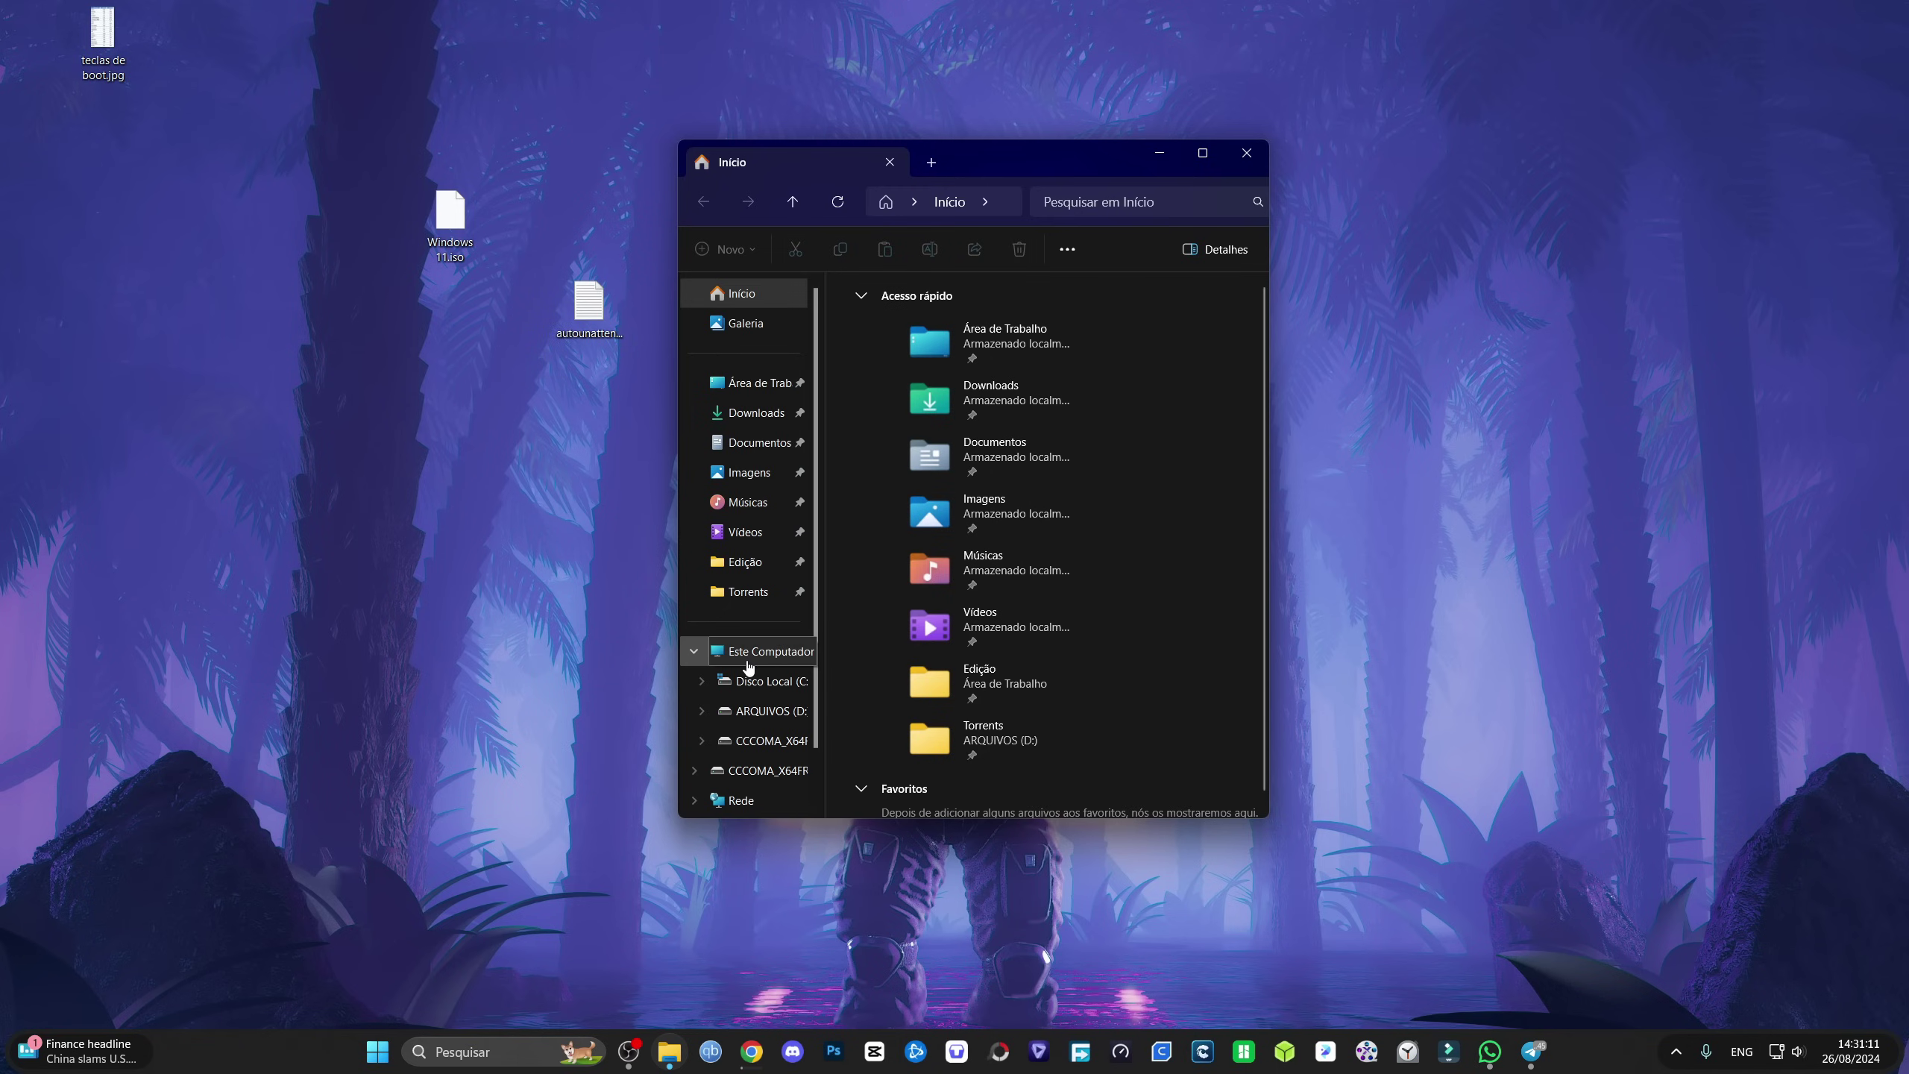
{"action": "left_click", "coordinate": [748, 662]}
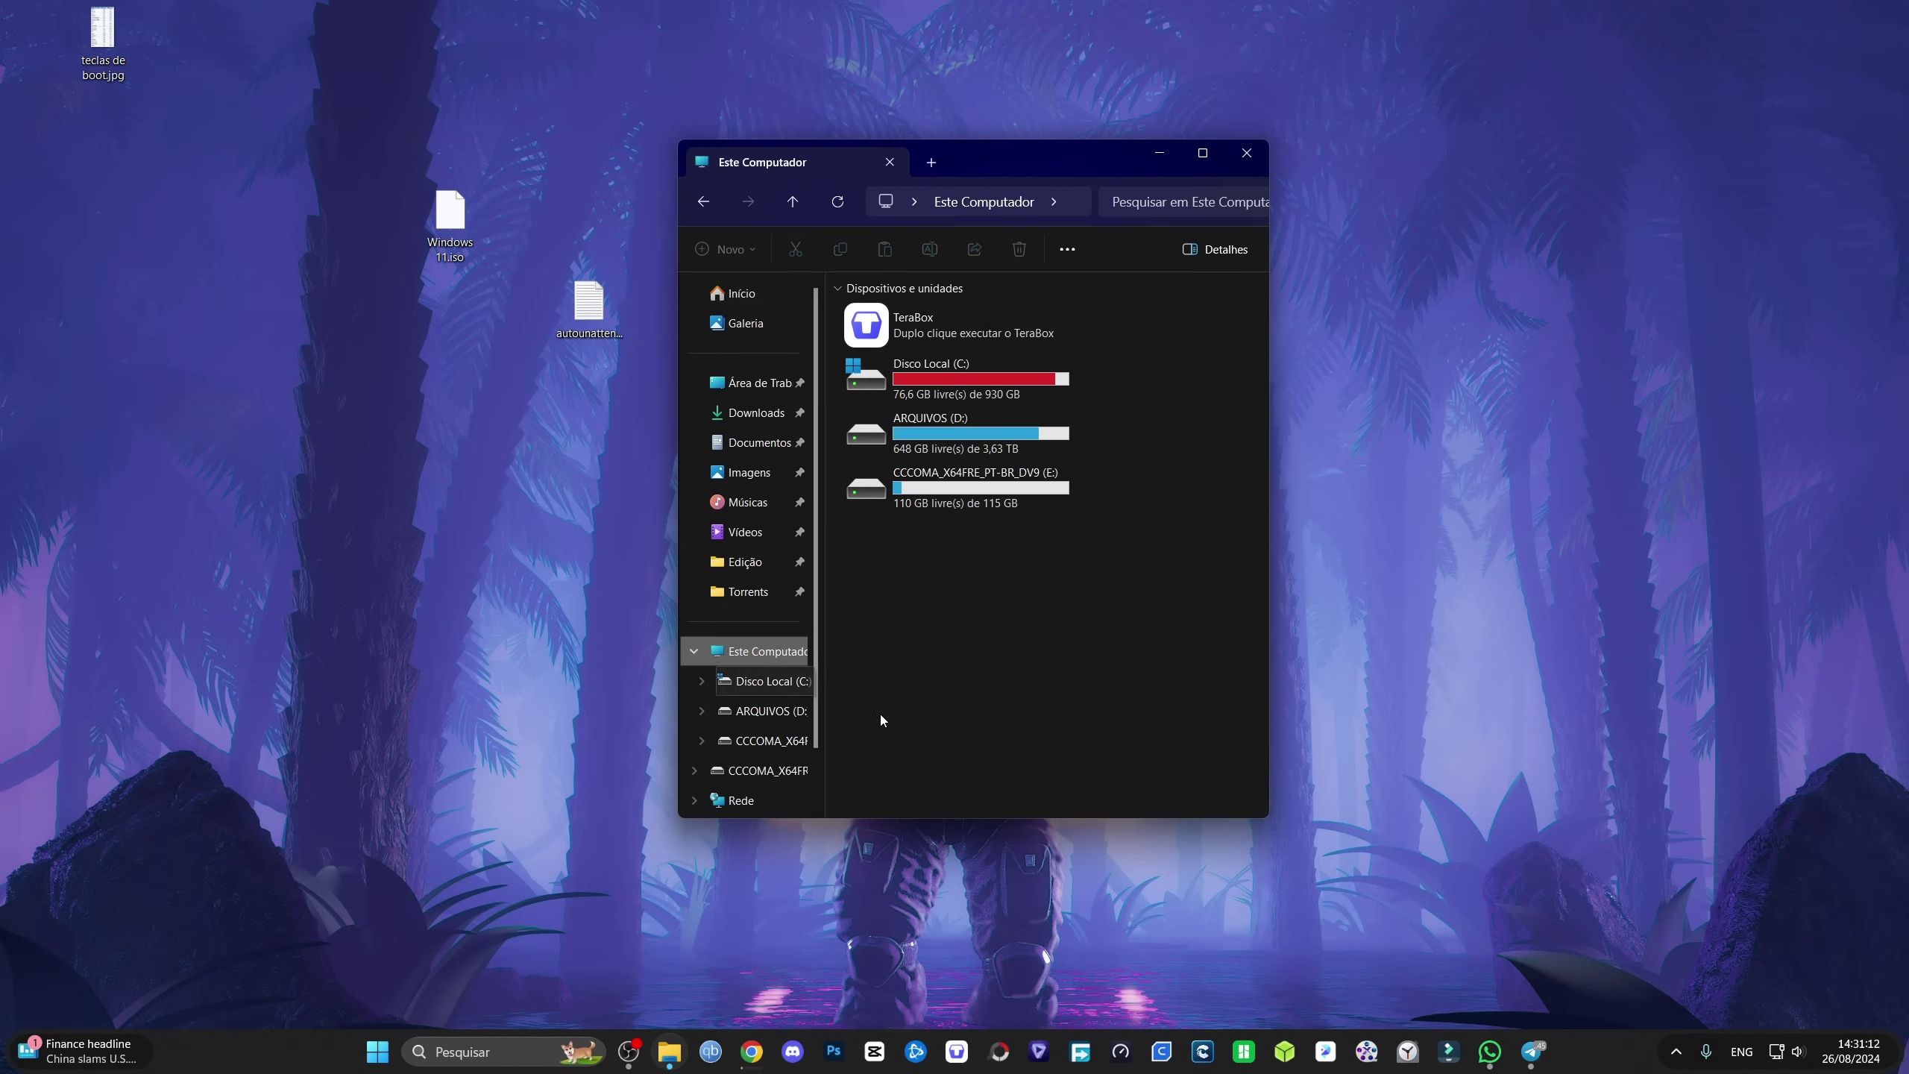
{"action": "double_click", "coordinate": [960, 503]}
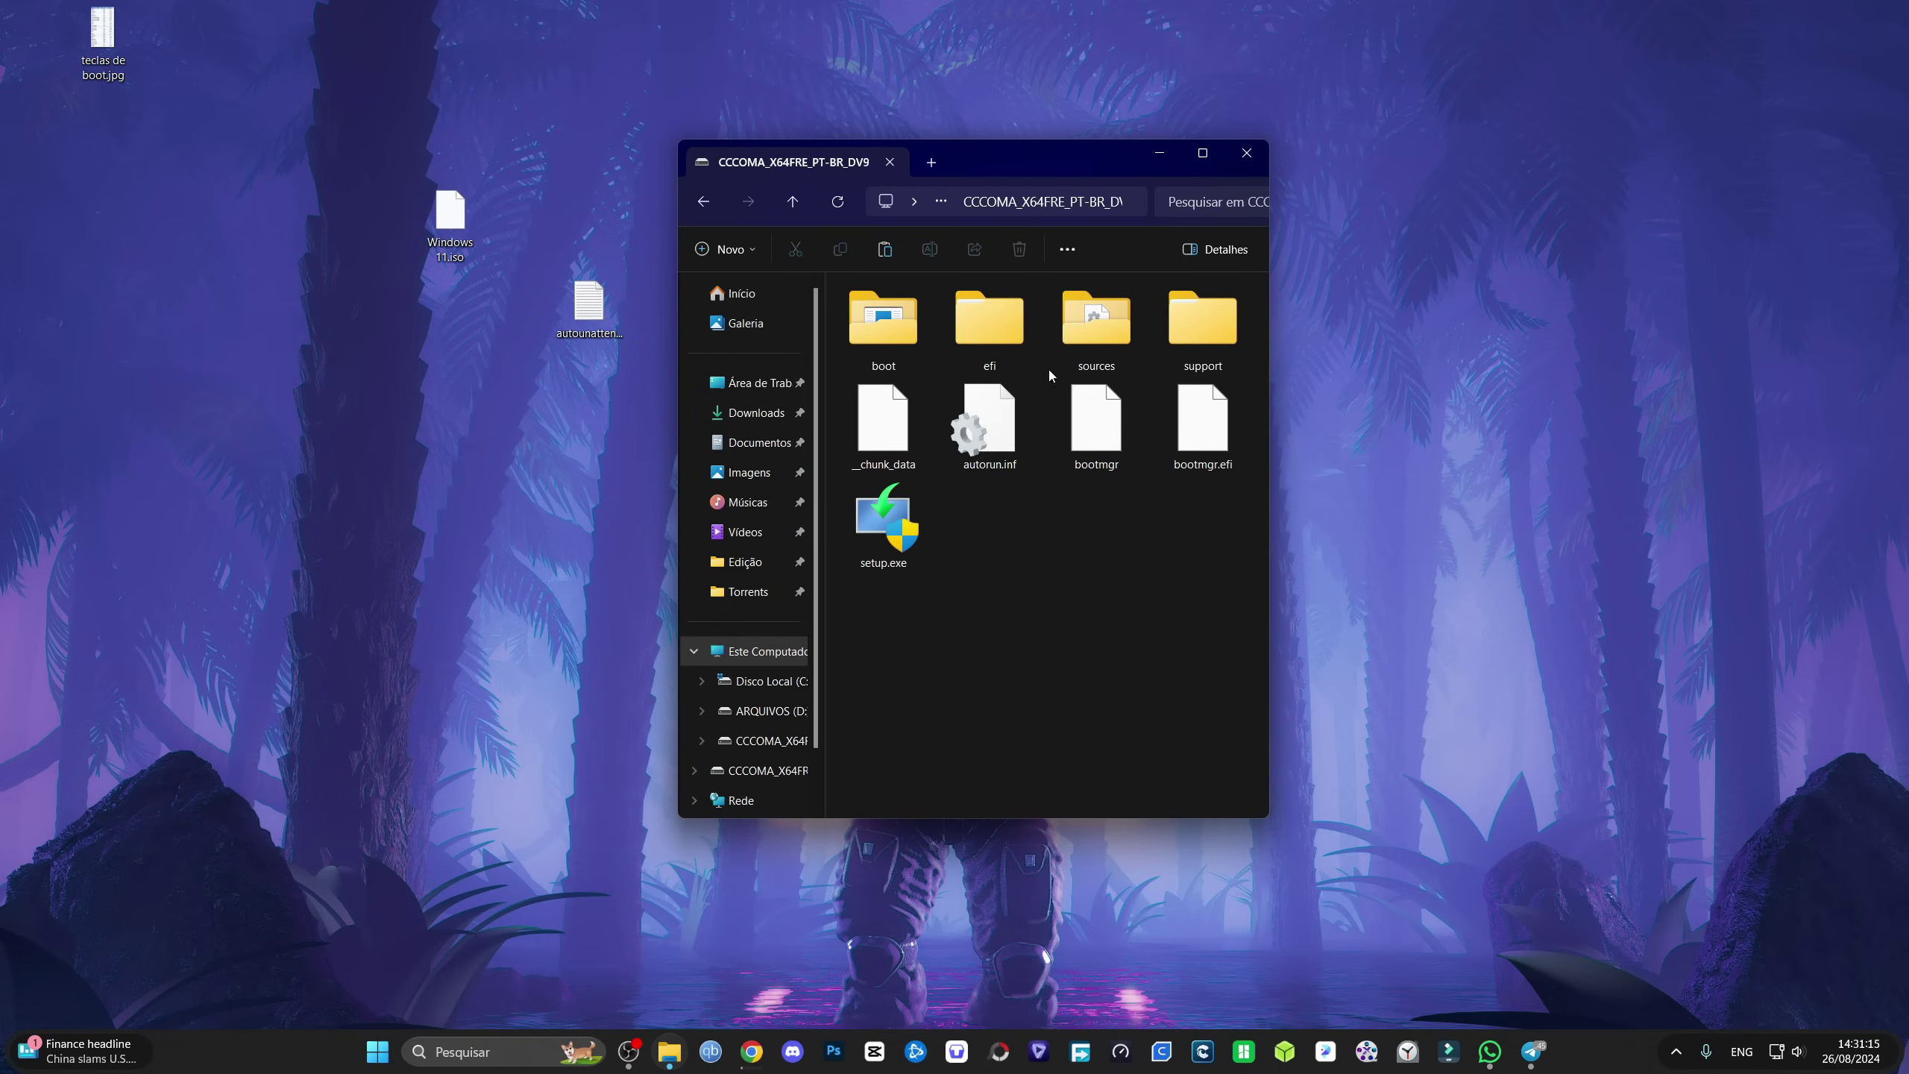
{"action": "right_click", "coordinate": [994, 528]}
{"action": "left_click", "coordinate": [1048, 663]}
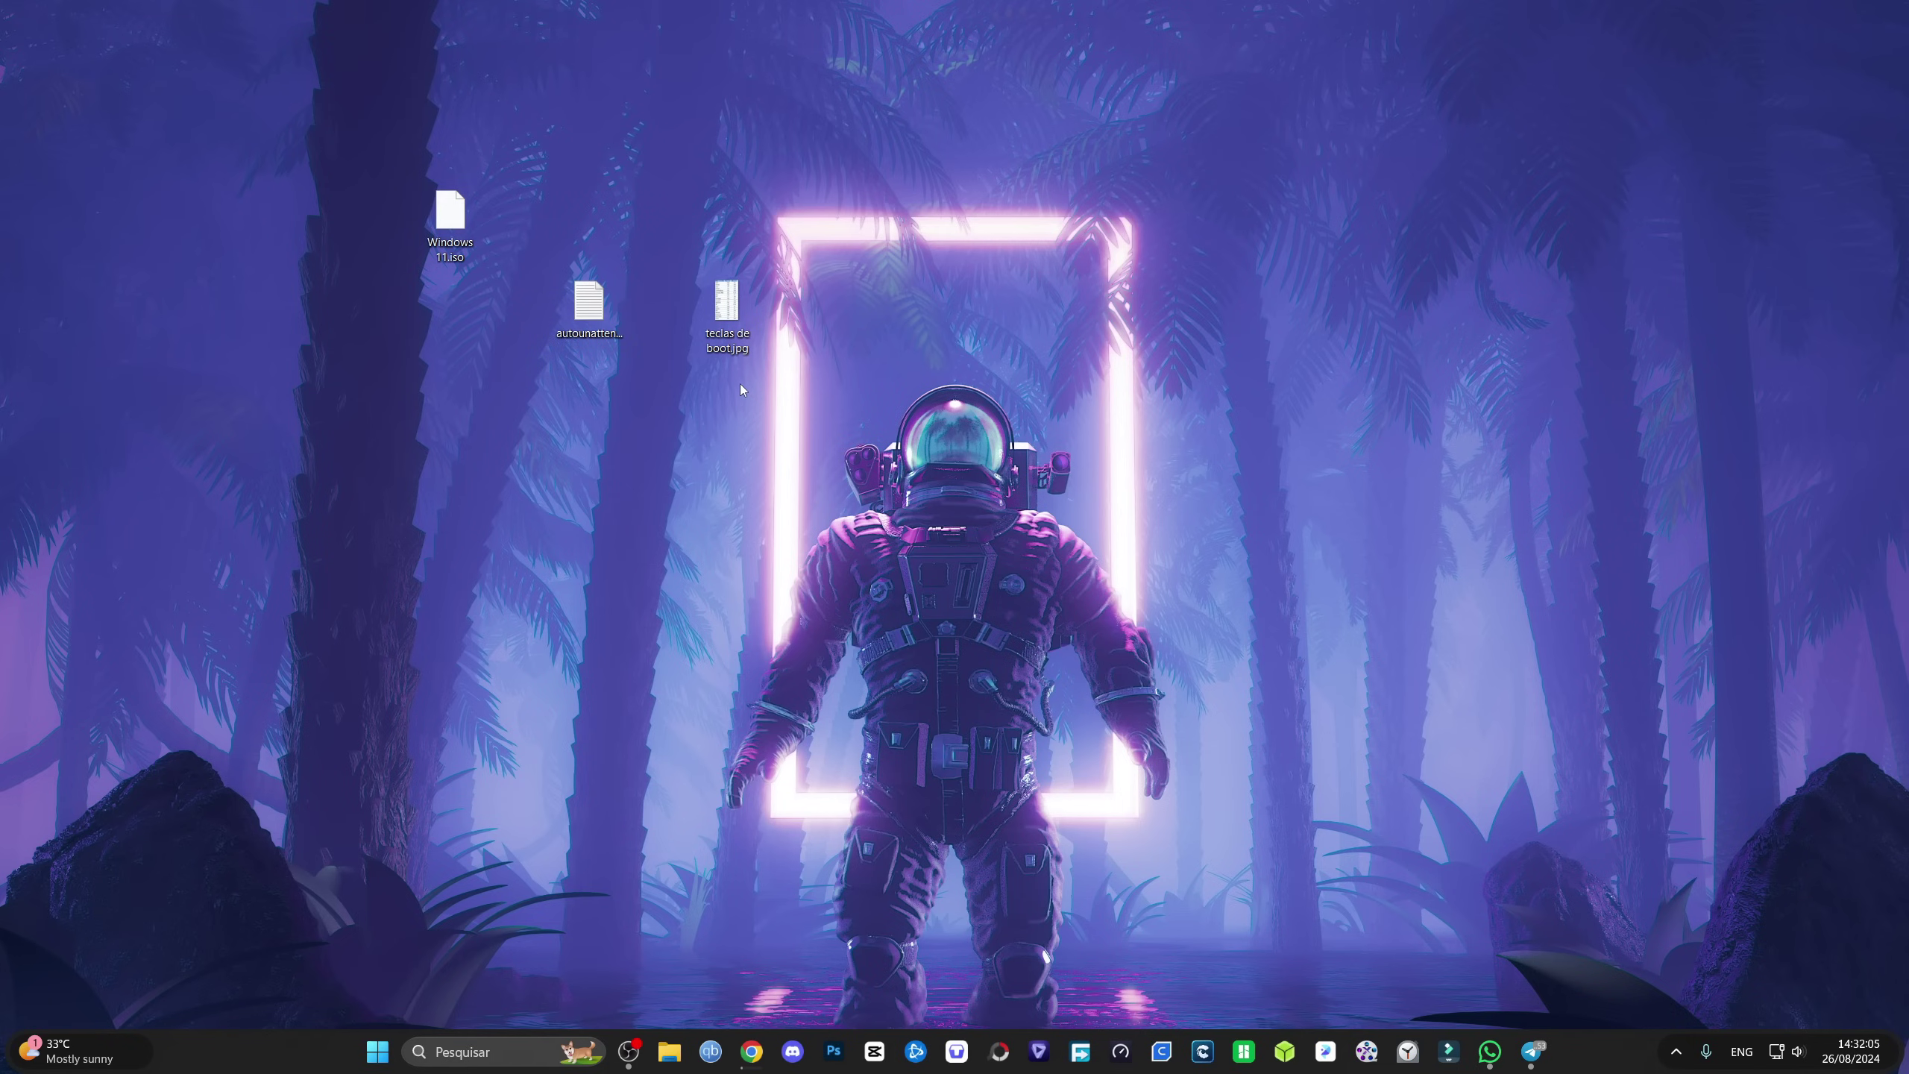
Step: Check the boot keys image, then boot from UEFI: KingstonDataTraveler Partition 1
{"action": "double_click", "coordinate": [726, 307]}
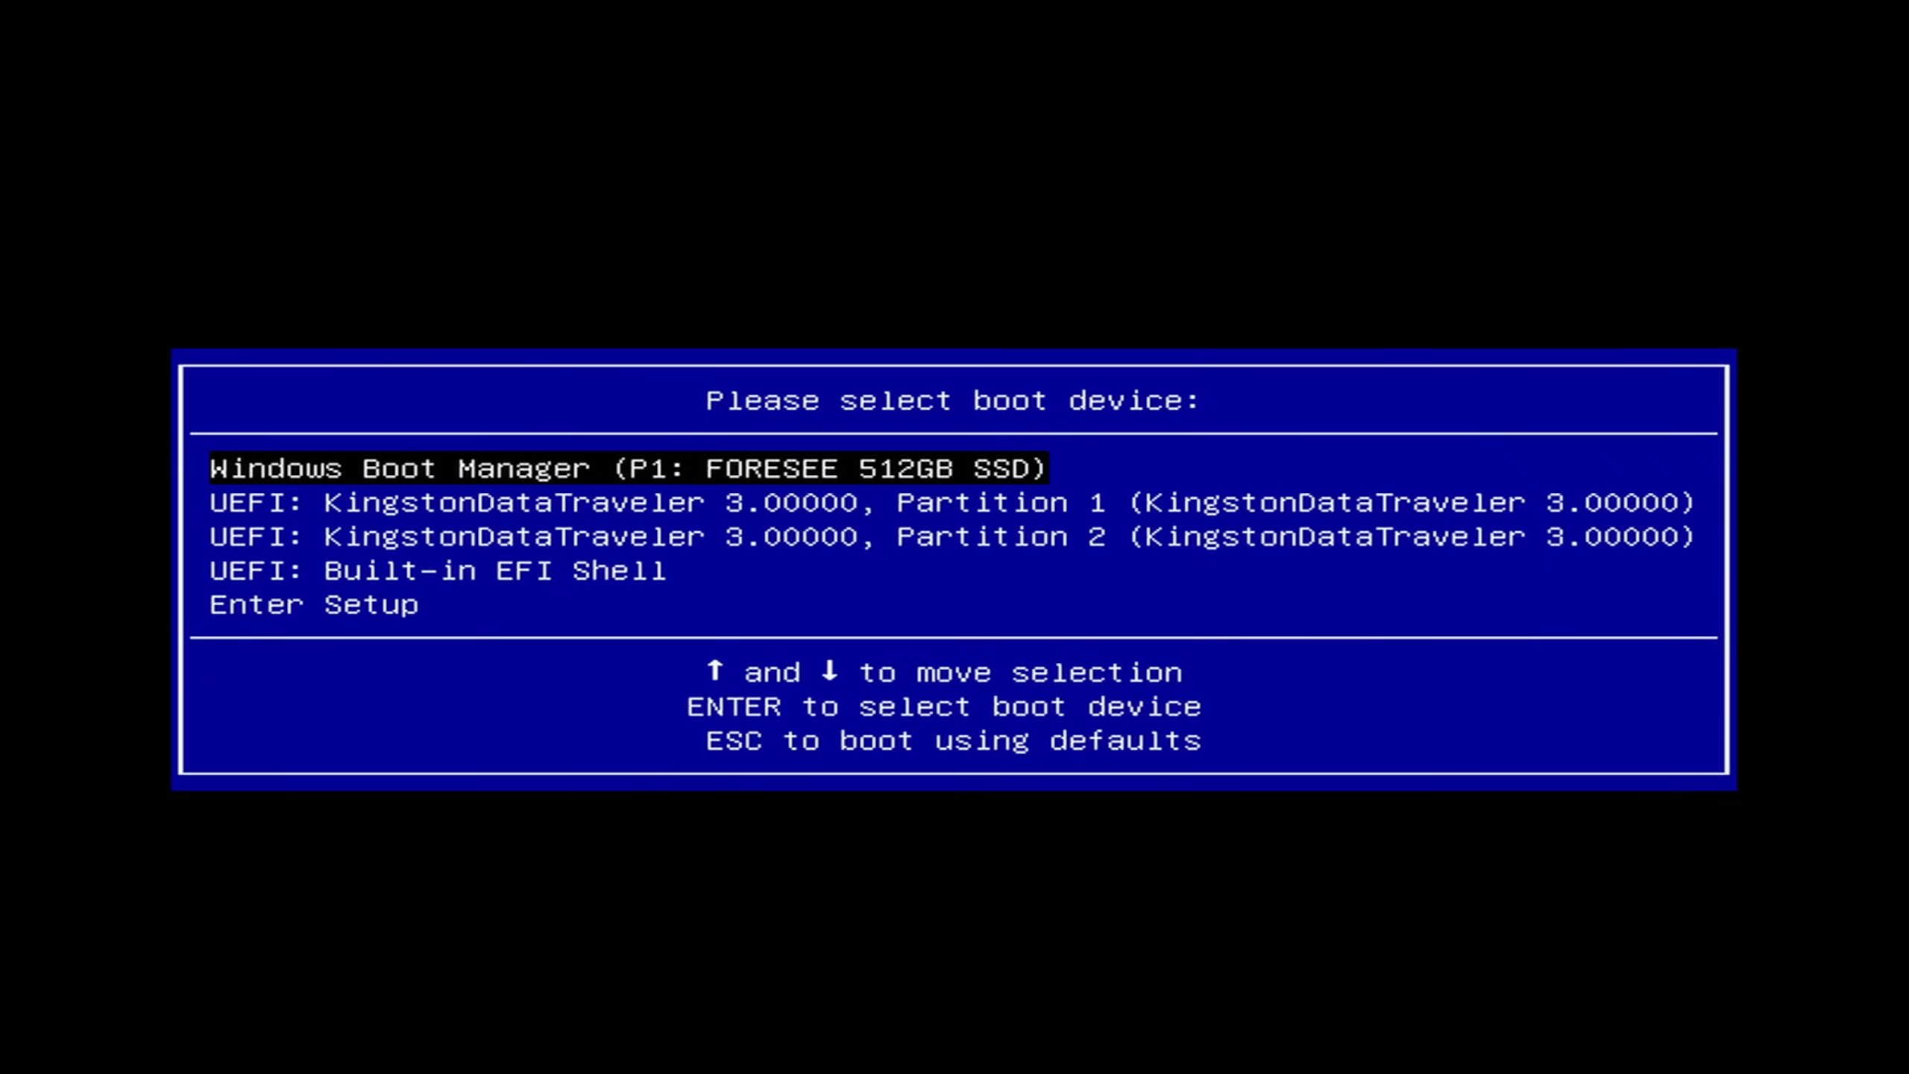
{"action": "key", "text": "Down"}
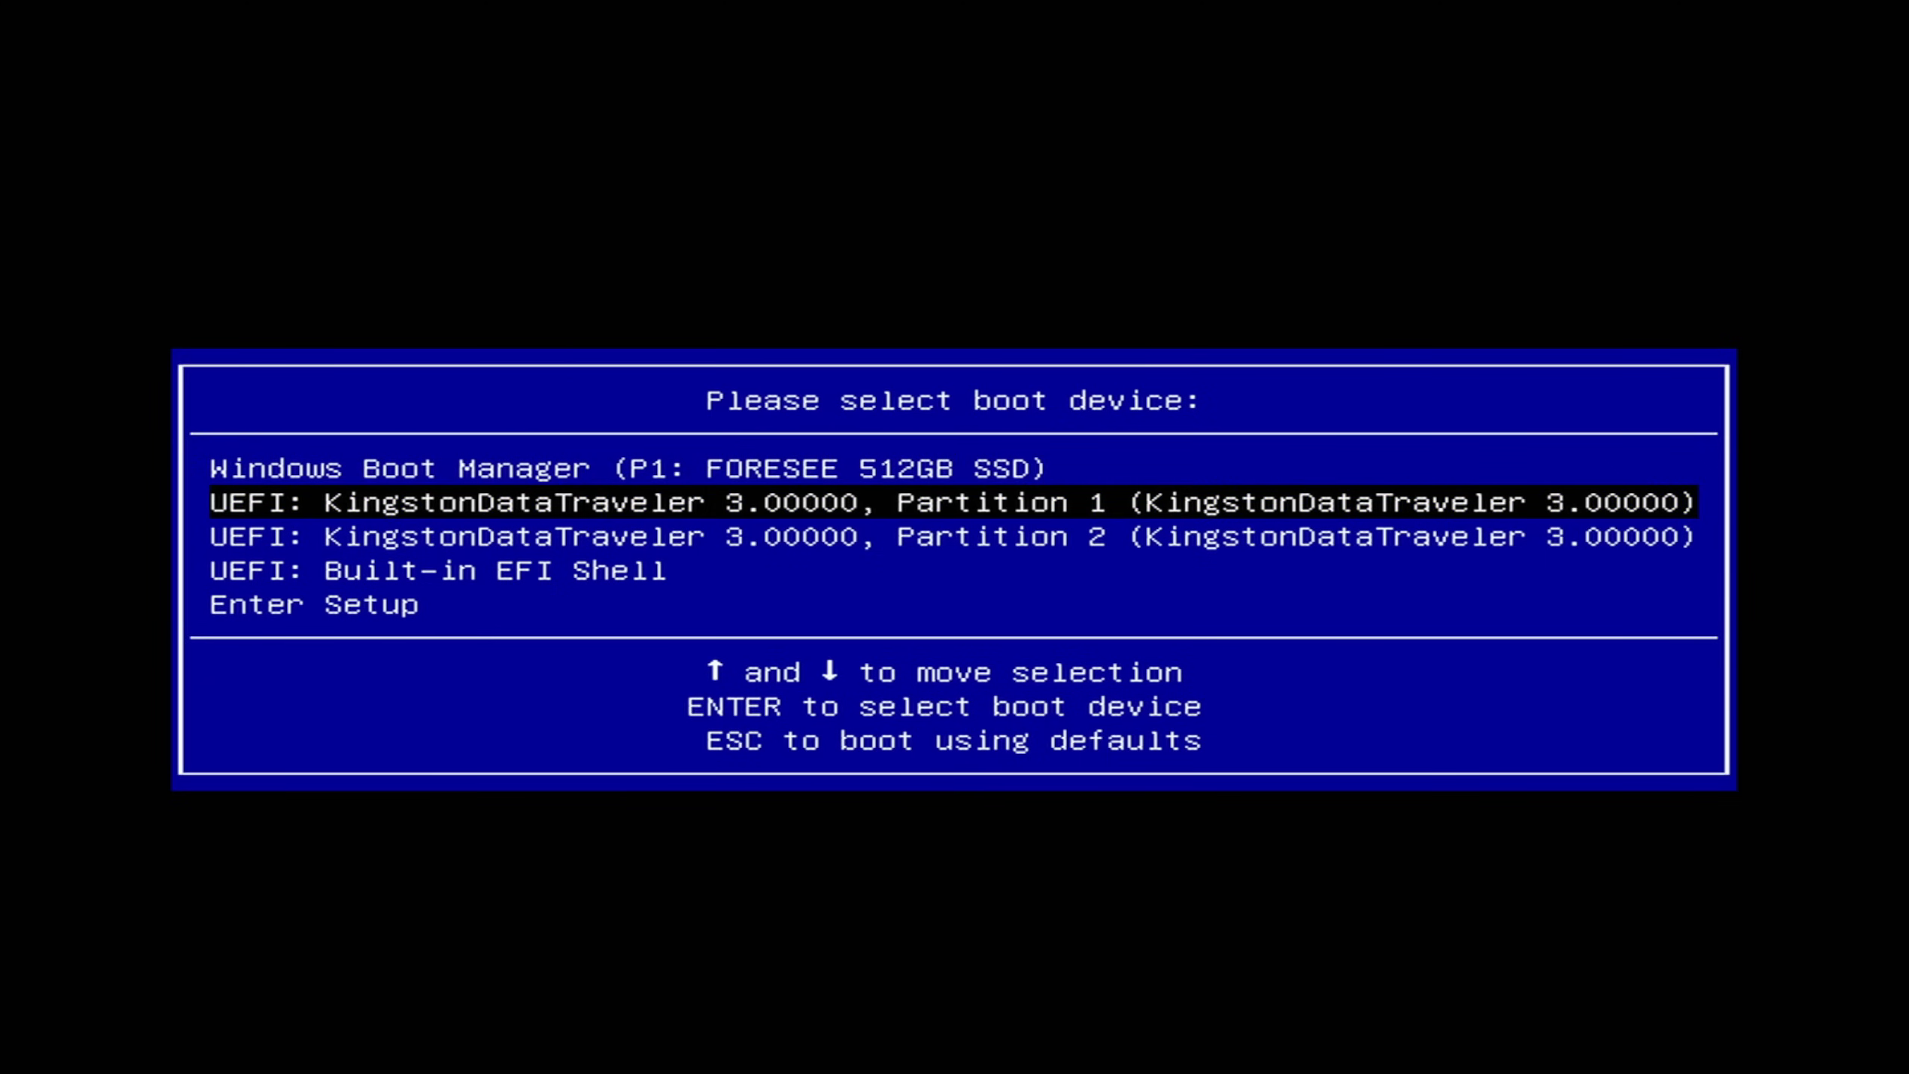
{"action": "key", "text": "Return"}
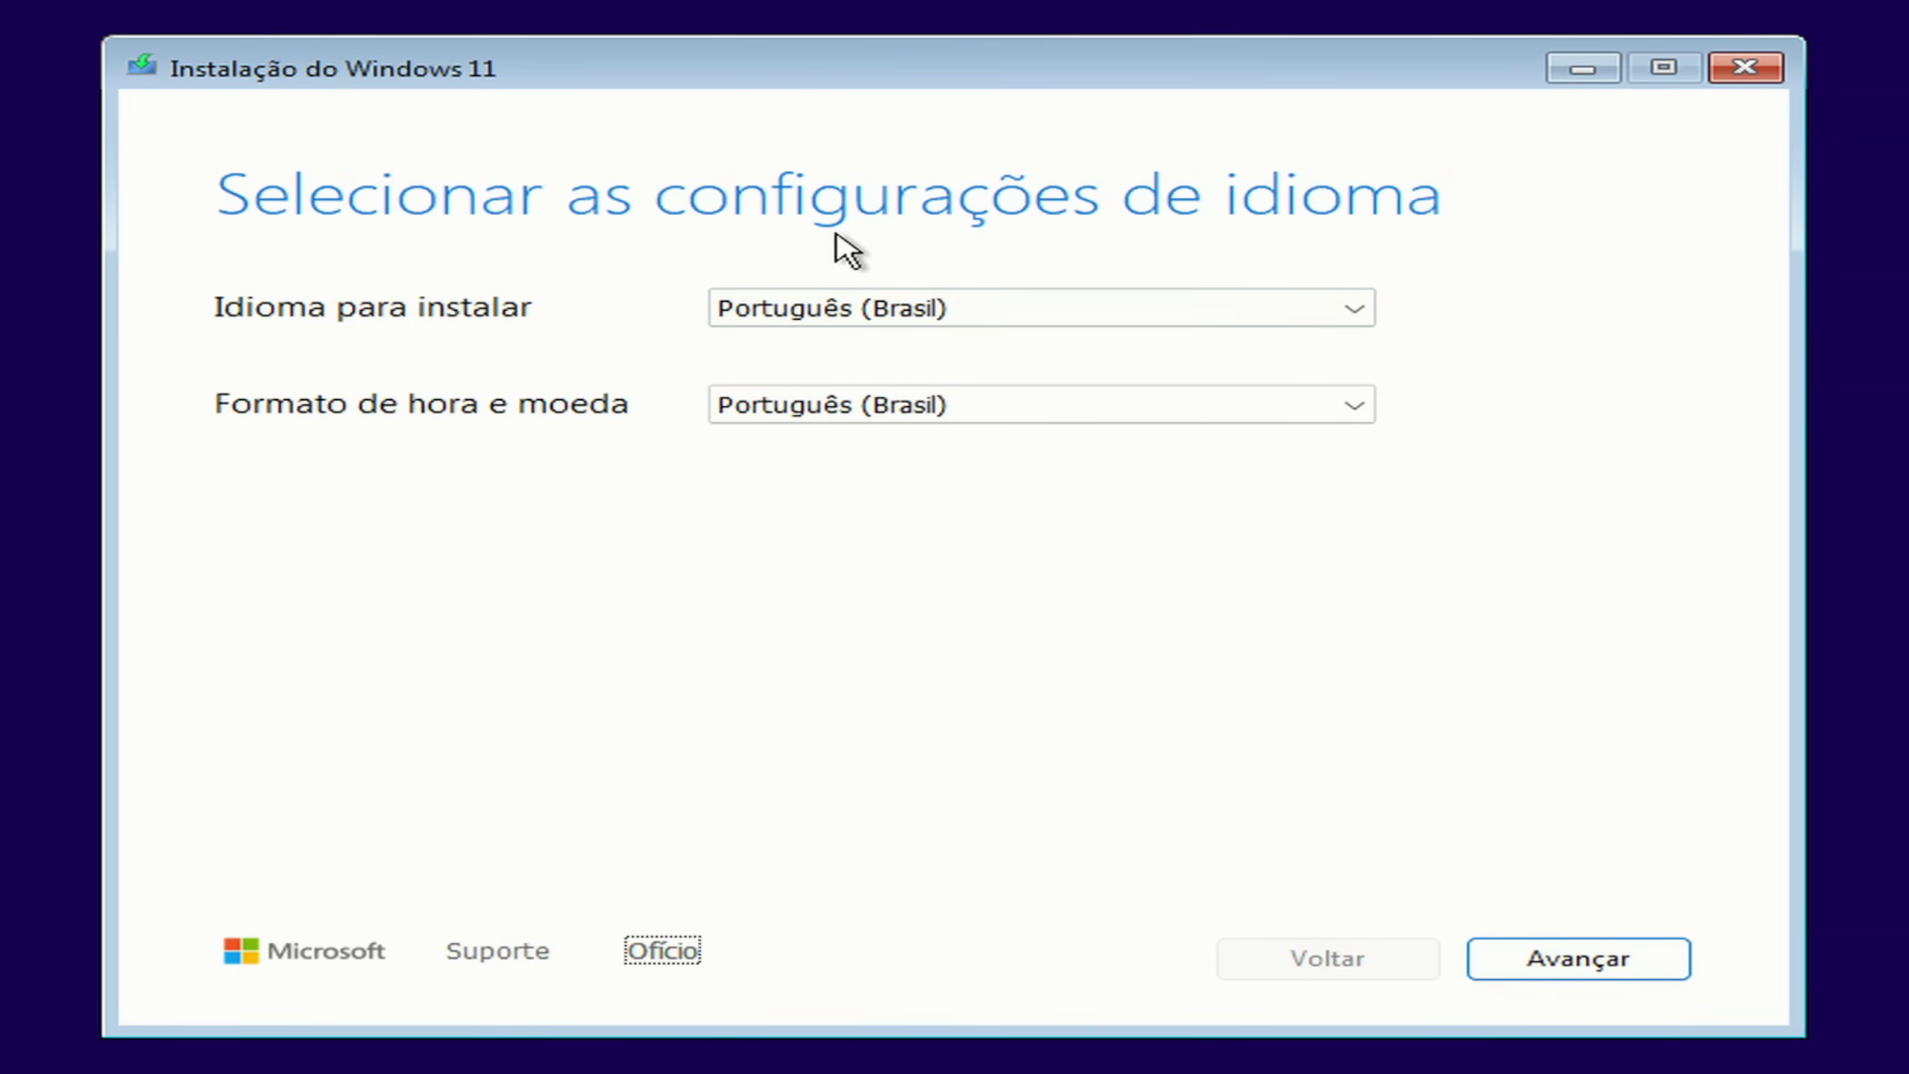
Step: Install Windows 11 Home with Português (Brasil) settings and no product key onto Disk 0's unallocated space
{"action": "left_click", "coordinate": [1631, 965]}
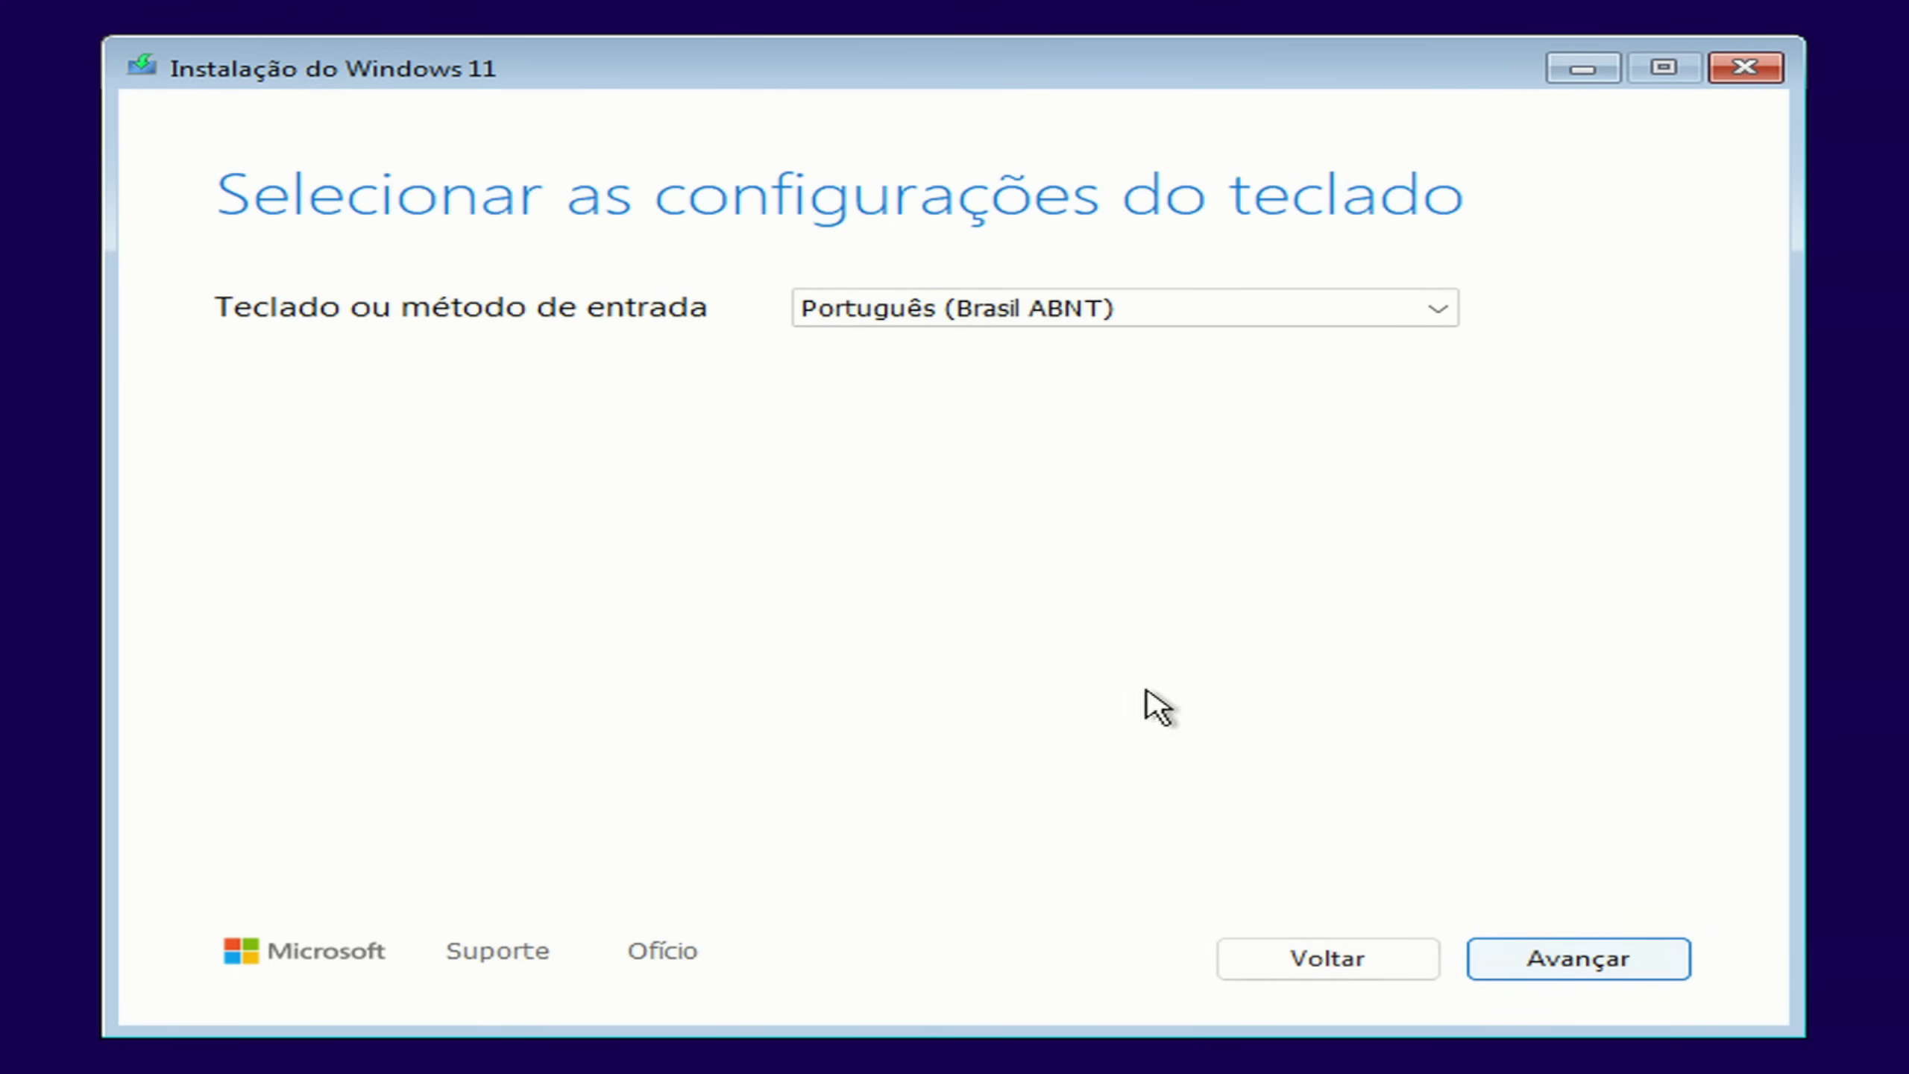
{"action": "left_click", "coordinate": [1646, 980]}
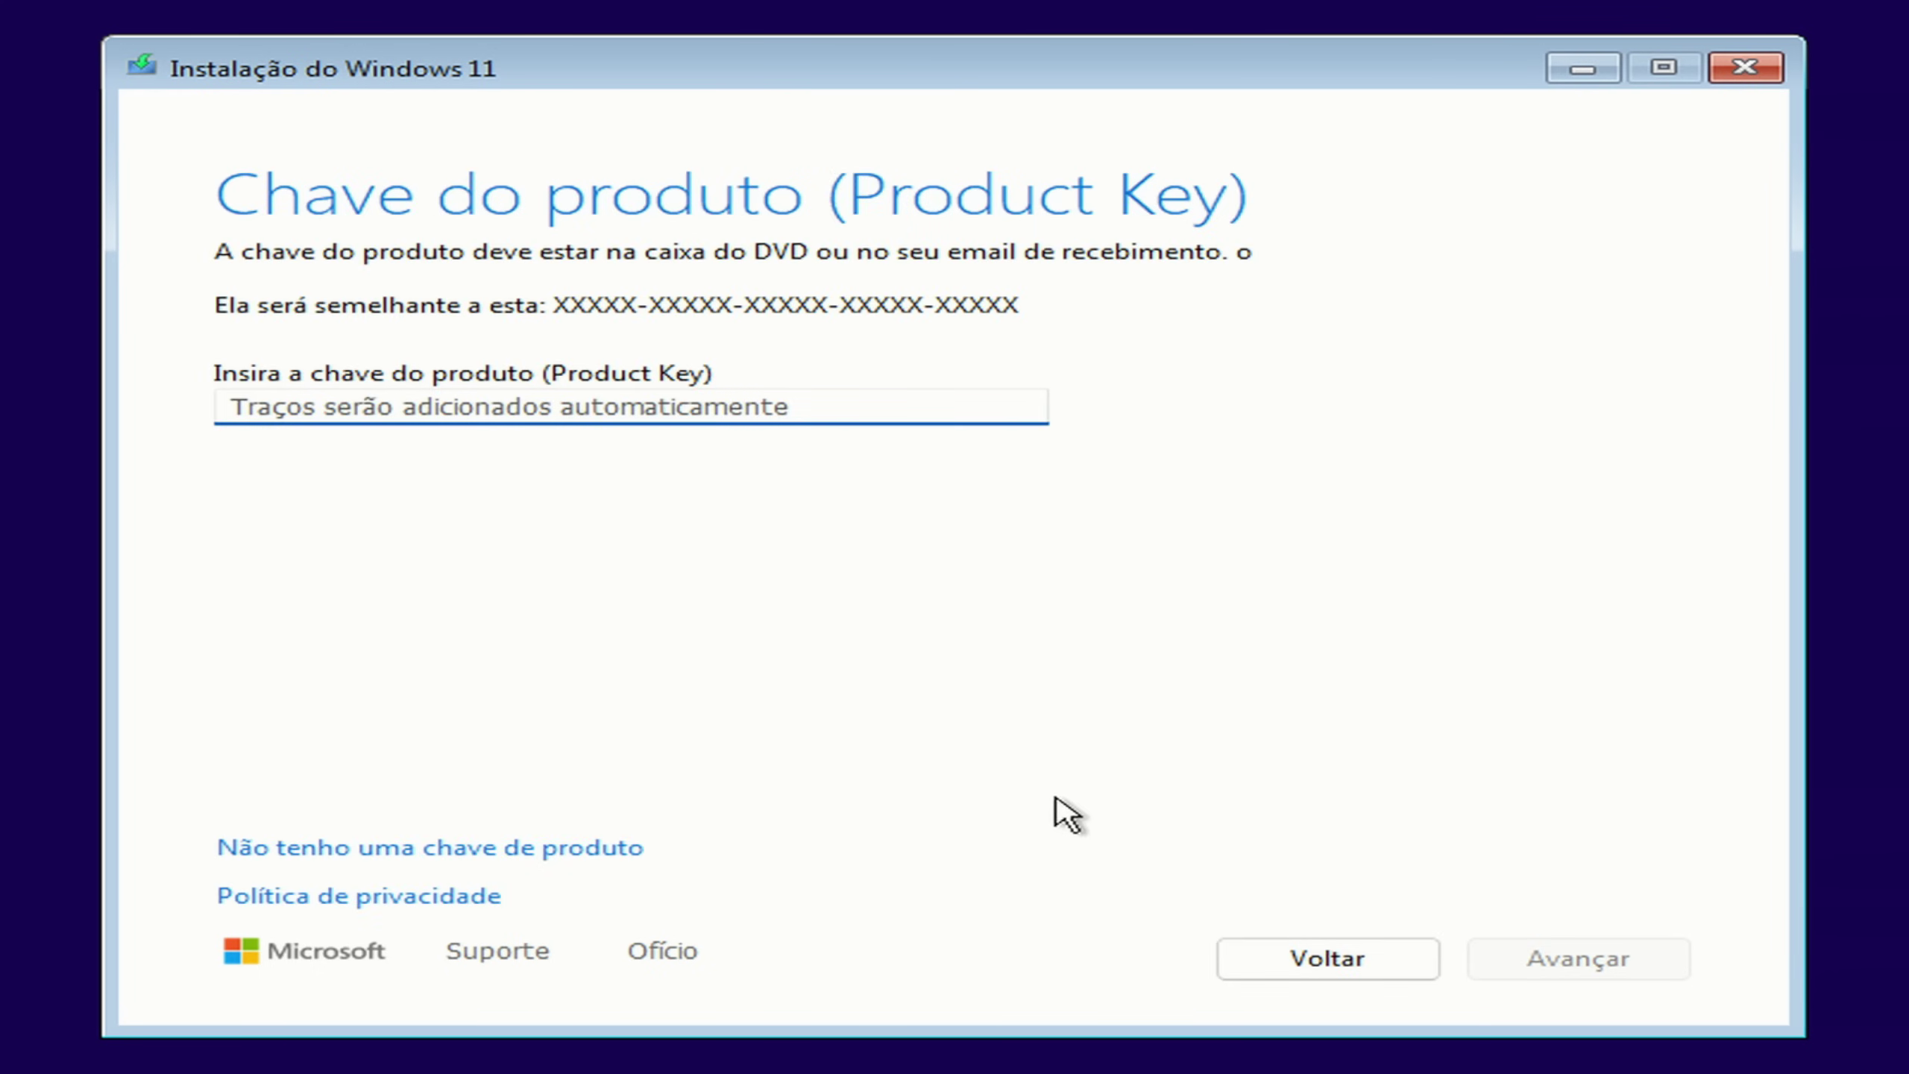
{"action": "left_click", "coordinate": [618, 850]}
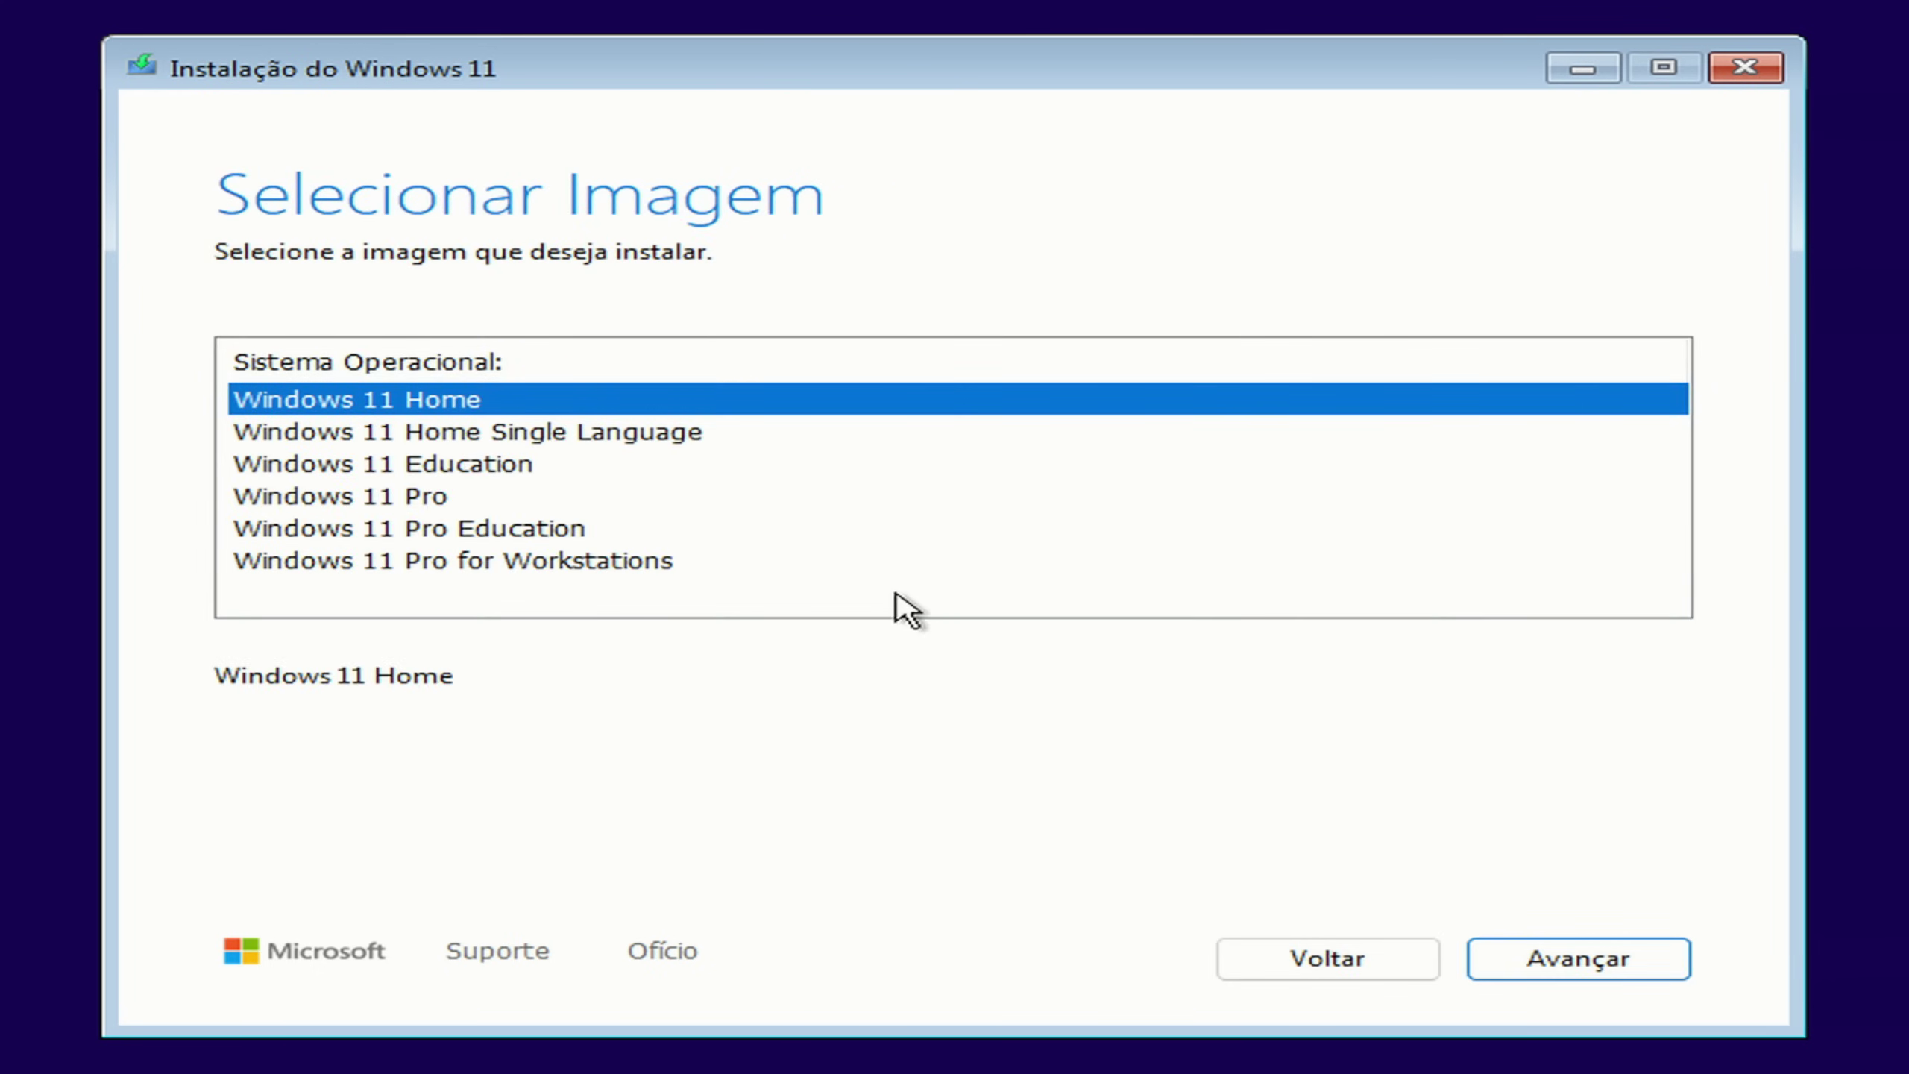
{"action": "left_click", "coordinate": [455, 435]}
{"action": "left_click", "coordinate": [439, 406]}
{"action": "left_click", "coordinate": [1585, 957]}
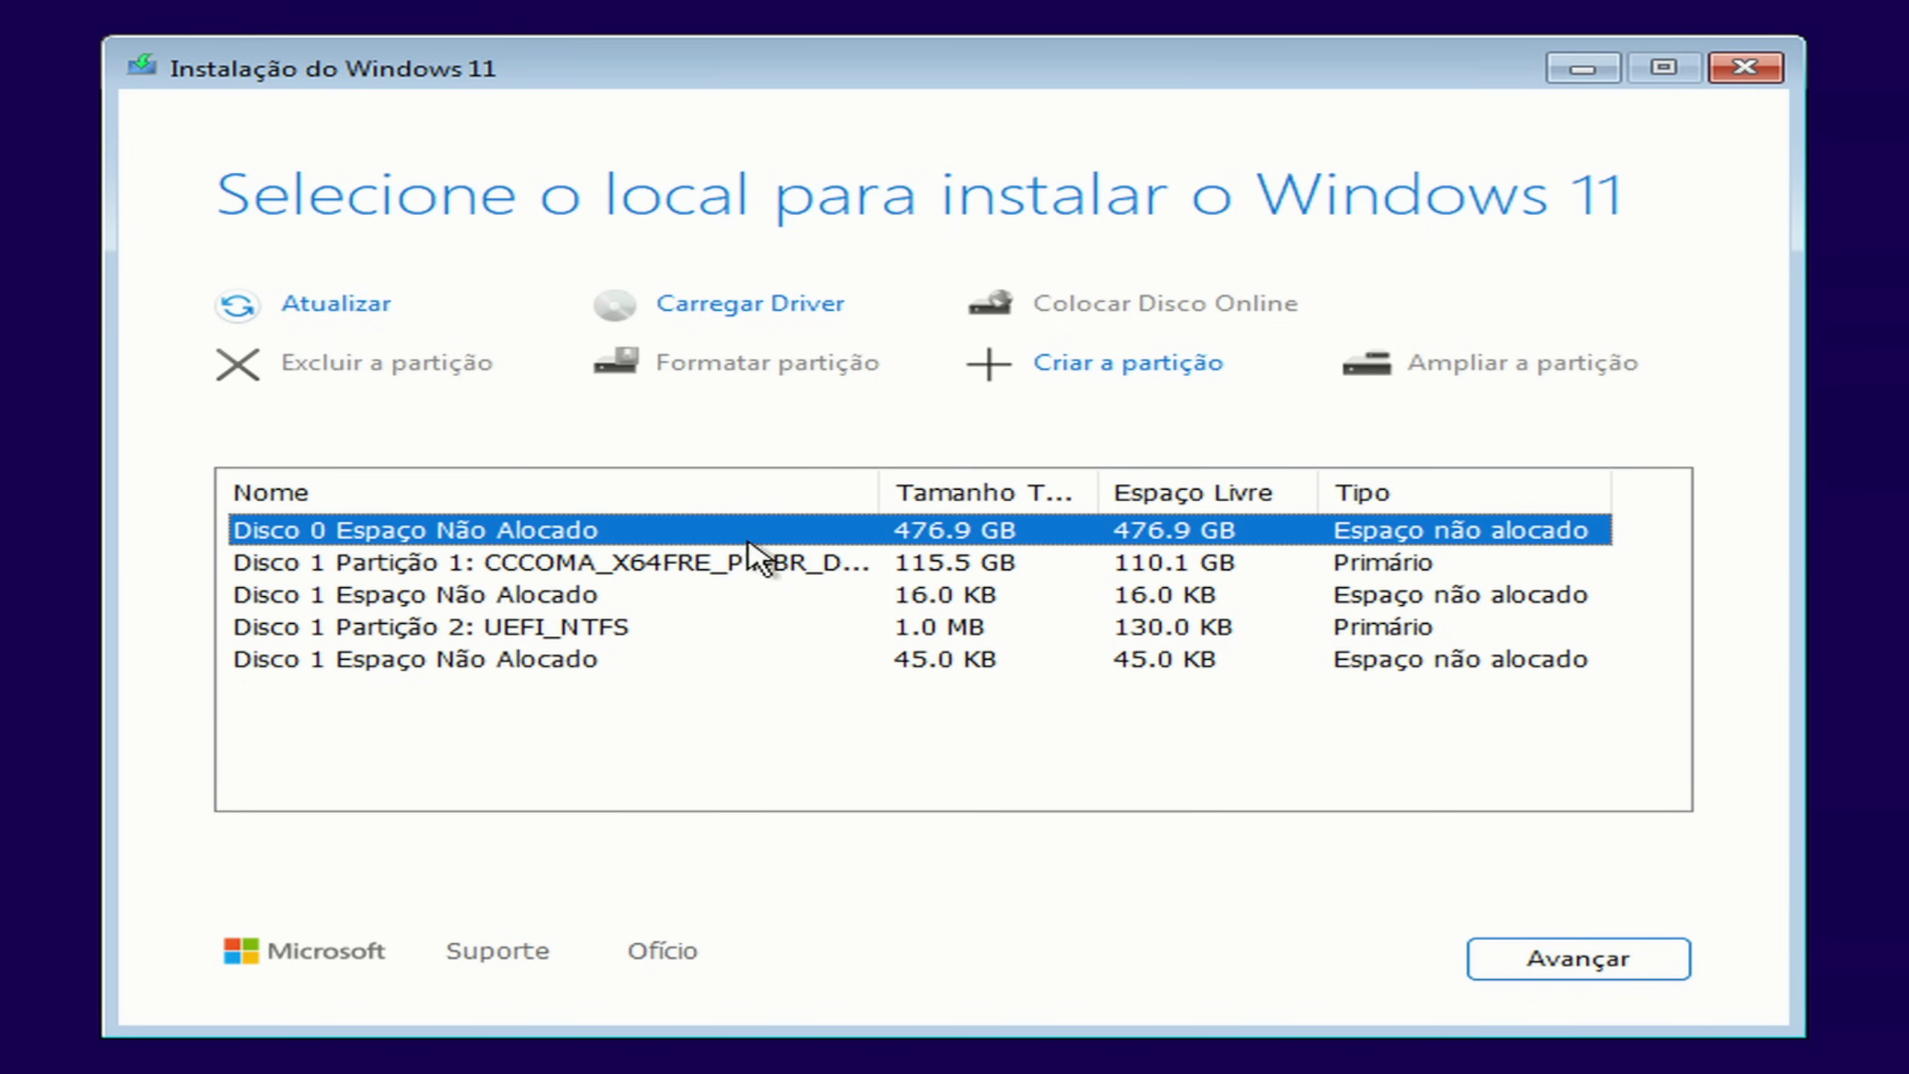
{"action": "left_click", "coordinate": [1540, 984]}
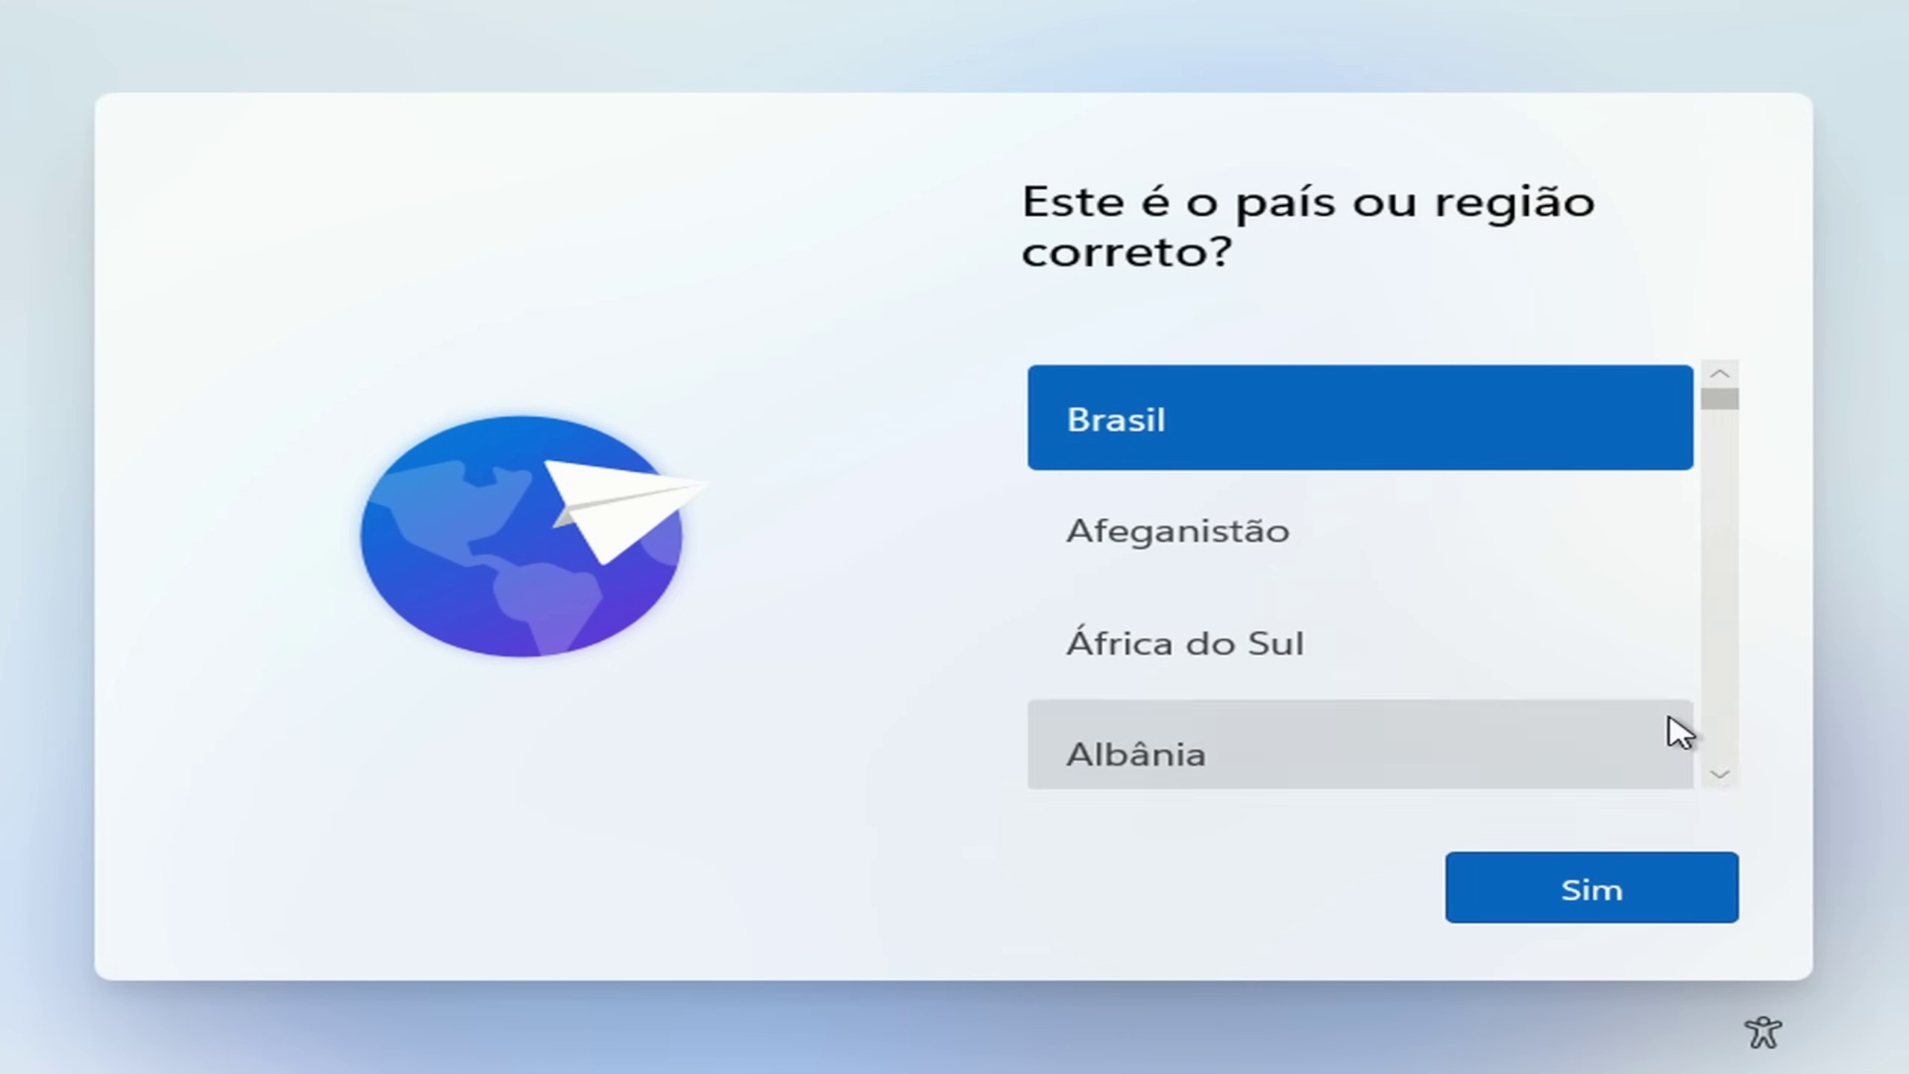
Step: Confirm Brasil as the region and Português (Brasil ABNT2) as the only keyboard layout
{"action": "left_click", "coordinate": [1577, 865]}
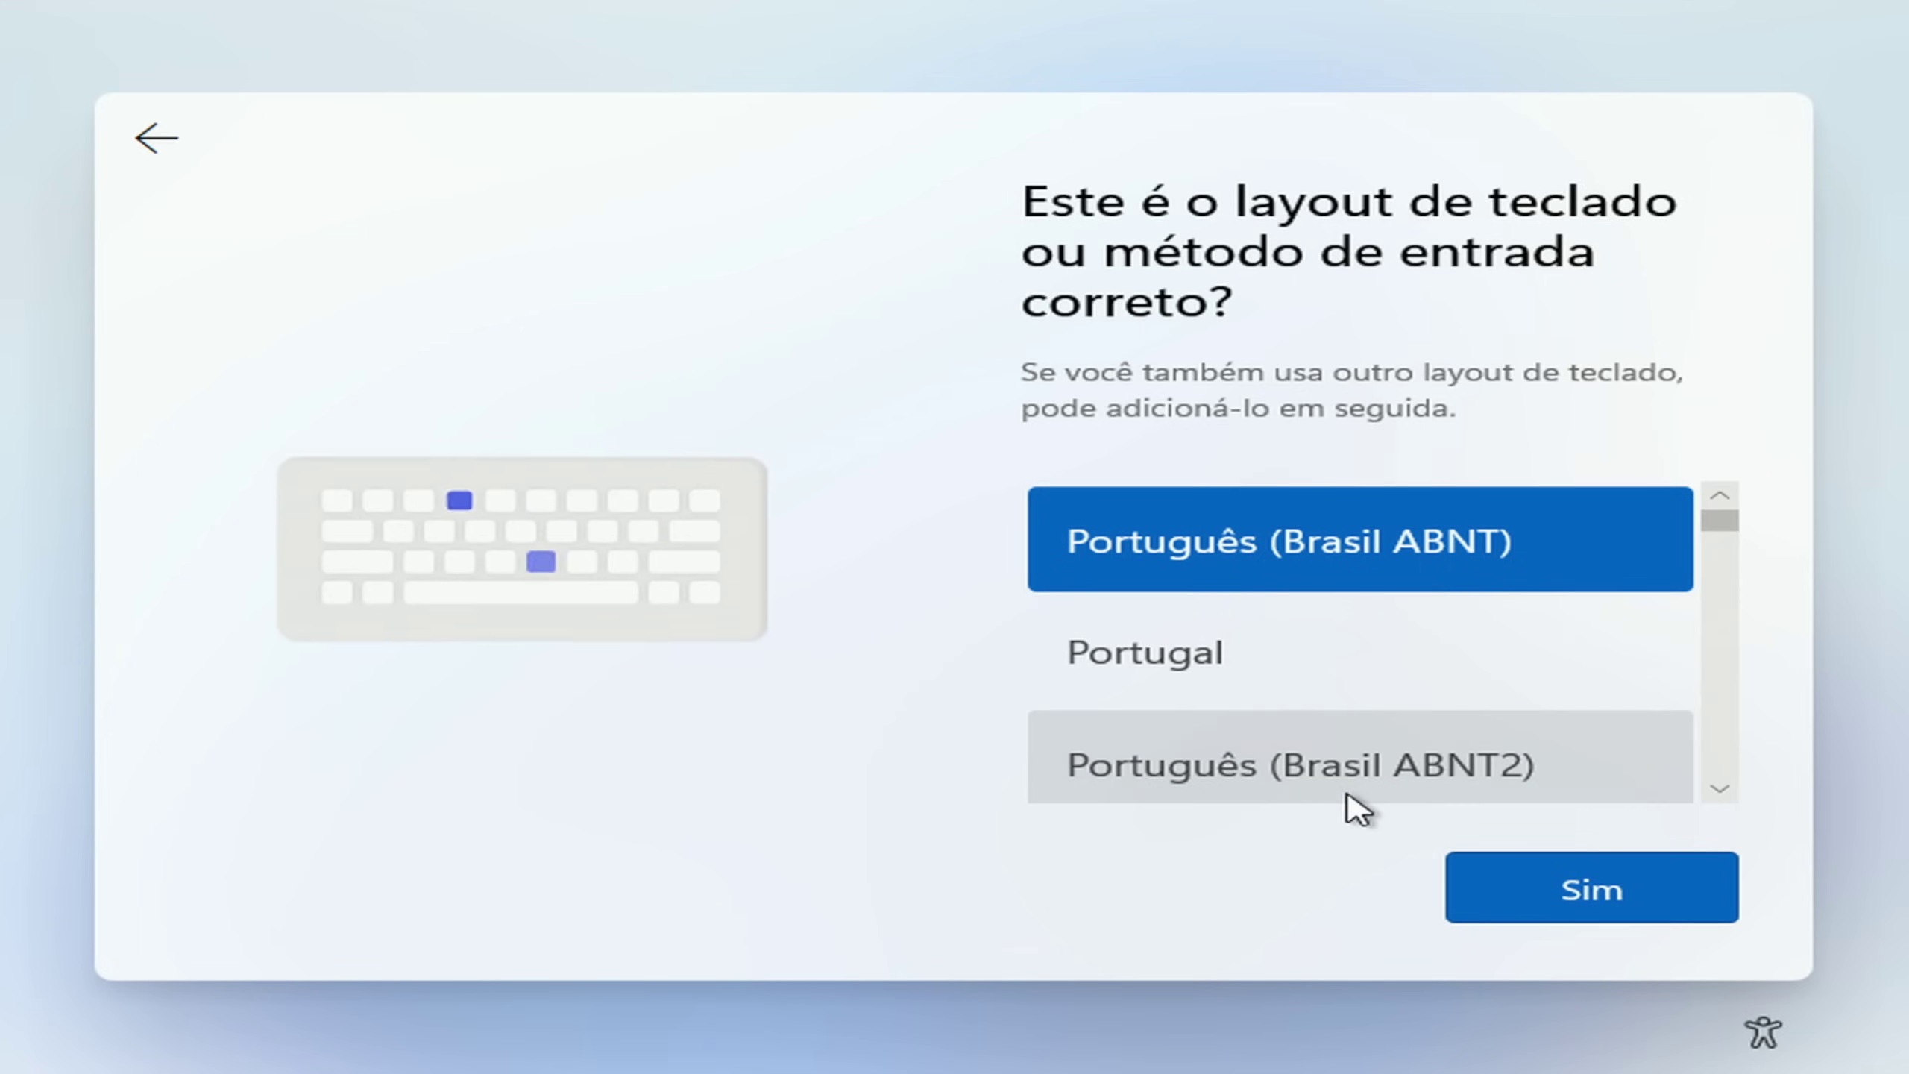
{"action": "left_click", "coordinate": [1353, 790]}
{"action": "left_click", "coordinate": [1602, 899]}
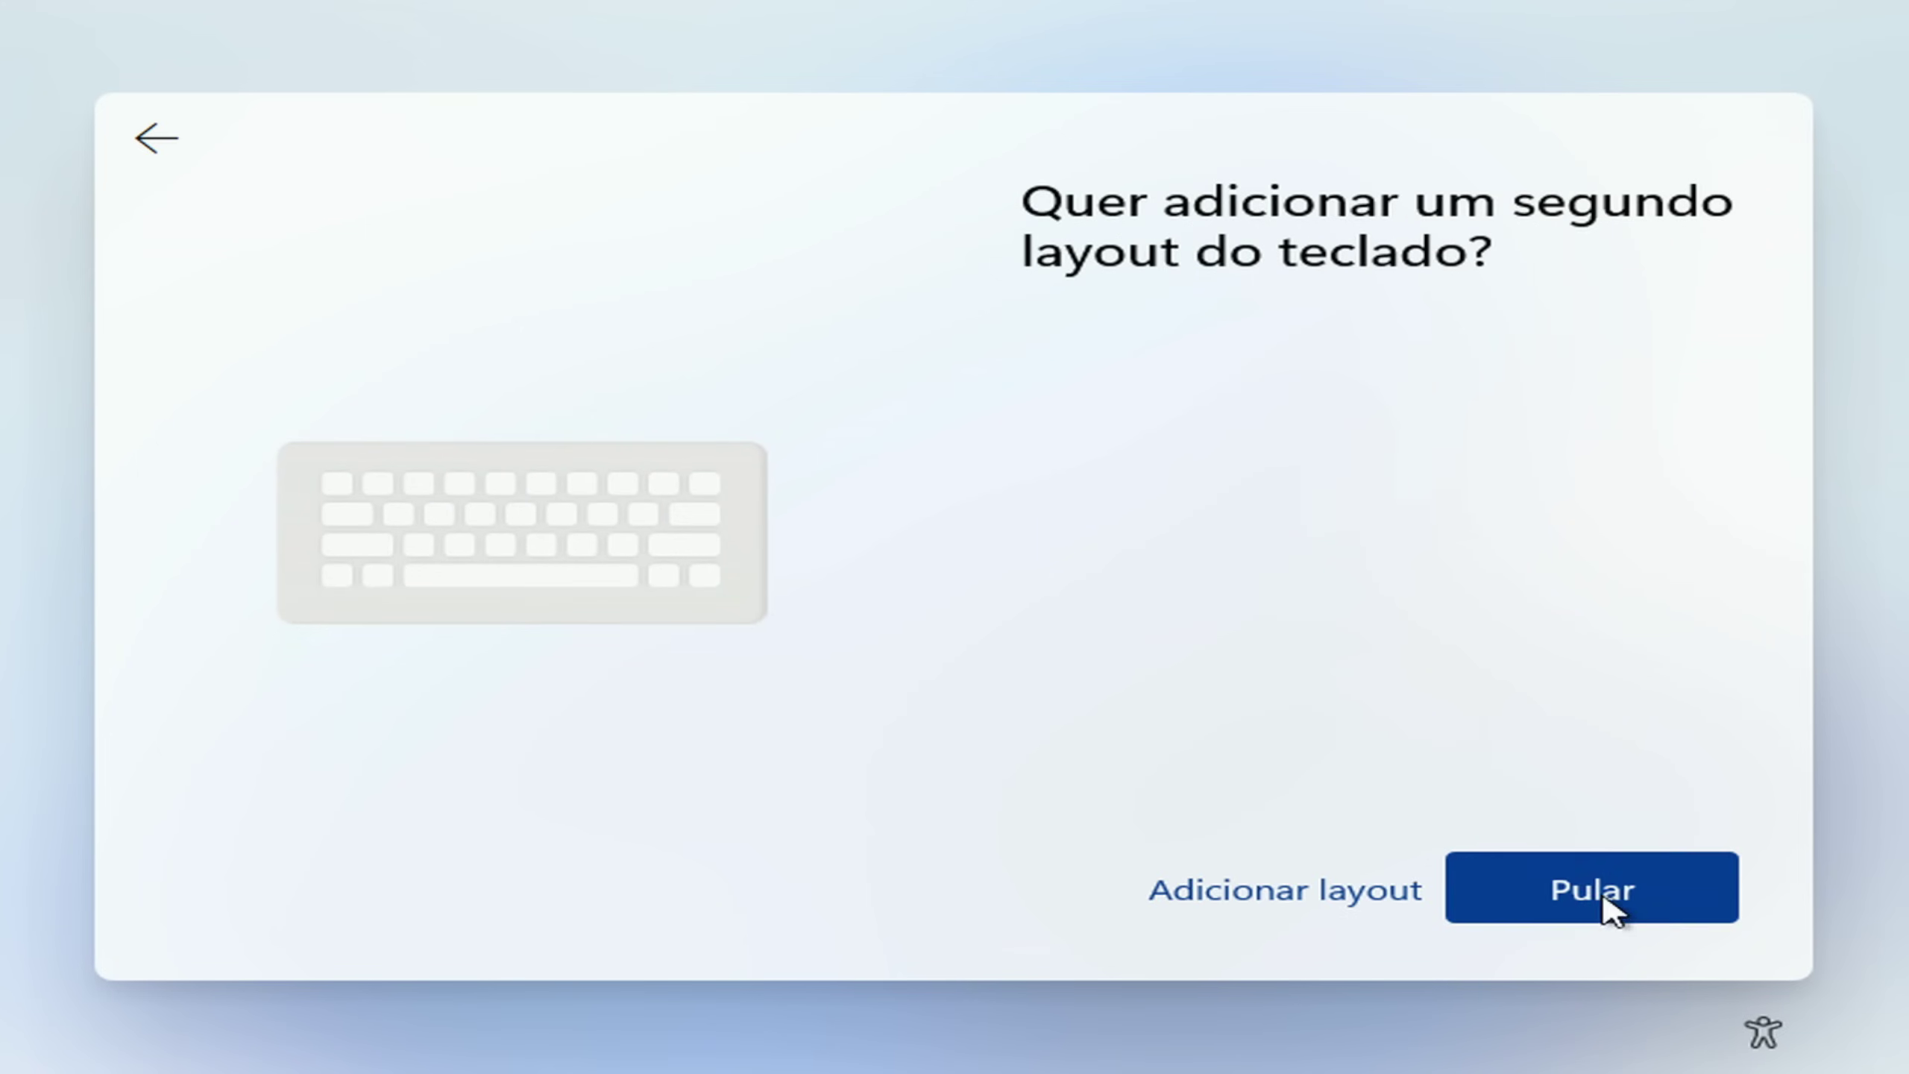
{"action": "left_click", "coordinate": [1605, 906]}
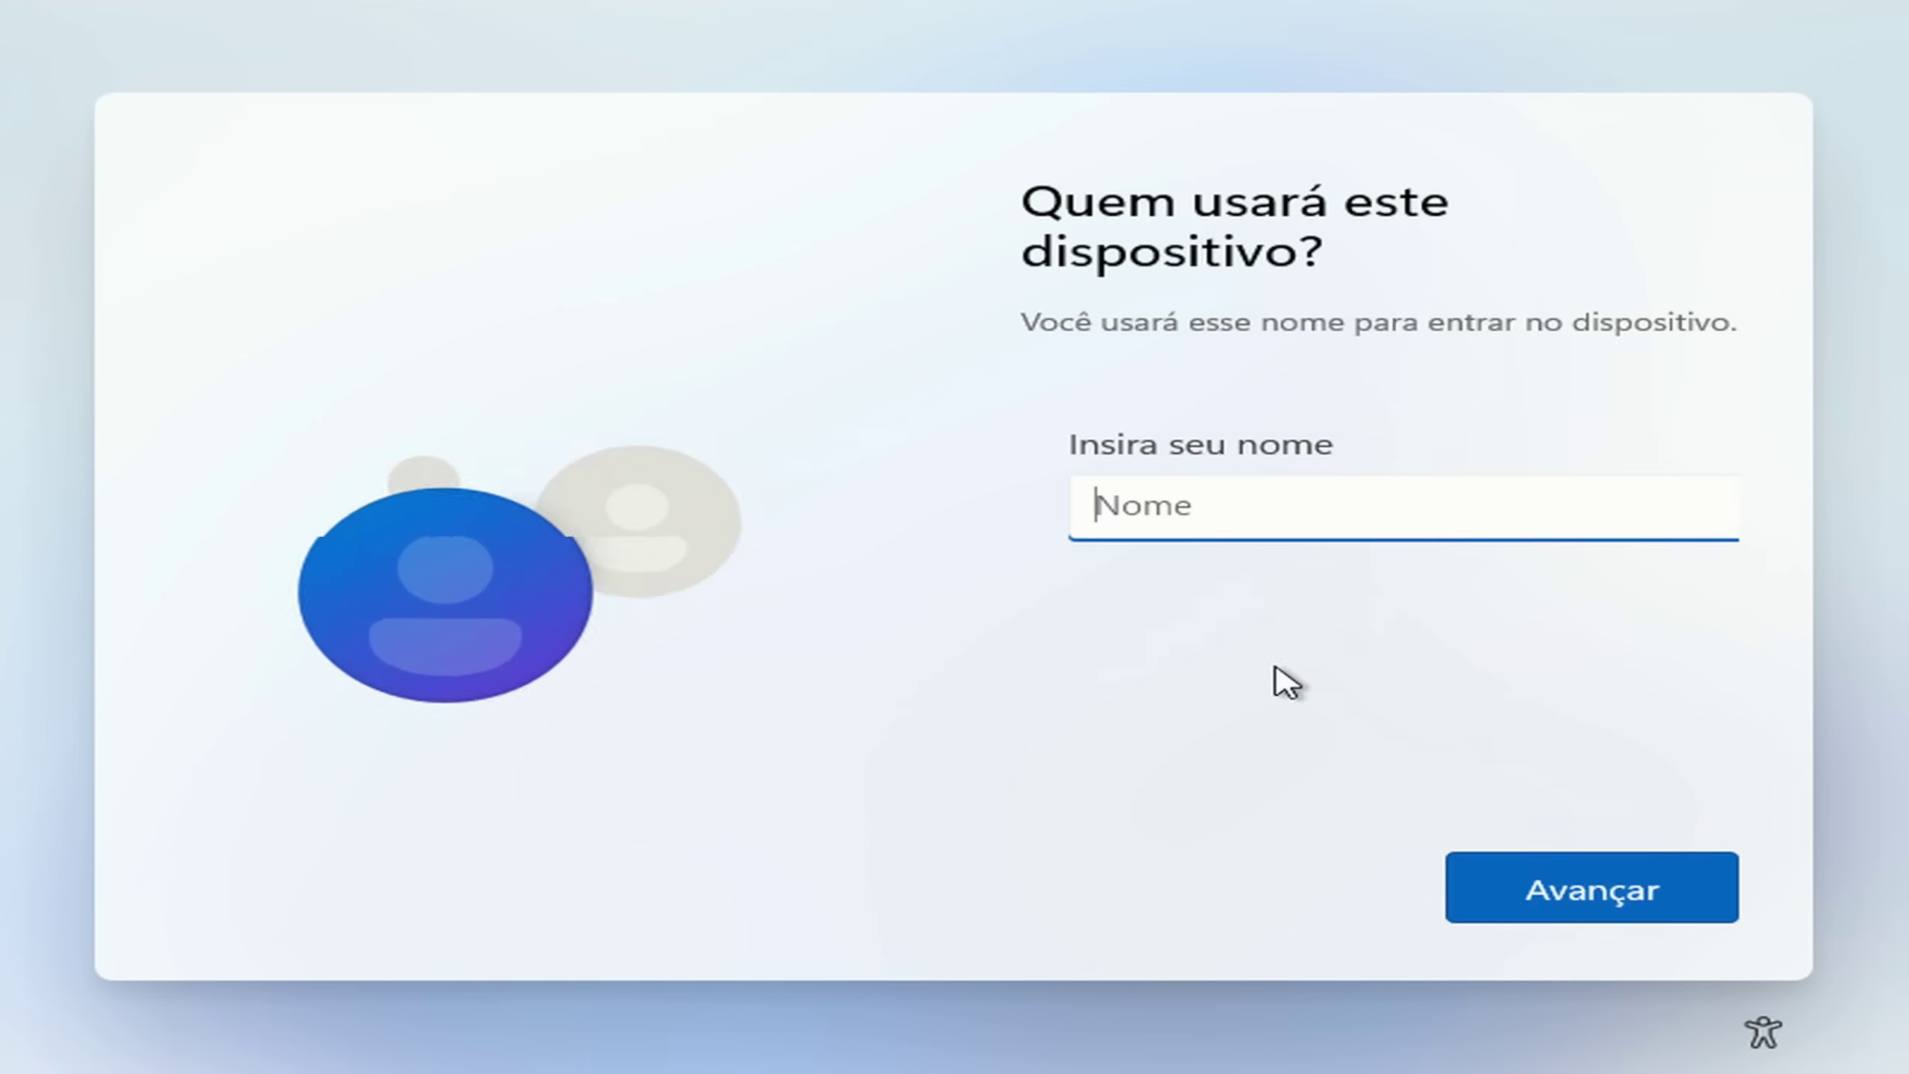
Step: Create a local account with the entered user name and no password
{"action": "type", "text": "sser"}
{"action": "key", "text": "Return"}
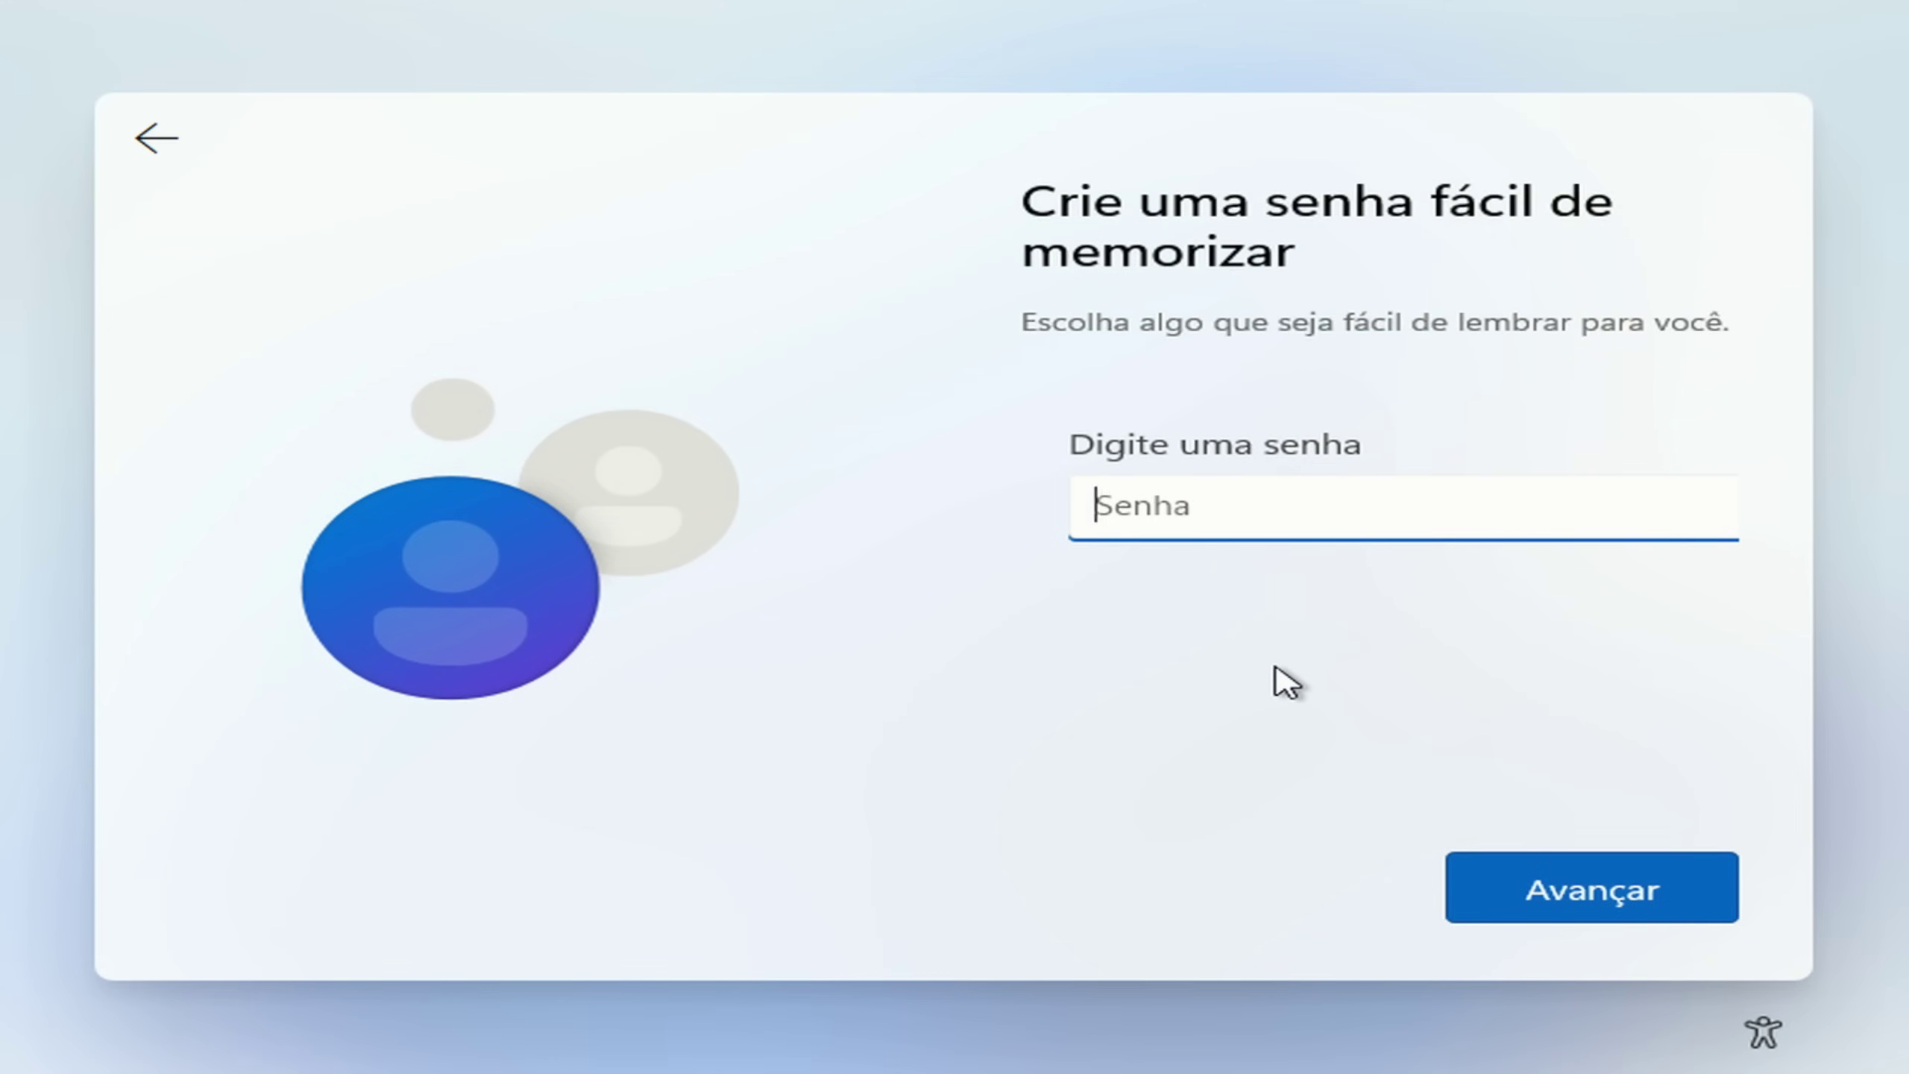
{"action": "left_click", "coordinate": [1579, 911]}
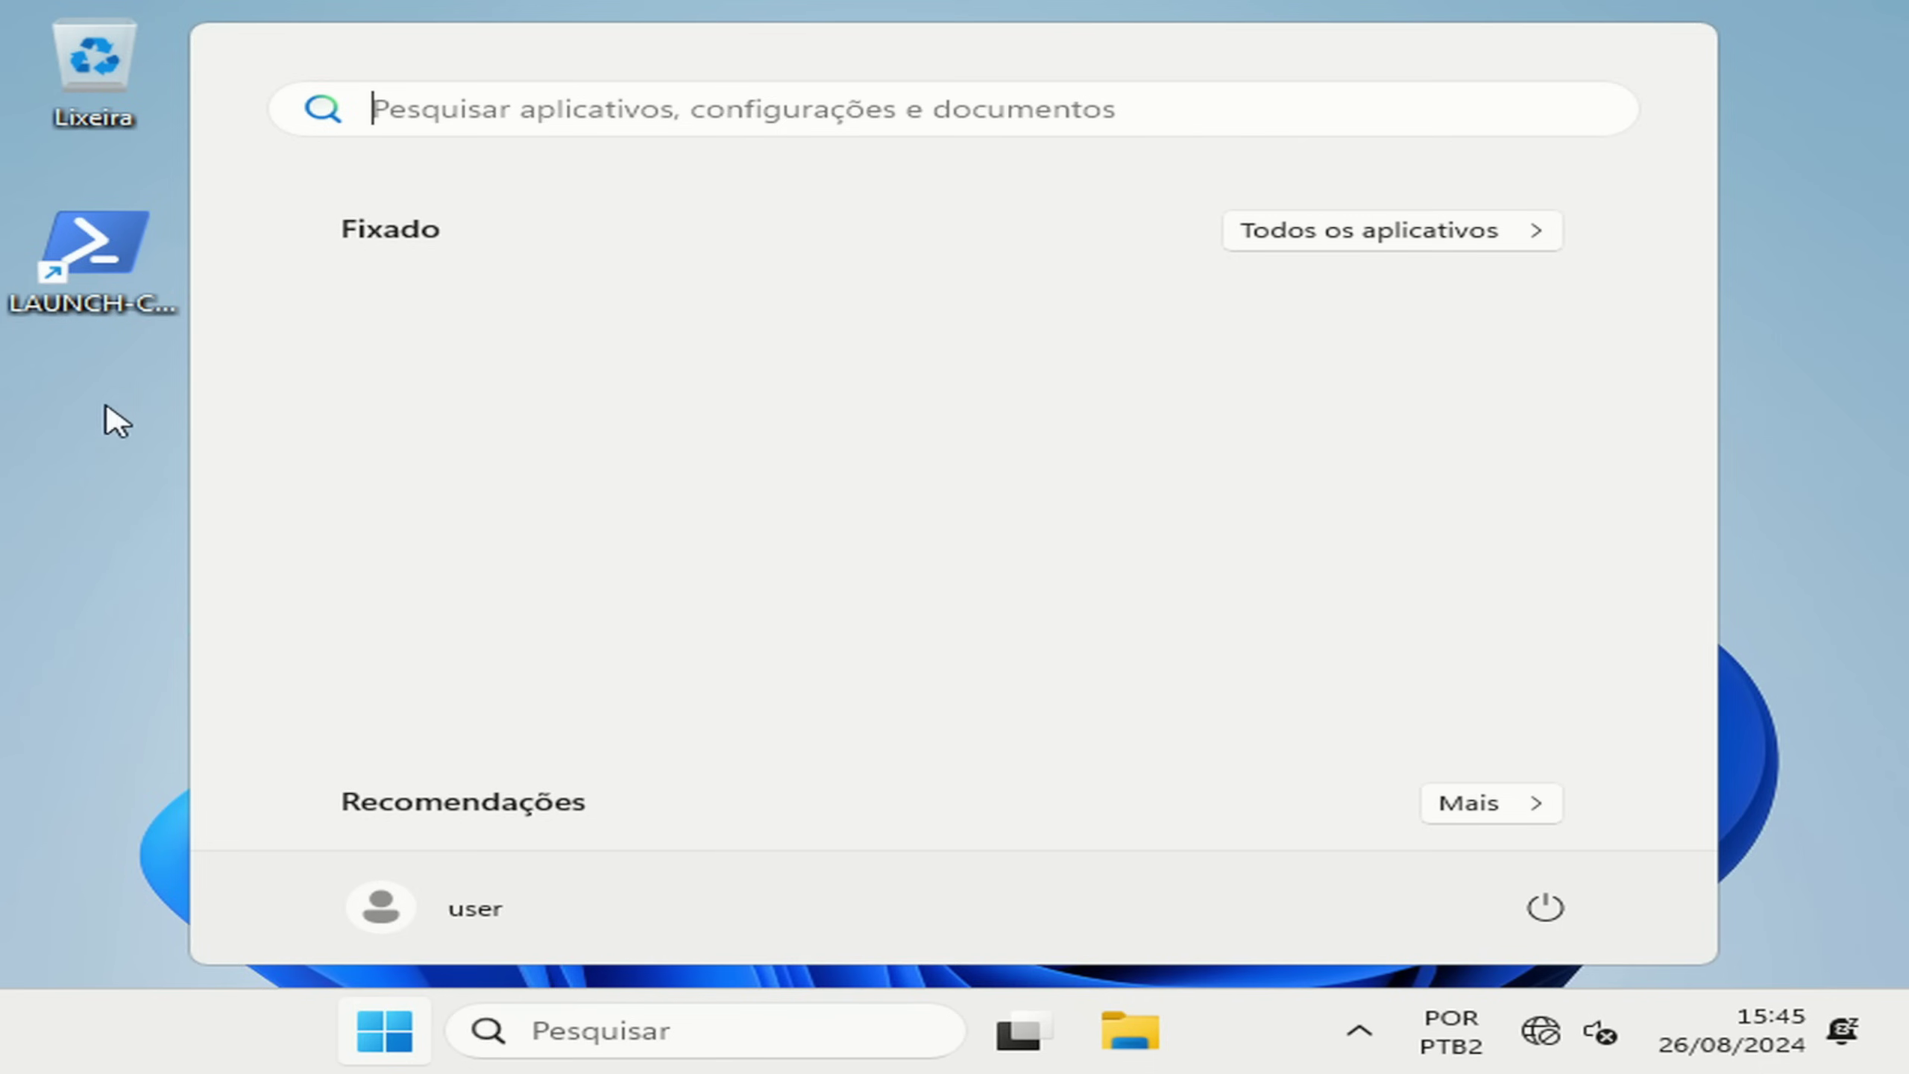
Step: Browse the full All apps list in Start, then bring up the desktop context menu
{"action": "left_click", "coordinate": [391, 1028]}
{"action": "left_click", "coordinate": [389, 1030]}
{"action": "left_click", "coordinate": [1387, 238]}
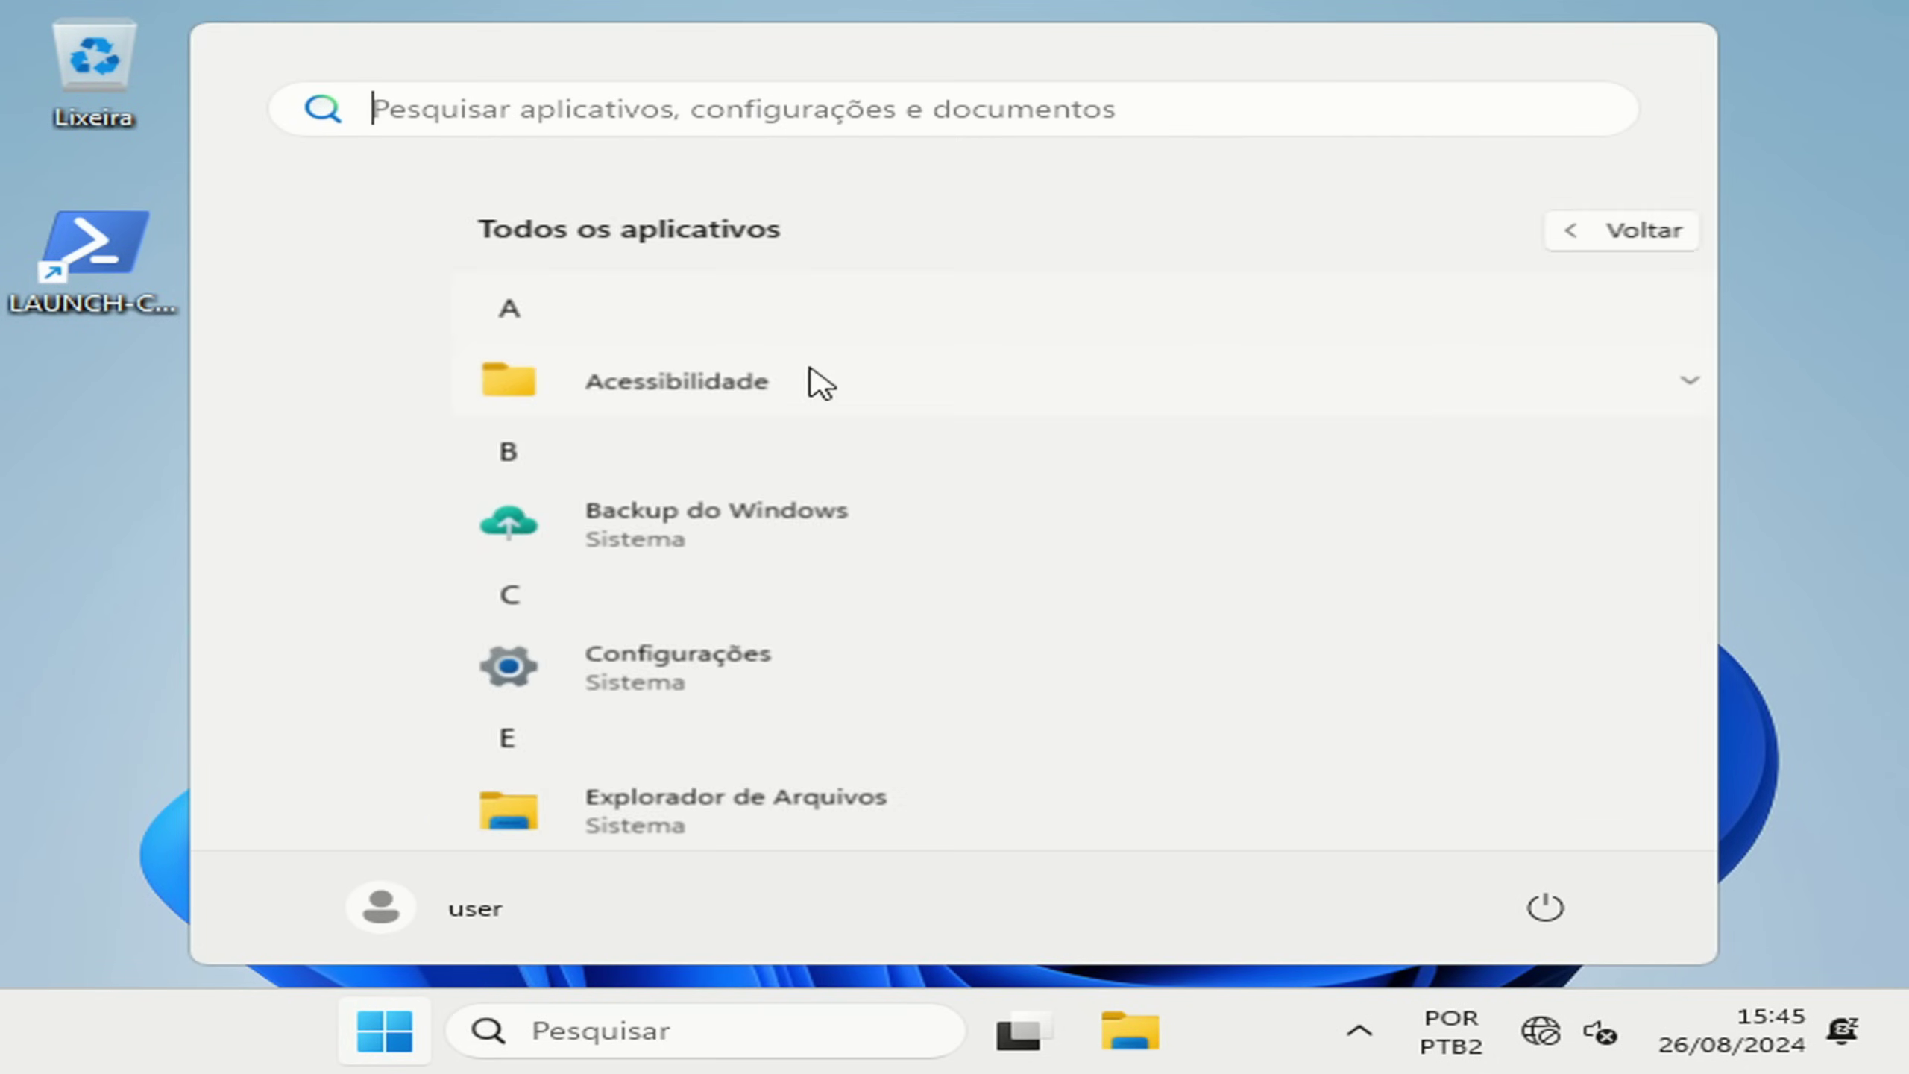
{"action": "scroll", "coordinate": [803, 497], "scroll_direction": "down", "scroll_amount": 8}
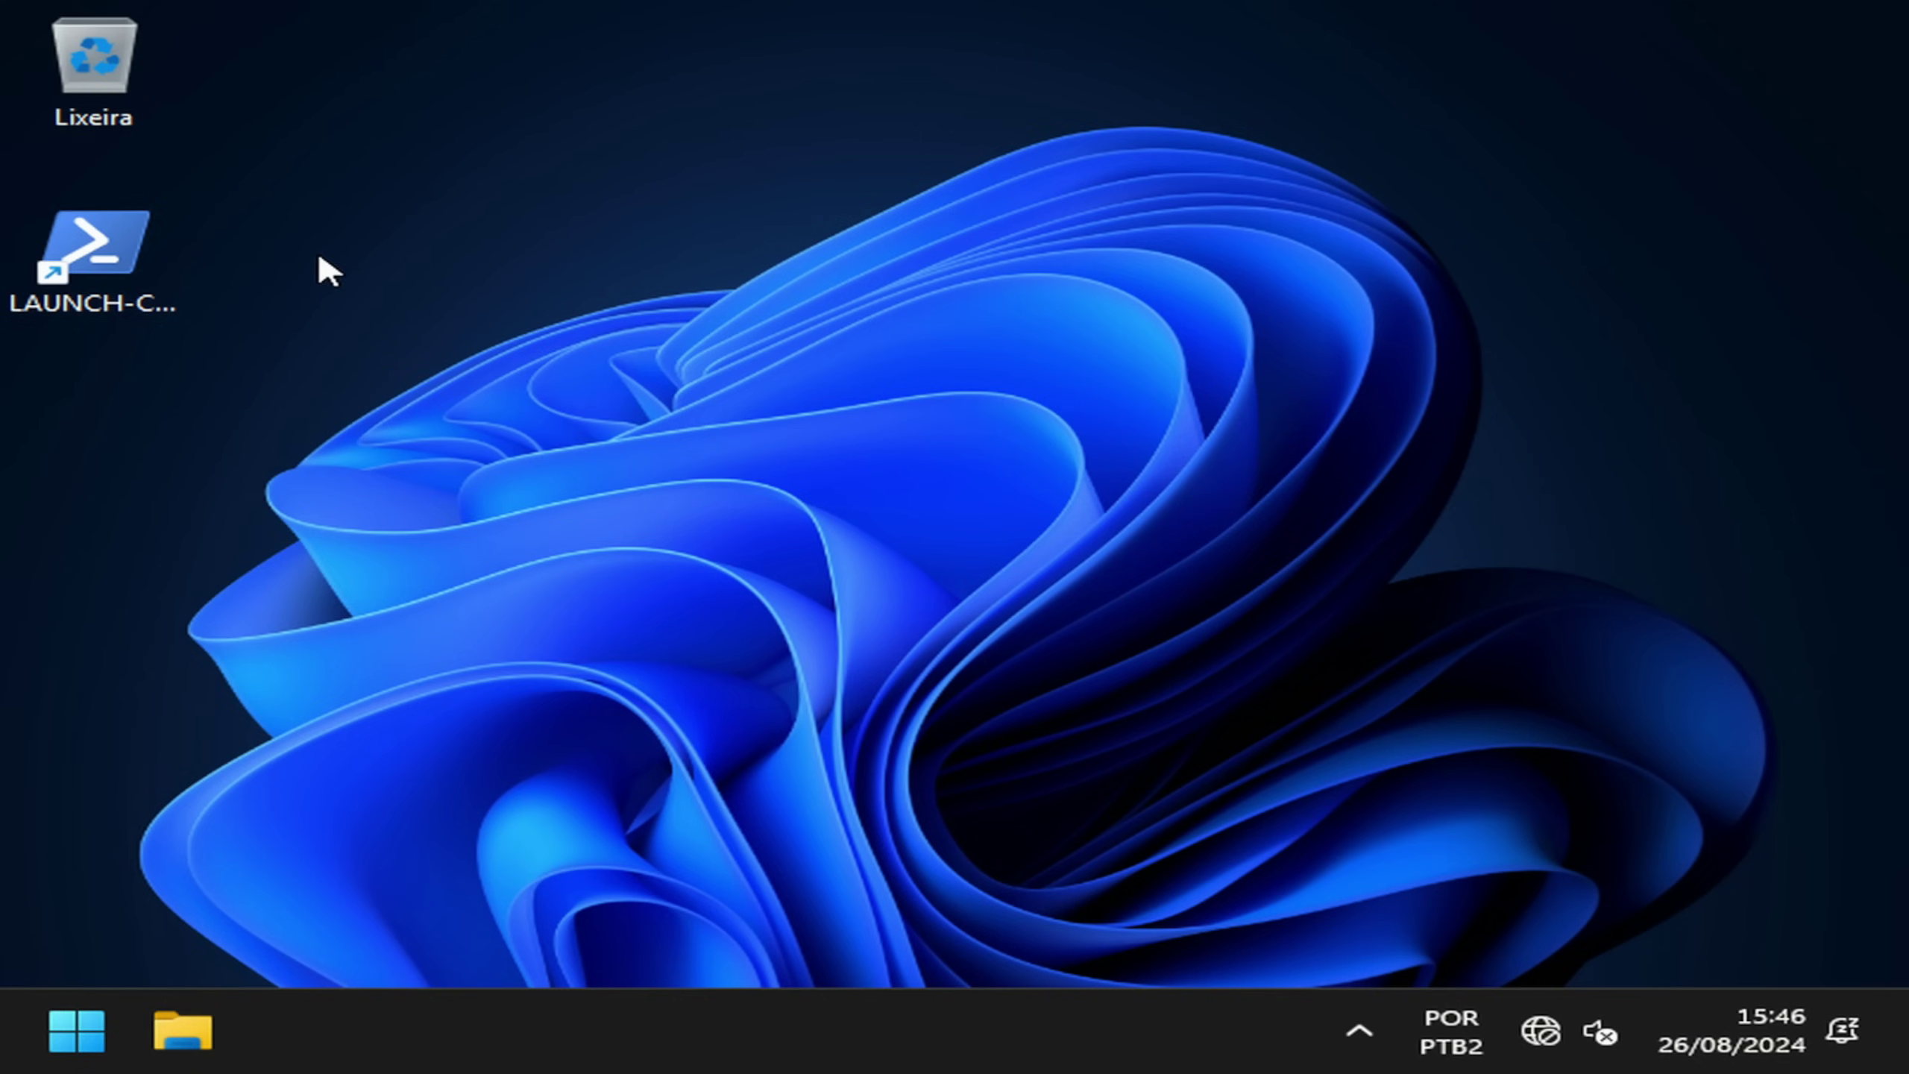
{"action": "right_click", "coordinate": [682, 634]}
{"action": "left_click", "coordinate": [548, 374]}
{"action": "right_click", "coordinate": [623, 374]}
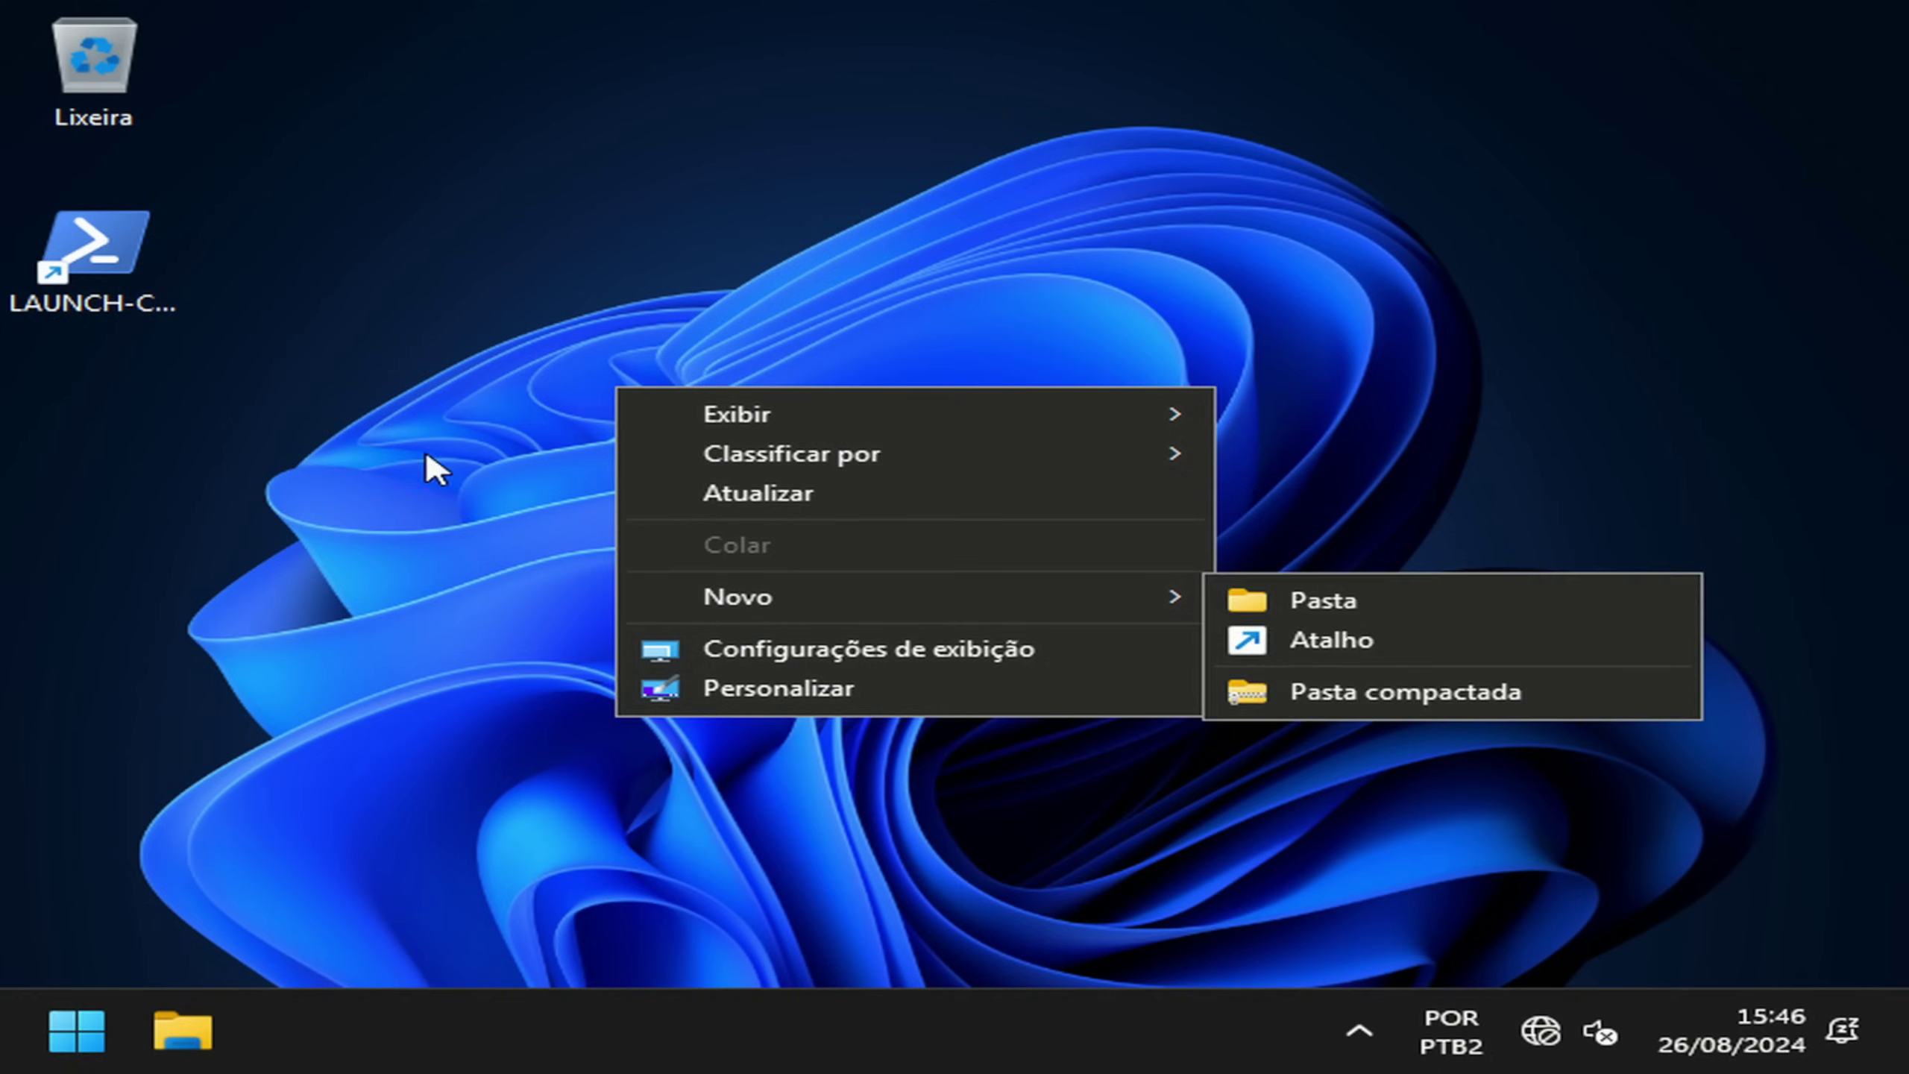
Step: Scroll through All apps again, close Start, and open the taskbar's context menu
{"action": "key", "text": "super"}
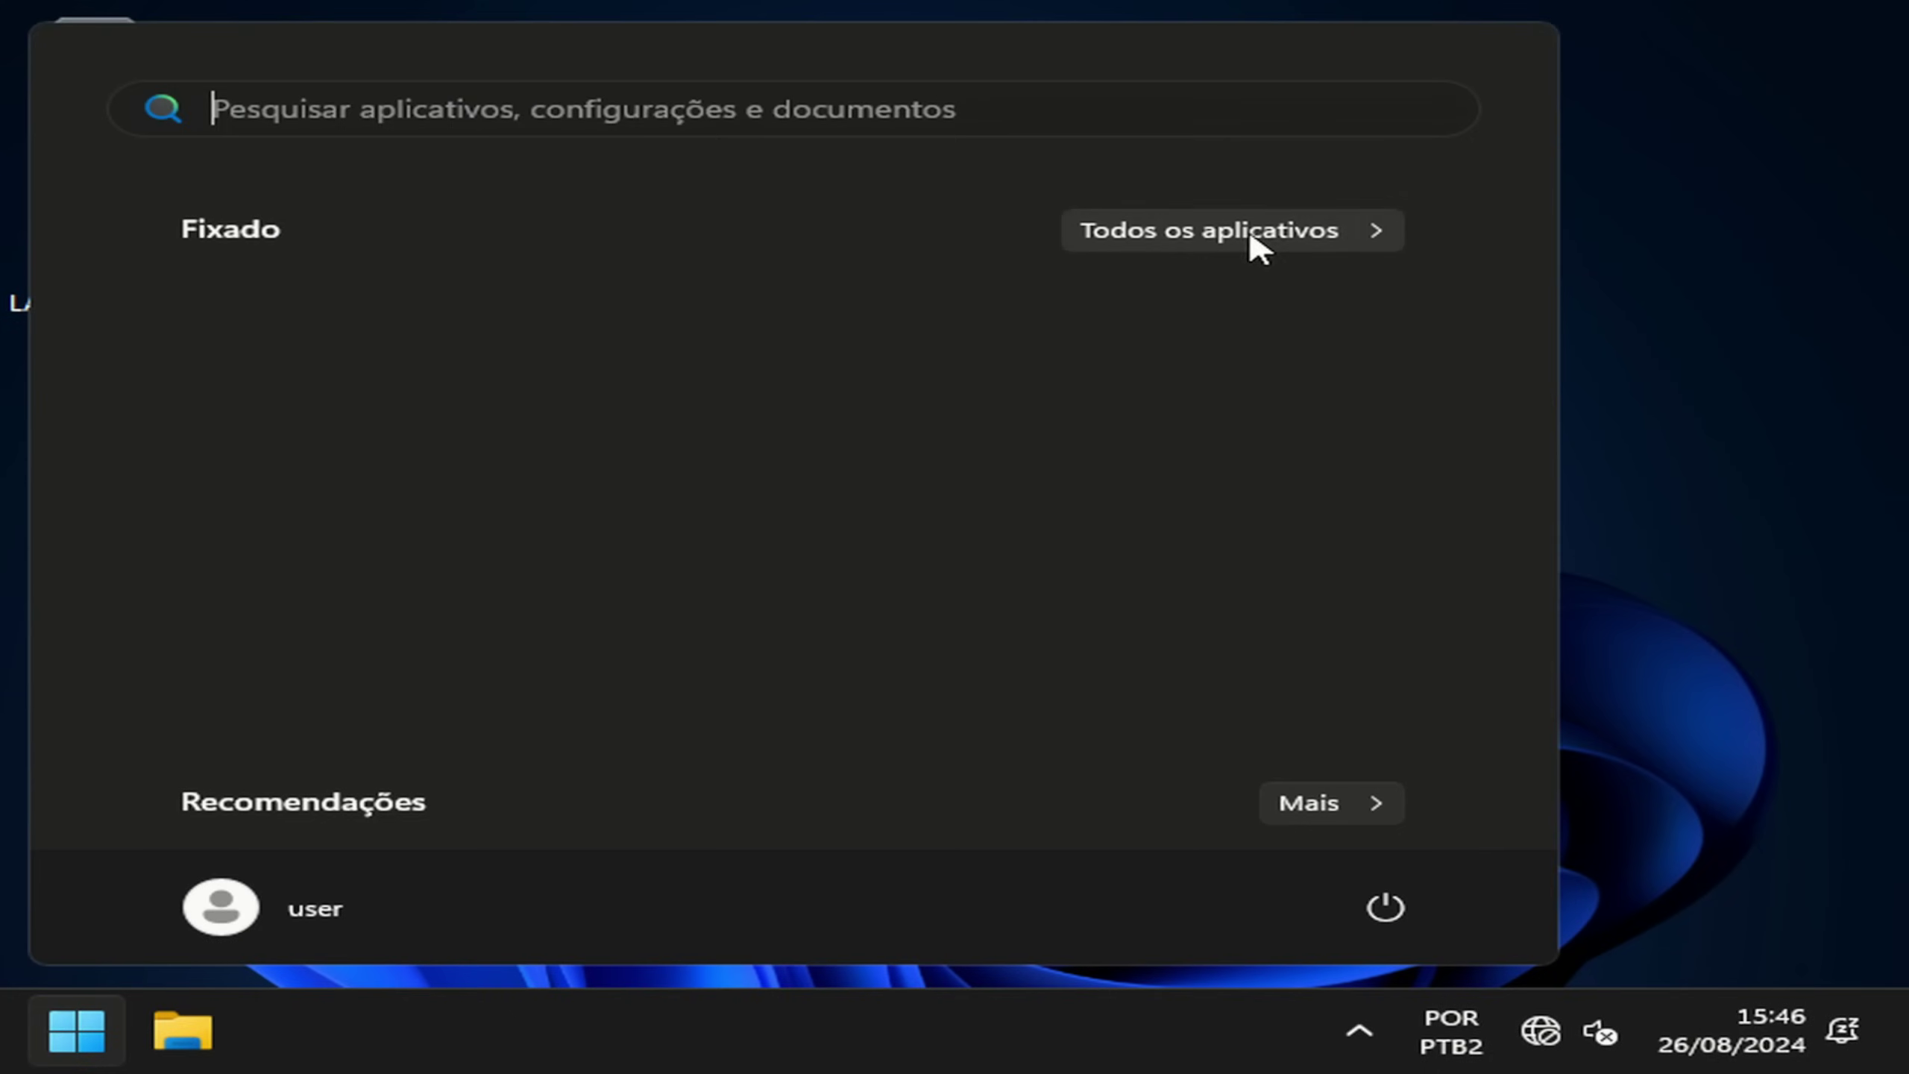
{"action": "left_click", "coordinate": [1249, 235]}
{"action": "scroll", "coordinate": [510, 610], "scroll_direction": "down", "scroll_amount": 6}
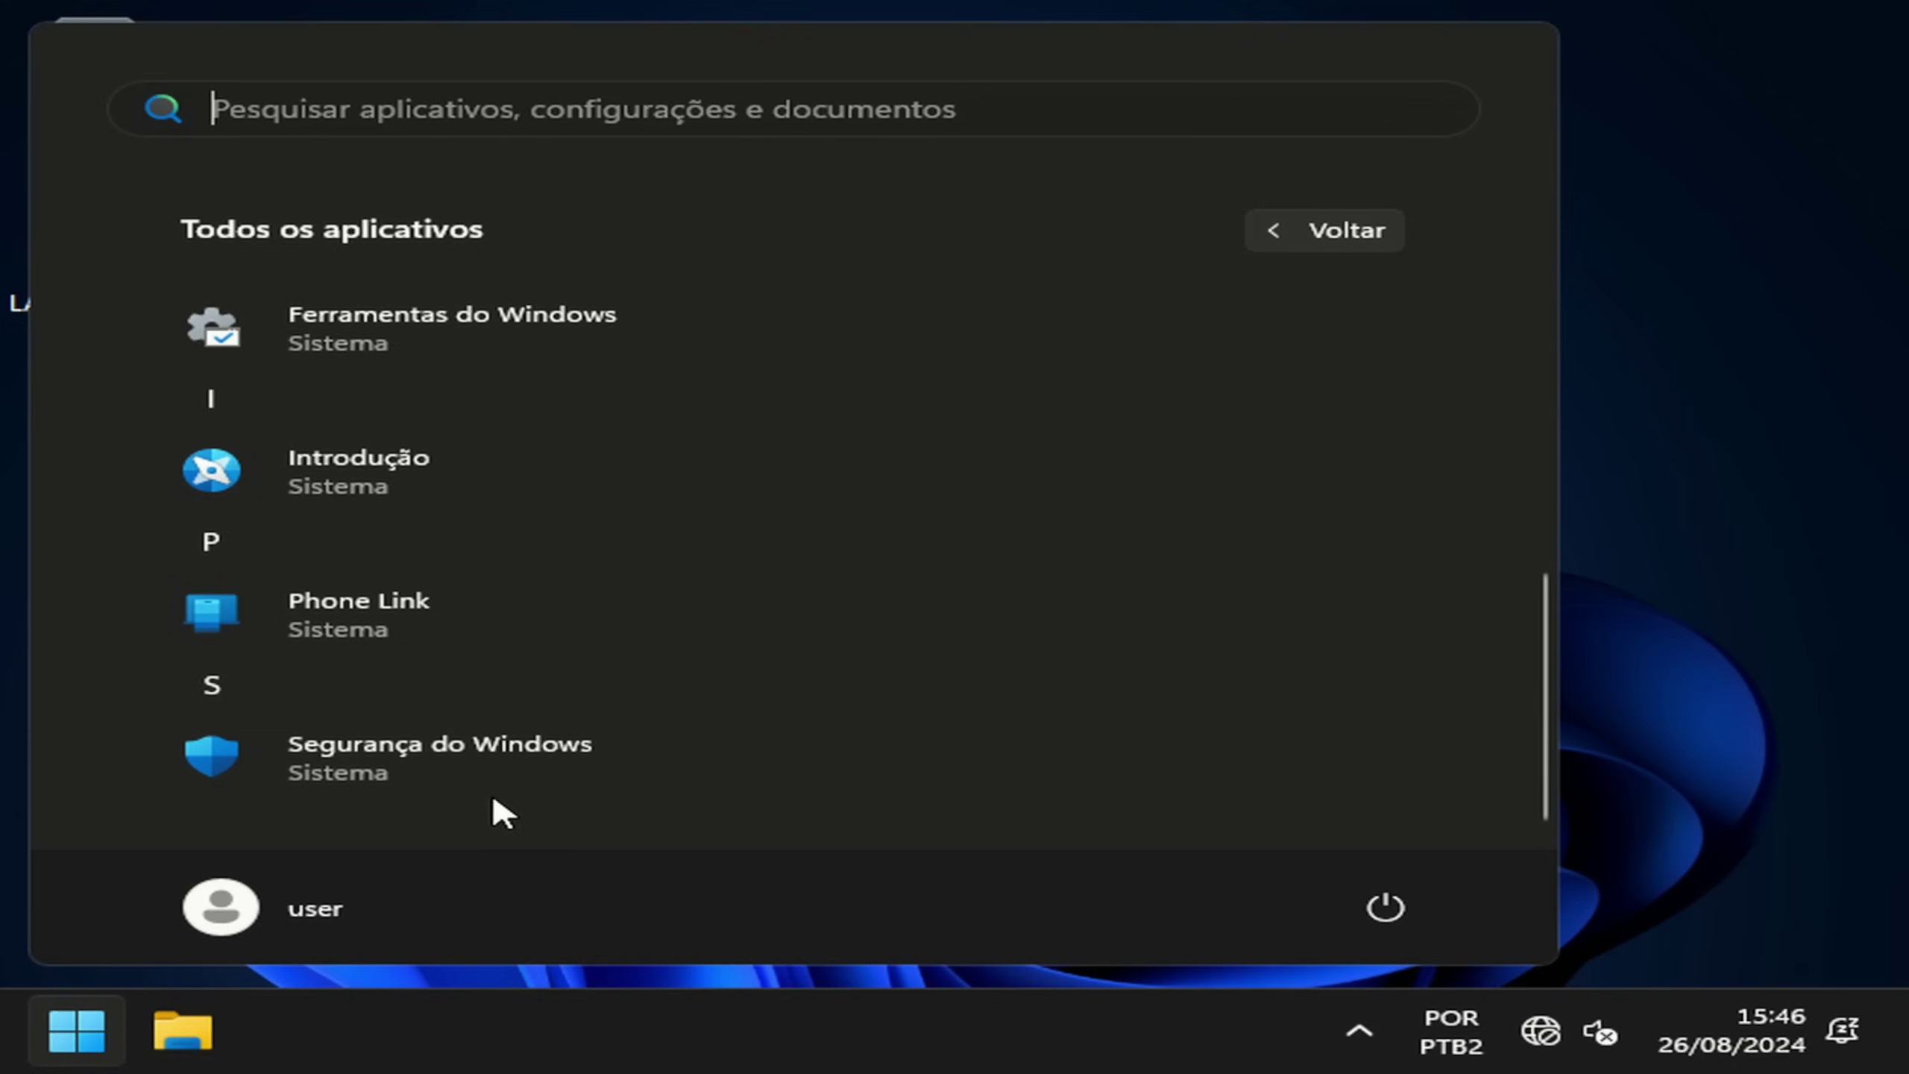
{"action": "scroll", "coordinate": [571, 711], "scroll_direction": "up", "scroll_amount": 3}
{"action": "scroll", "coordinate": [569, 713], "scroll_direction": "up", "scroll_amount": 3}
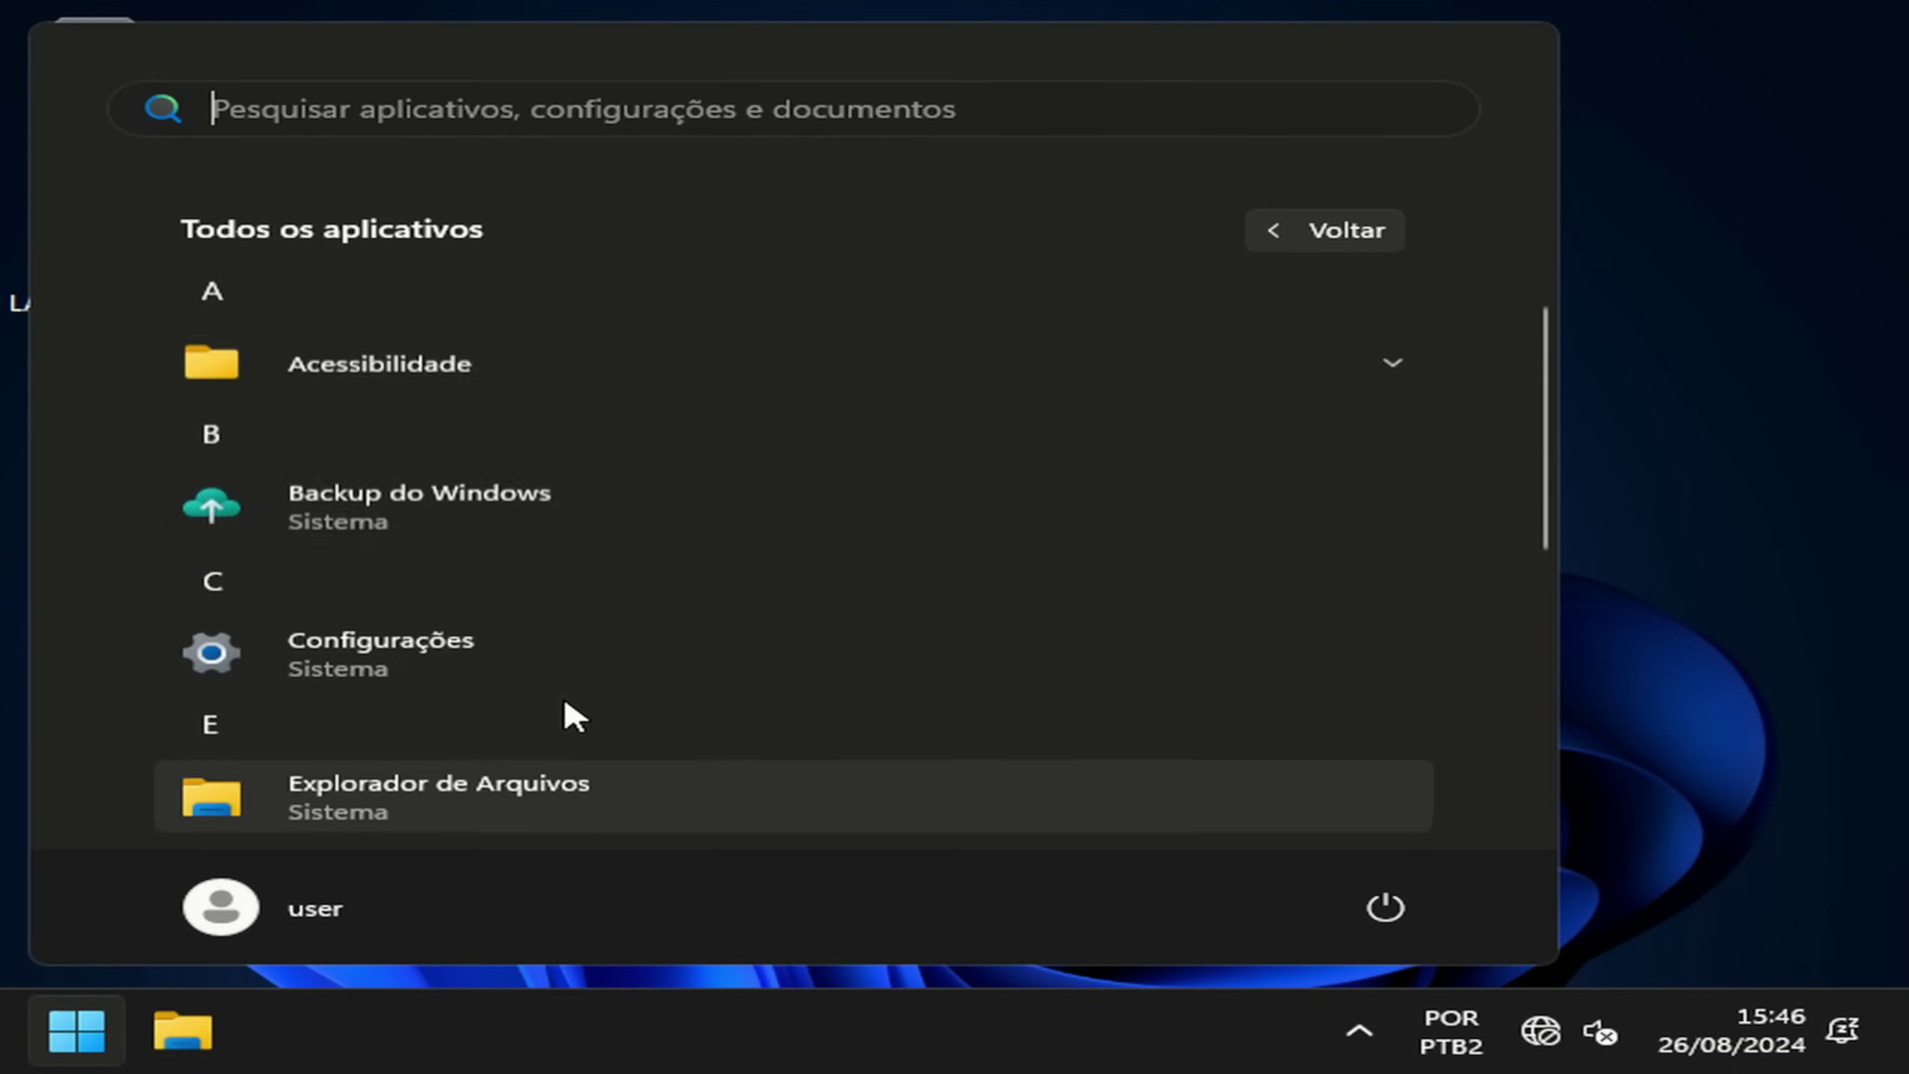
{"action": "left_click", "coordinate": [1658, 541]}
{"action": "right_click", "coordinate": [660, 1064]}
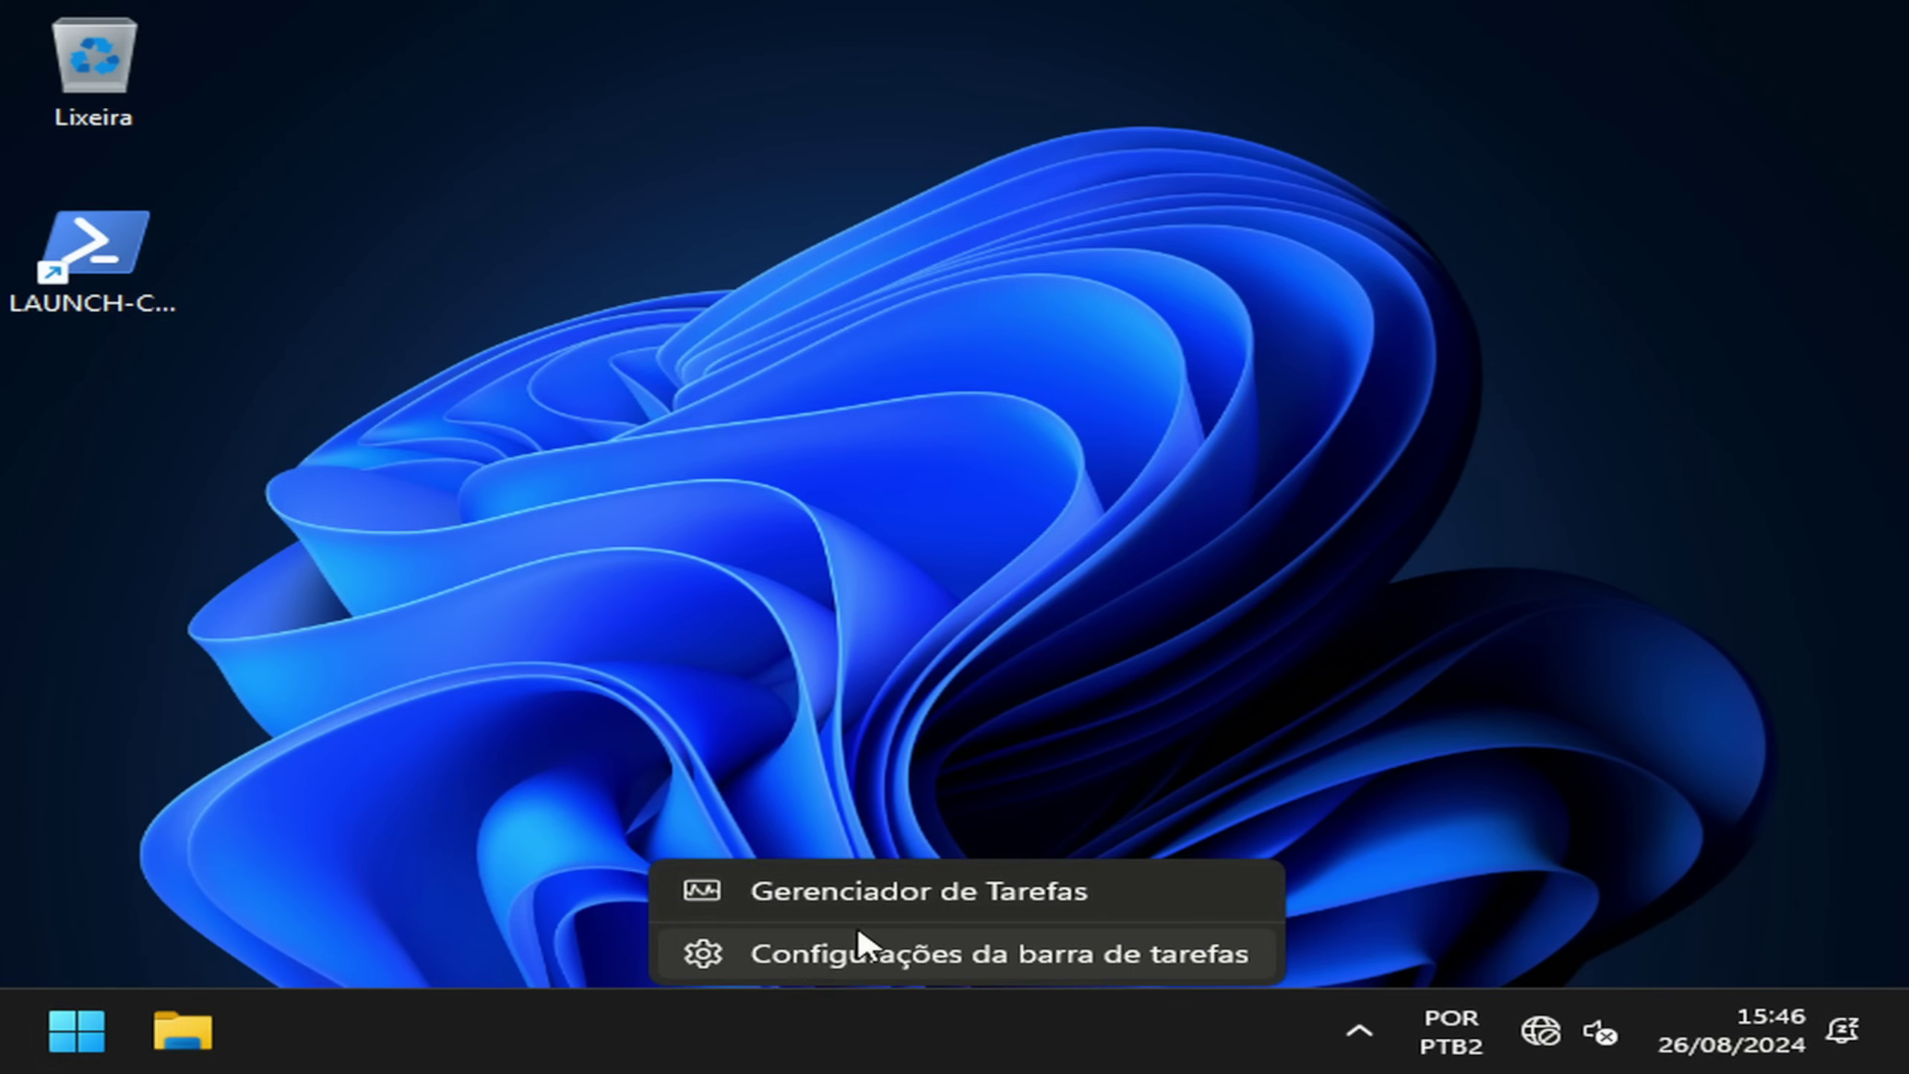
{"action": "left_click", "coordinate": [894, 895]}
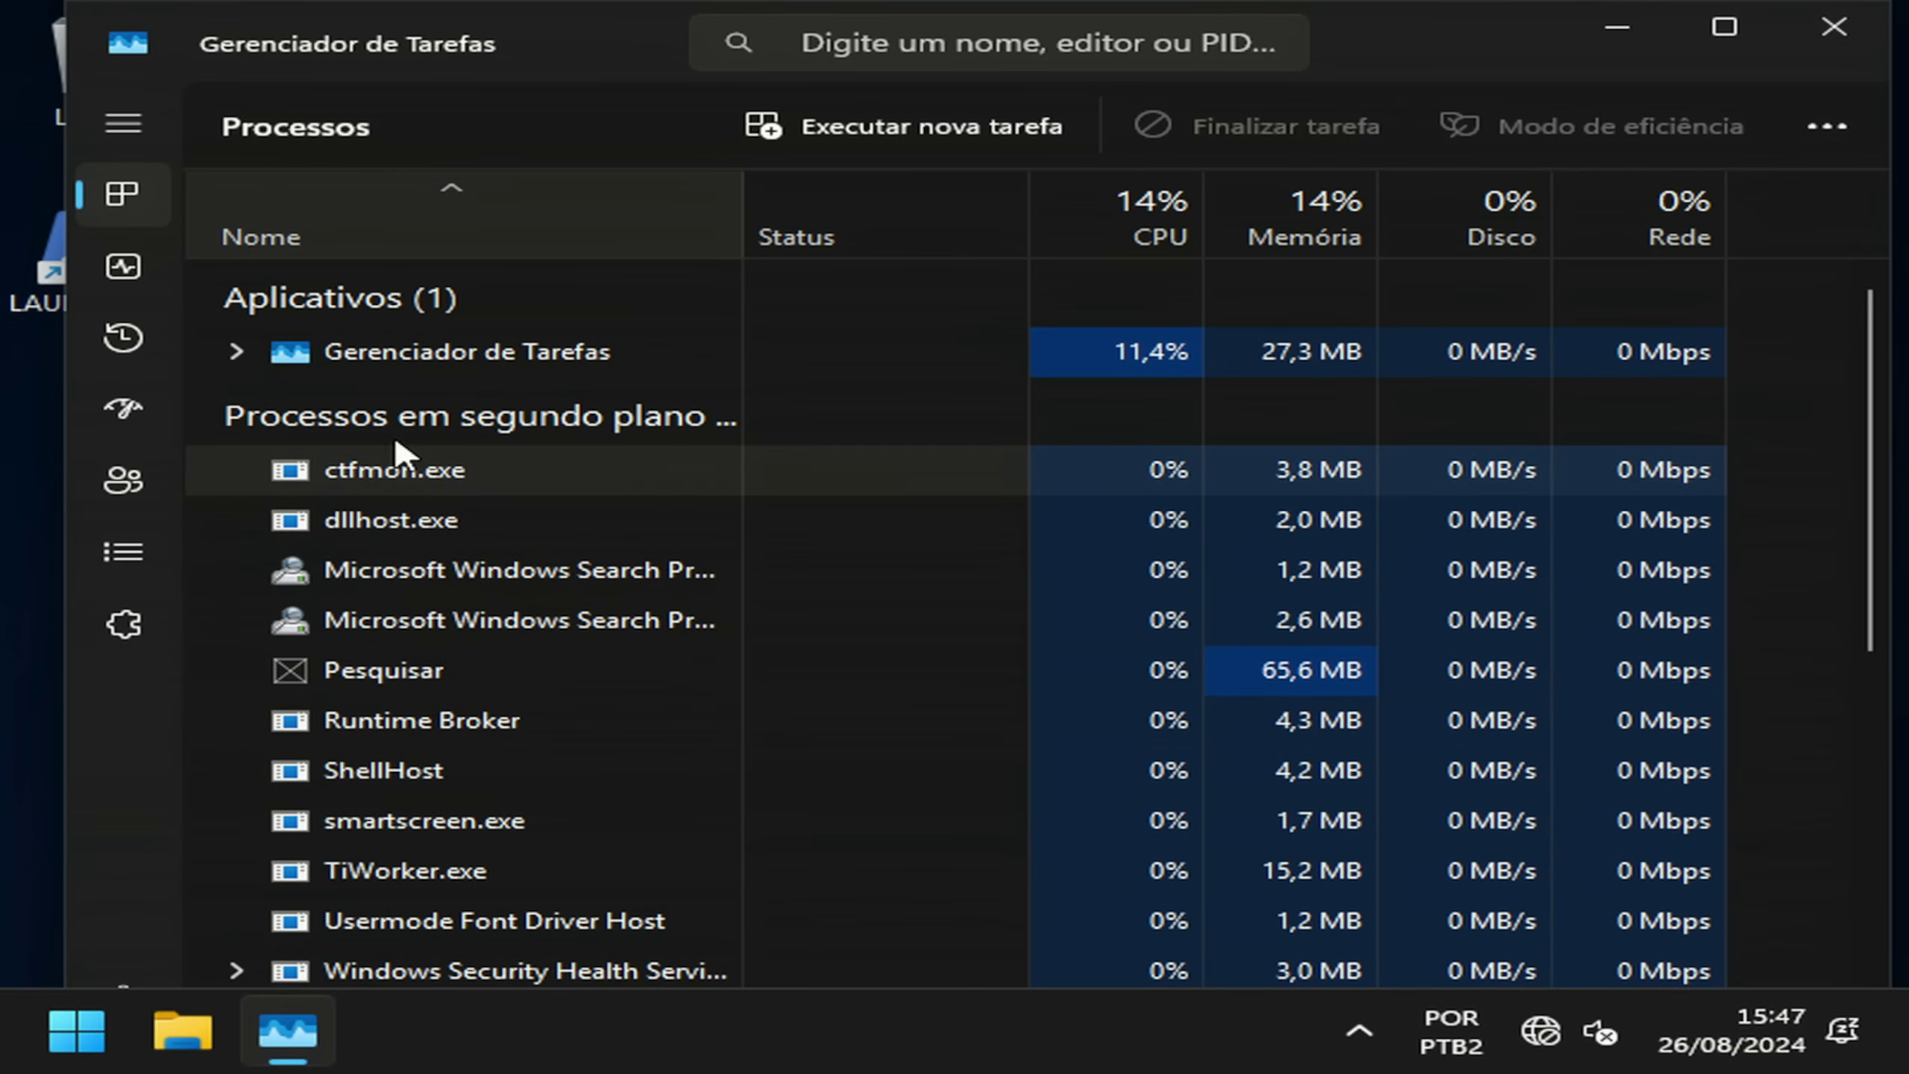
{"action": "left_click", "coordinate": [123, 267]}
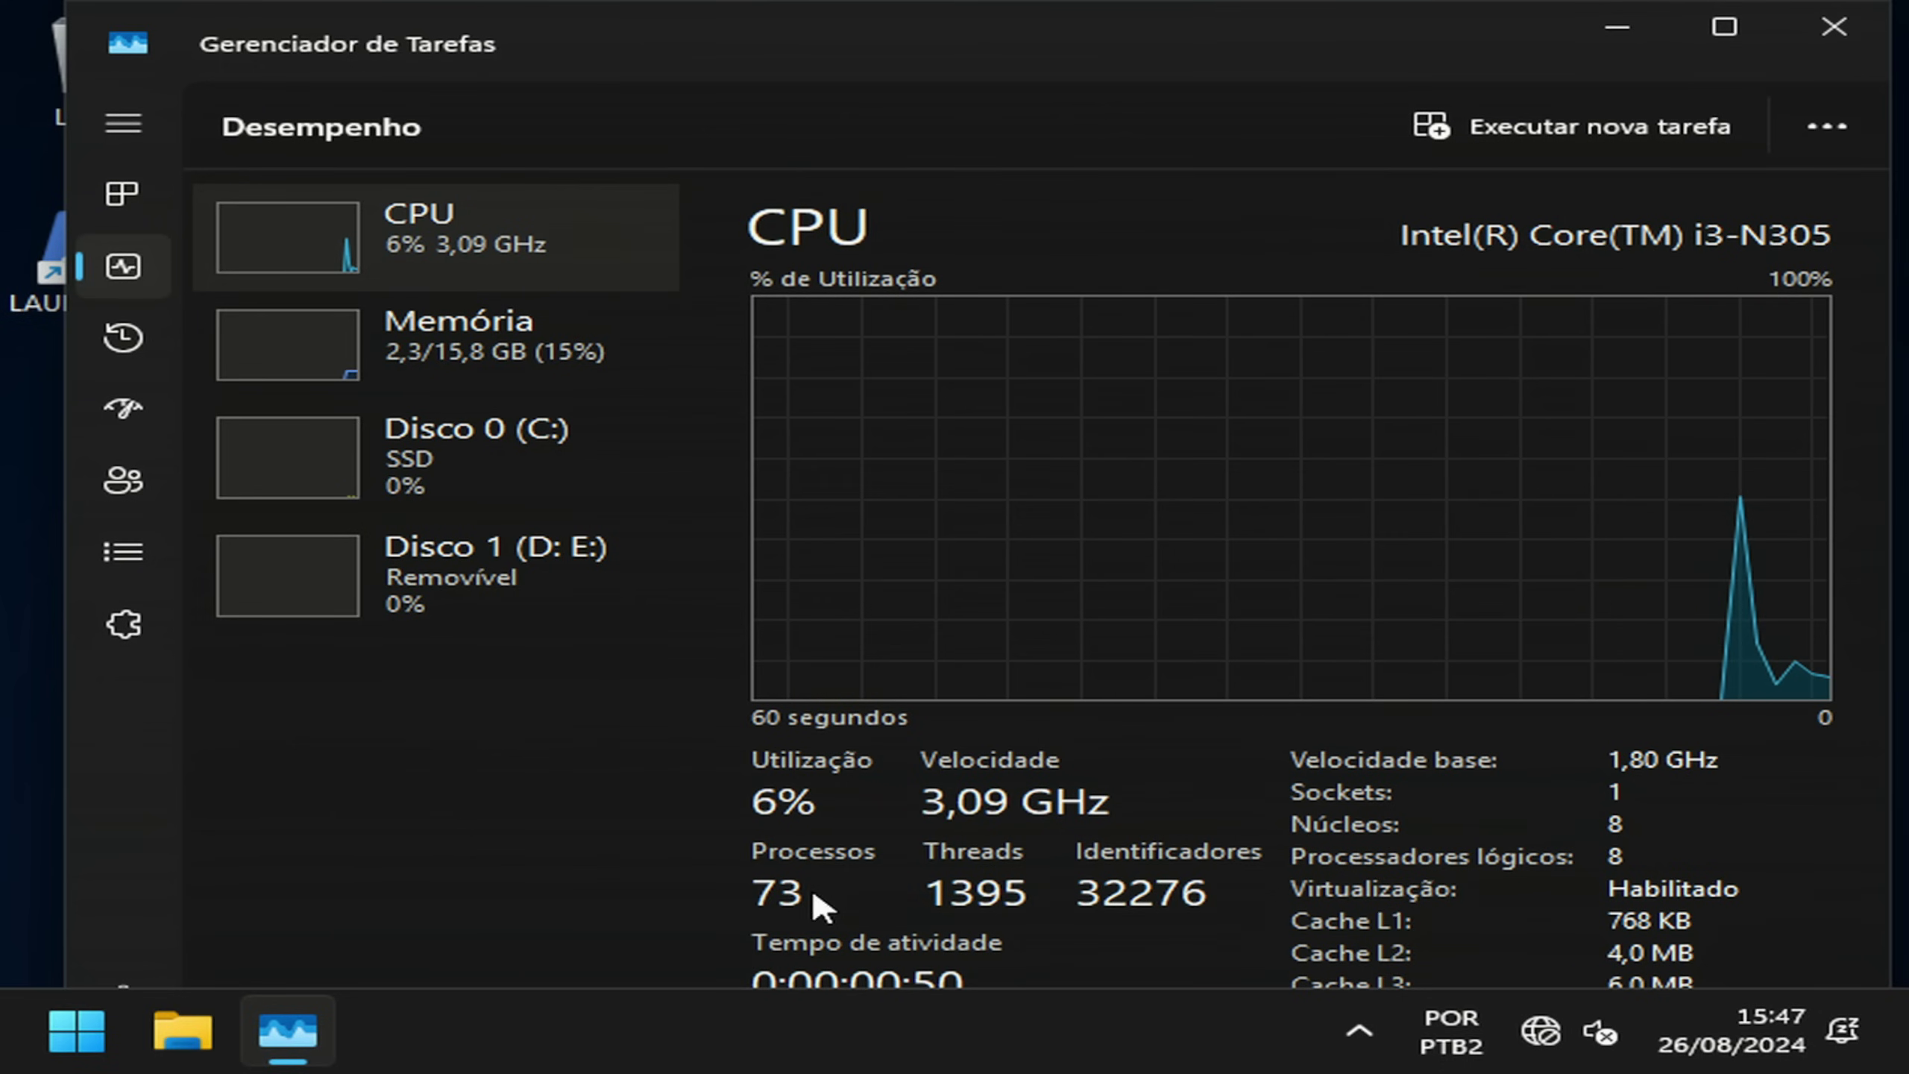
{"action": "left_click", "coordinate": [485, 369]}
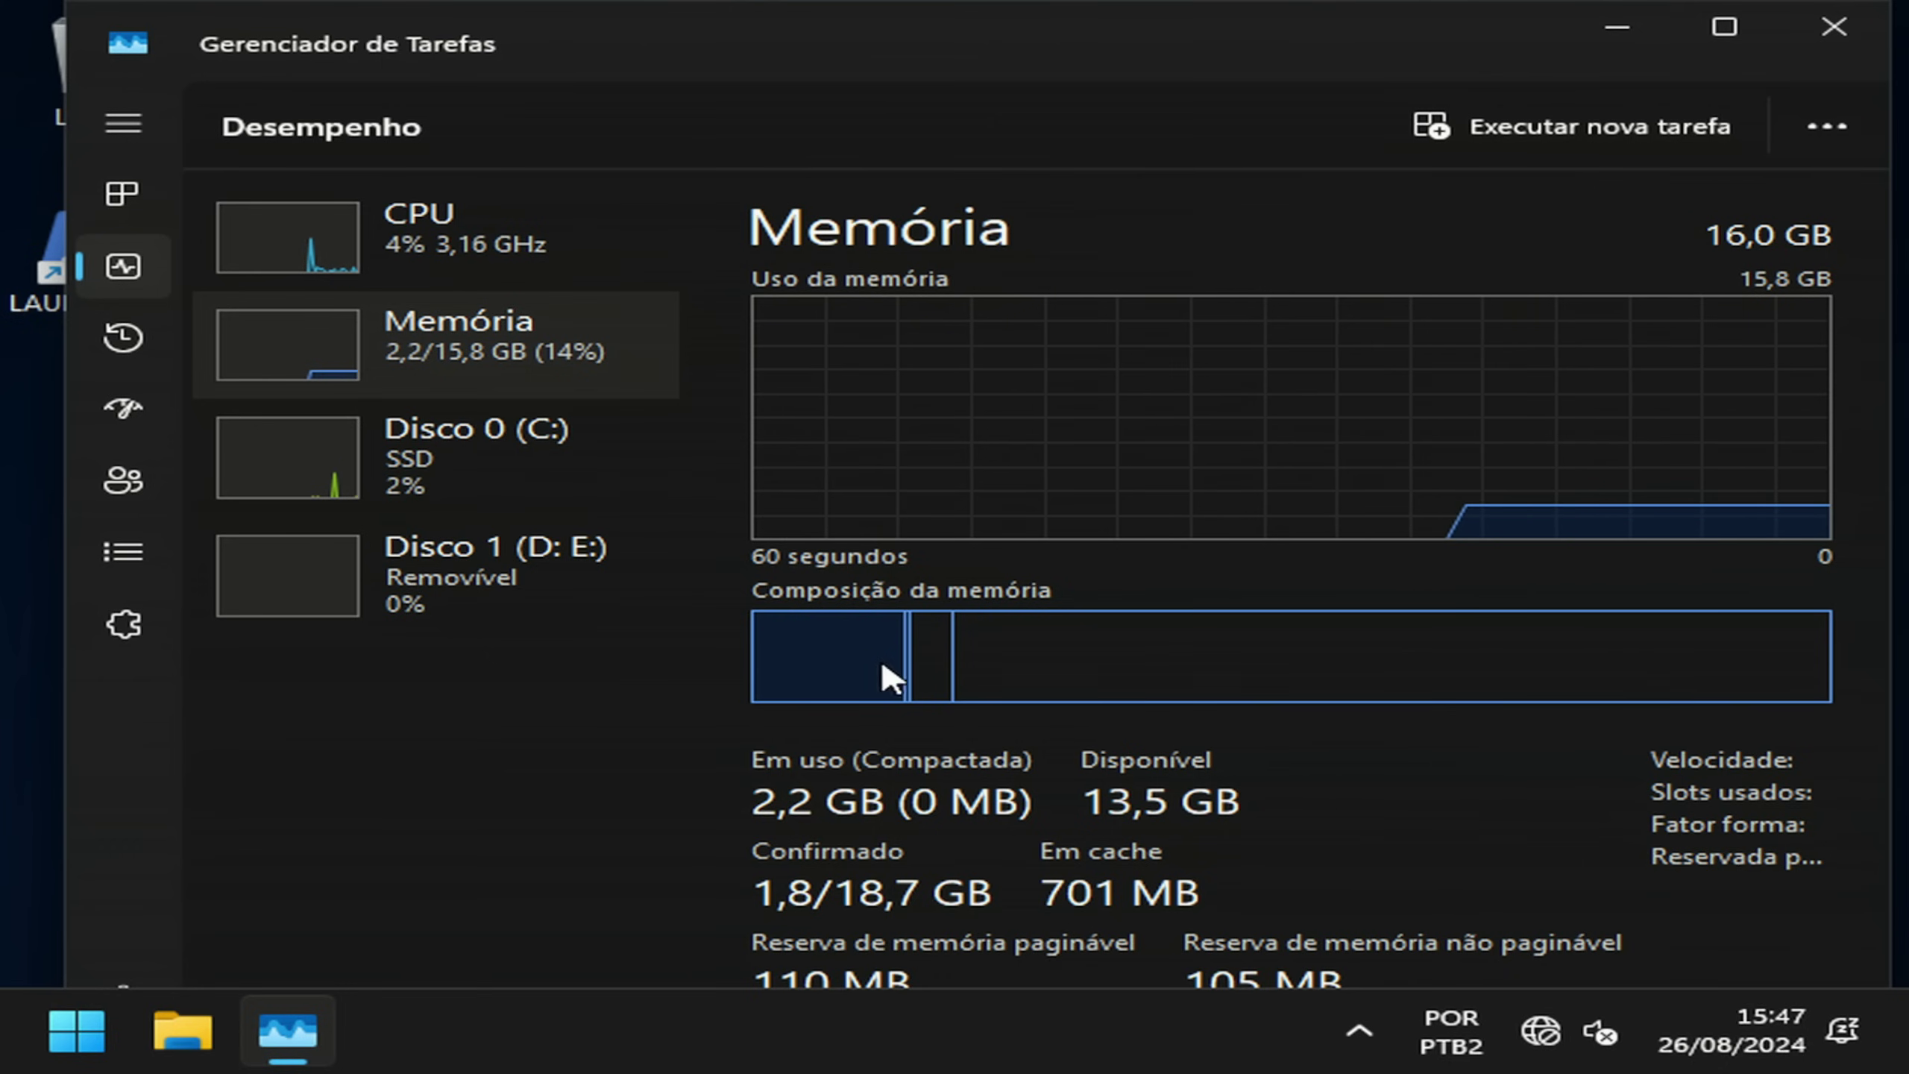
{"action": "mouse_move", "coordinate": [844, 657]}
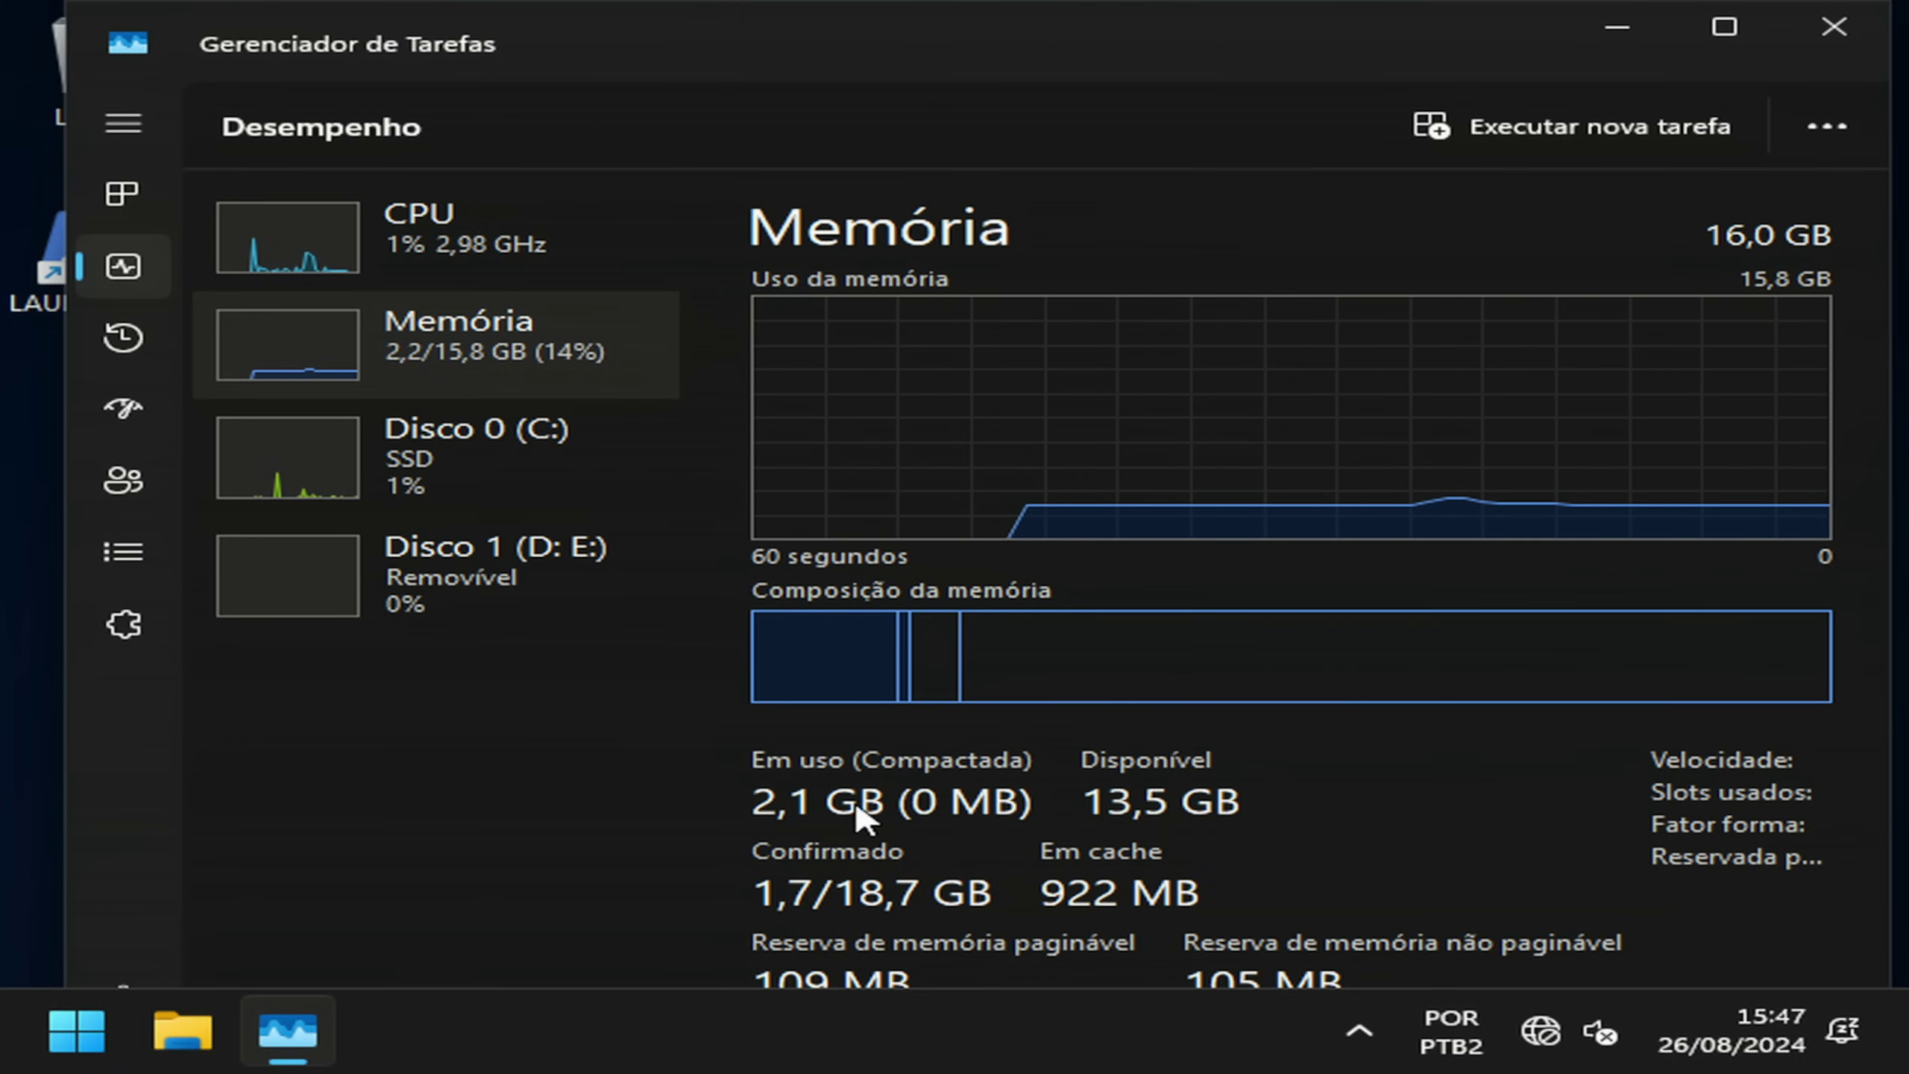
{"action": "mouse_move", "coordinate": [766, 632]}
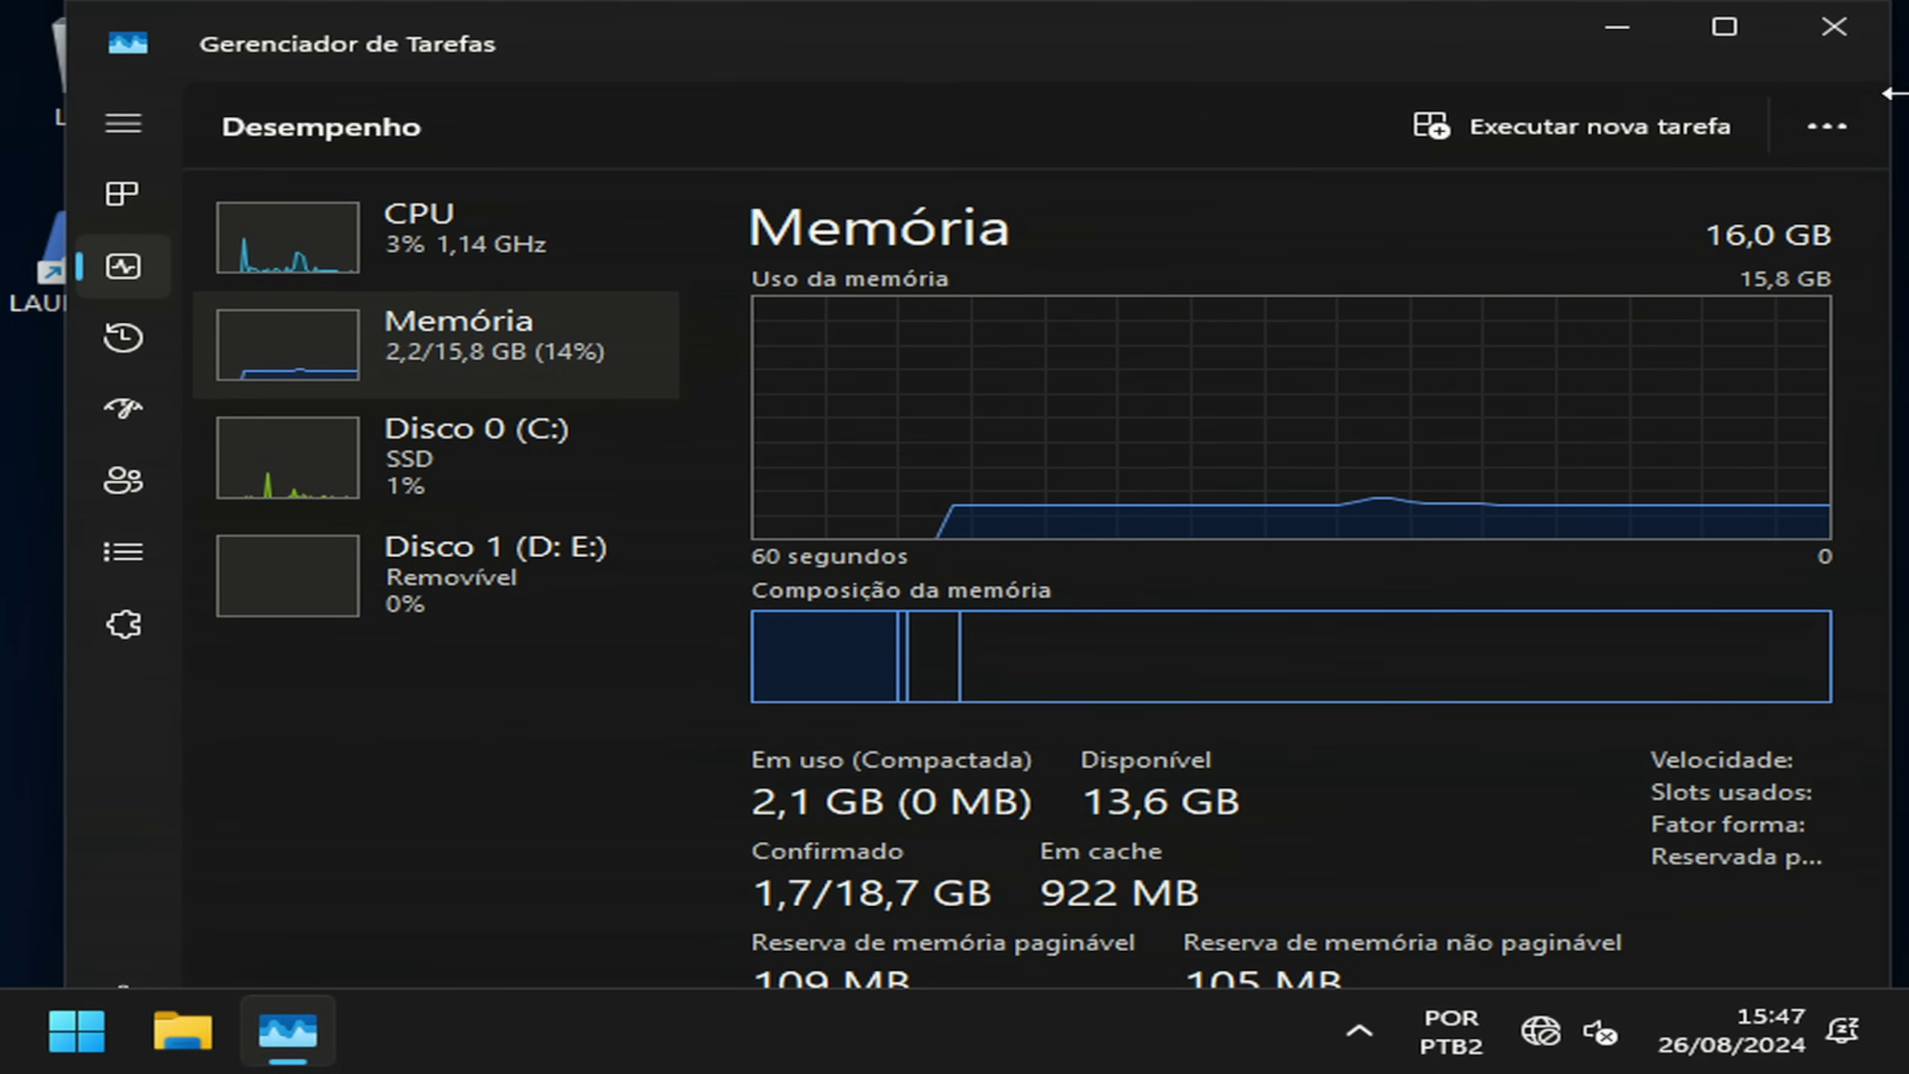
{"action": "left_click", "coordinate": [1829, 29]}
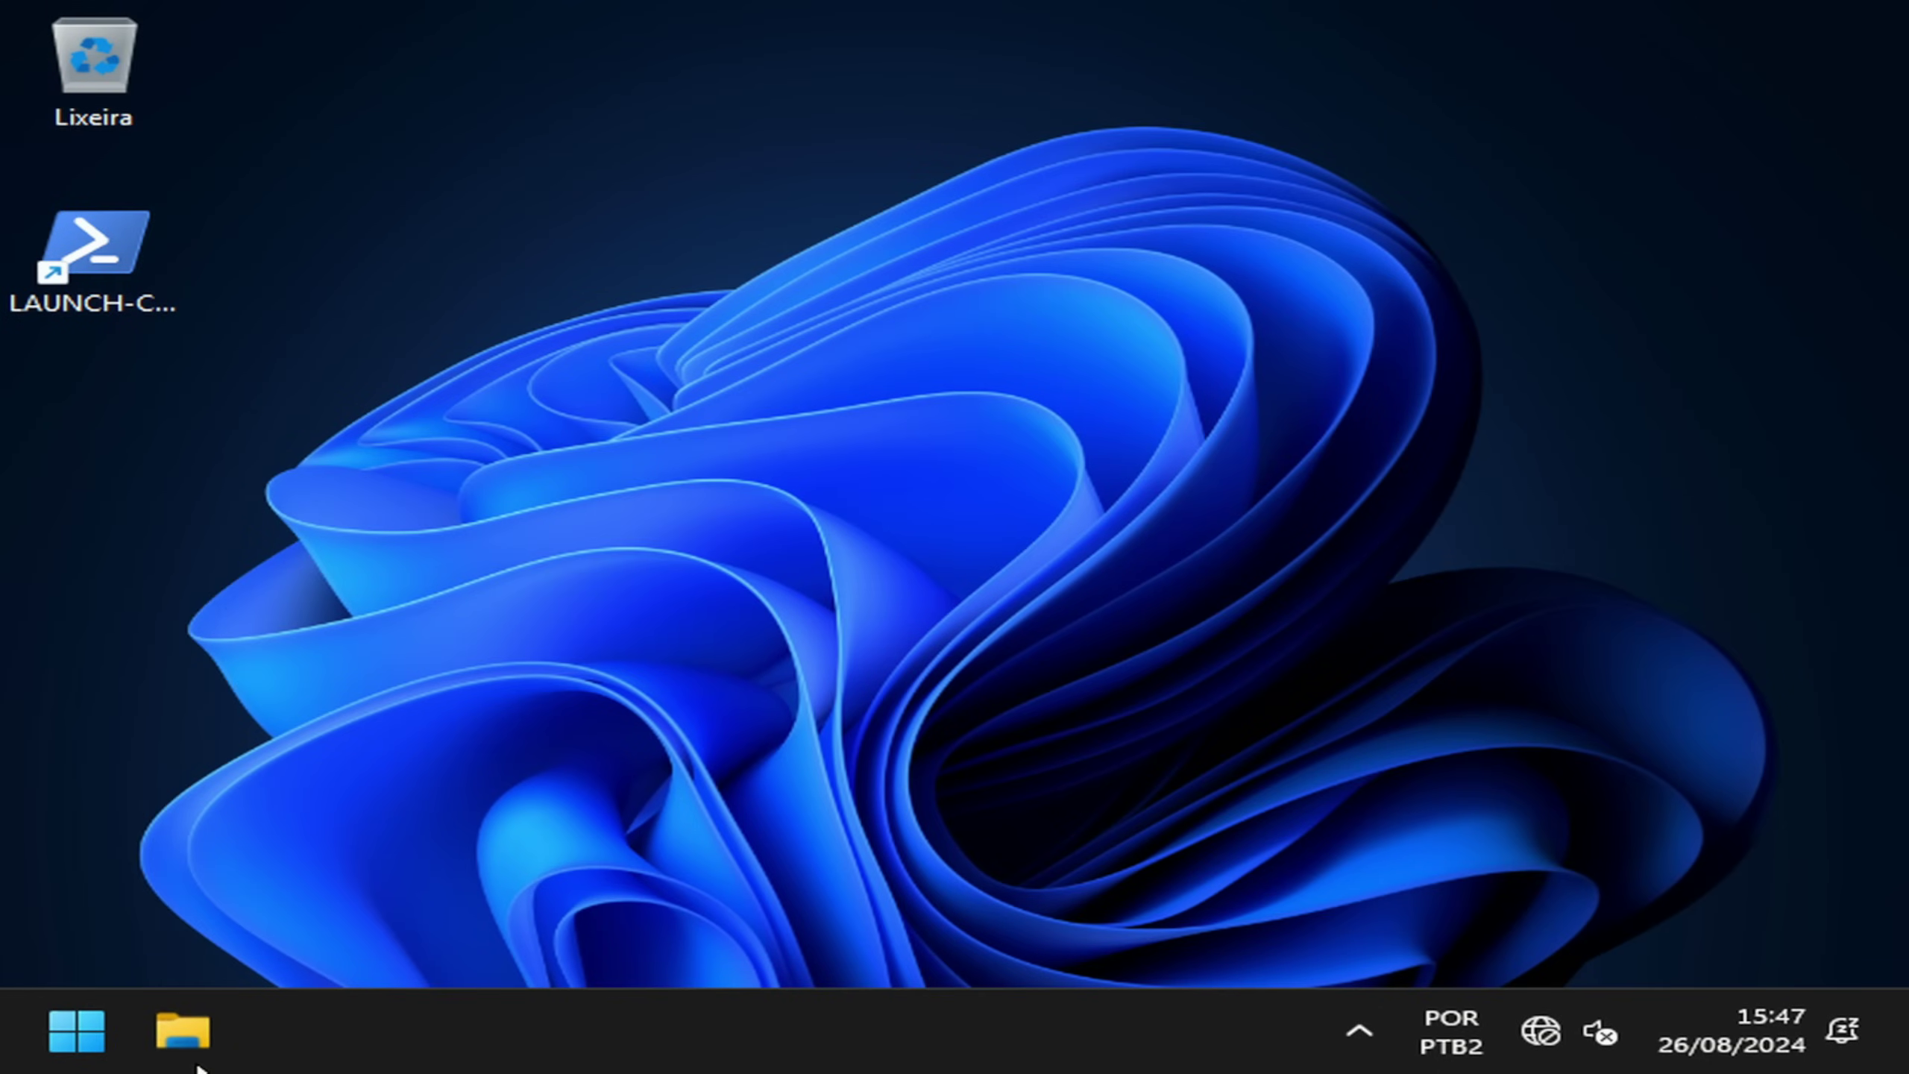
Step: Check Disco Local (C:) properties showing 457 GB free of 476 GB, then close Explorer
{"action": "key", "text": "super+e"}
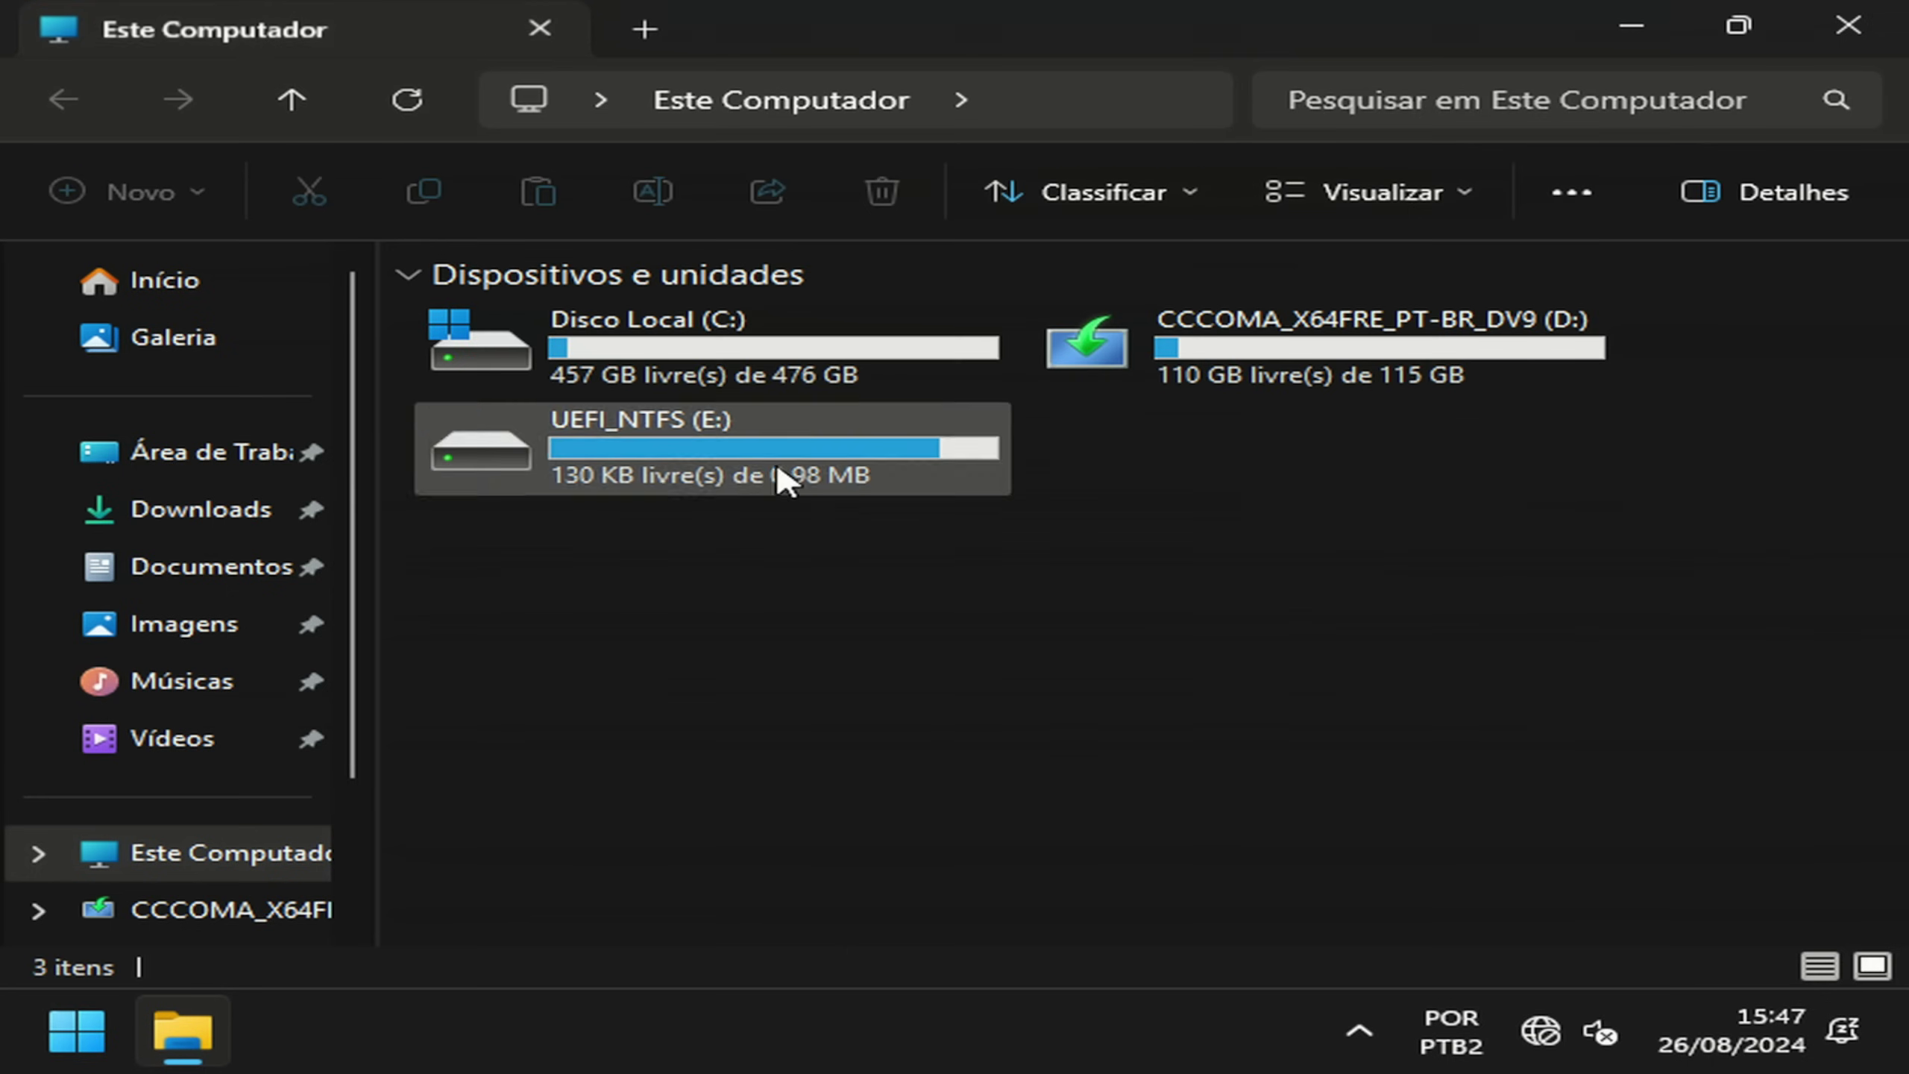
{"action": "right_click", "coordinate": [609, 349]}
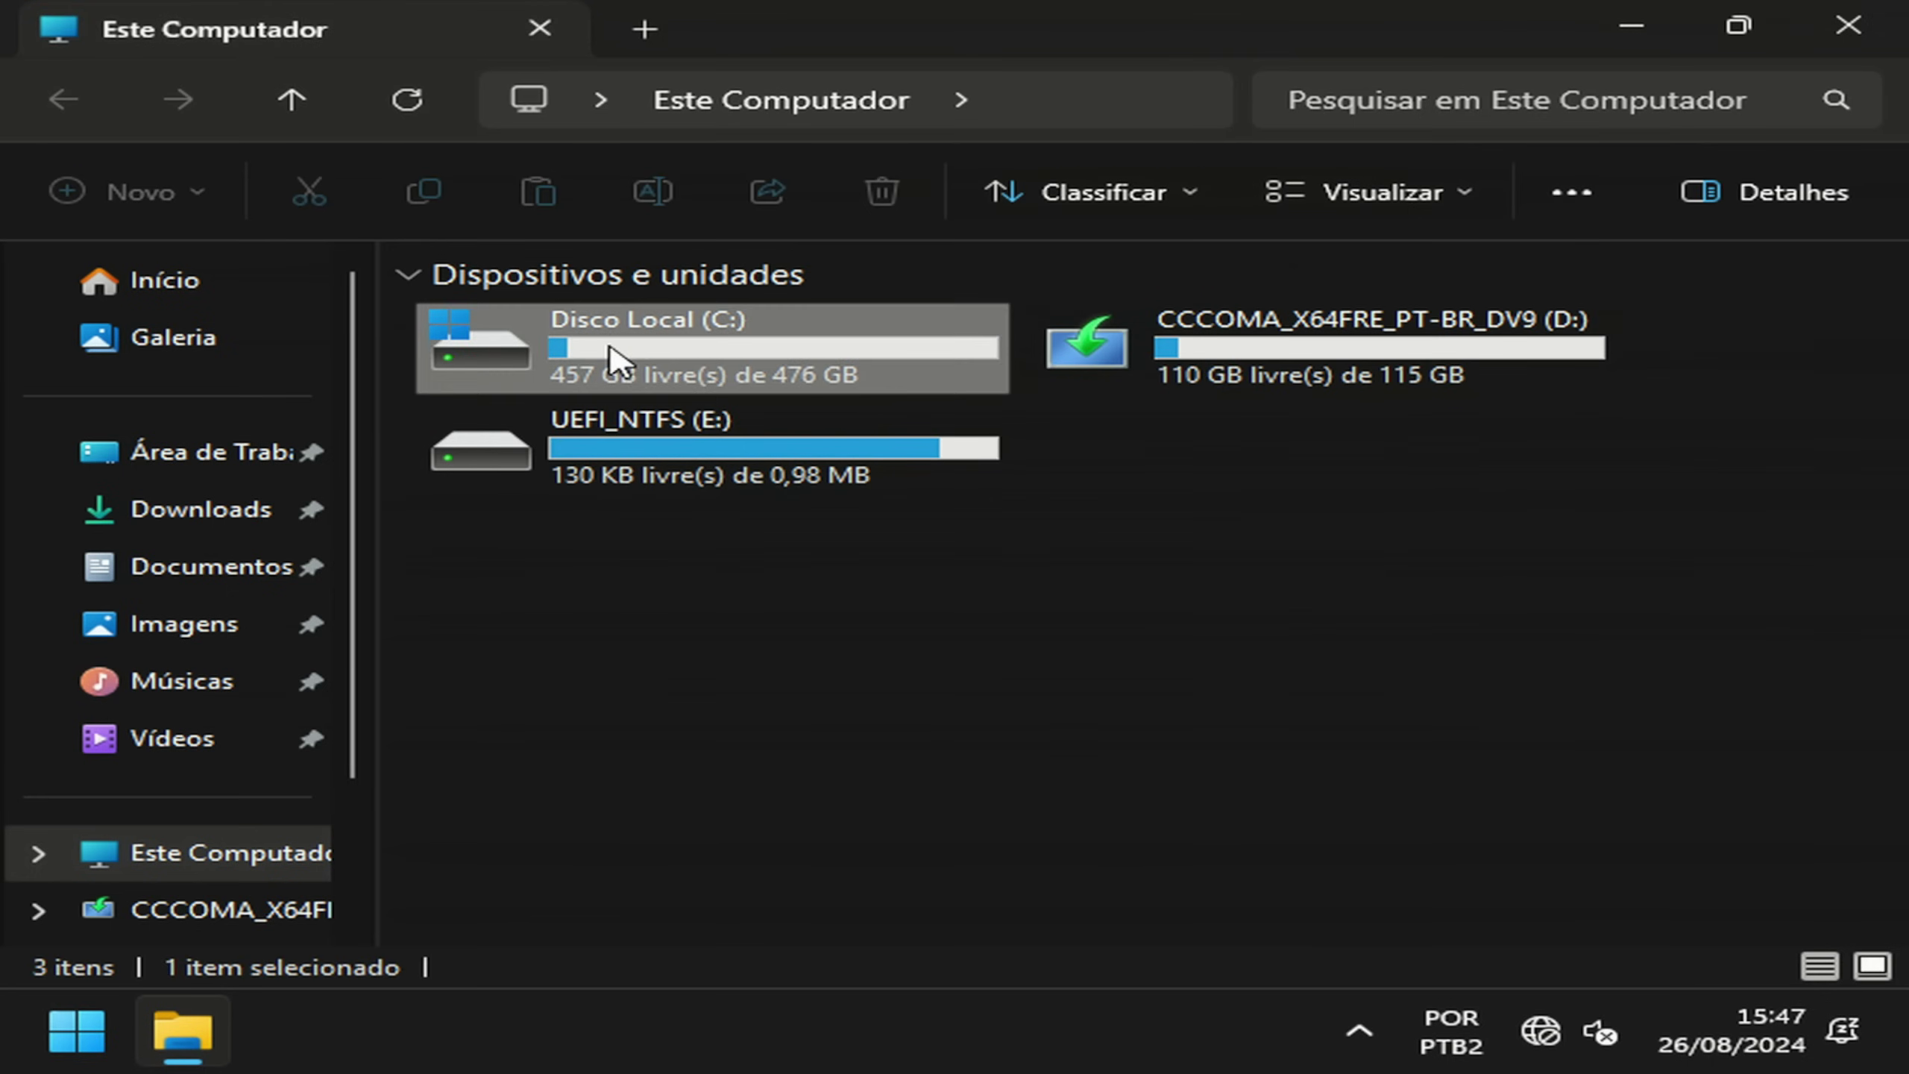
{"action": "left_click", "coordinate": [757, 910]}
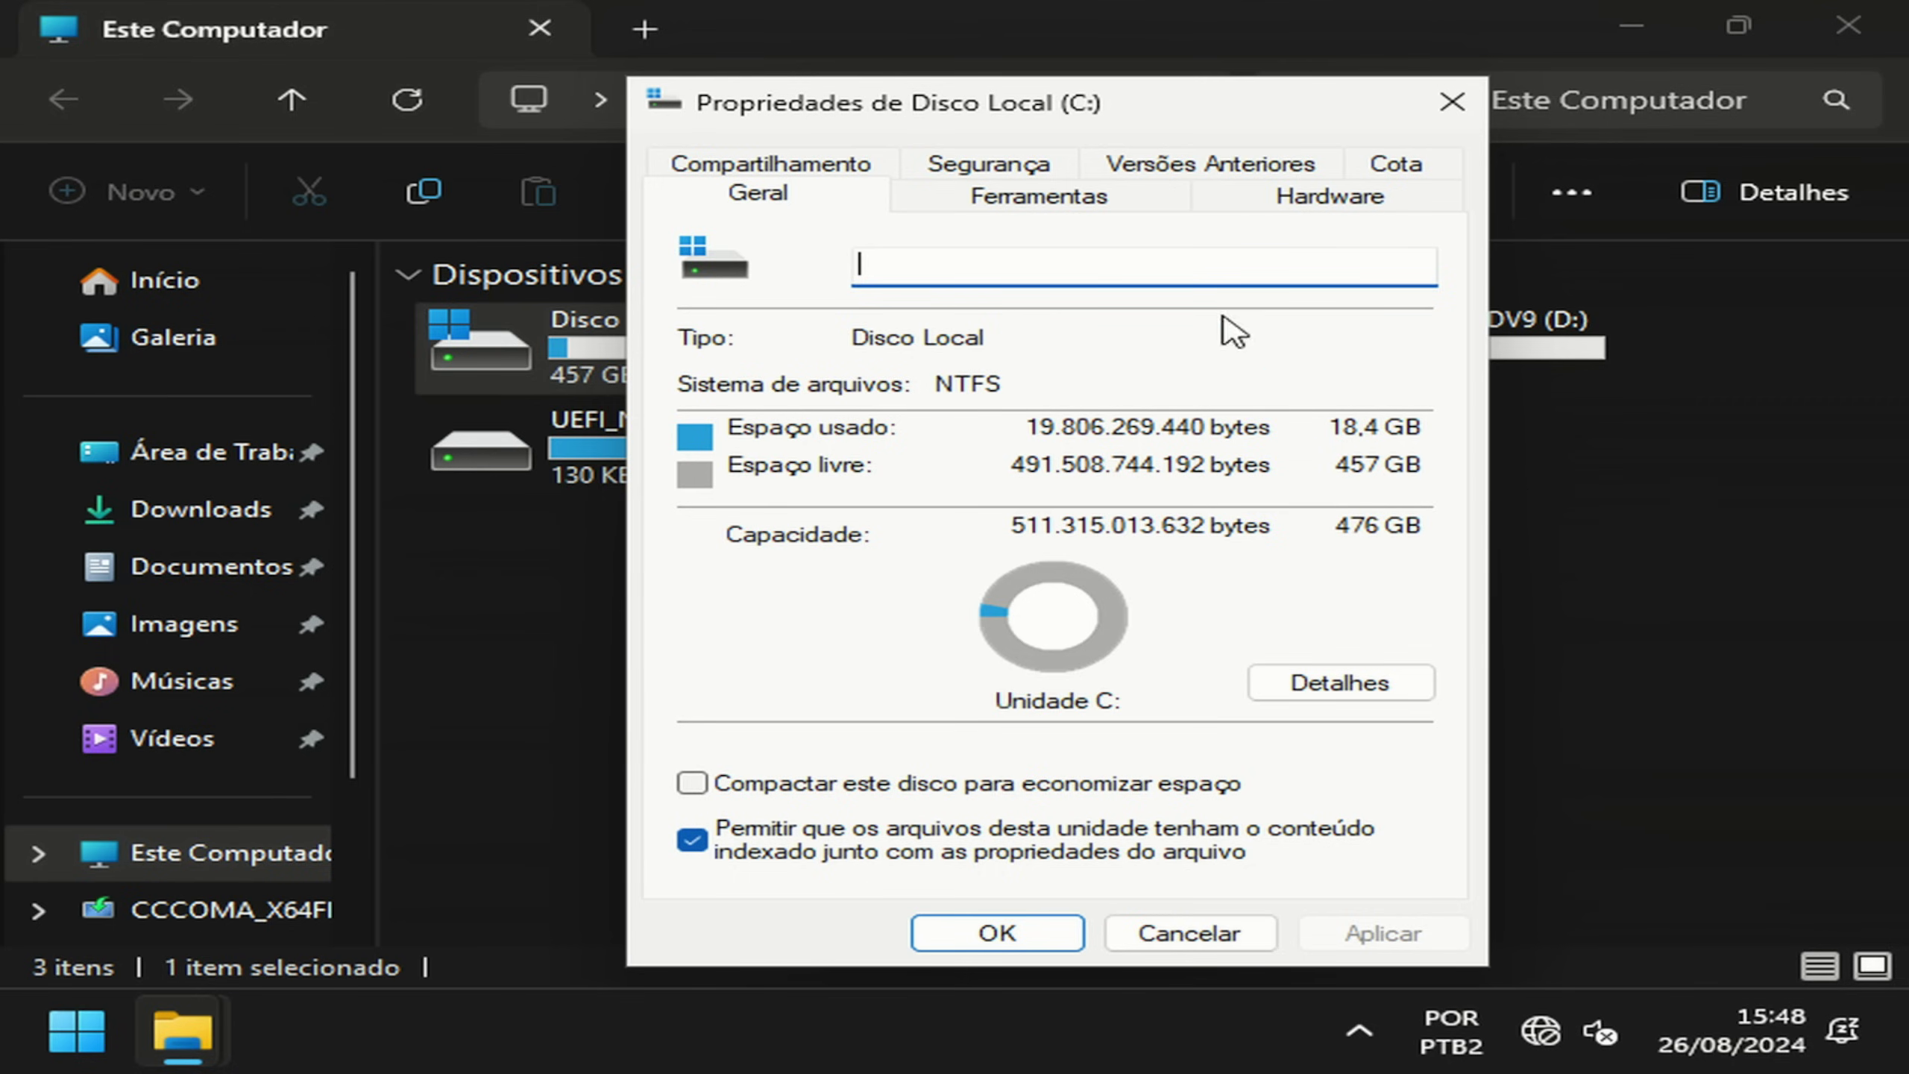
{"action": "left_click", "coordinate": [1452, 101]}
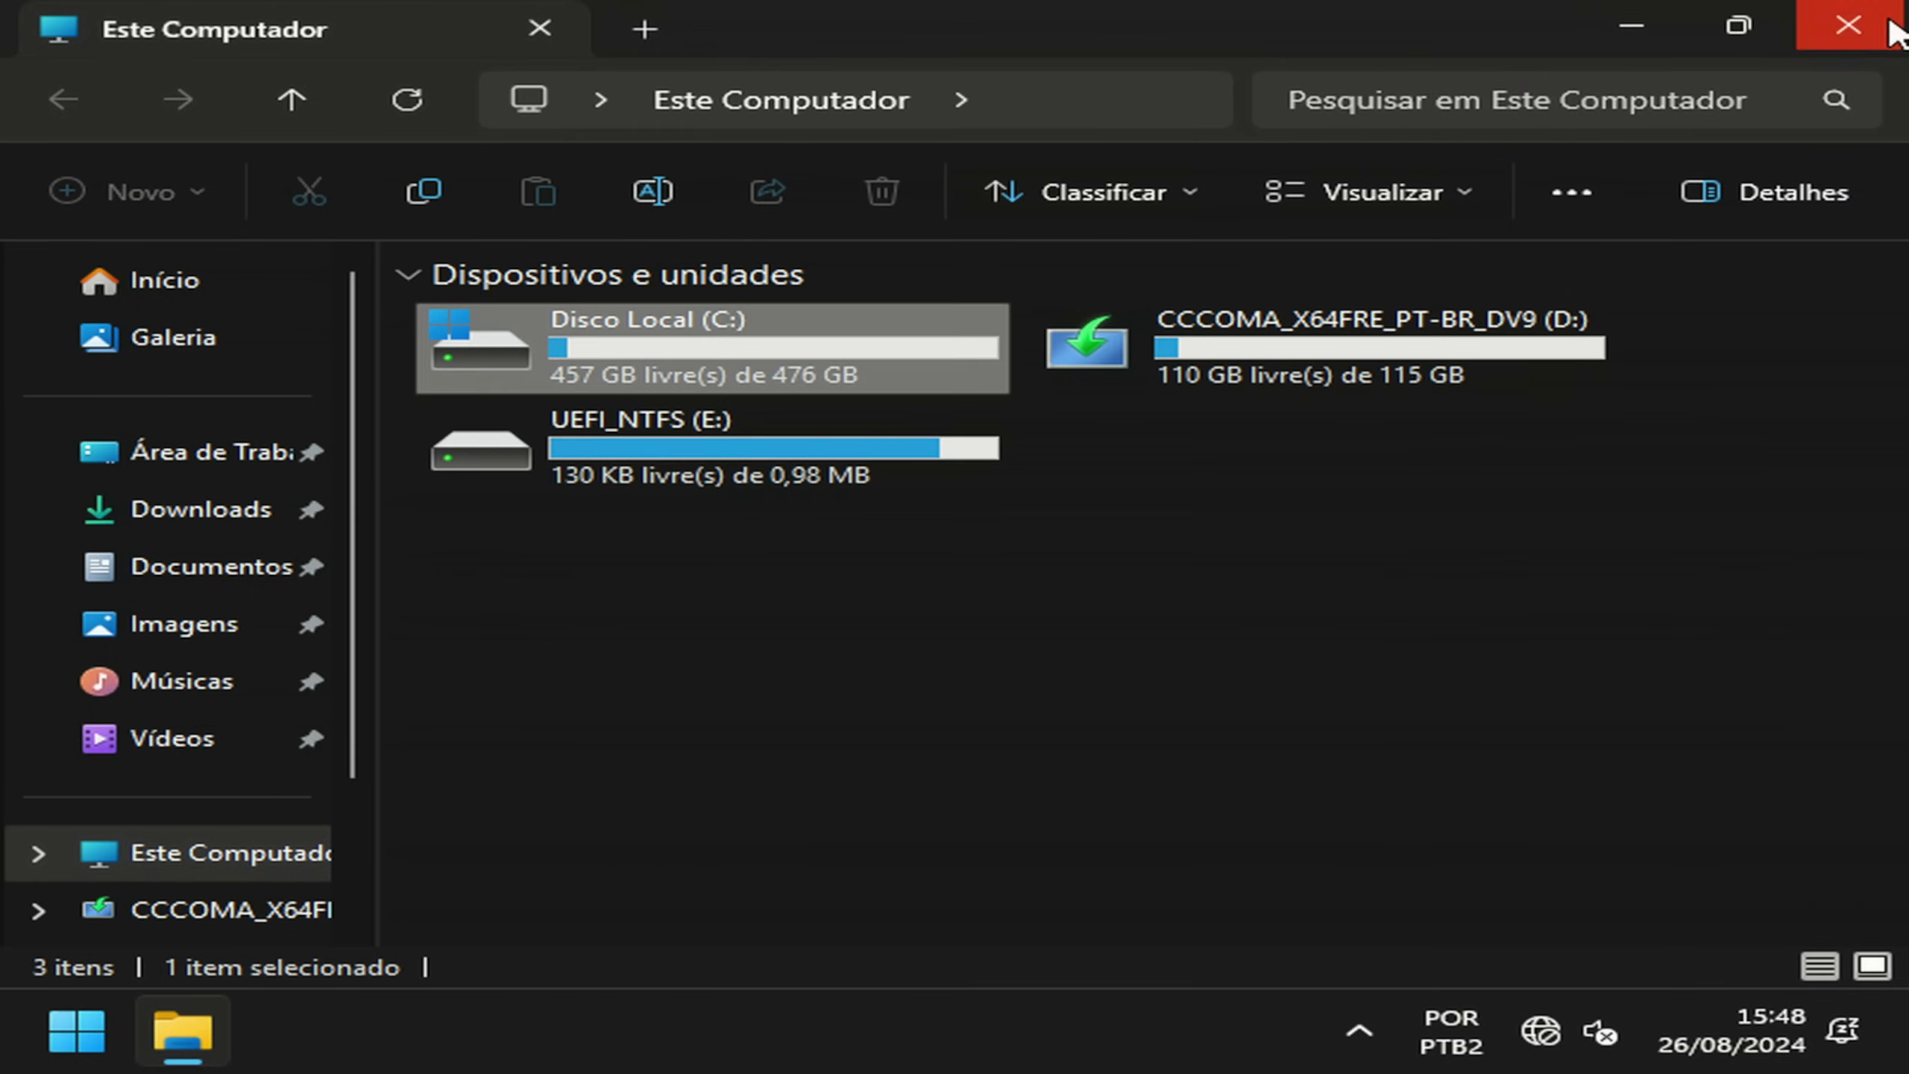
{"action": "left_click", "coordinate": [1892, 24]}
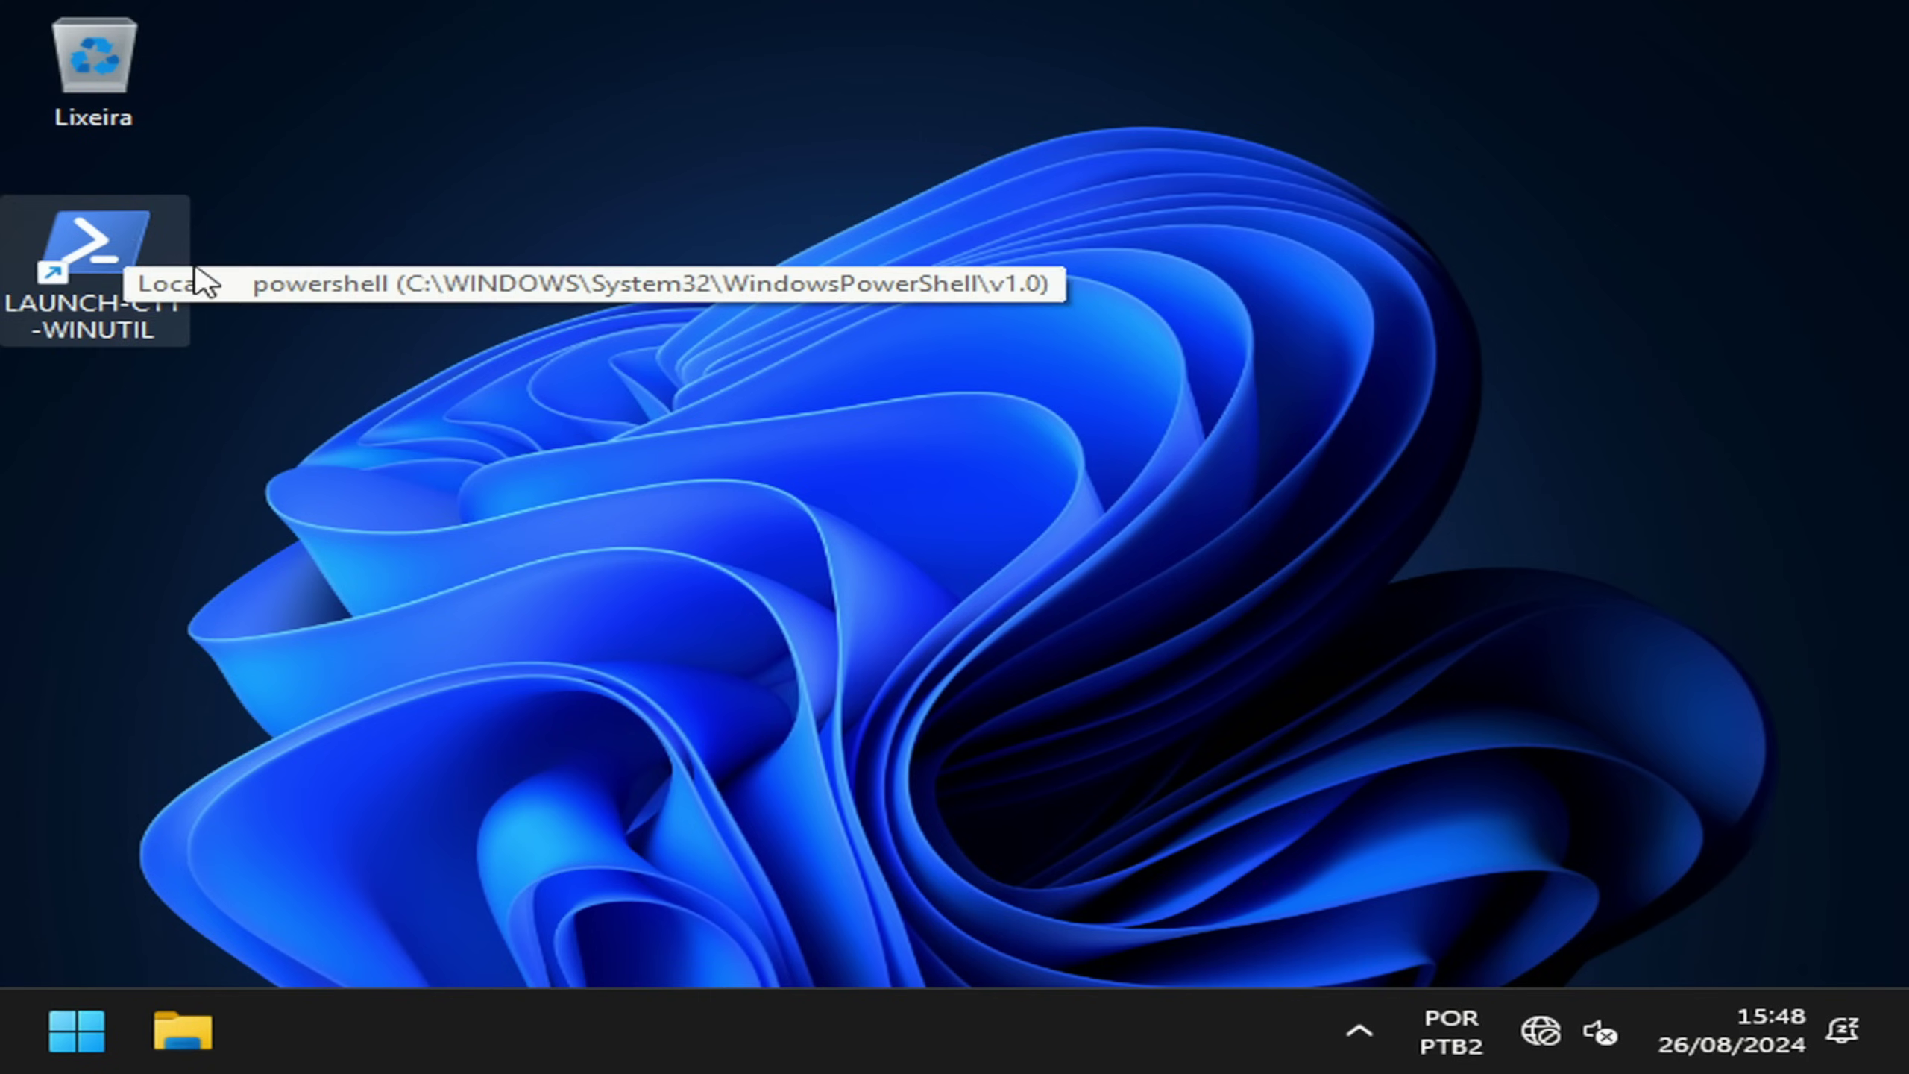
Step: Decline the WinUtil admin prompt, then connect to the Dual-5G Wi-Fi network using its password
{"action": "double_click", "coordinate": [83, 237]}
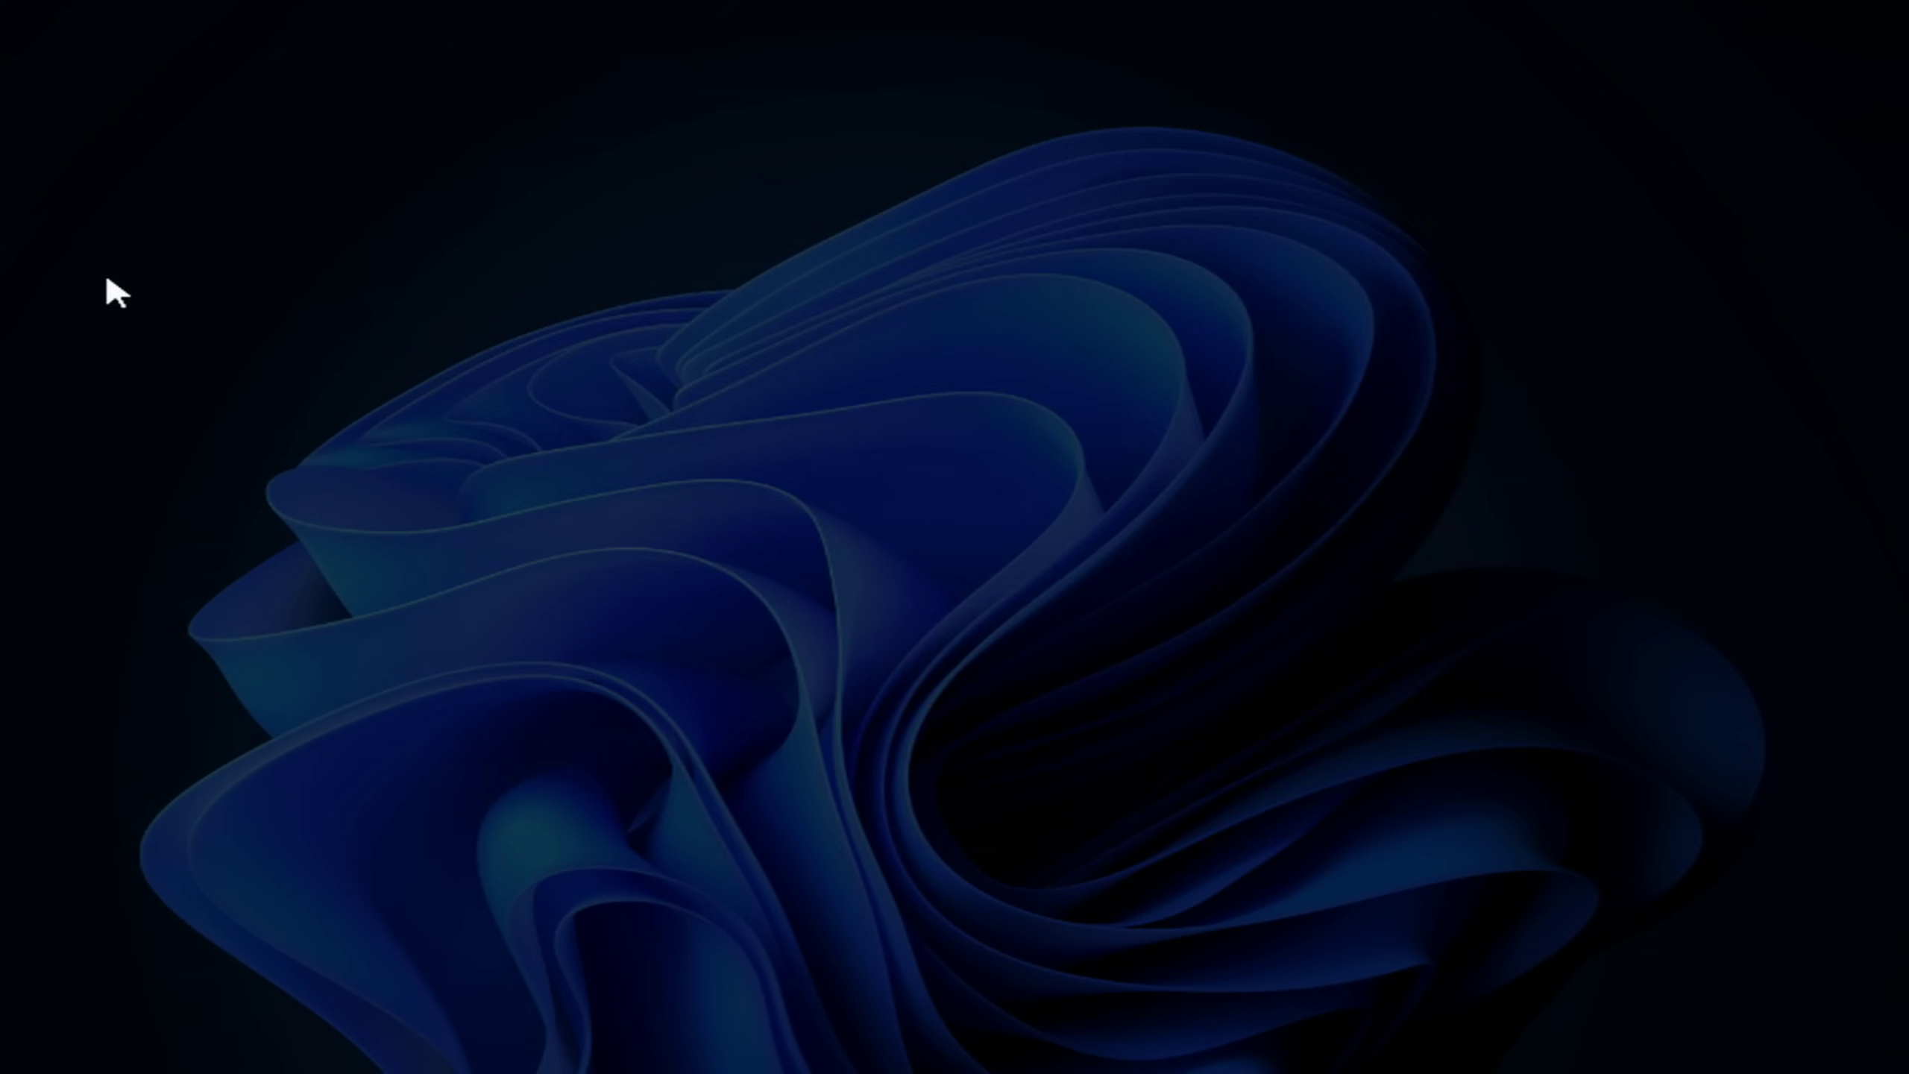
{"action": "left_click", "coordinate": [1459, 239]}
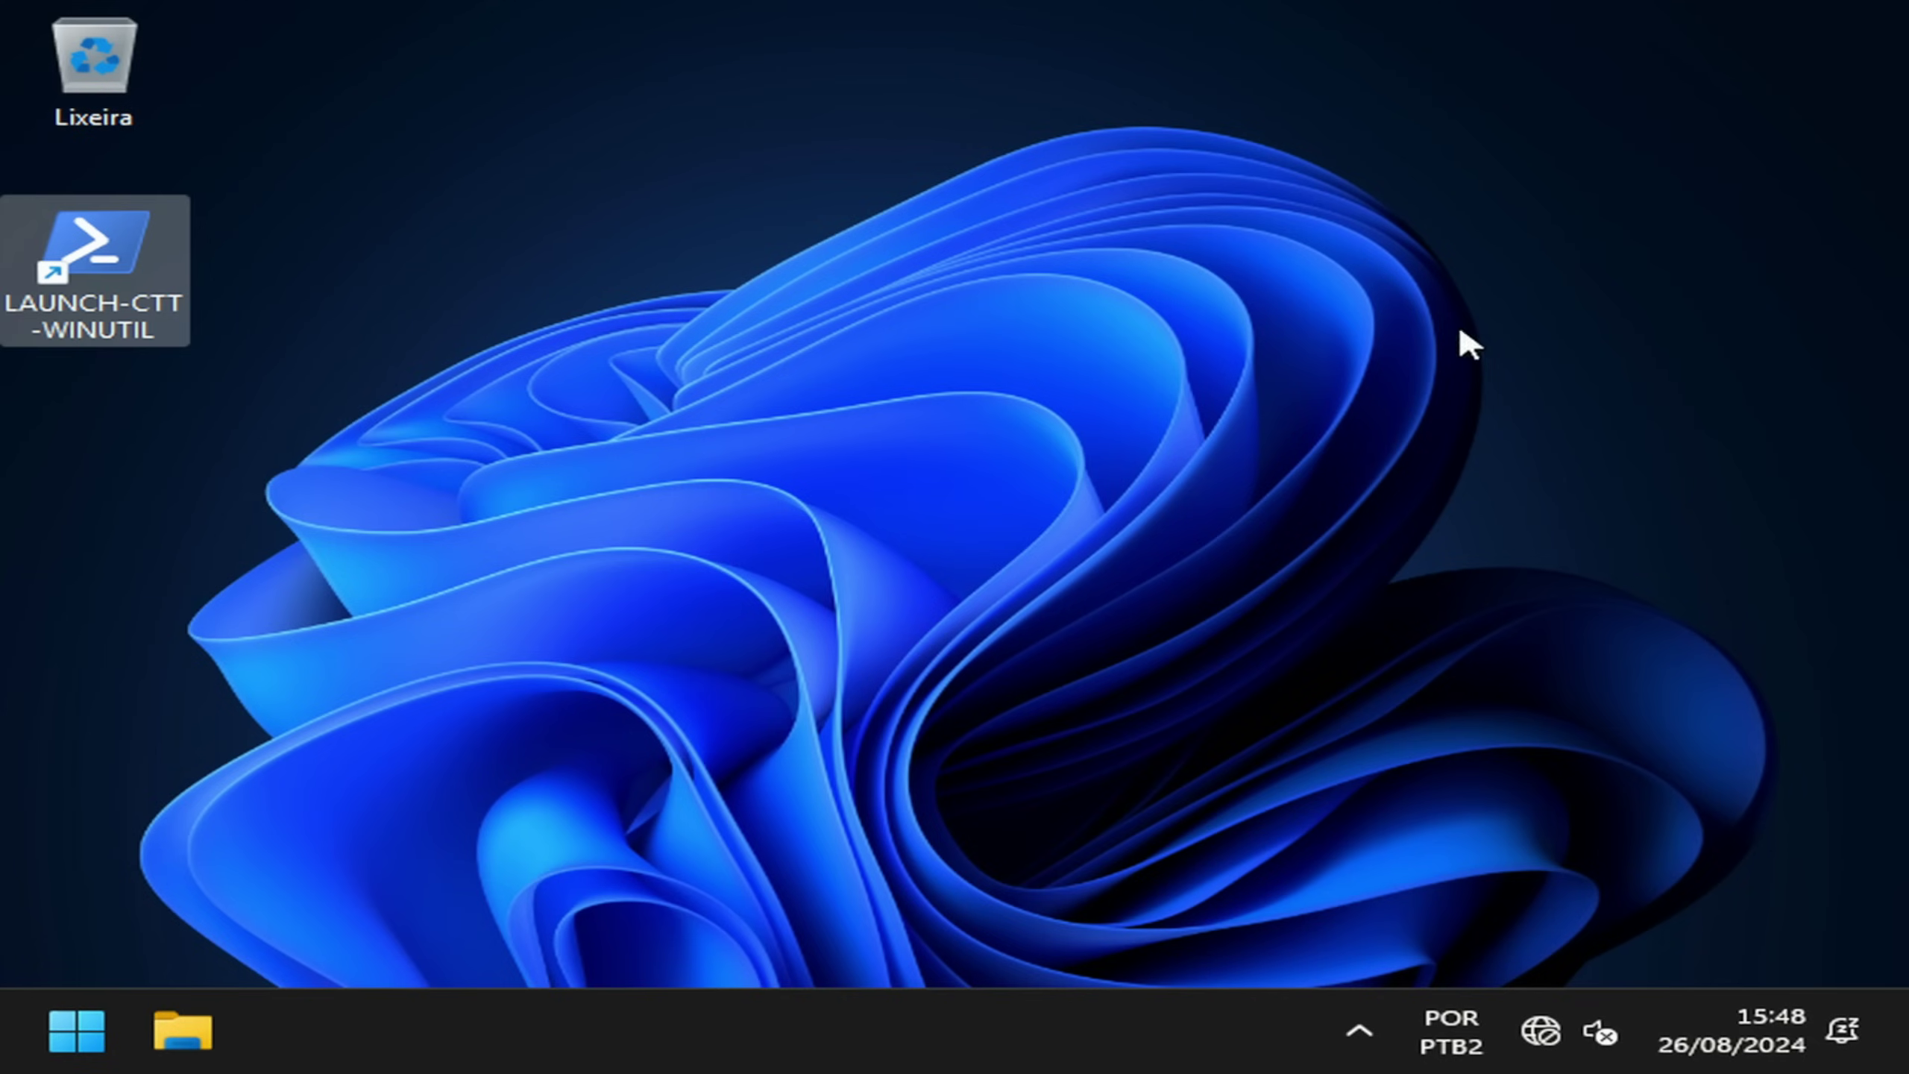
{"action": "left_click", "coordinate": [1552, 1008]}
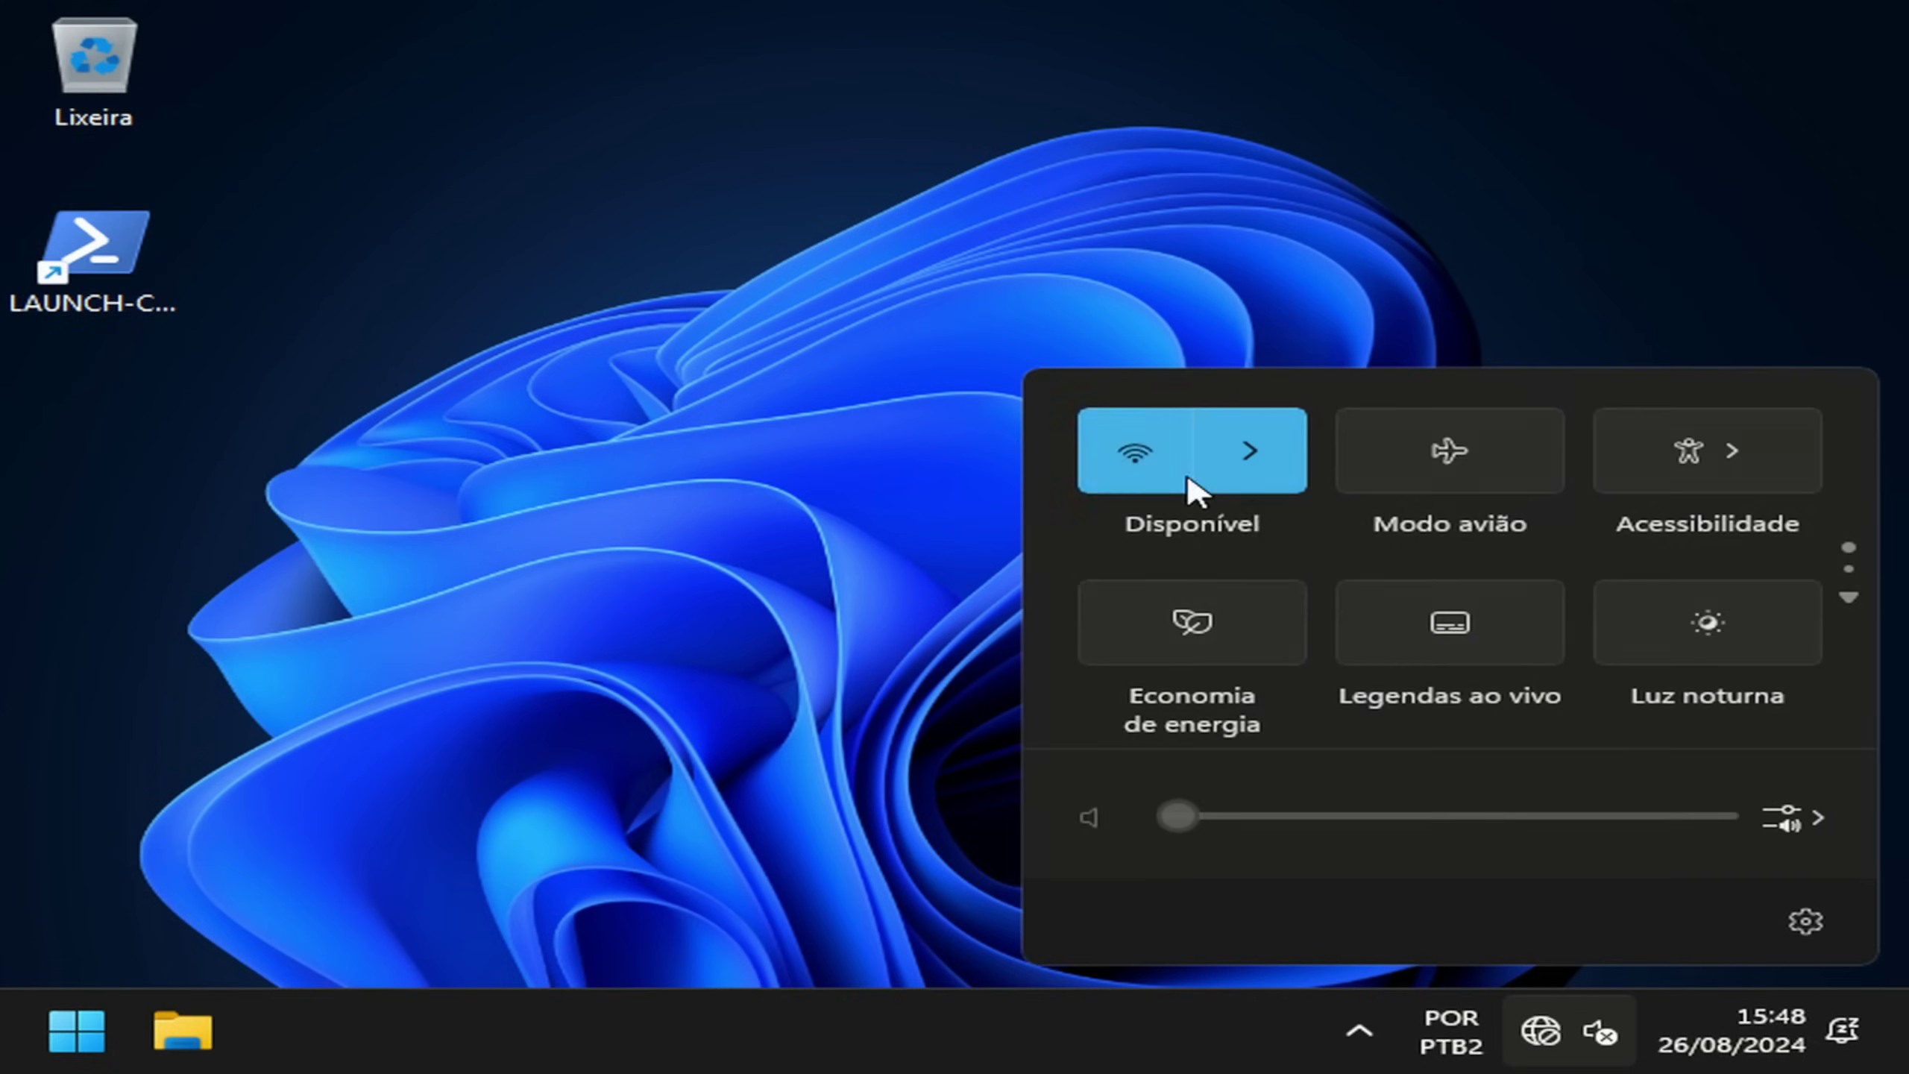
{"action": "left_click", "coordinate": [1253, 481]}
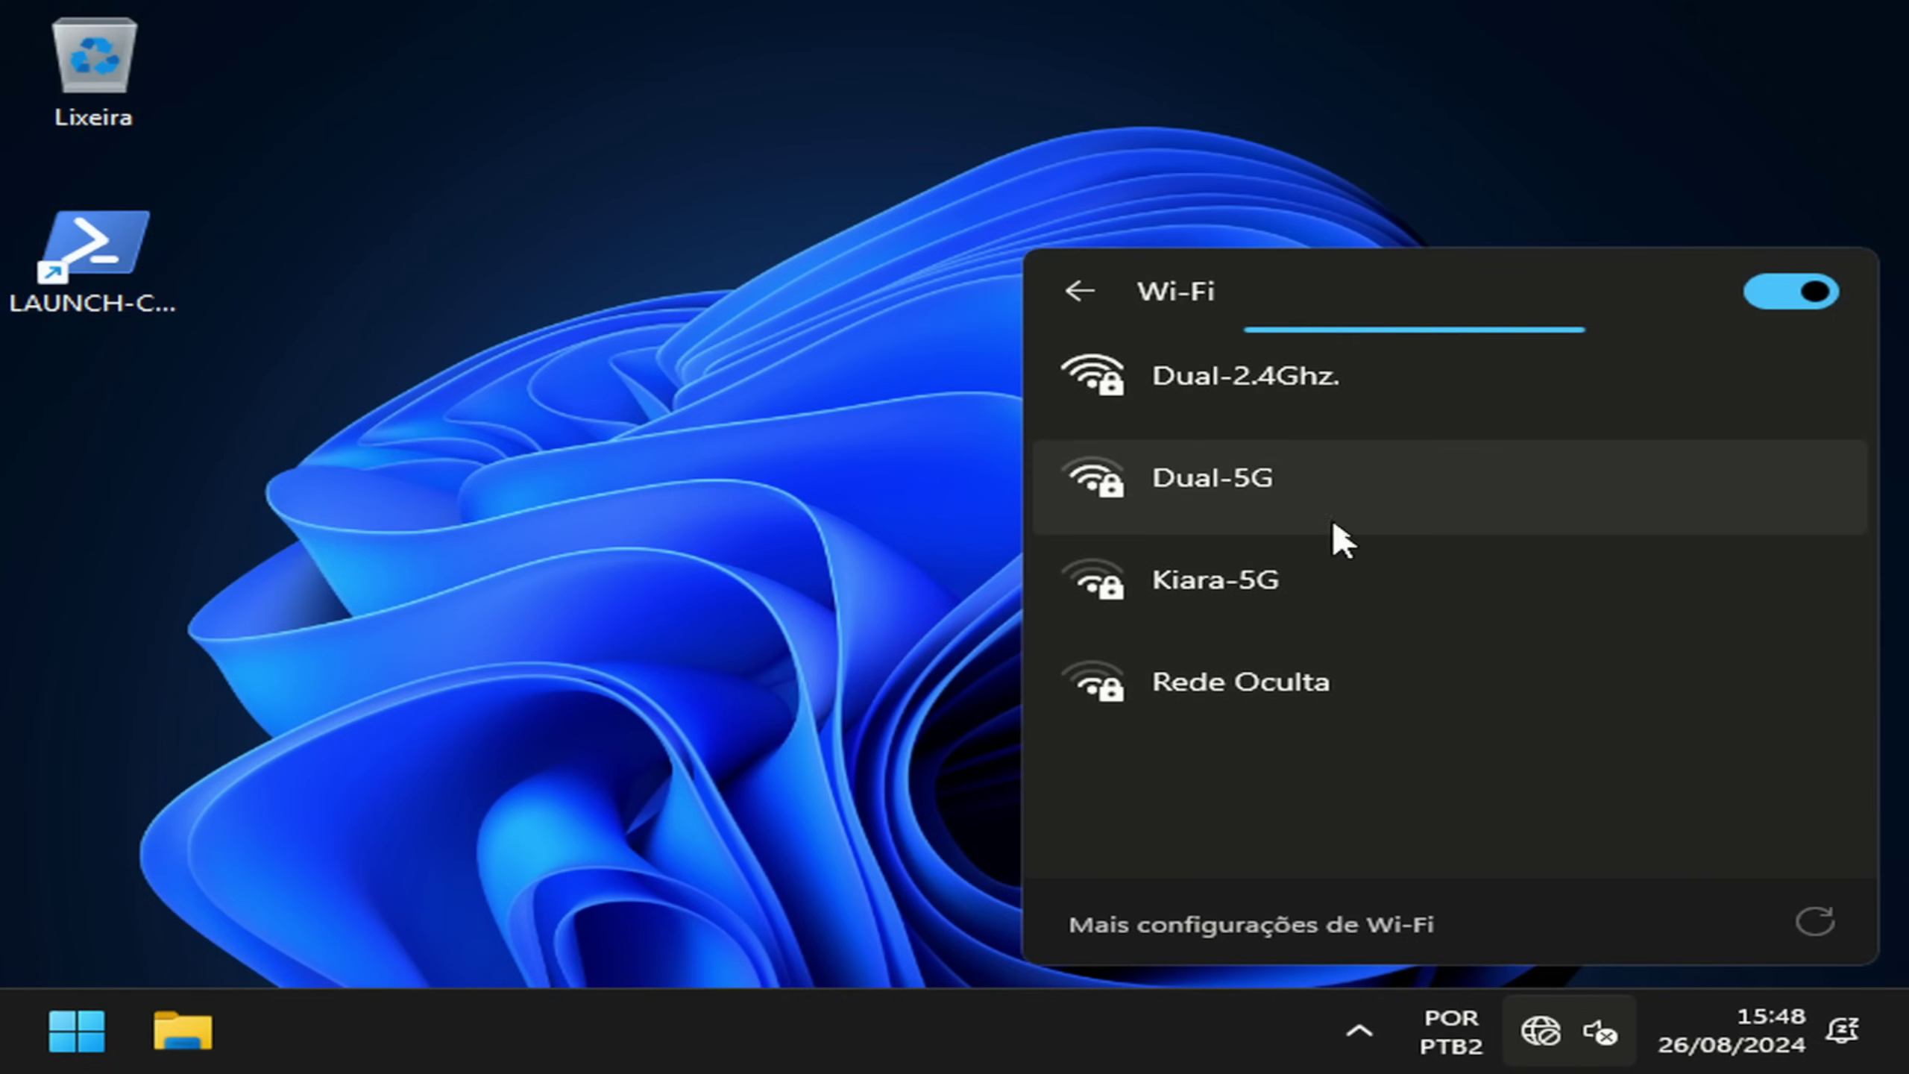
{"action": "left_click", "coordinate": [1265, 481]}
{"action": "left_click", "coordinate": [1601, 665]}
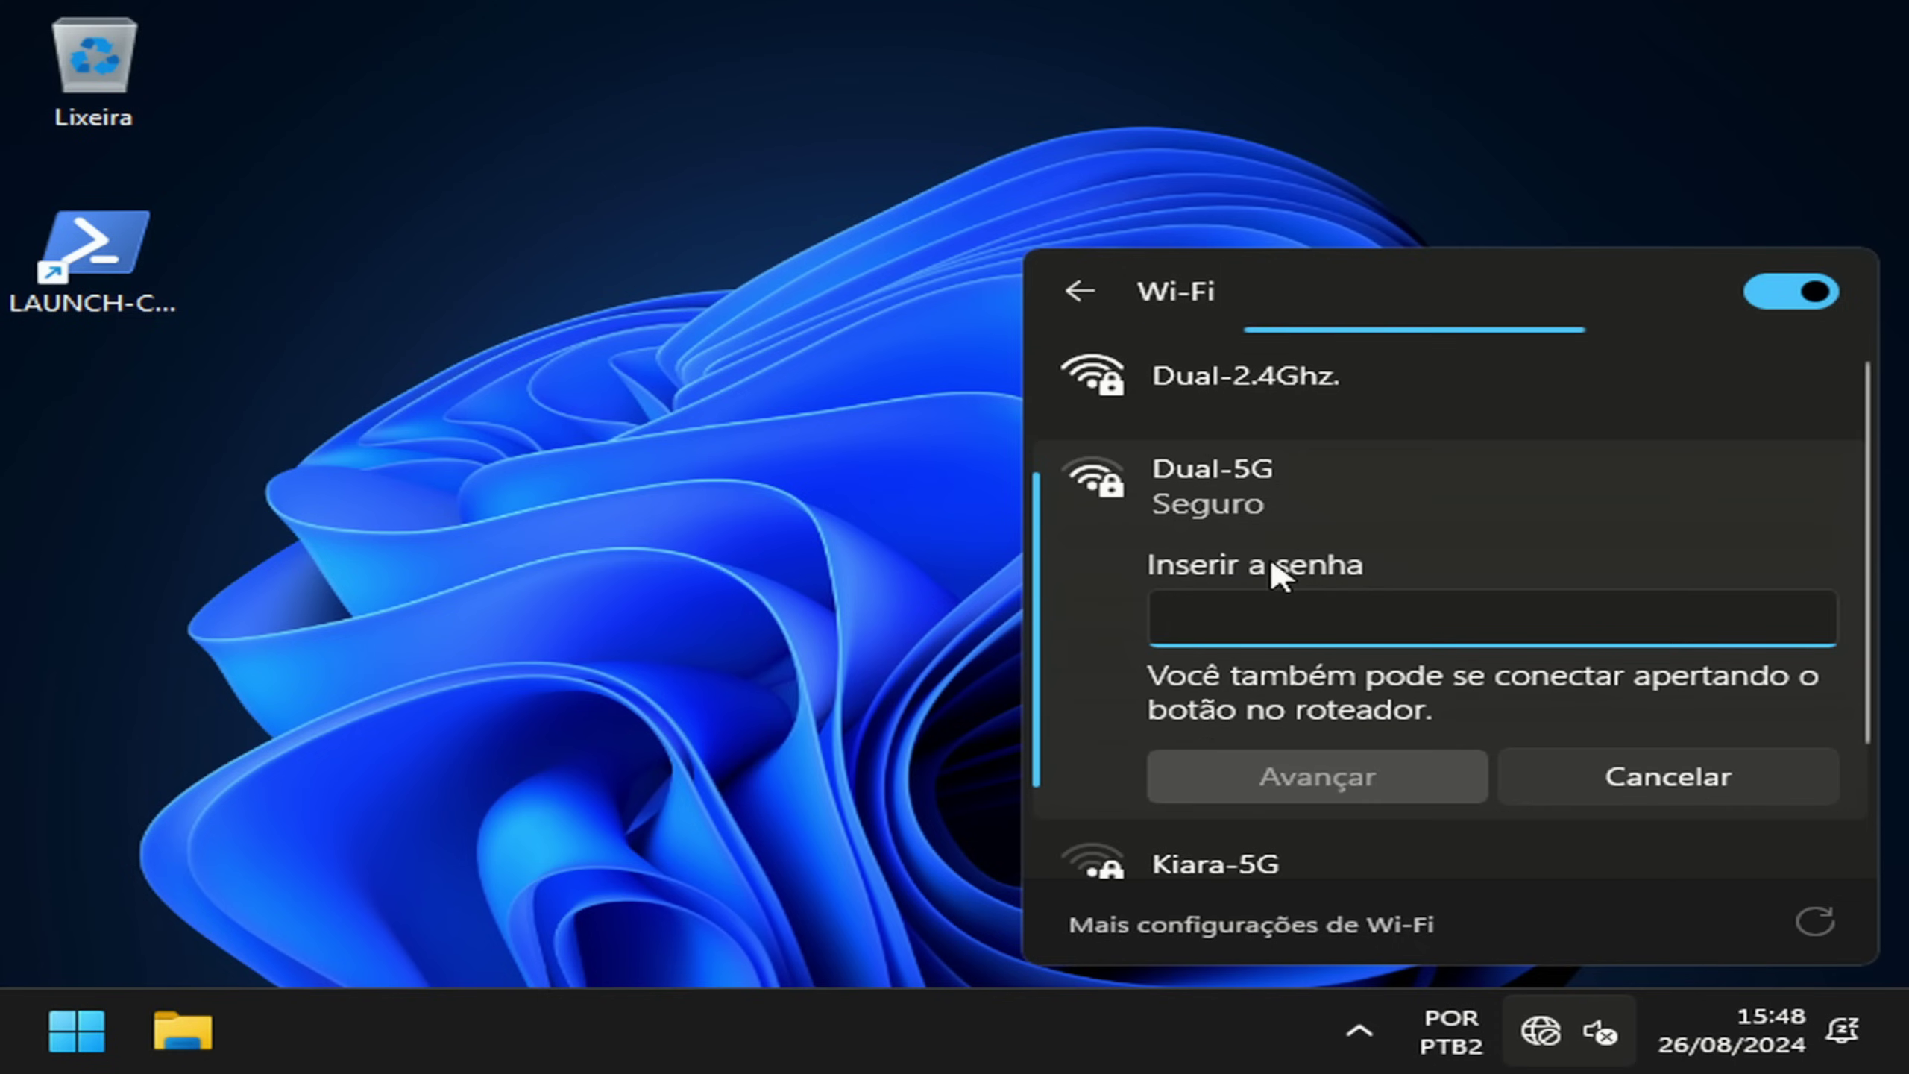
{"action": "type", "text": "1"}
{"action": "key", "text": "BackSpace"}
{"action": "type", "text": "1234567890"}
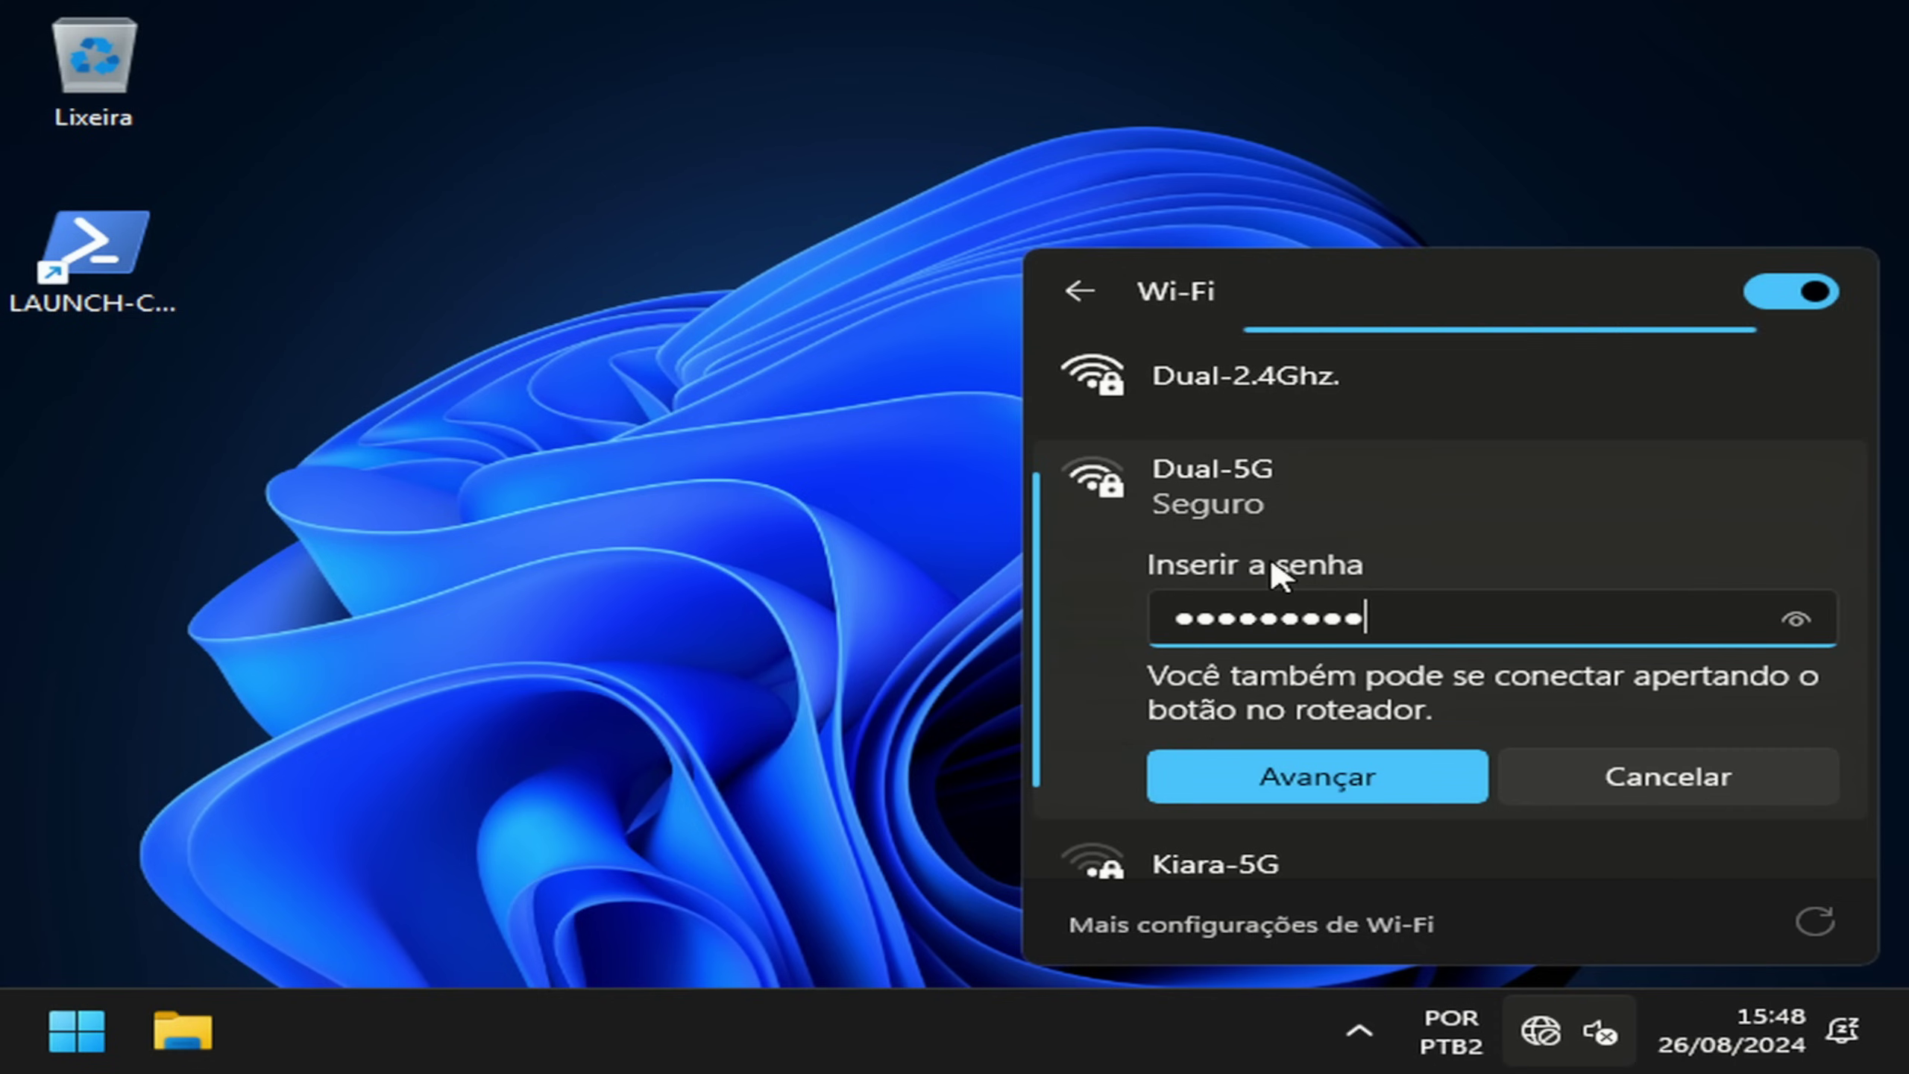
{"action": "left_click", "coordinate": [1391, 786]}
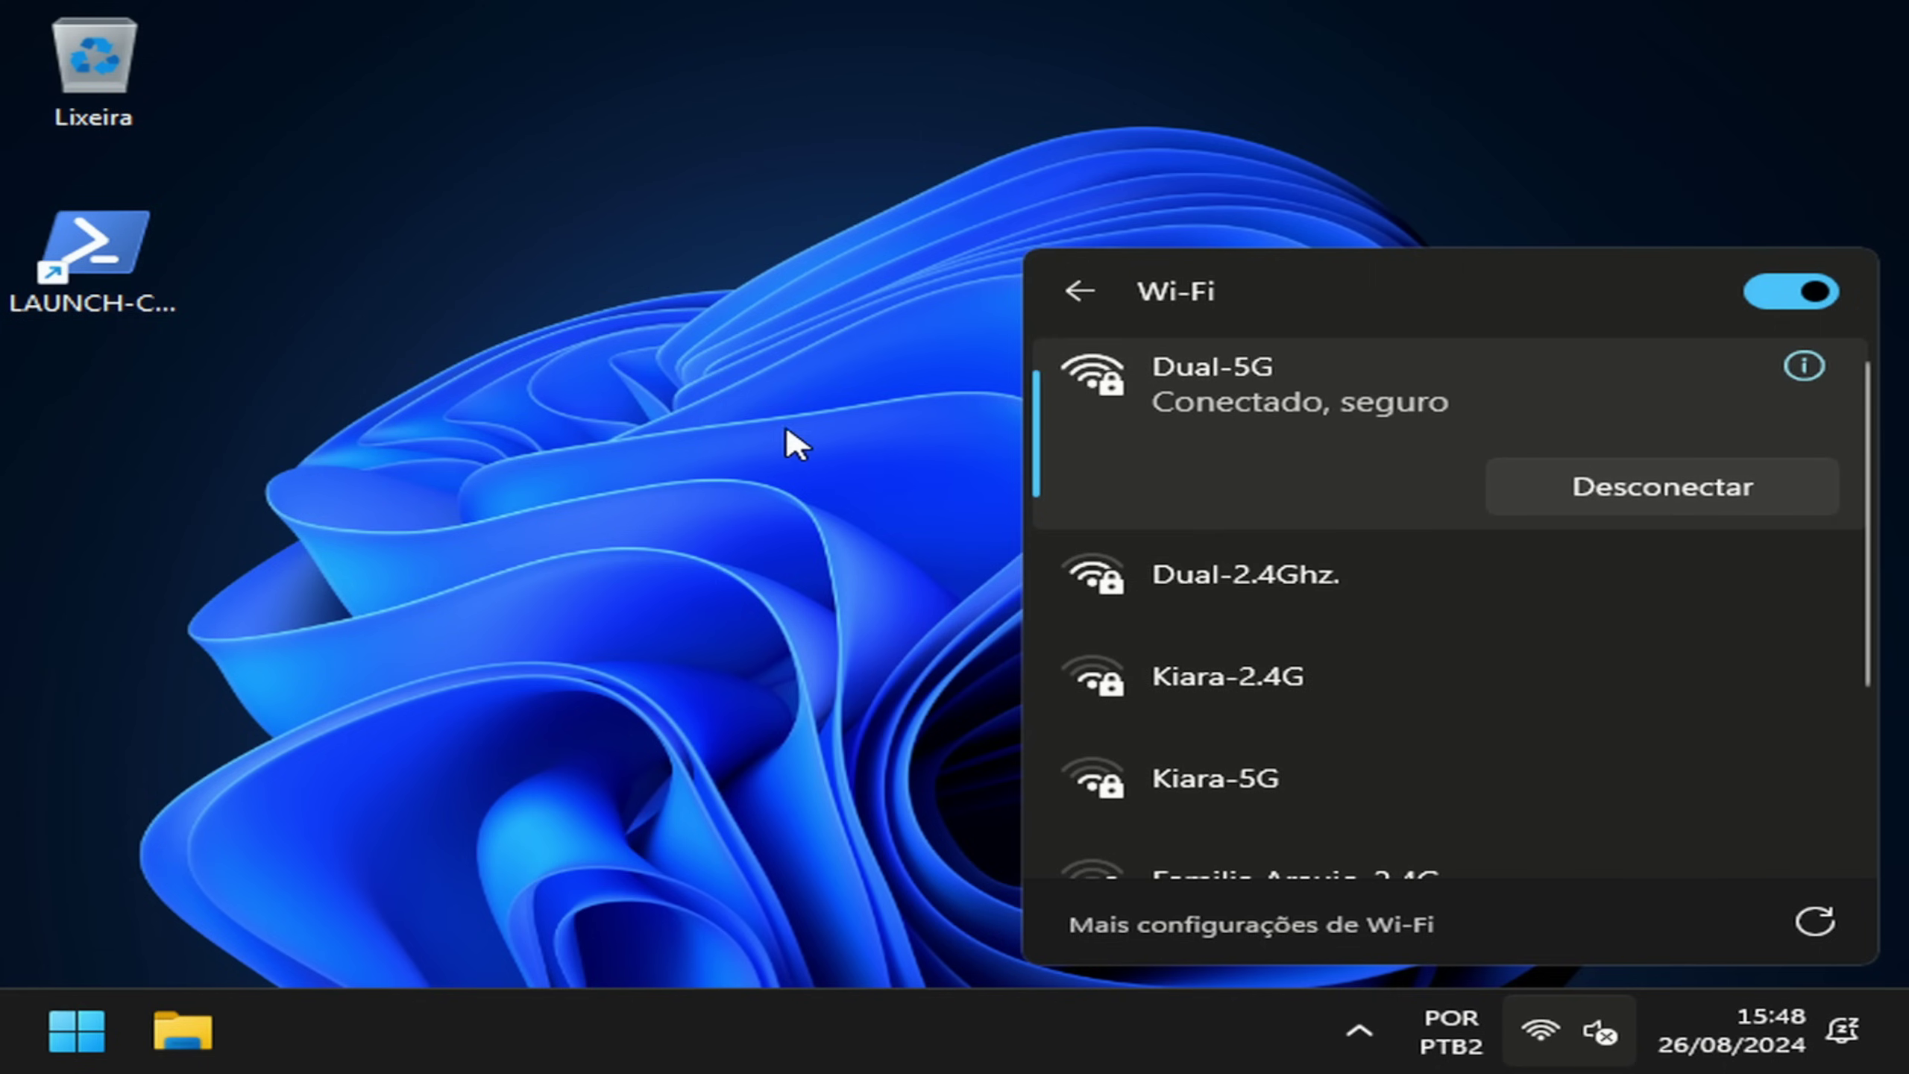
{"action": "left_click", "coordinate": [795, 444]}
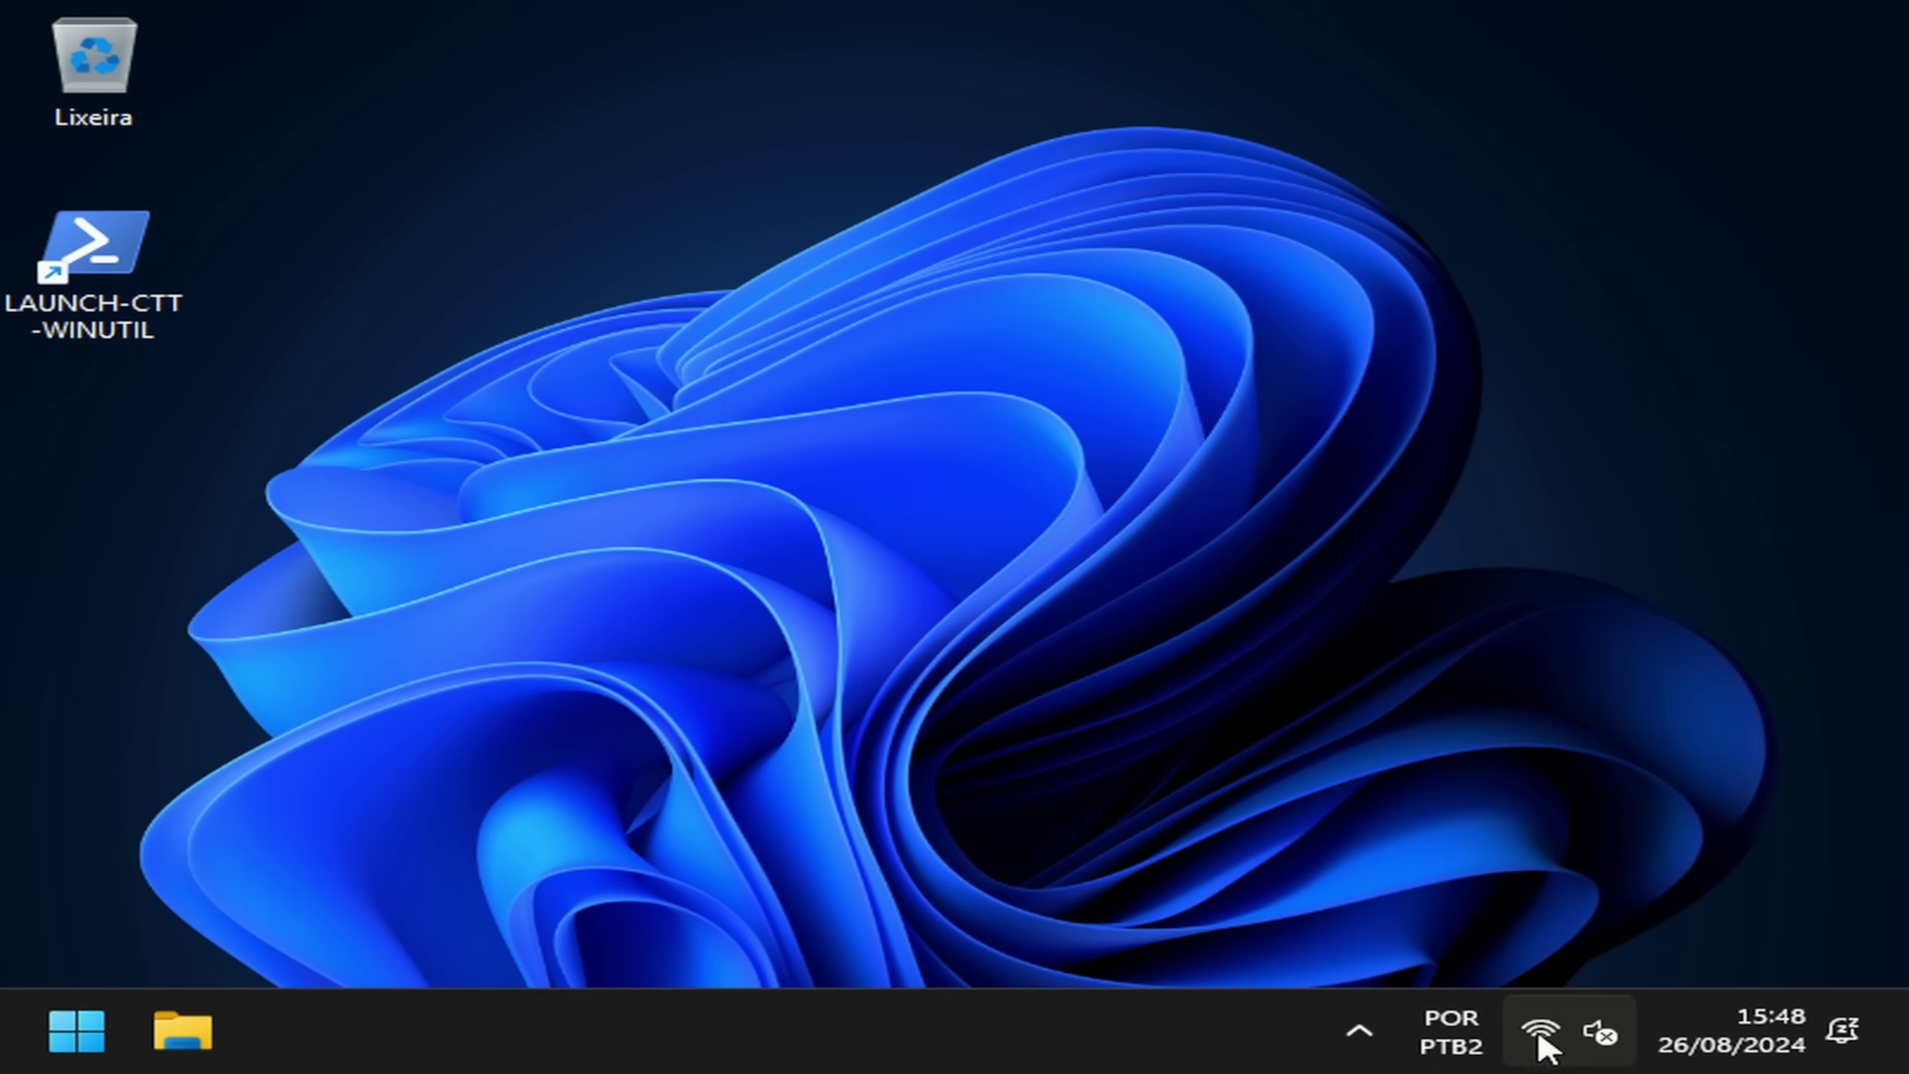
Step: Confirm in Settings' Windows Update page that the PC is up to date ('Você está atualizado')
{"action": "left_click", "coordinate": [37, 1050]}
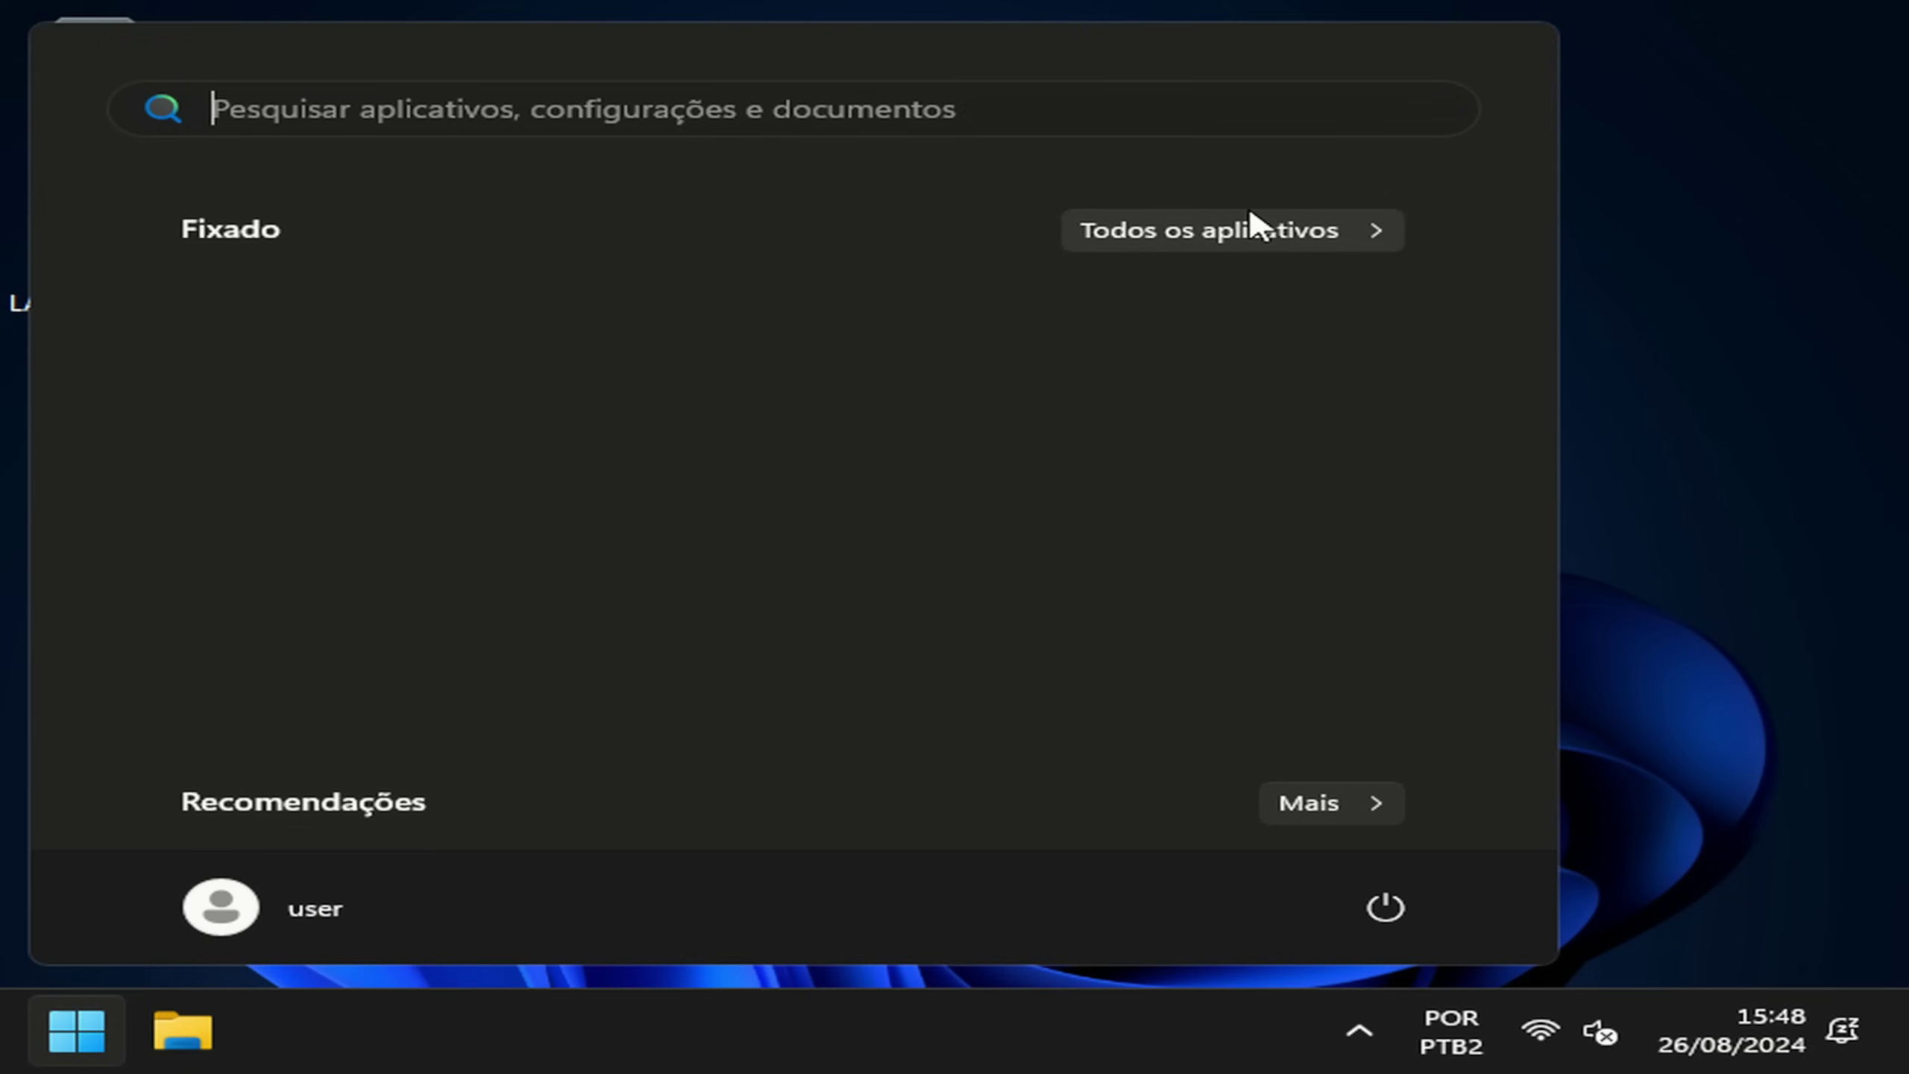
{"action": "left_click", "coordinate": [1248, 226]}
{"action": "left_click", "coordinate": [350, 663]}
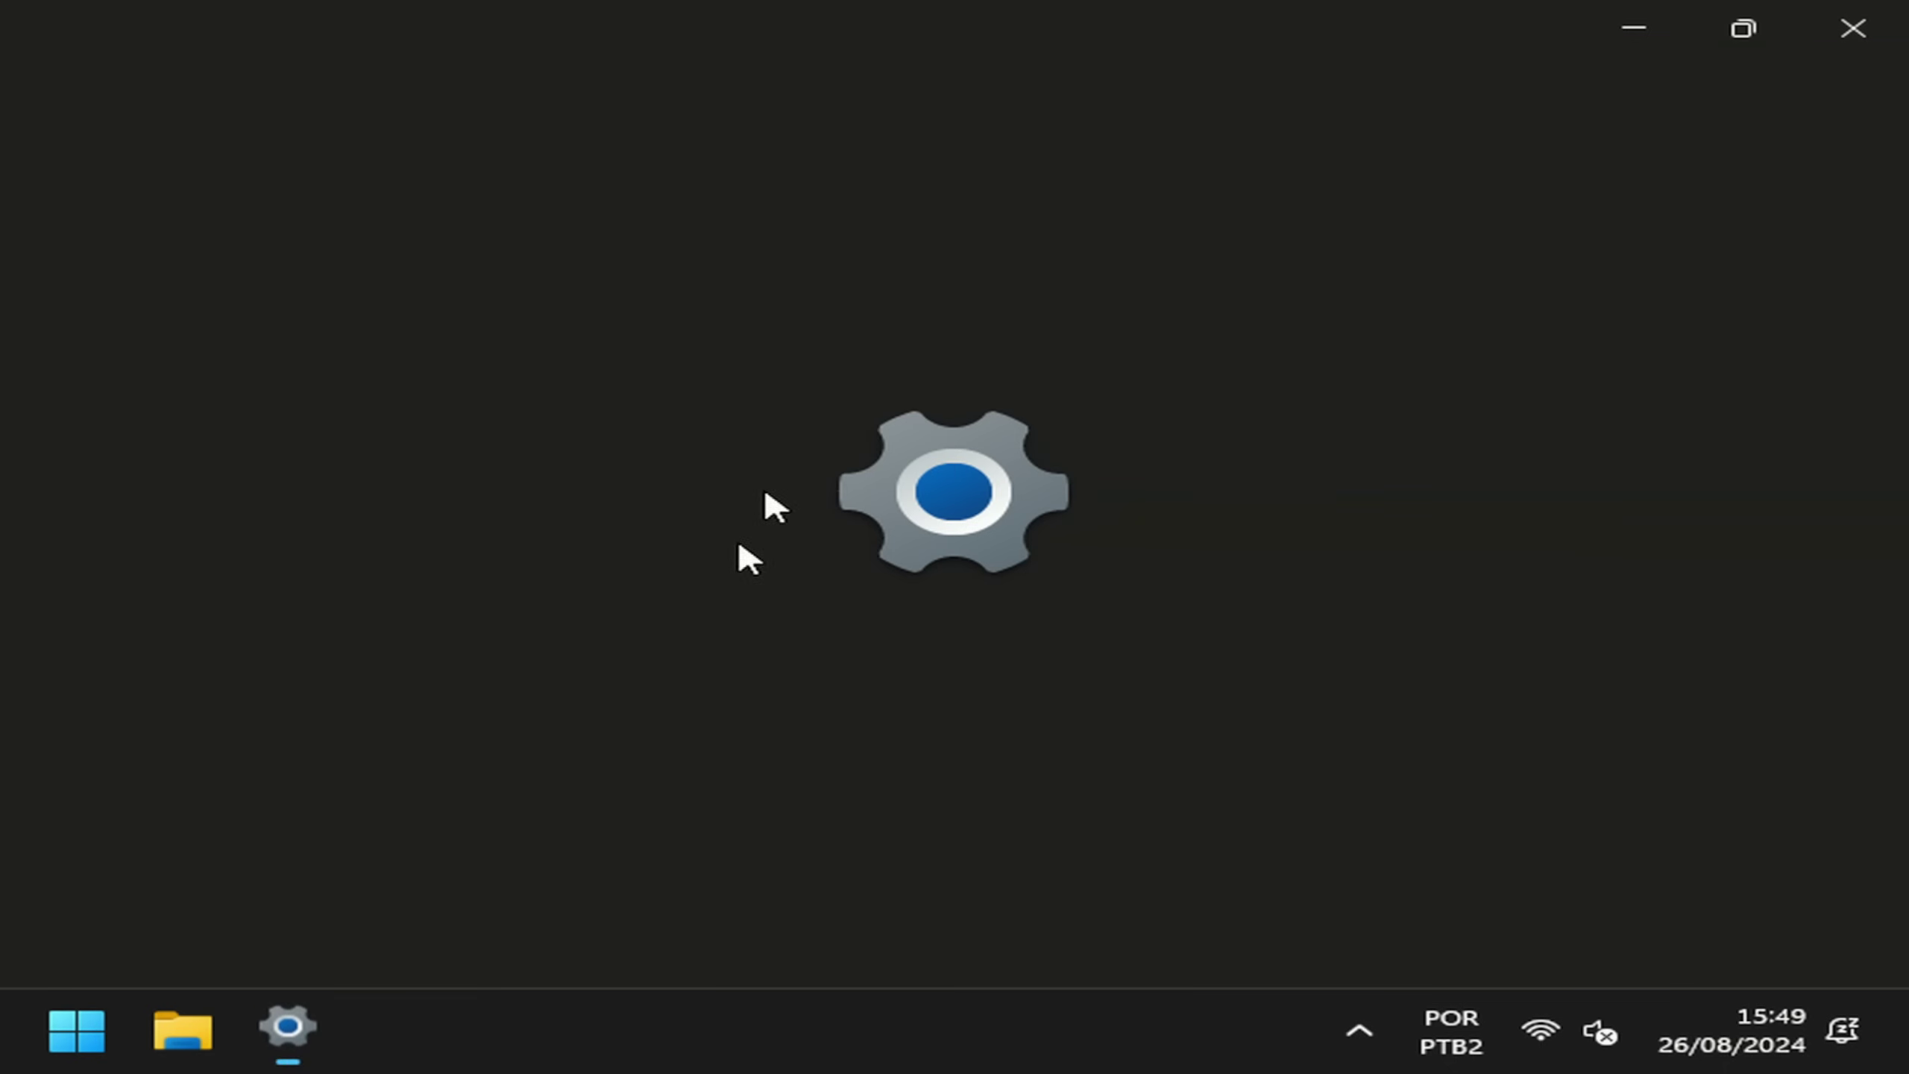
{"action": "scroll", "coordinate": [241, 661], "scroll_direction": "down", "scroll_amount": 3}
{"action": "left_click", "coordinate": [256, 934]}
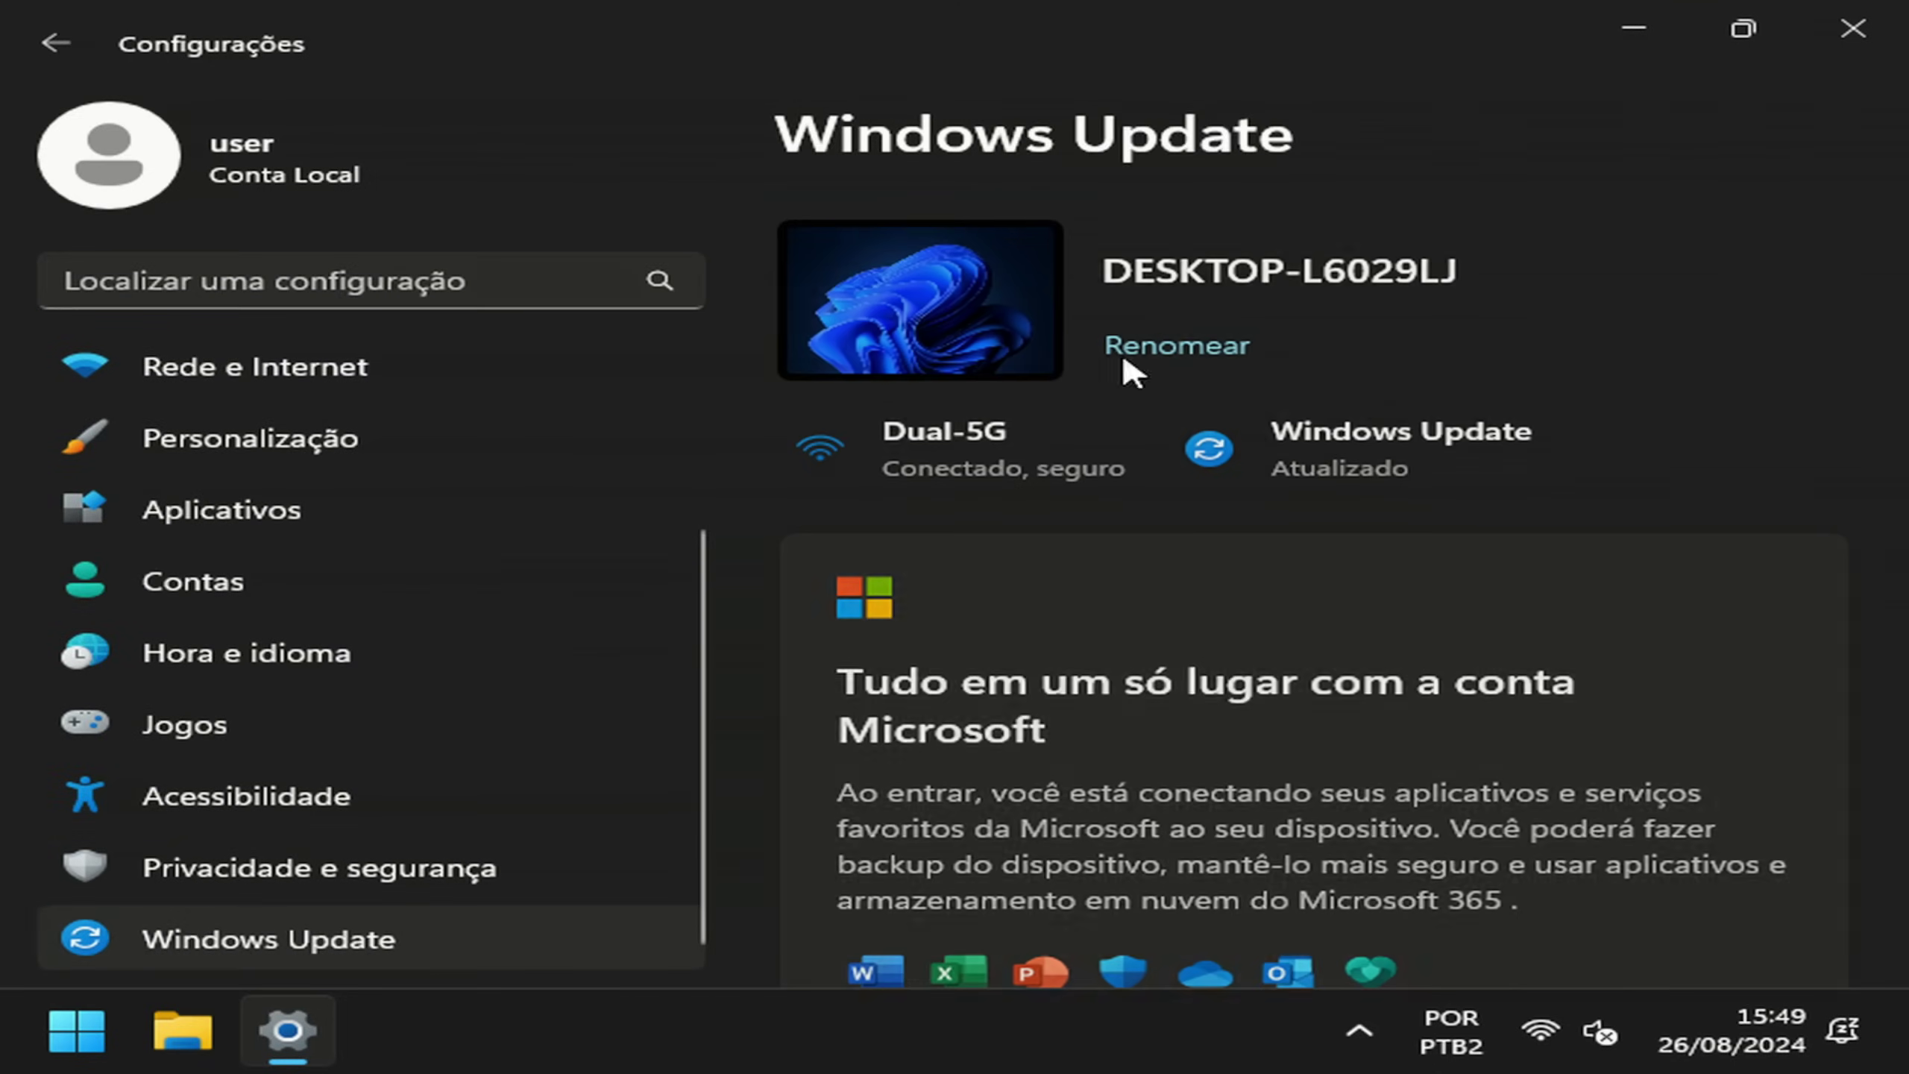
{"action": "scroll", "coordinate": [1666, 674], "scroll_direction": "down", "scroll_amount": 5}
{"action": "scroll", "coordinate": [1834, 443], "scroll_direction": "up", "scroll_amount": 5}
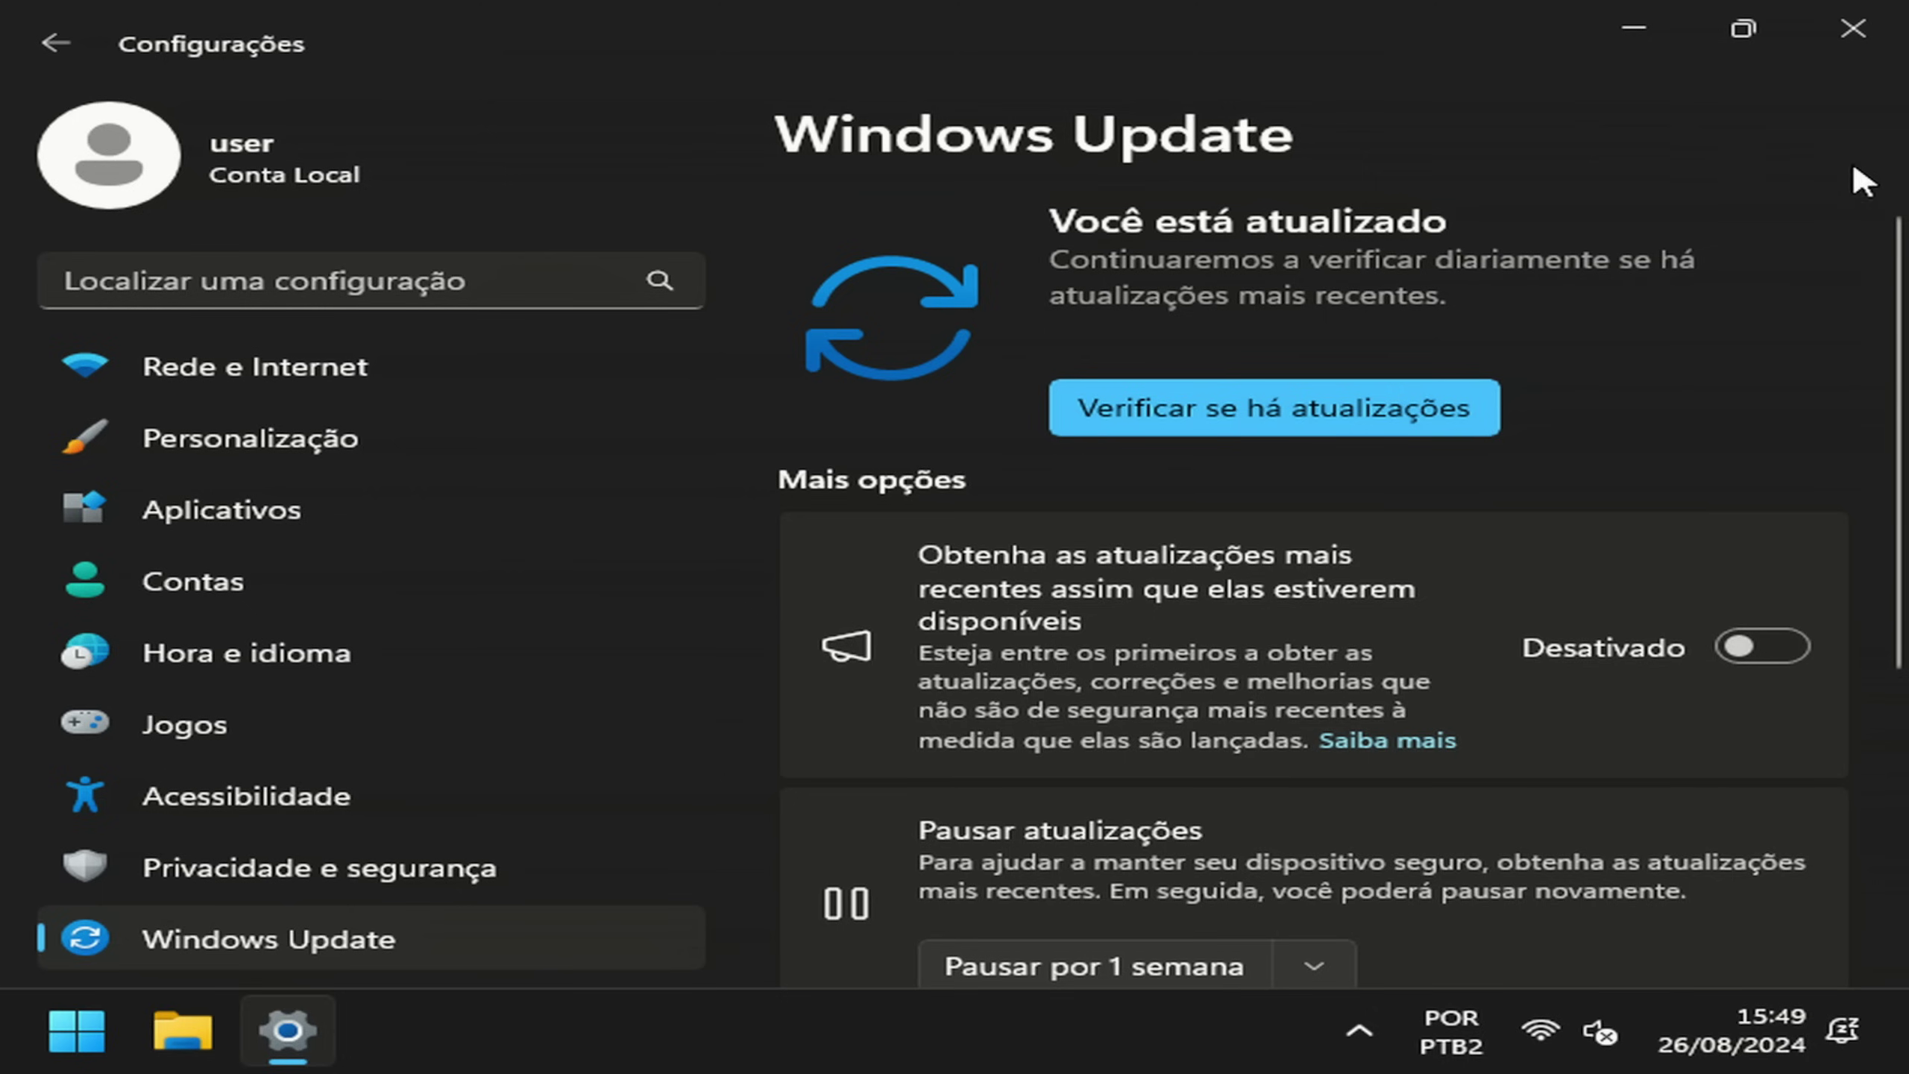
{"action": "left_click", "coordinate": [1850, 30]}
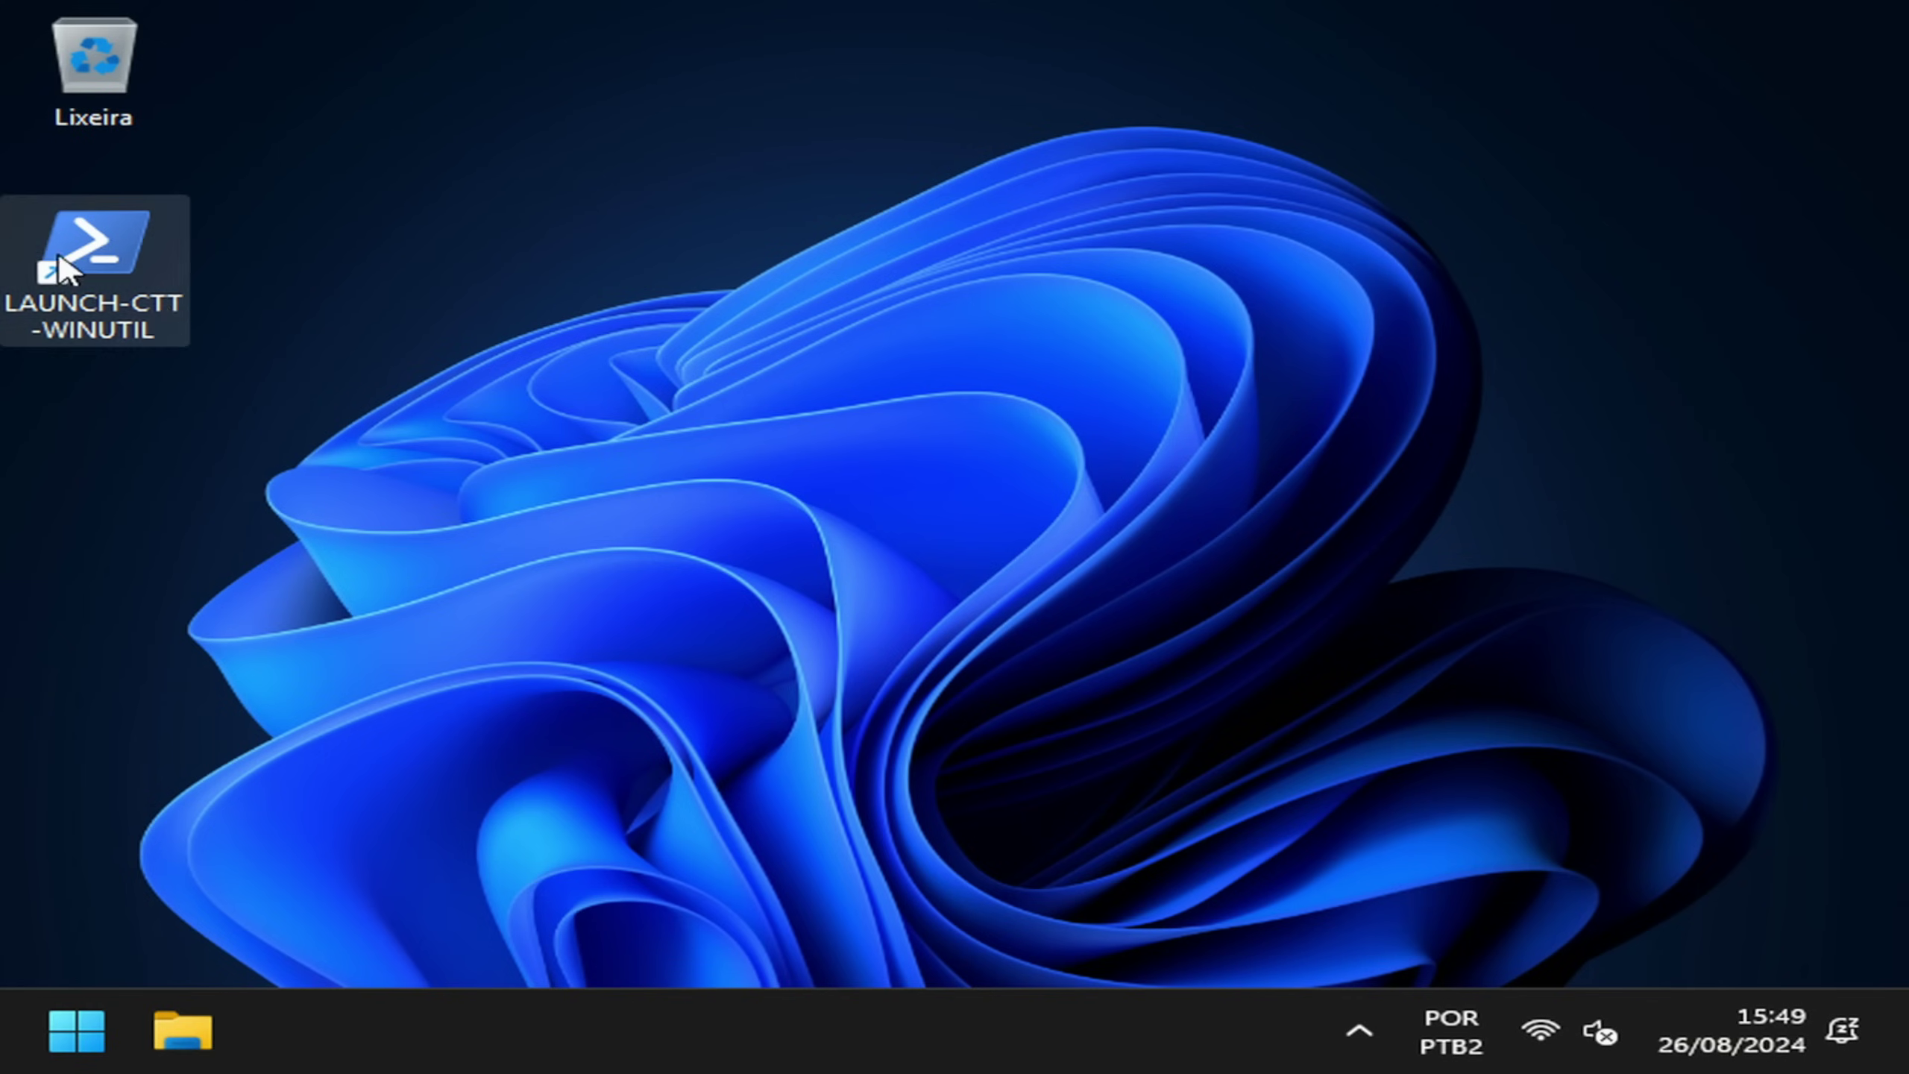
Step: Launch WinUtil with admin rights and tick Chrome under Browsers
{"action": "double_click", "coordinate": [104, 272]}
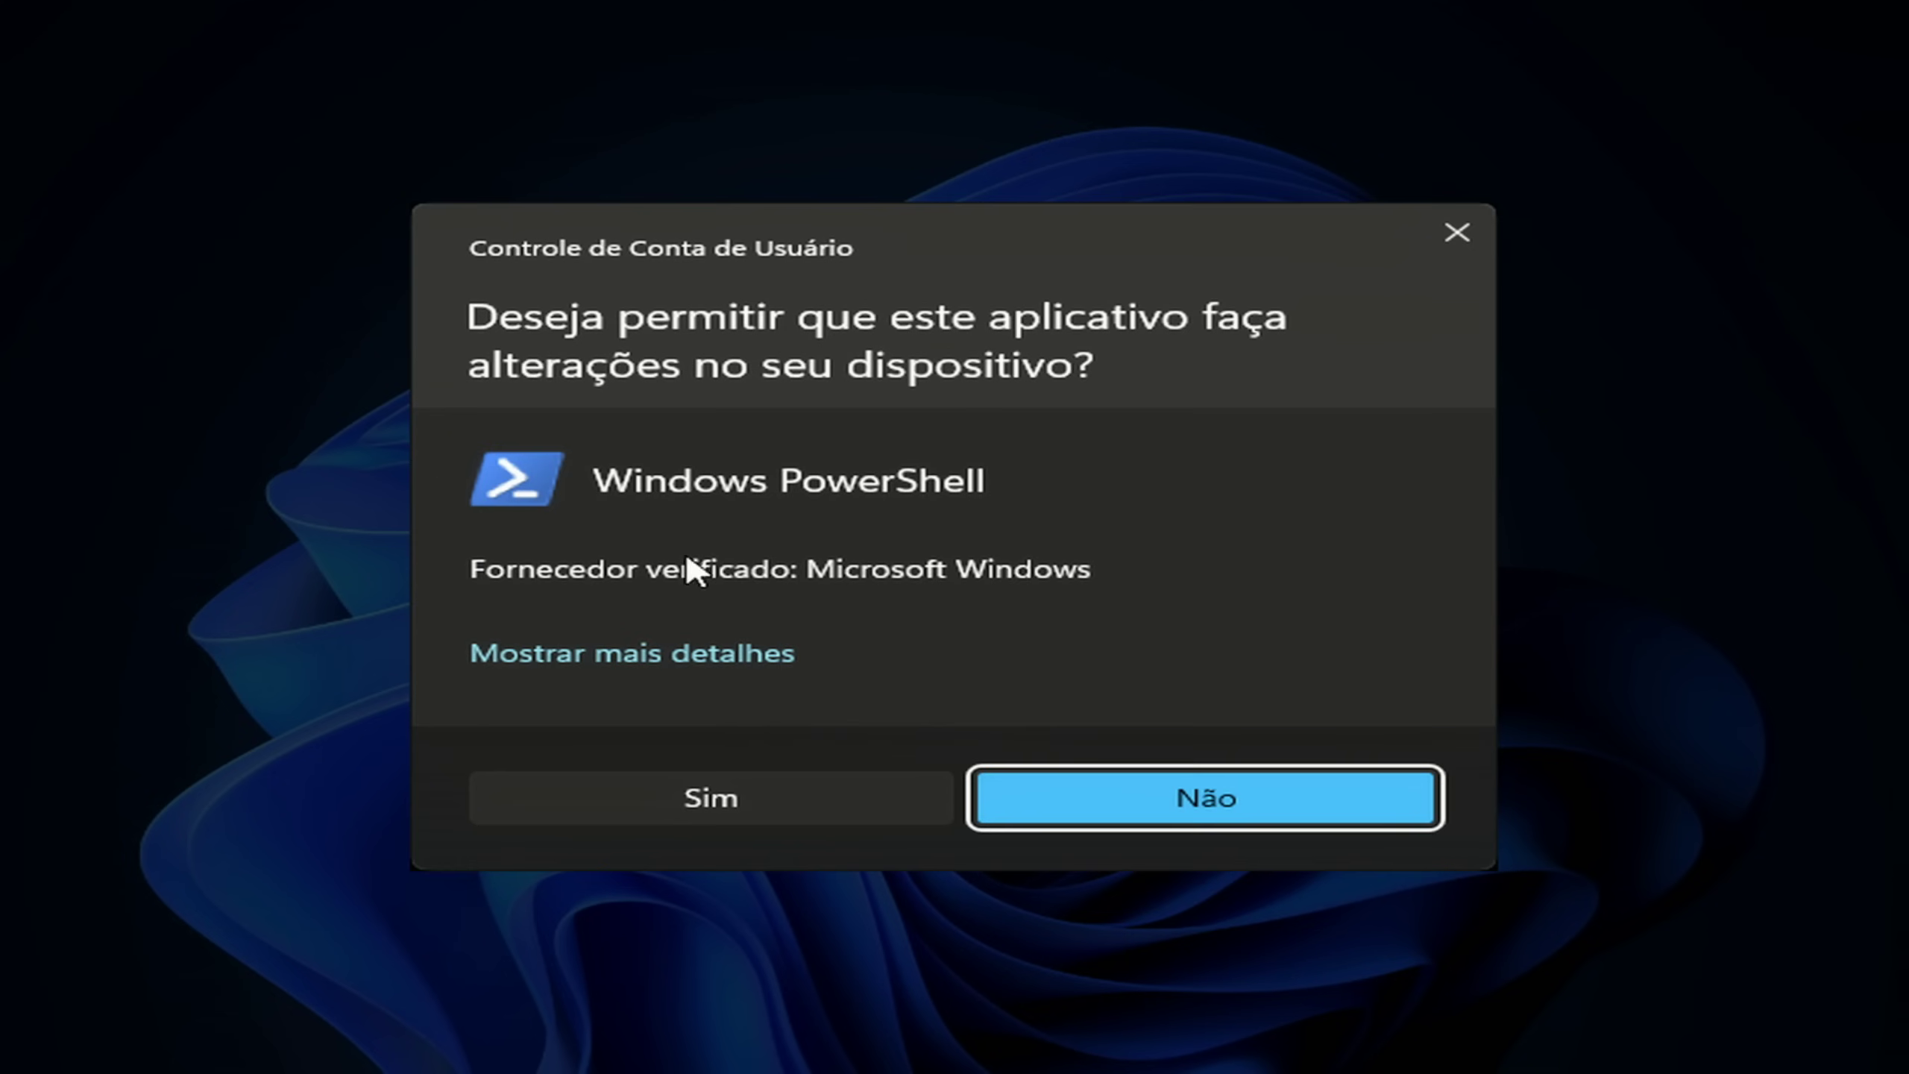
{"action": "left_click", "coordinate": [706, 810]}
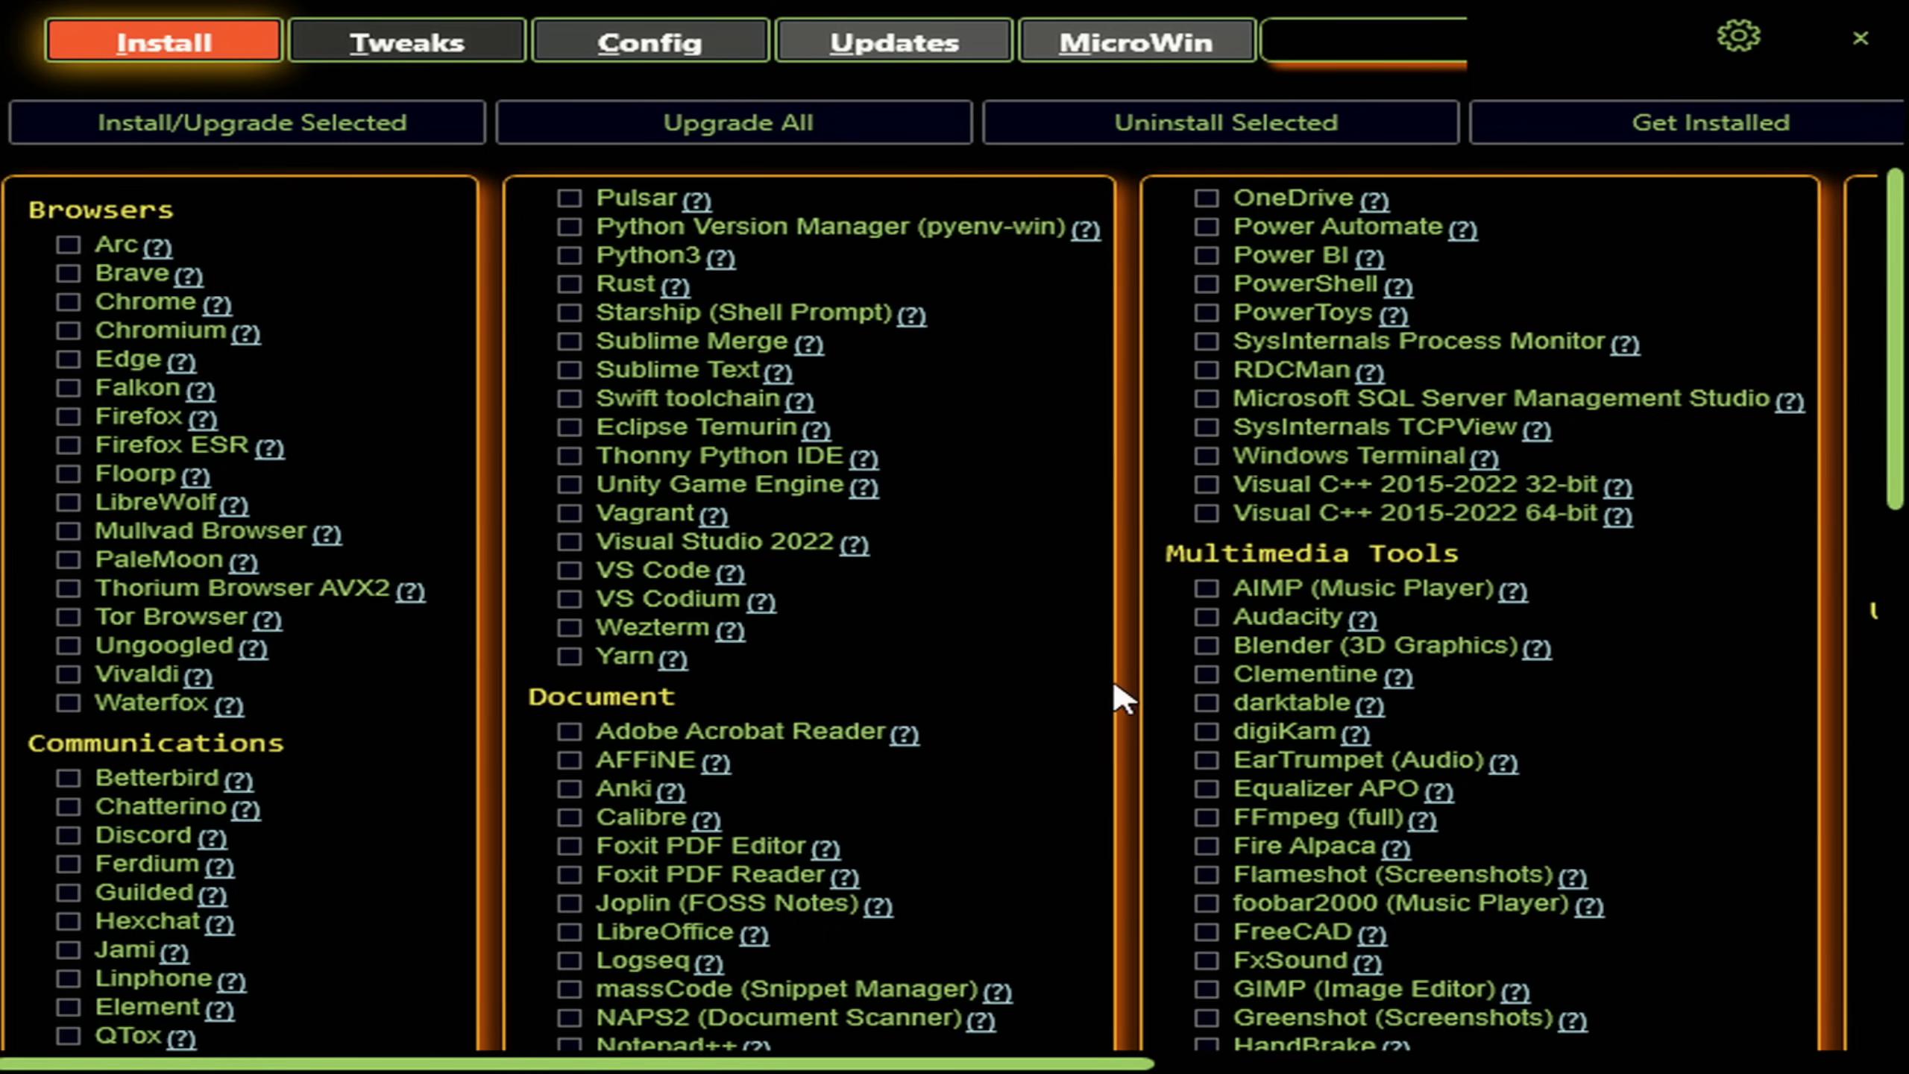
{"action": "scroll", "coordinate": [977, 681], "scroll_direction": "down", "scroll_amount": 4}
{"action": "scroll", "coordinate": [418, 620], "scroll_direction": "up", "scroll_amount": 4}
{"action": "left_click", "coordinate": [68, 301]}
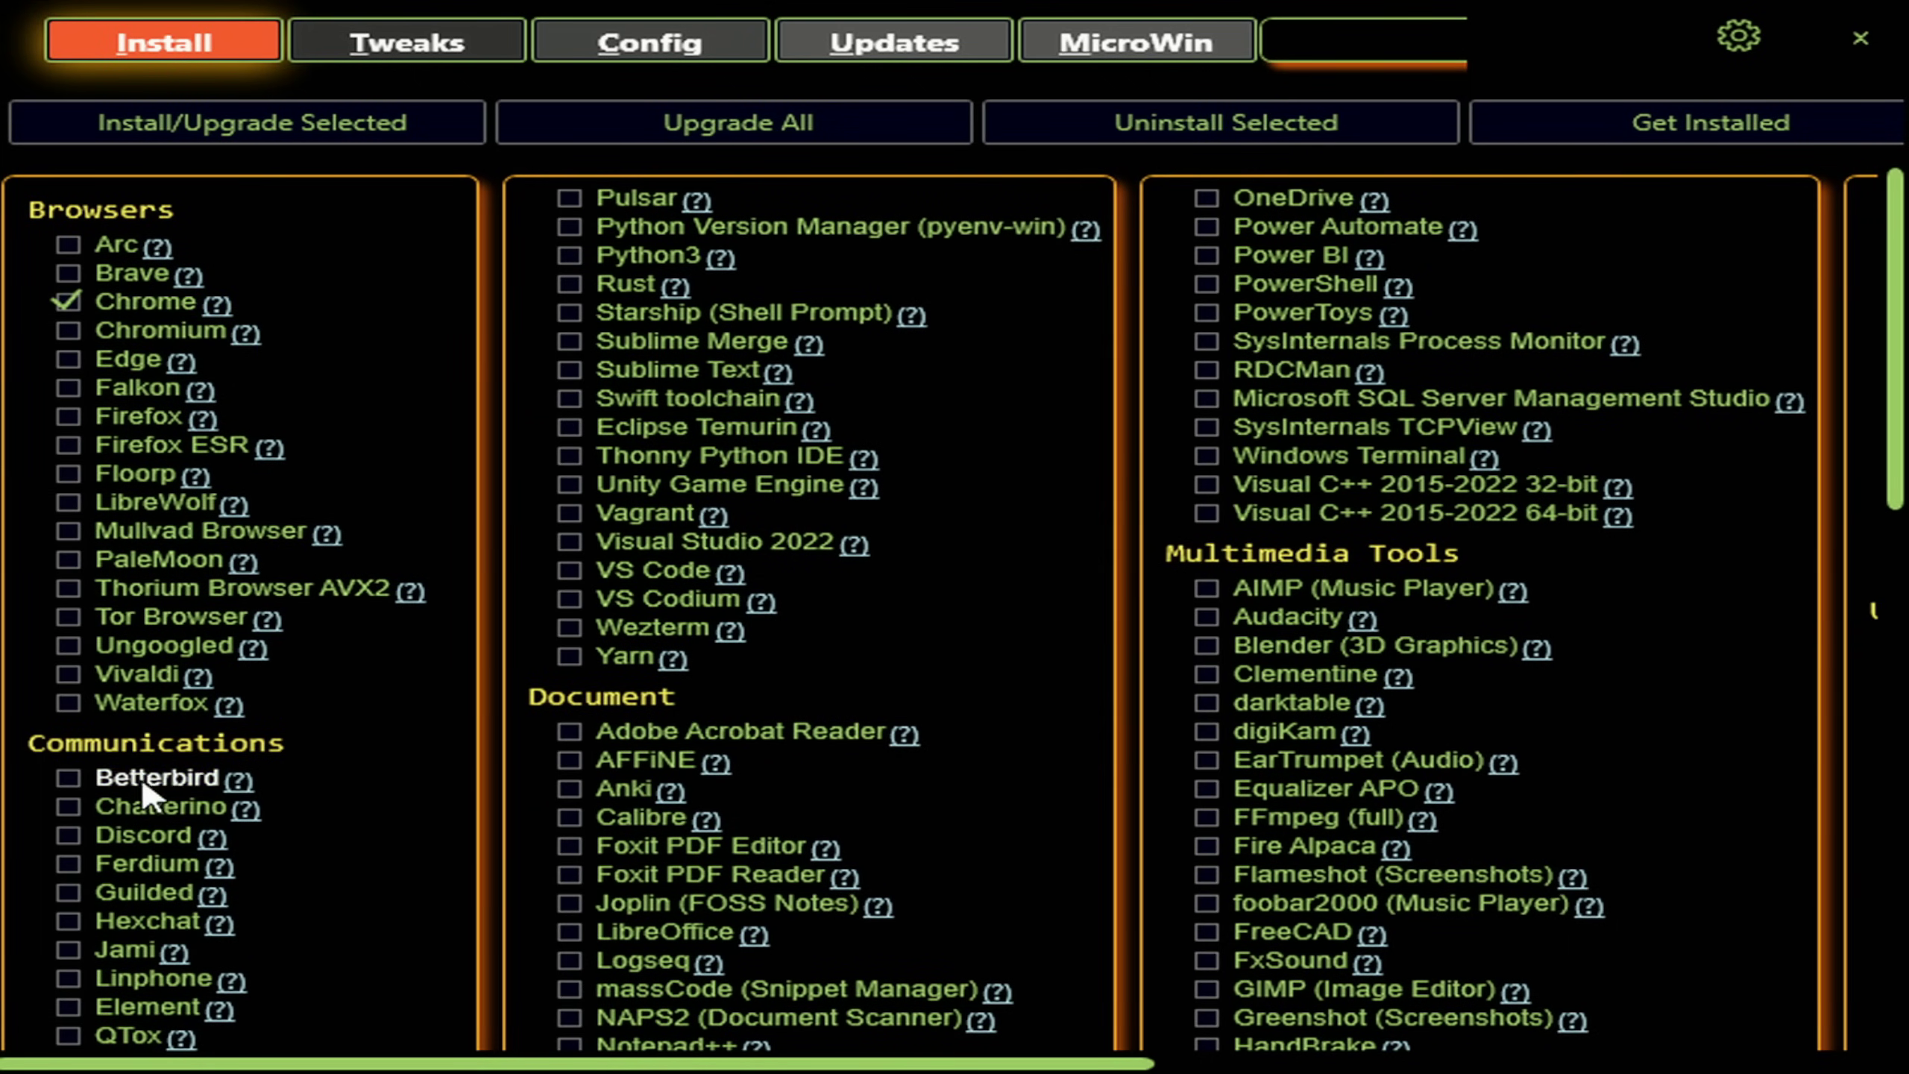
Step: Start installing the selected Chrome, then close WinUtil
{"action": "scroll", "coordinate": [142, 827], "scroll_direction": "down", "scroll_amount": 2}
{"action": "scroll", "coordinate": [545, 853], "scroll_direction": "down", "scroll_amount": 3}
{"action": "scroll", "coordinate": [566, 746], "scroll_direction": "up", "scroll_amount": 5}
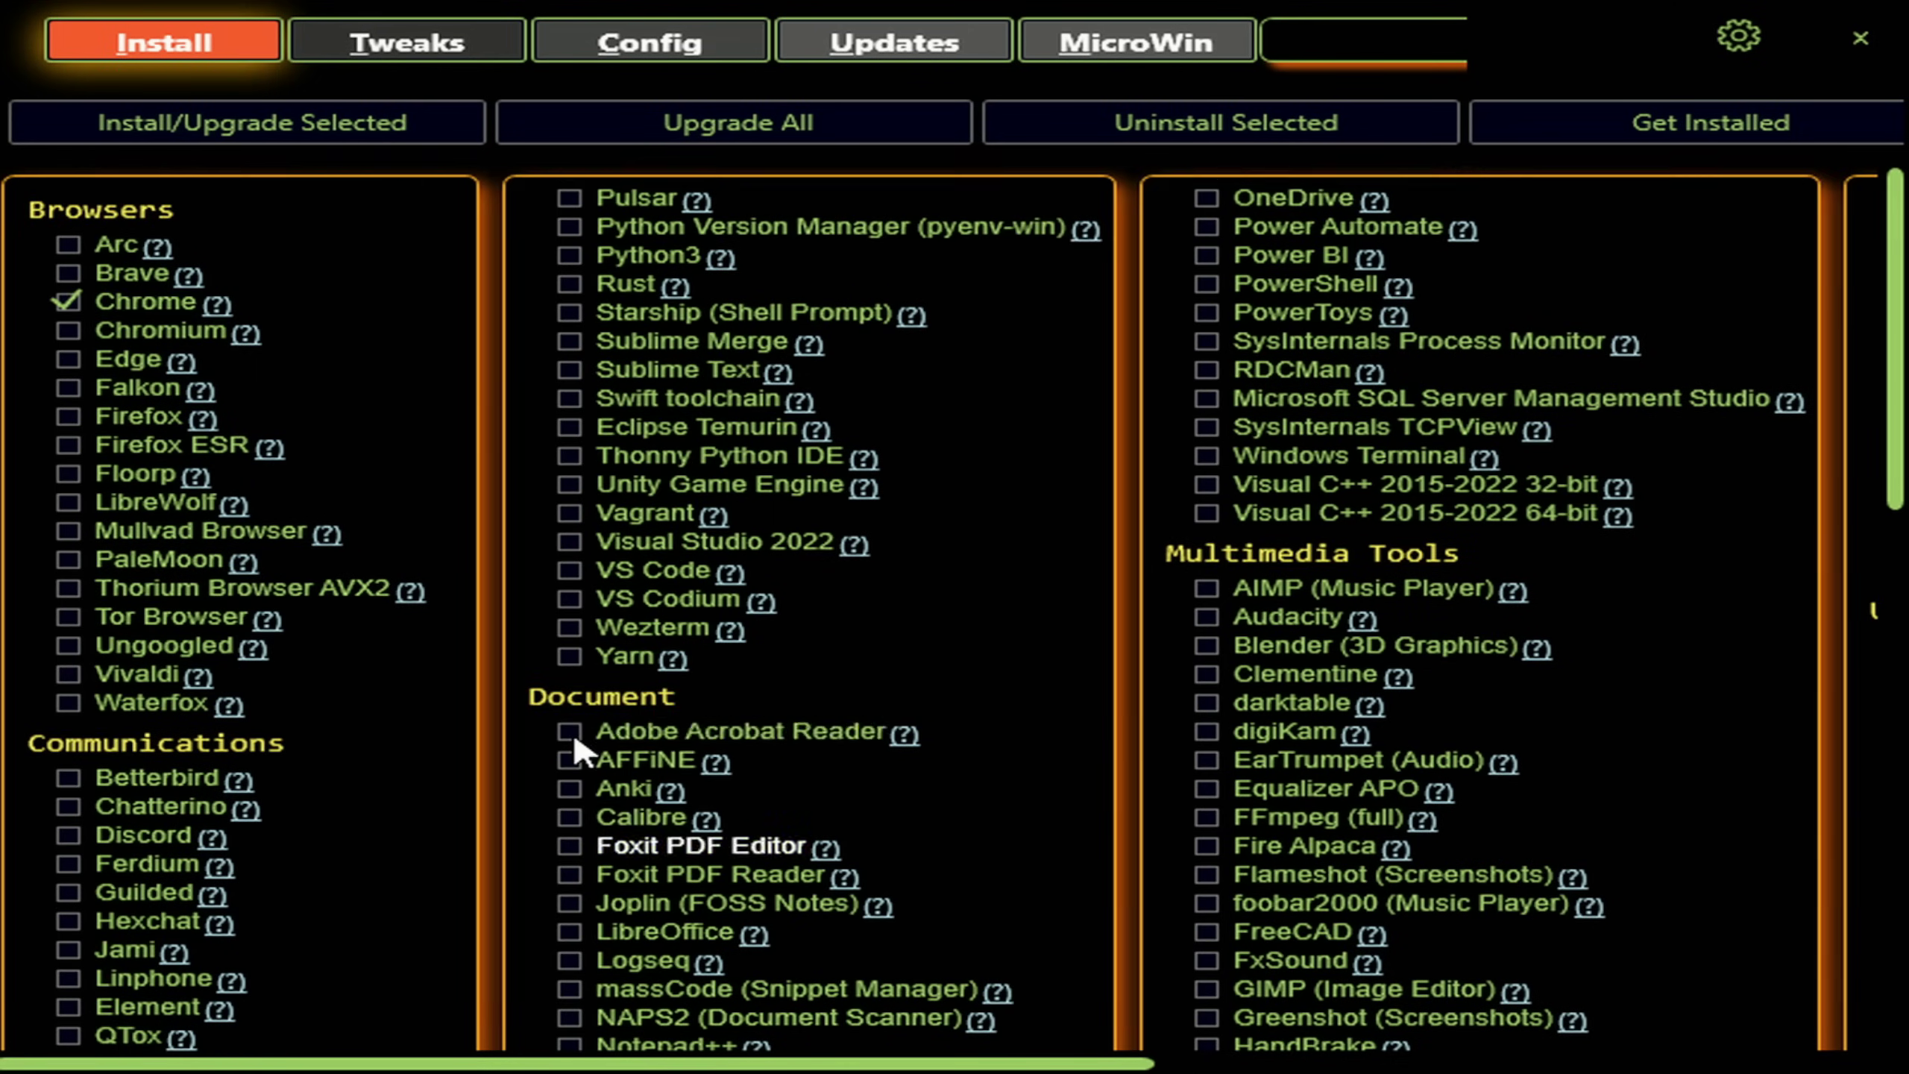
{"action": "left_click", "coordinate": [174, 128]}
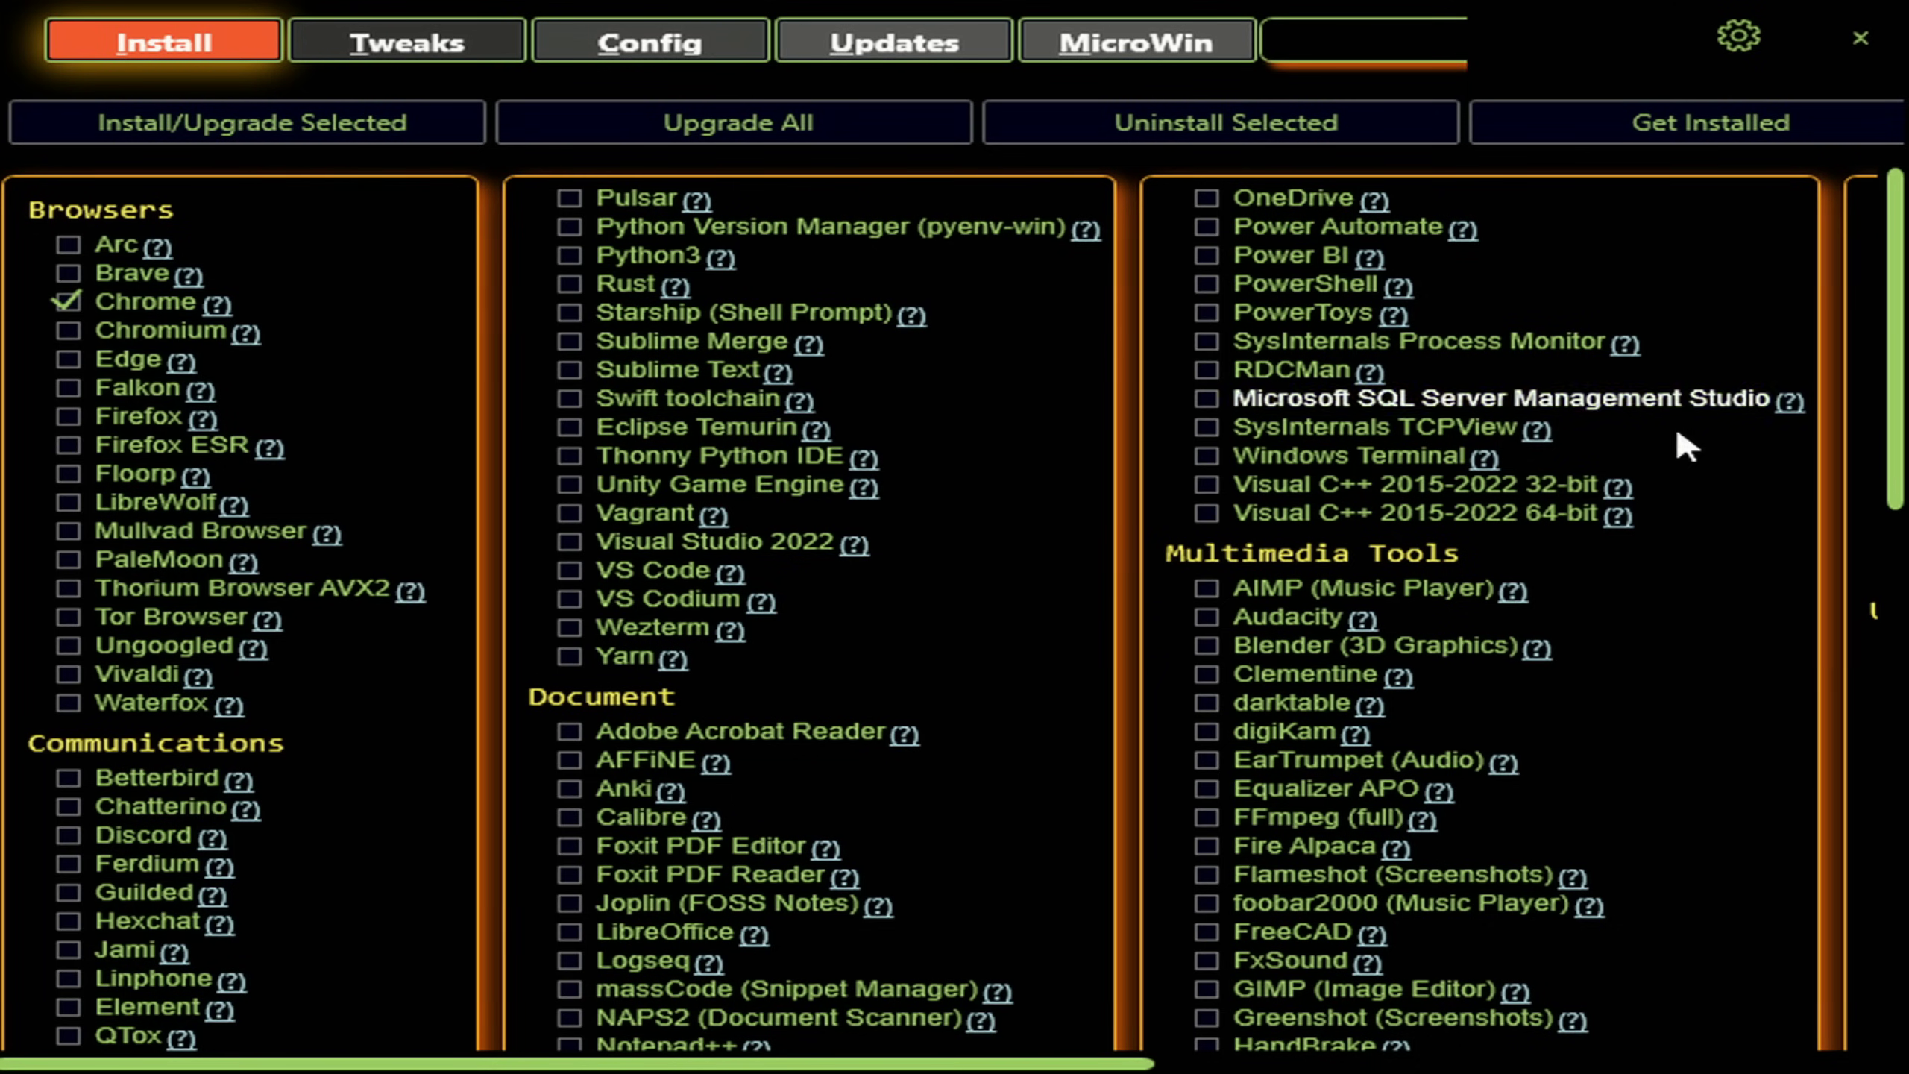
{"action": "left_click", "coordinate": [1876, 62]}
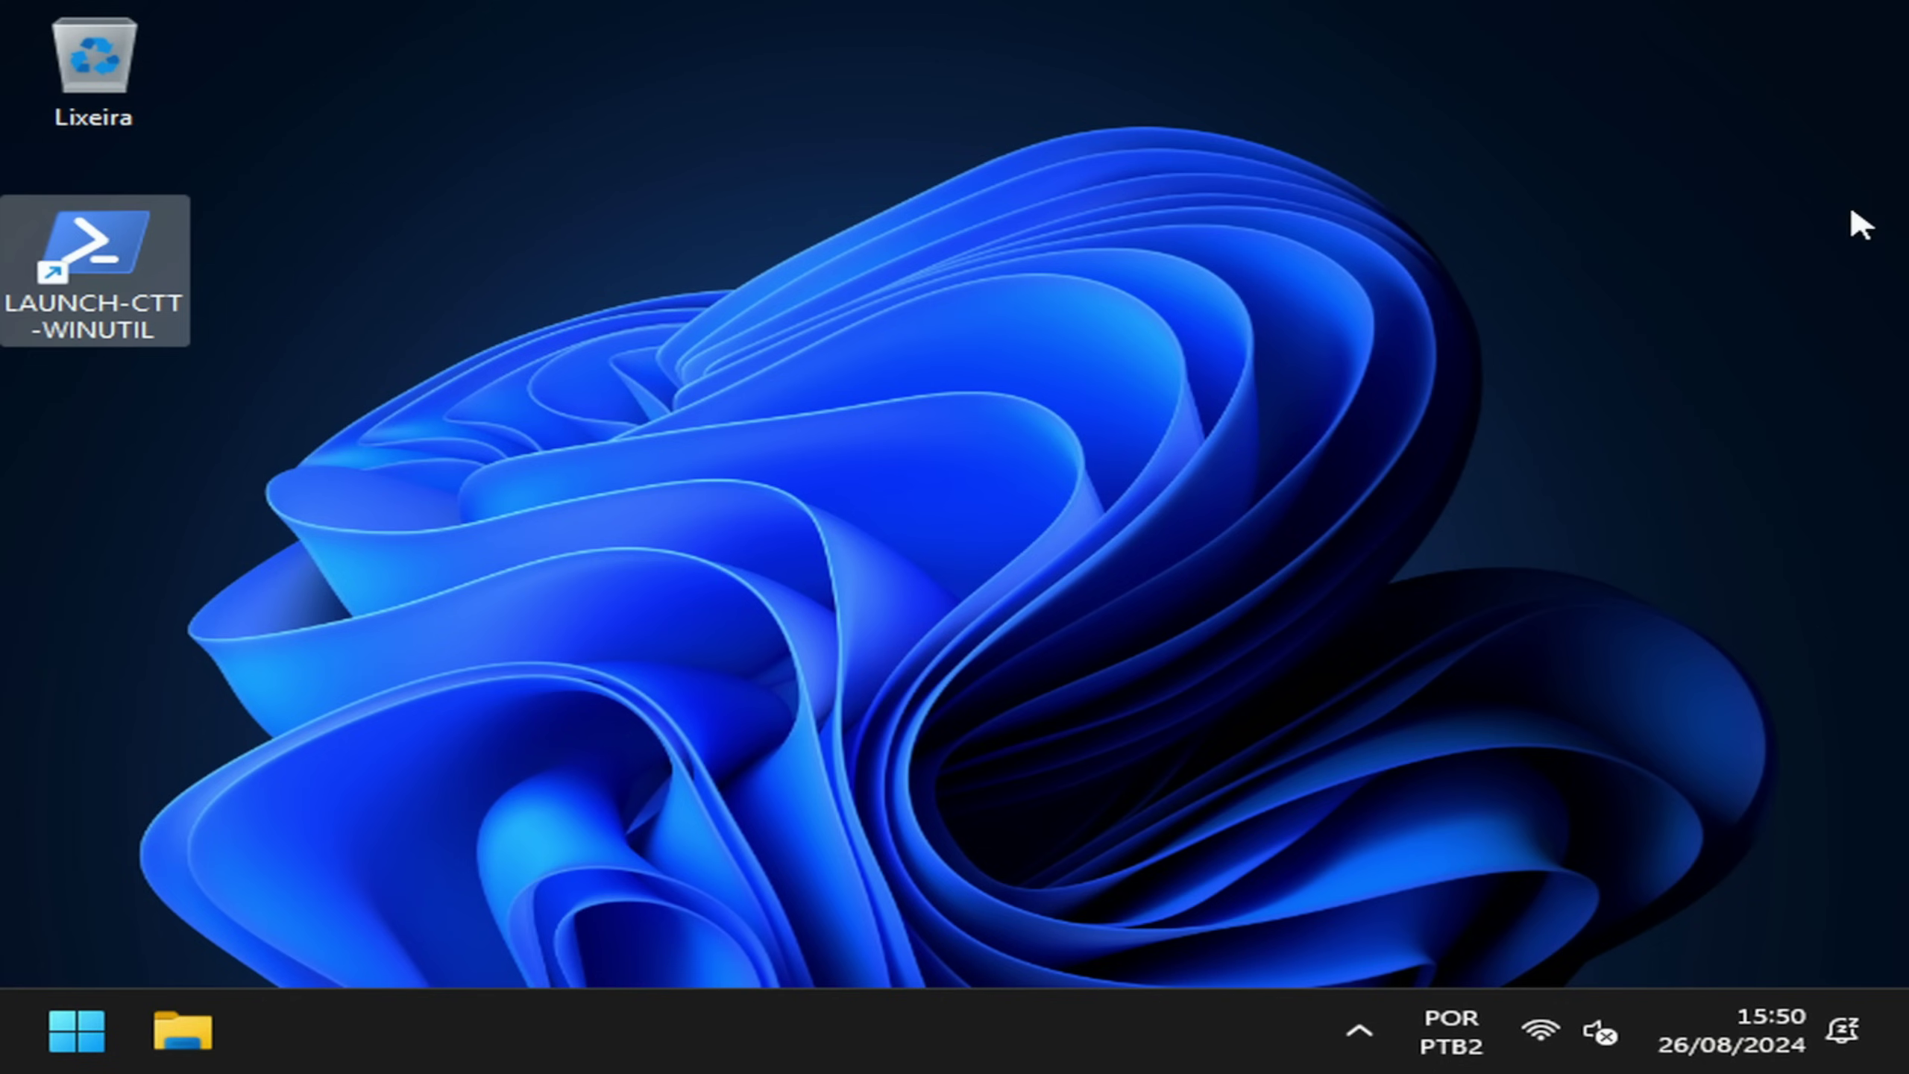
{"action": "left_click", "coordinate": [768, 416]}
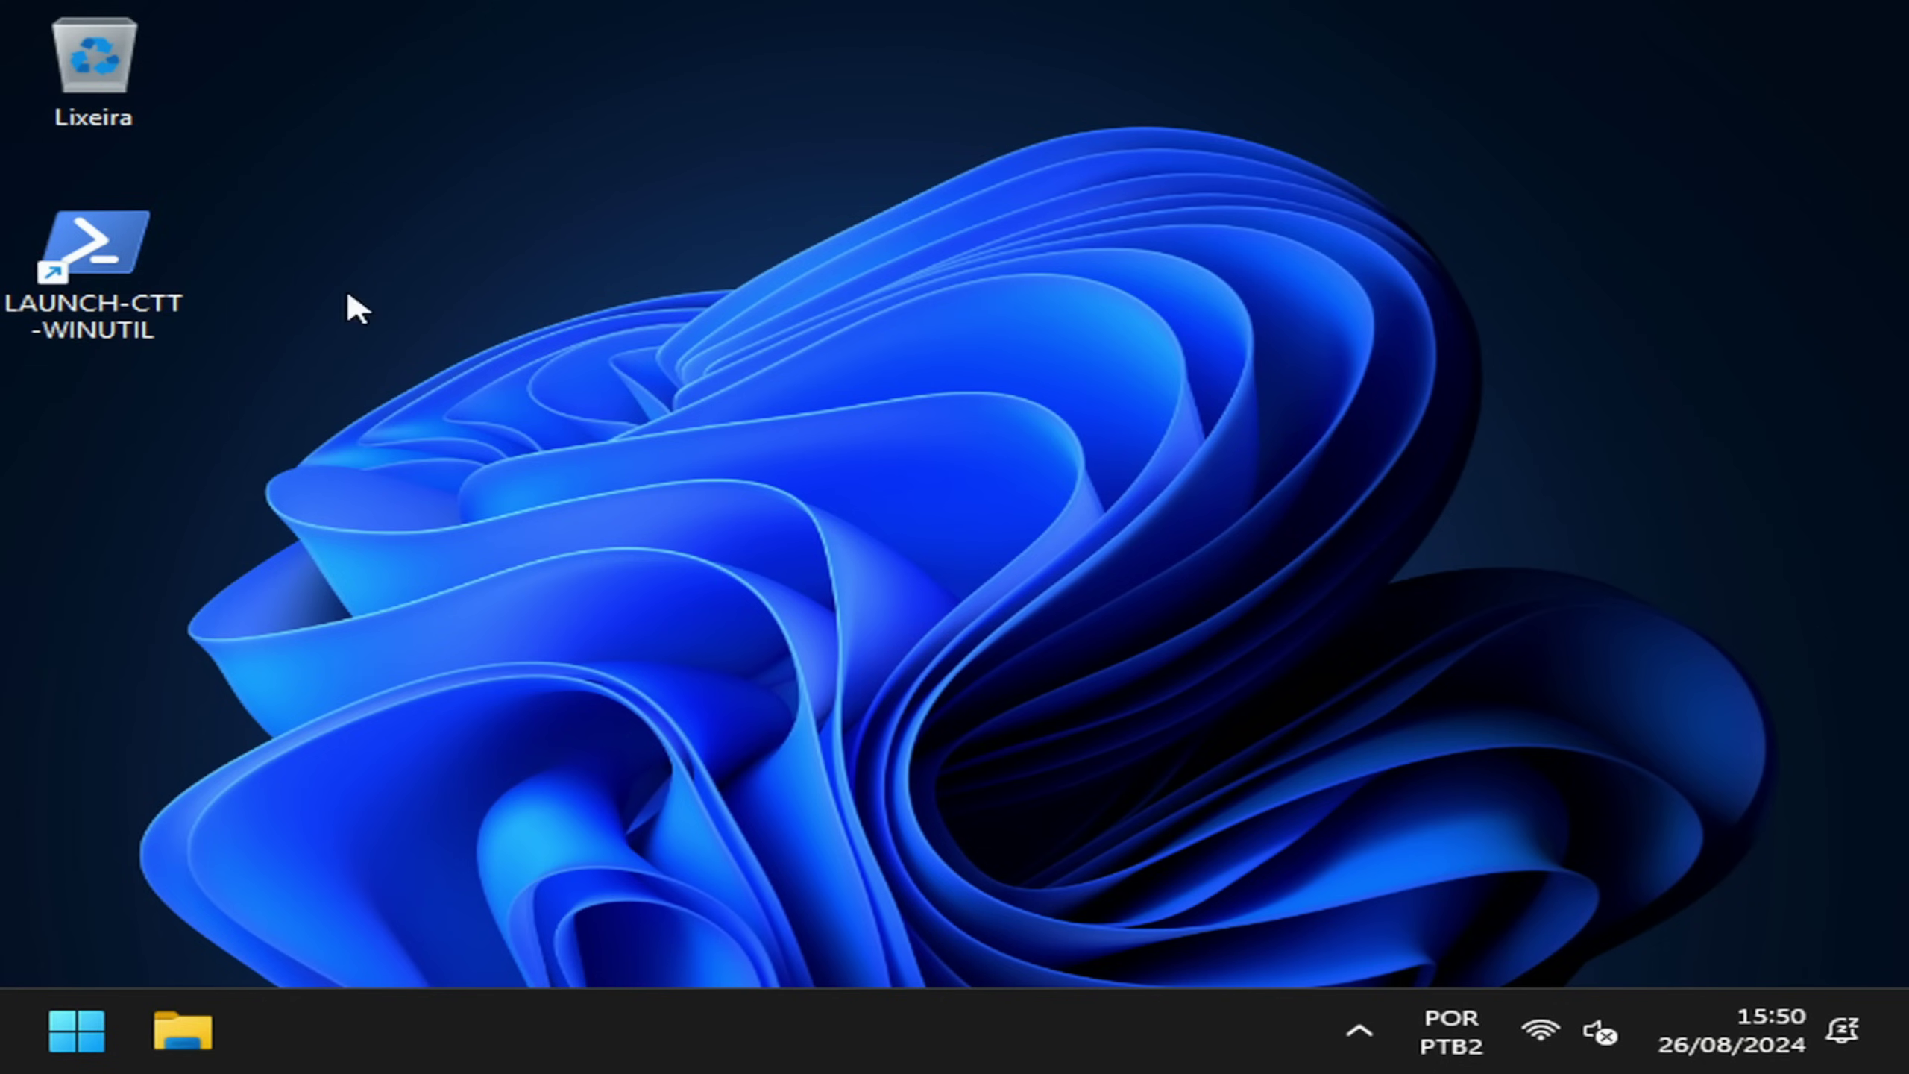